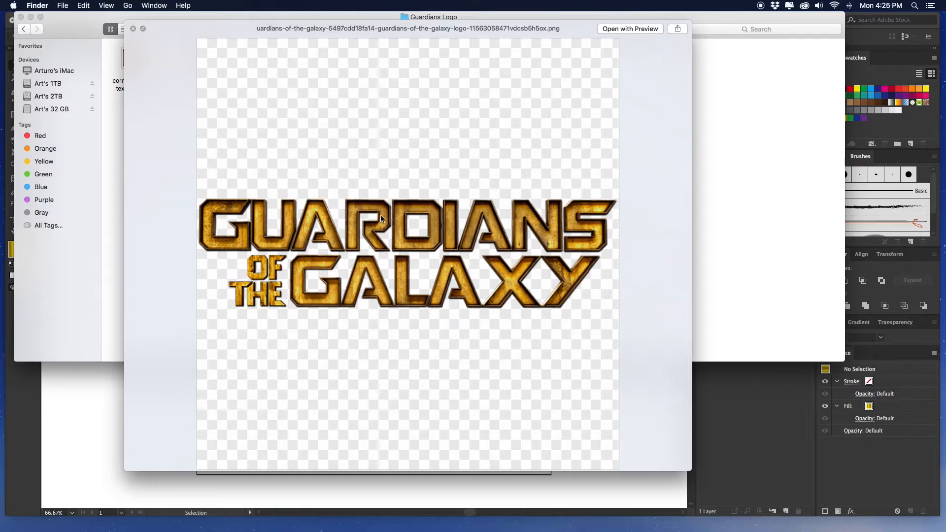
Step: Preview the Guardians font screenshot in the Guardians Logo folder
key(space)
click(336, 60)
key(space)
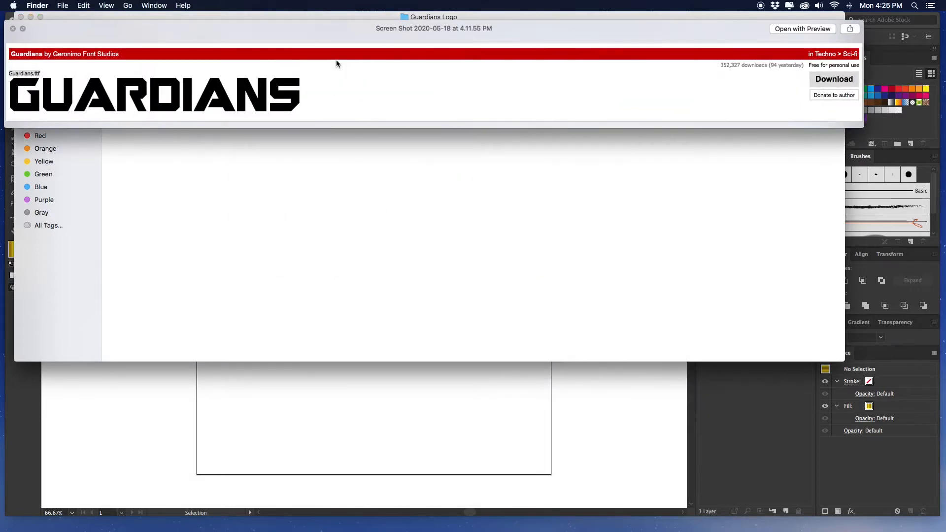
drag(345, 28, 339, 112)
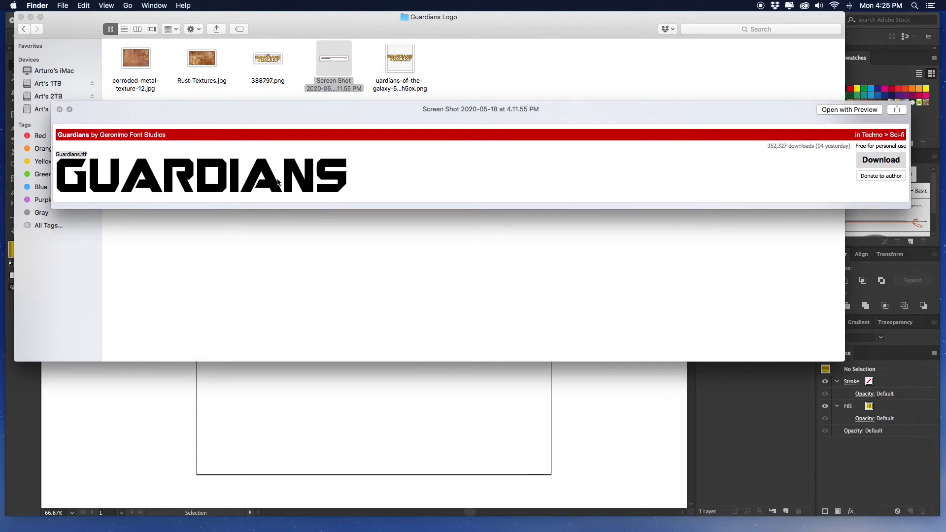
click(60, 110)
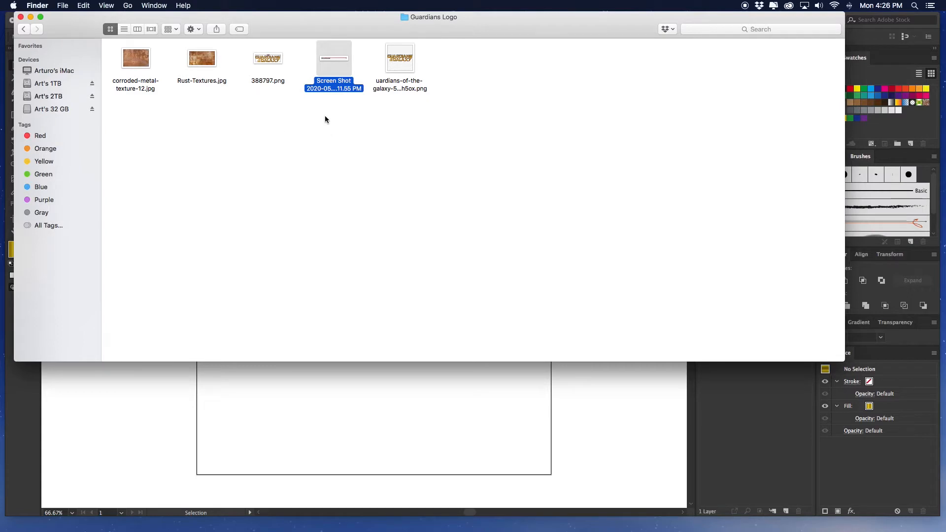
Step: Compare previews of the texture images Rust-Textures.jpg and corroded-metal-texture-12.jpg
click(208, 61)
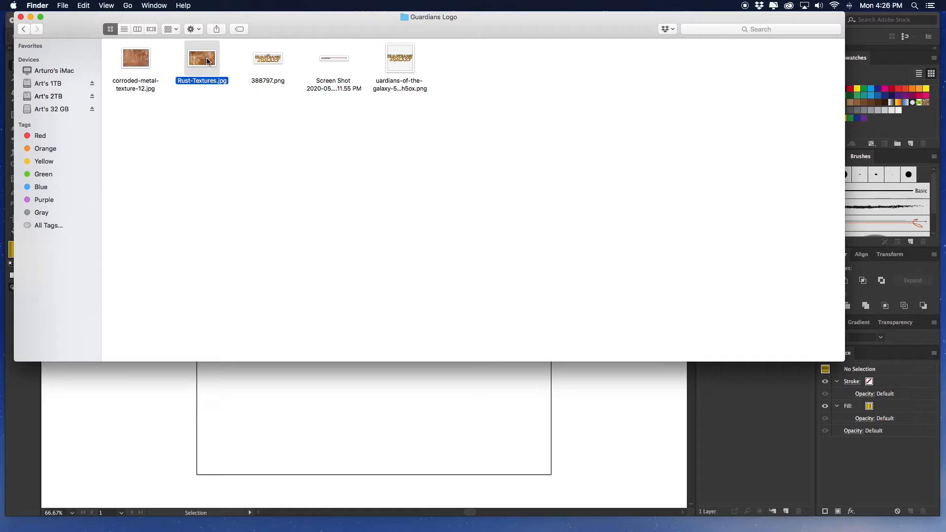
key(space)
key(Left)
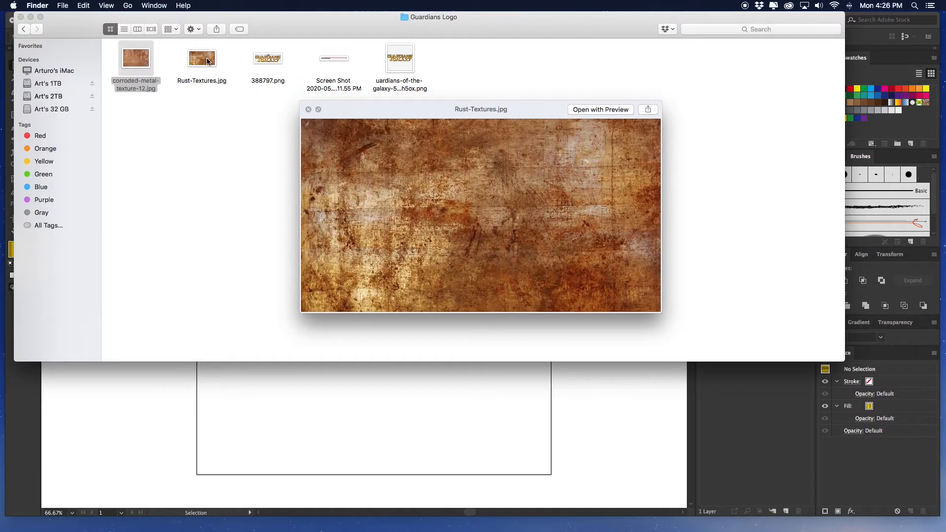
key(Right)
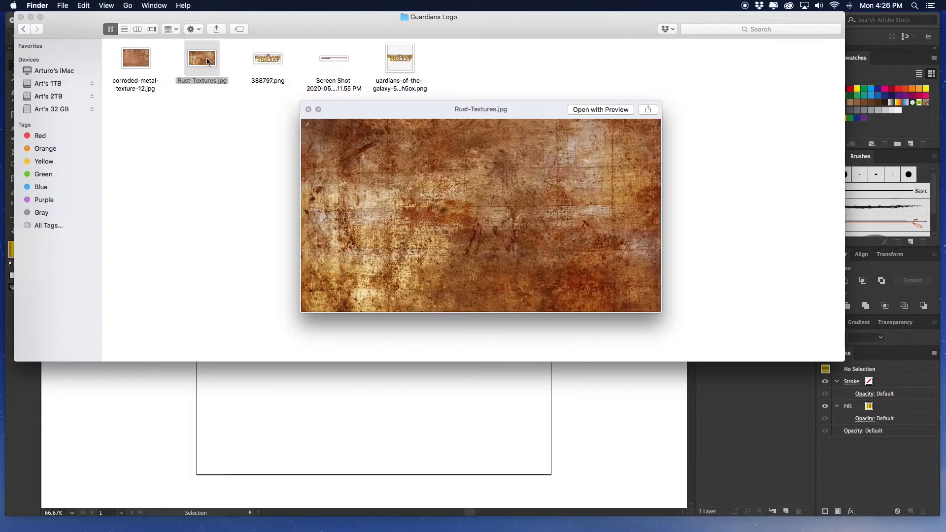
key(Left)
key(Right)
key(Left)
key(Right)
key(Left)
key(Right)
key(Left)
key(Right)
key(Left)
key(Right)
key(Left)
key(Right)
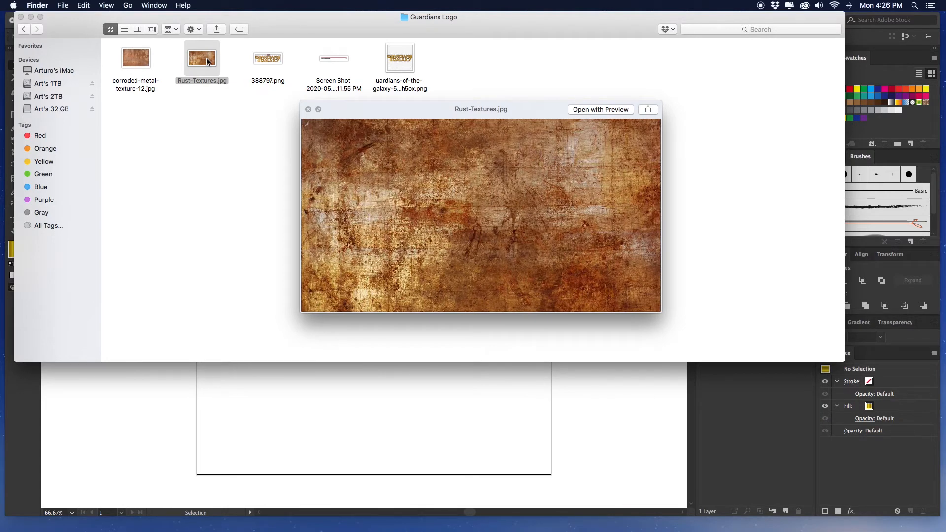
Step: Preview the reference logo 388797.png and switch to the blank Untitled-25 document in Illustrator
key(Right)
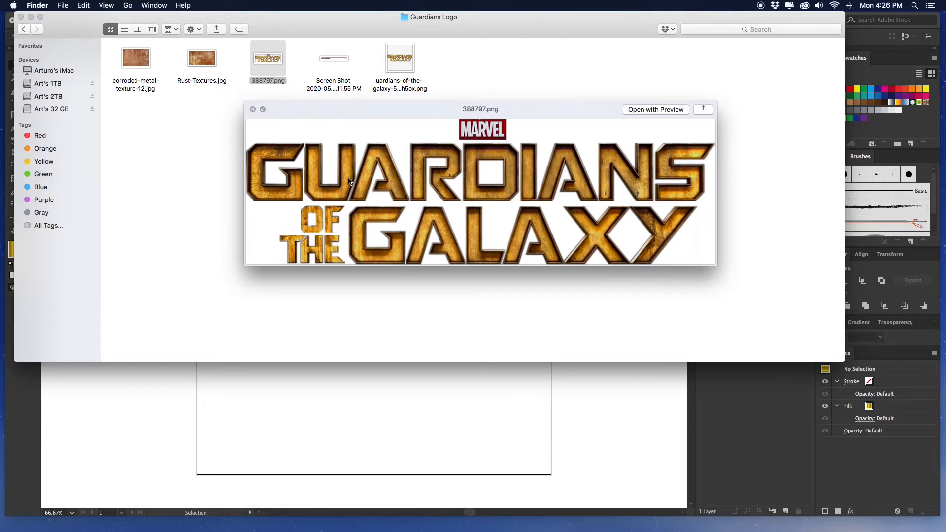
key(space)
drag(348, 23, 372, 22)
click(403, 375)
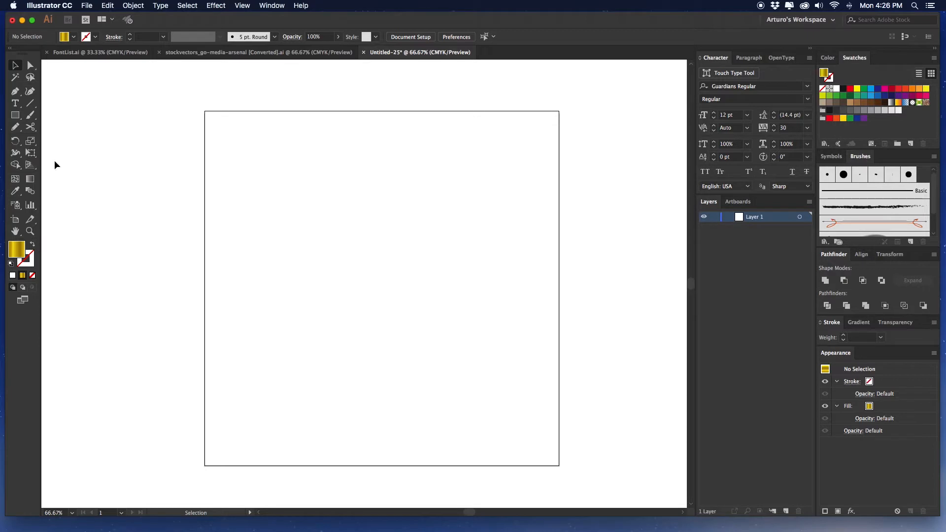
Step: Add point text reading VECTURO GRAPHICS on two lines near the artboard's upper area
click(15, 103)
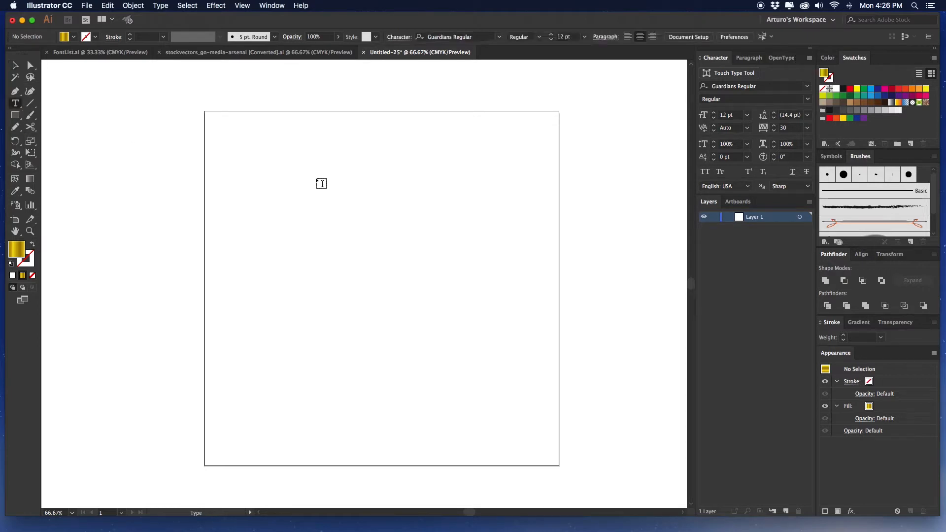
click(311, 184)
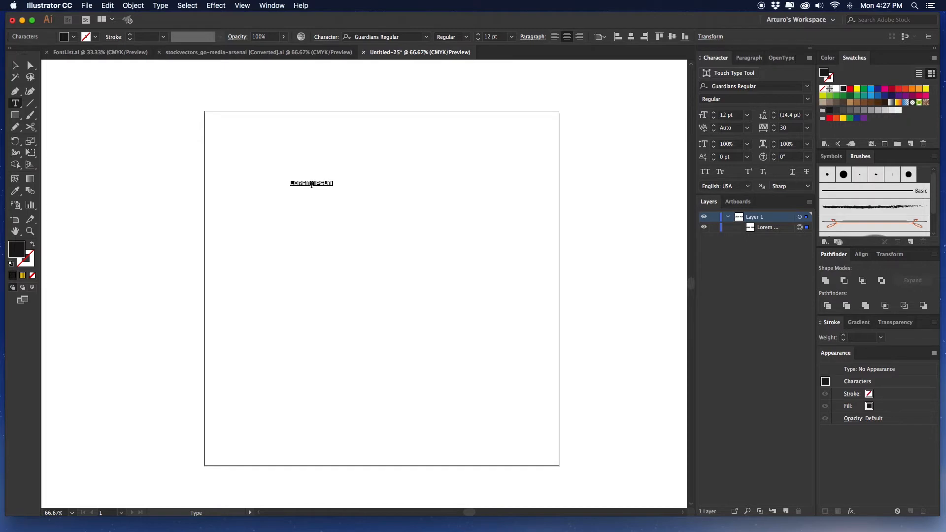
text(VECTURO GRAPHICS)
click(15, 63)
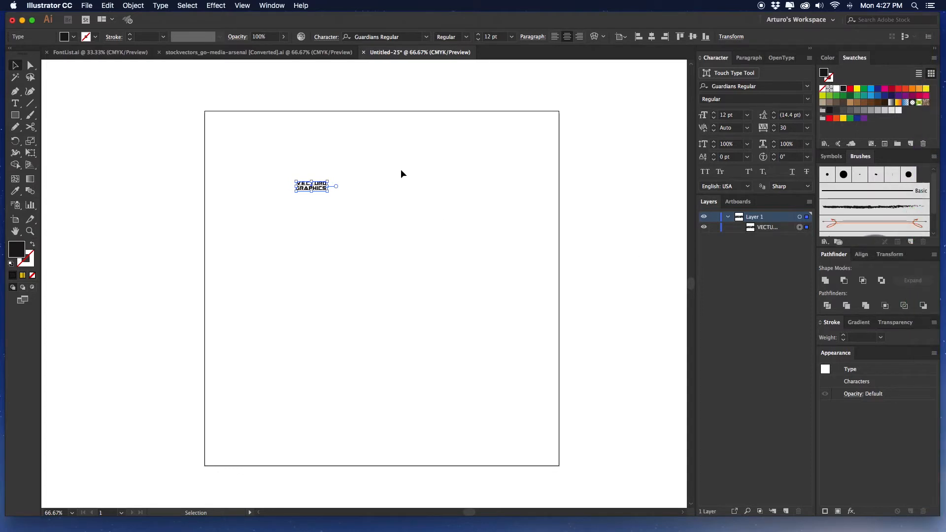
Step: Search the font list for GUARD and choose Guardians Regular
click(391, 155)
click(363, 184)
drag(344, 175, 319, 189)
click(756, 85)
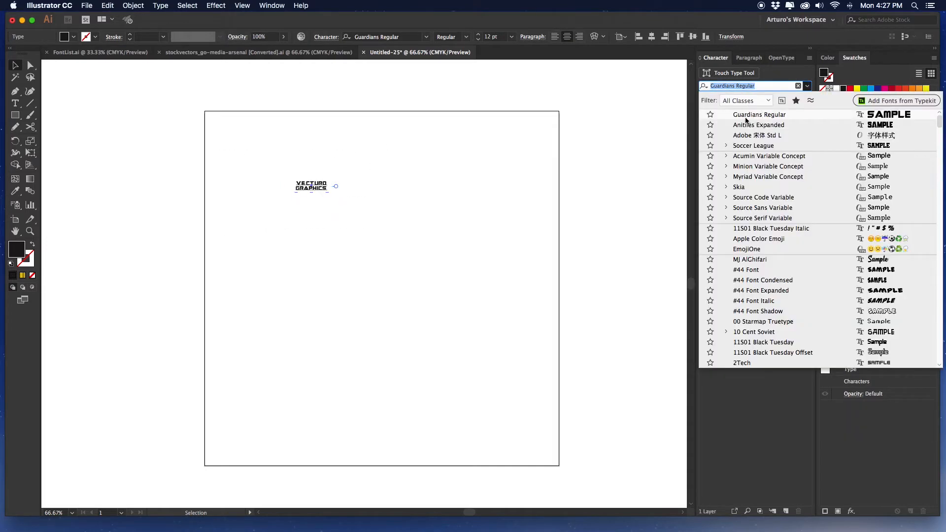
click(504, 153)
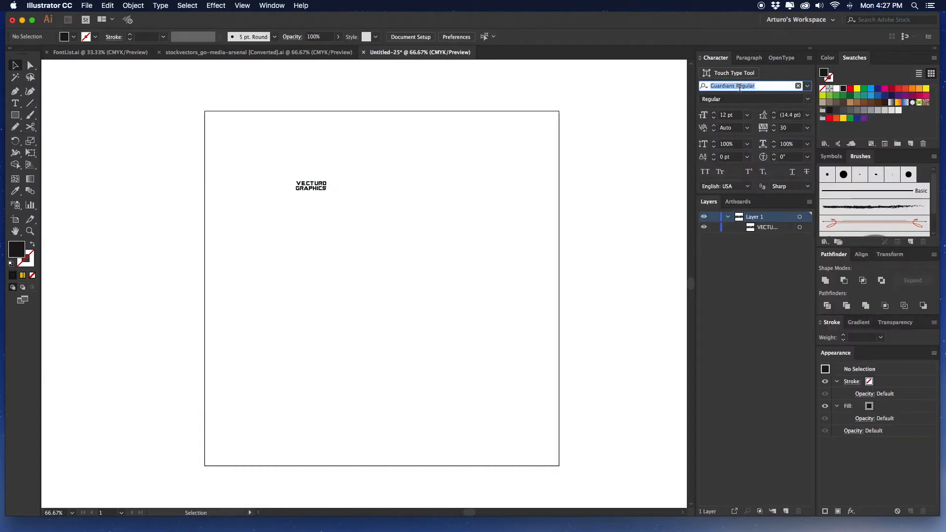
text(GUARD)
click(731, 115)
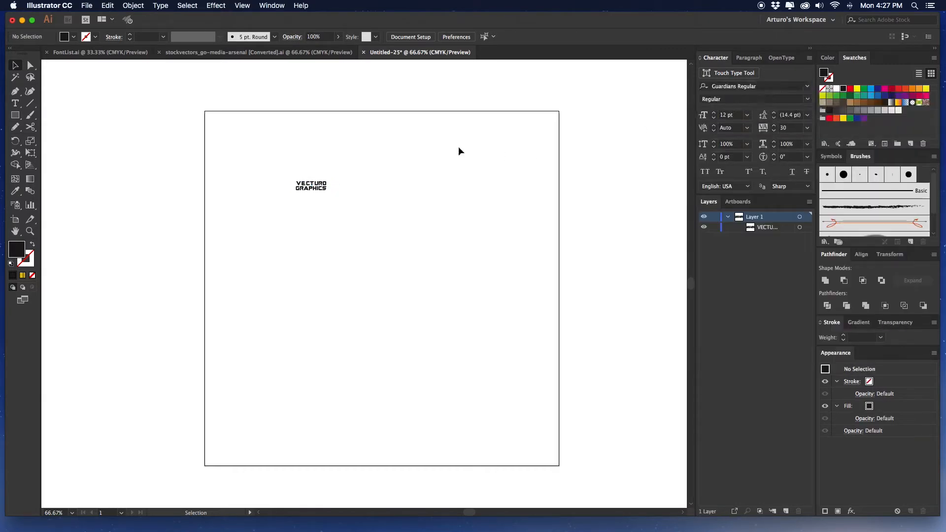
Step: Scale the VECTURO GRAPHICS text up to about 95.62 pt and center it horizontally on the artboard
drag(321, 160, 262, 215)
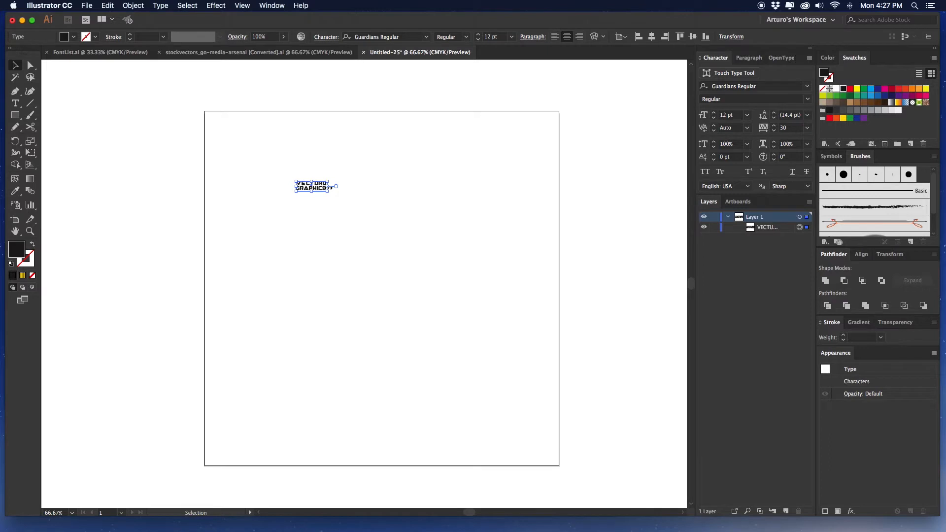
drag(330, 188, 544, 187)
drag(494, 167, 450, 226)
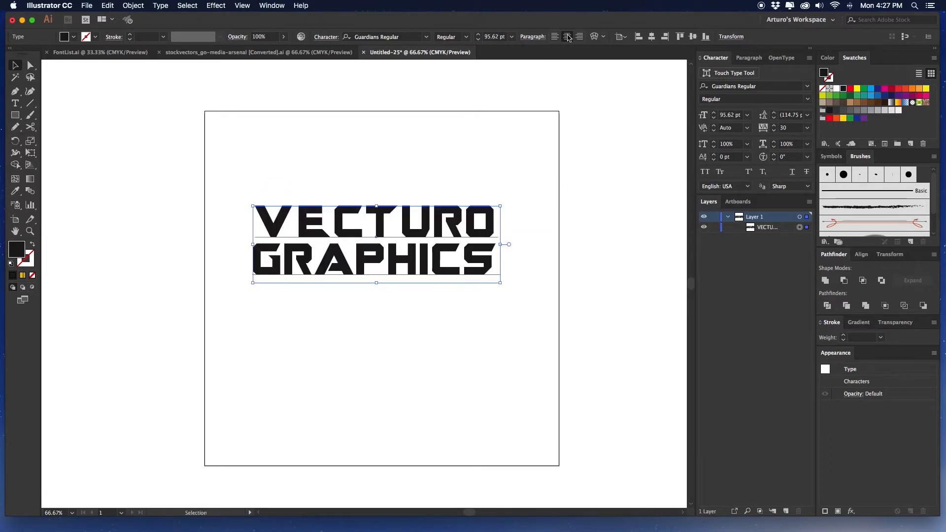
click(651, 37)
Step: Convert the VECTURO GRAPHICS text to outlines
key(super+equal)
right_click(420, 217)
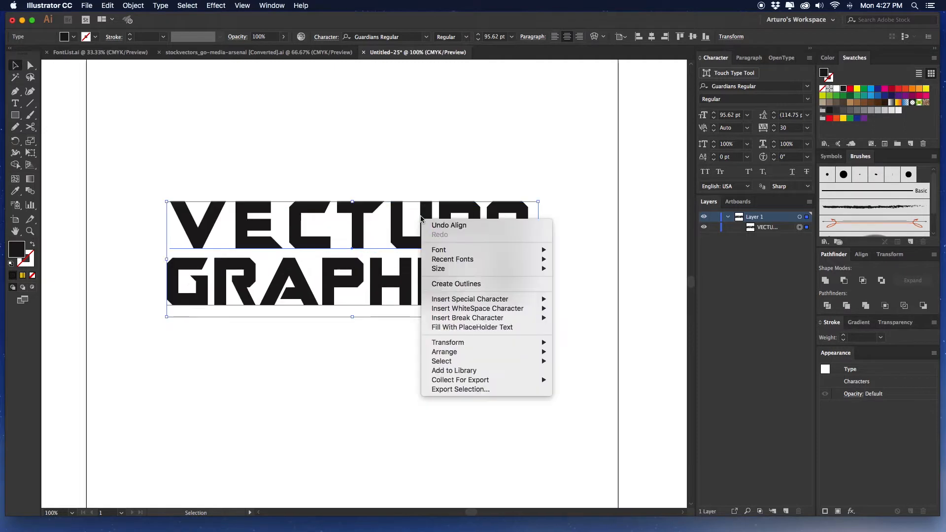
click(429, 157)
right_click(405, 228)
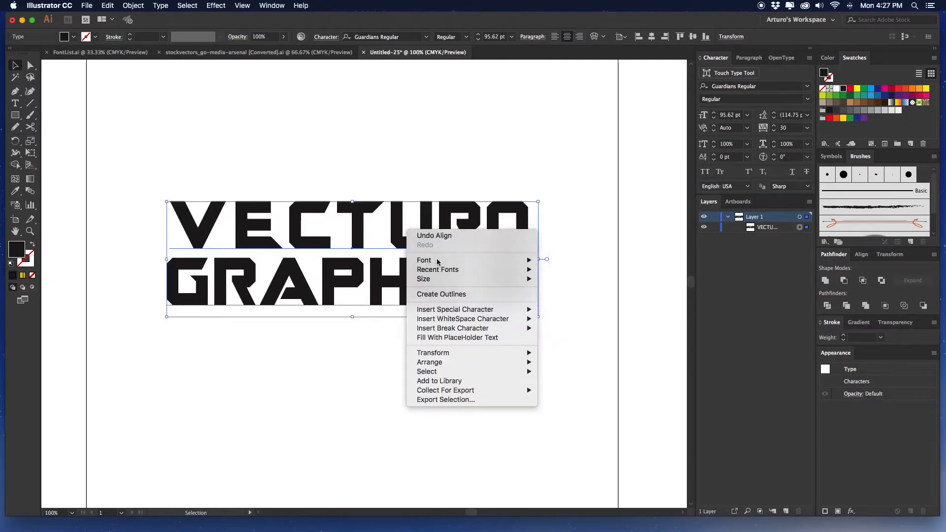
click(446, 294)
Step: Ungroup the outlined letters into separate shapes and deselect them
drag(254, 227, 281, 215)
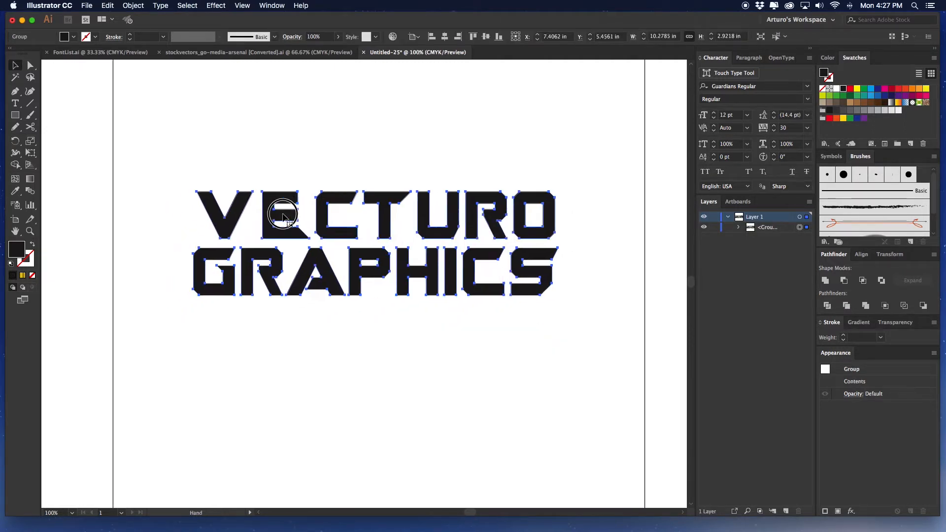
drag(335, 199, 309, 199)
right_click(312, 197)
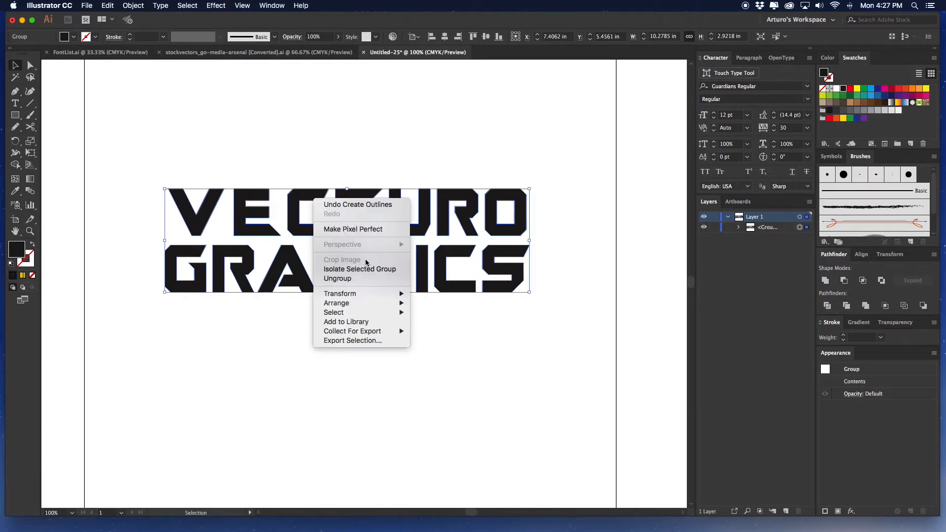
click(348, 281)
click(468, 329)
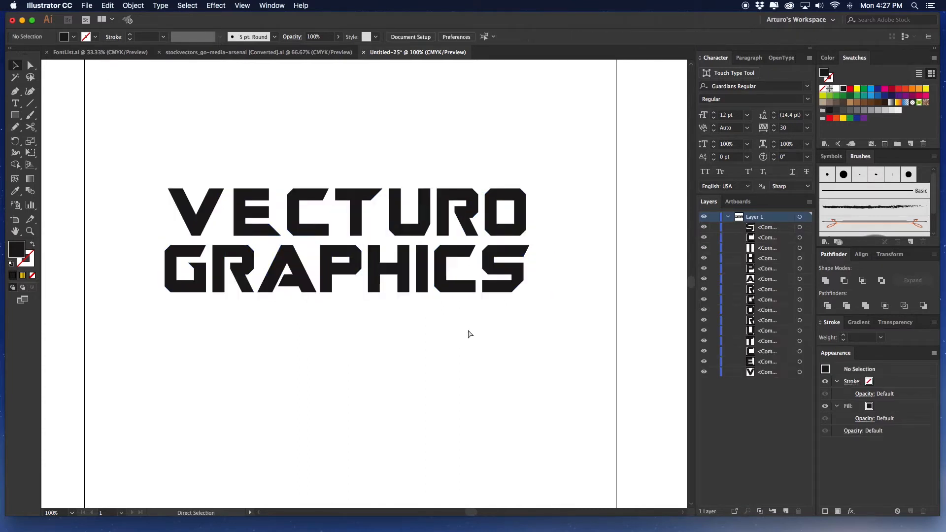
Step: Narrow the A in GRAPHICS and the V in VECTURO slightly by moving their left edges inward
key(super+=)
drag(469, 330, 428, 319)
drag(332, 291, 354, 295)
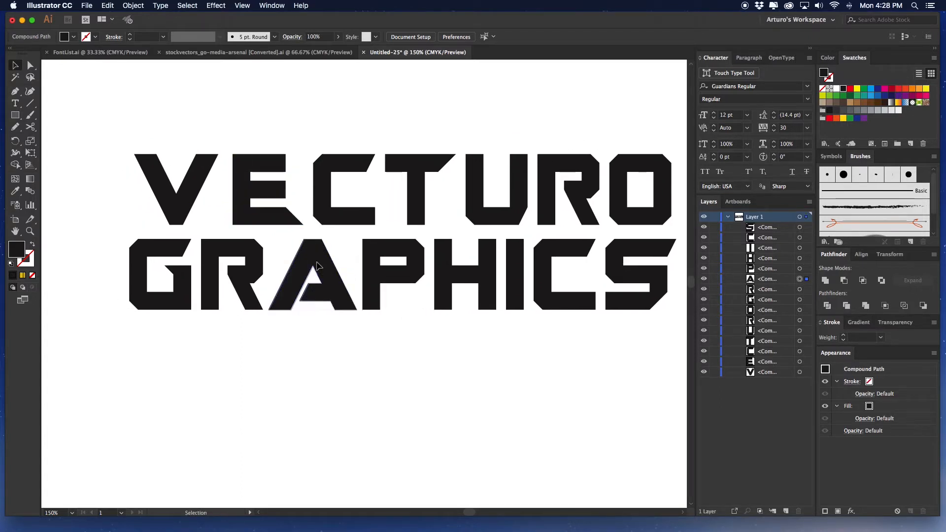
click(296, 266)
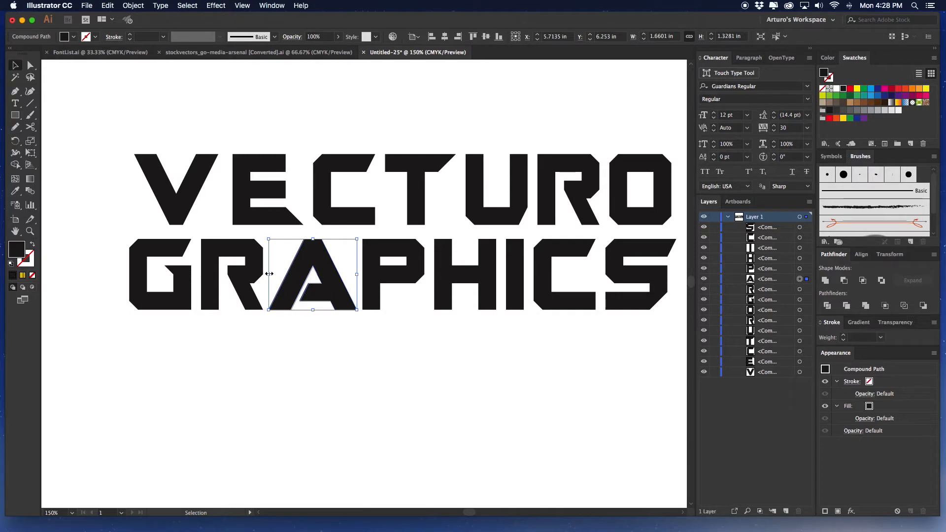
drag(269, 274, 277, 277)
click(164, 211)
drag(134, 189, 143, 192)
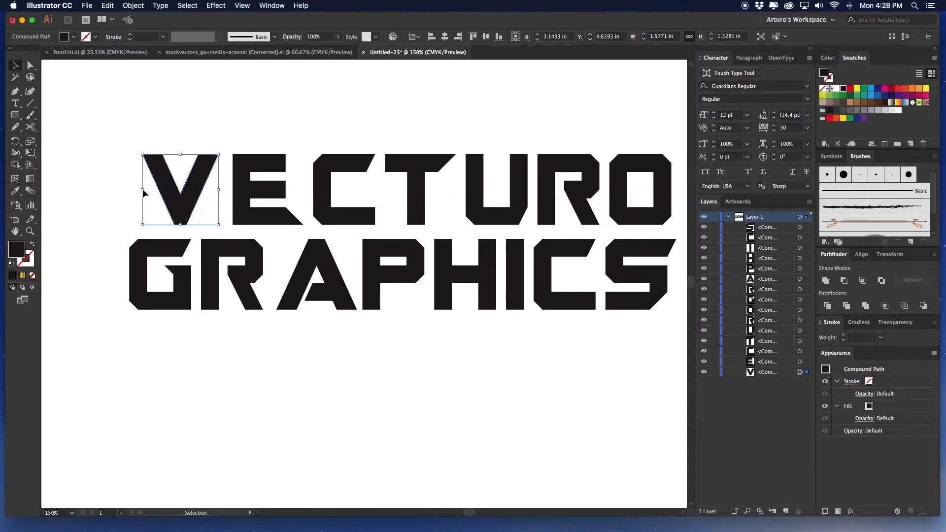
click(229, 122)
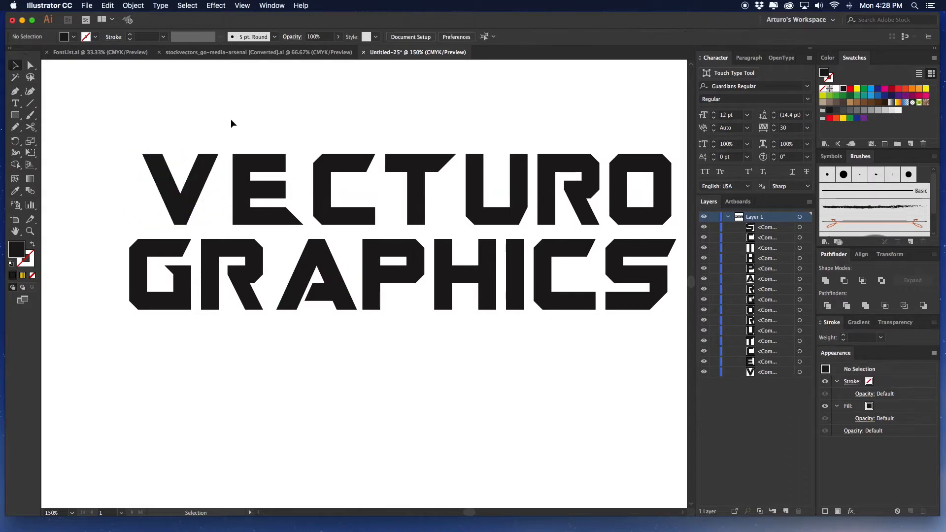
Step: Nudge the S of GRAPHICS left until it sits close beside the C
scroll(230, 129, right, 5)
scroll(265, 138, right, 5)
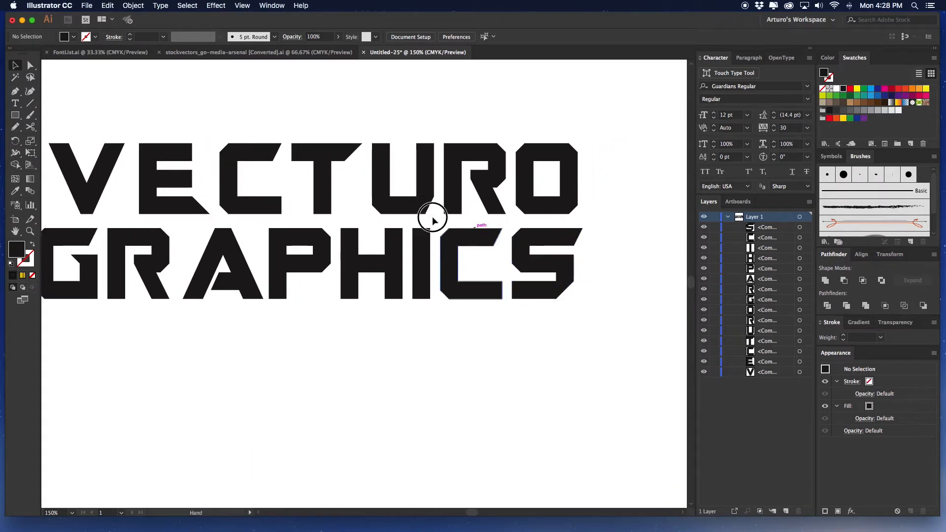
drag(434, 218, 401, 211)
key(super+equal)
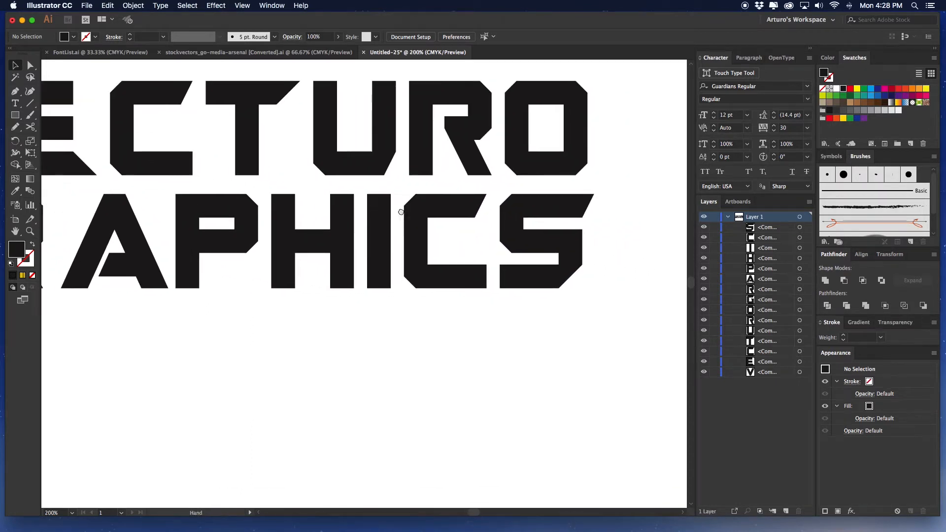
click(510, 212)
key(Left)
key(Left)
key(Left)
key(Left)
key(Left)
key(Left)
key(Left)
key(Left)
key(Left)
key(Left)
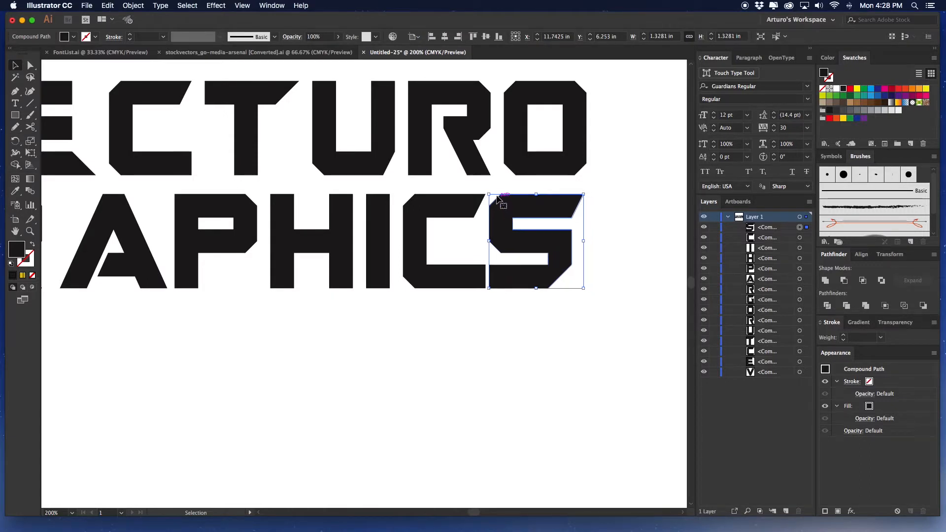
Step: Try shortening the upper arm of the C in GRAPHICS by shifting its end anchor points left
key(a)
click(474, 217)
drag(476, 220, 464, 212)
key(v)
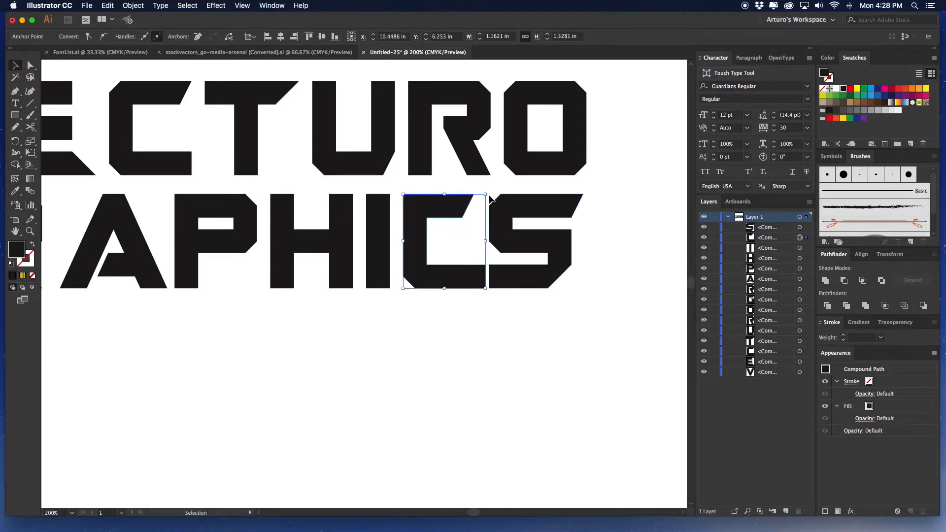
key(a)
click(631, 197)
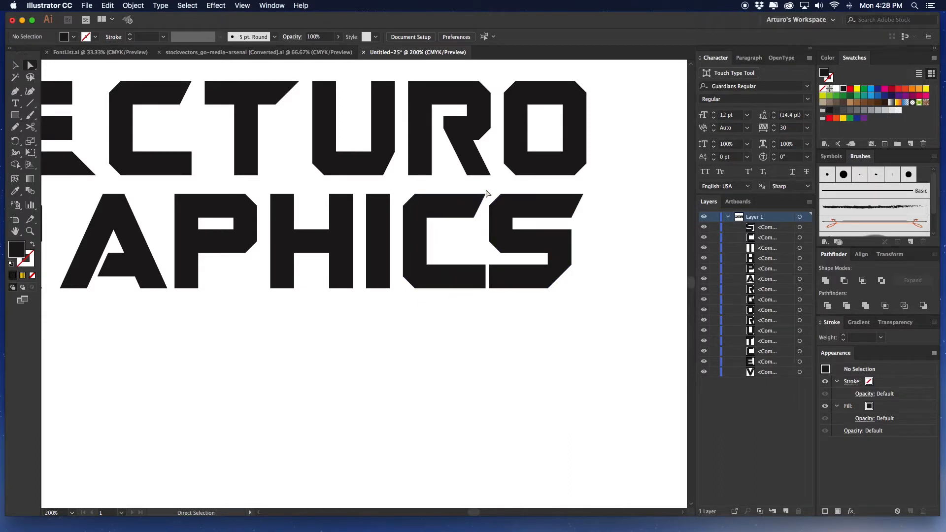
drag(482, 202, 483, 204)
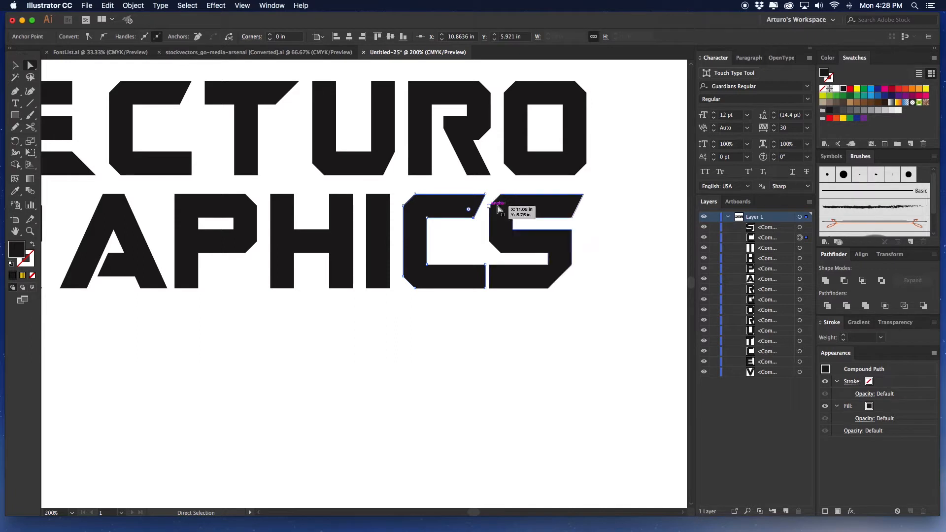
click(591, 266)
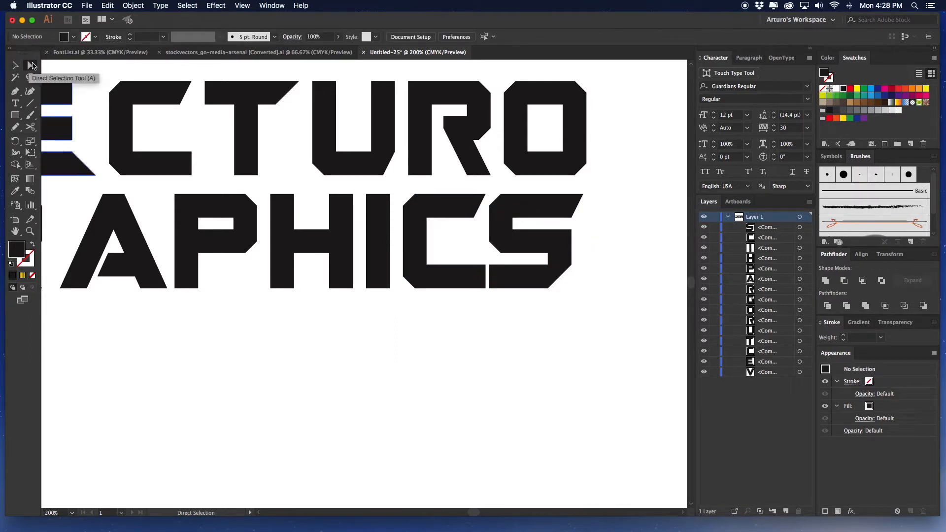
Step: Select the two end anchors of the C's upper arm in GRAPHICS and shift them left to open a gap before the S
drag(488, 192, 478, 215)
drag(500, 181, 476, 215)
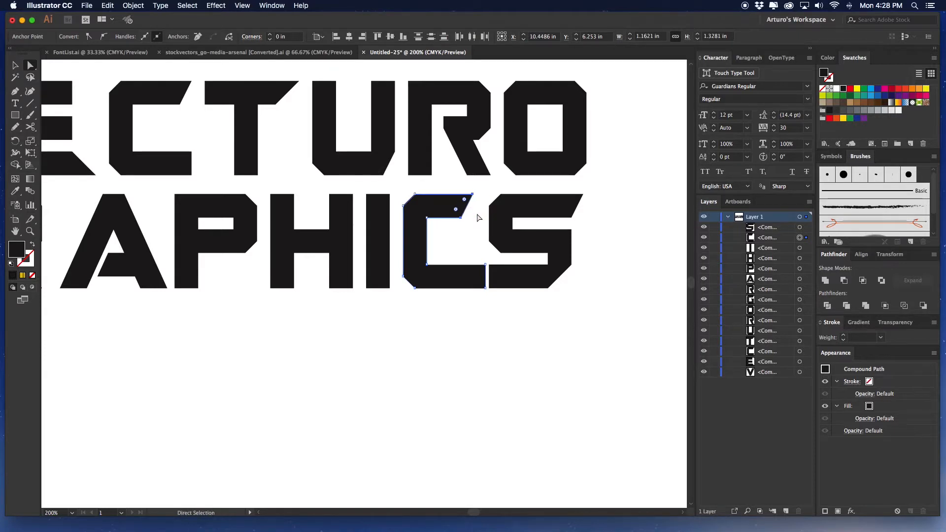
key(Right)
key(v)
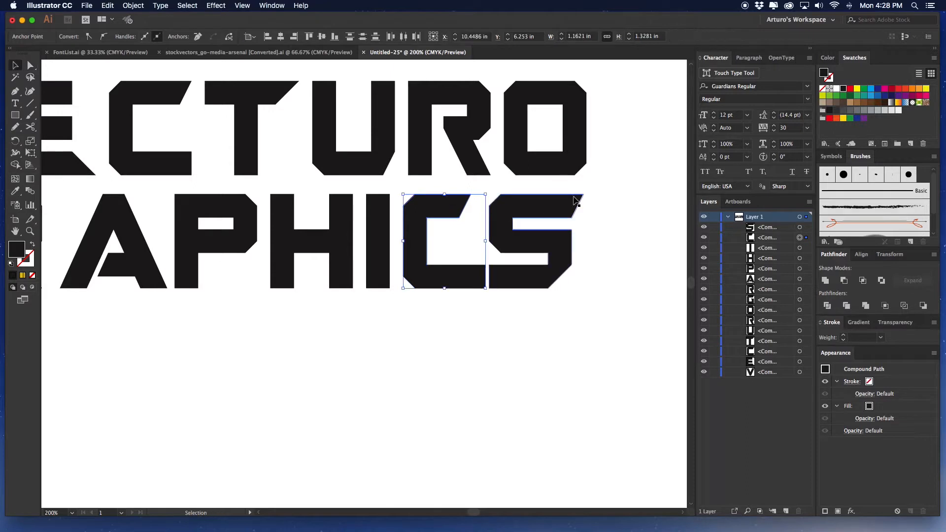
Step: Move the S of GRAPHICS left so its lower bar overlaps the end of the C's bottom bar
click(585, 203)
drag(570, 208, 541, 207)
click(622, 269)
drag(466, 305, 498, 282)
click(521, 332)
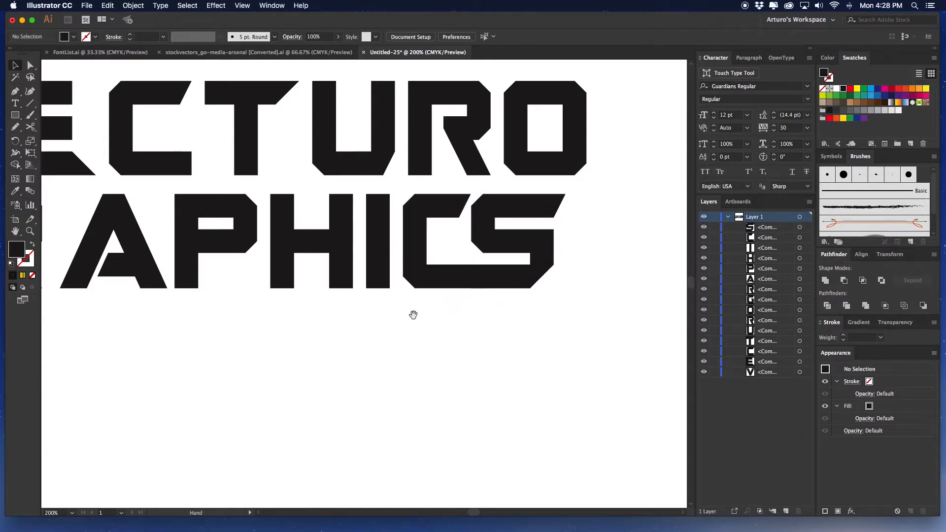
Step: Nudge the C and S of GRAPHICS left toward the I, and the I, C and S together toward the H
drag(414, 312, 607, 218)
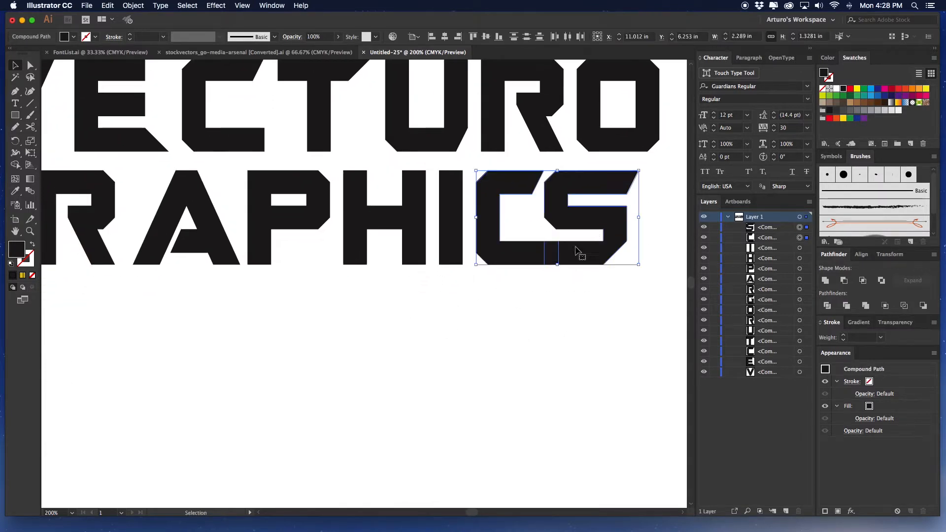
scroll(395, 312, left, 4)
click(372, 219)
scroll(454, 287, right, 2)
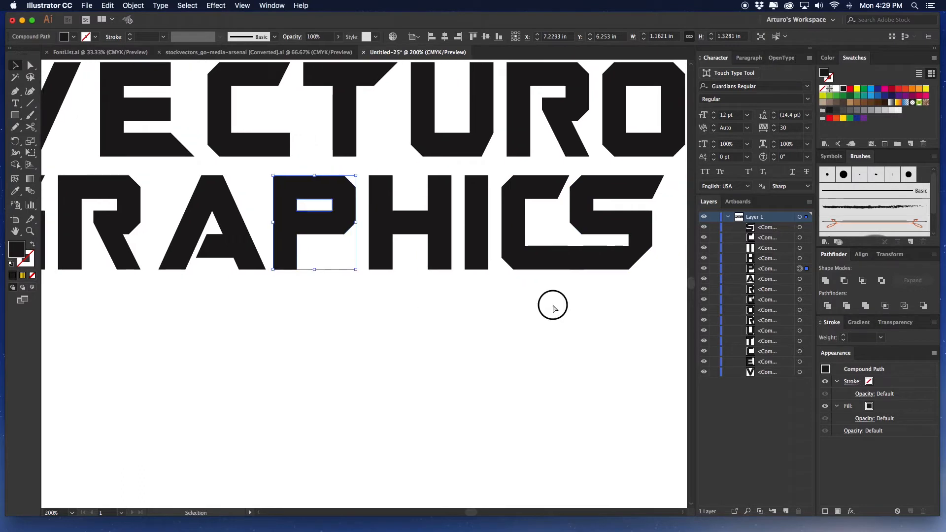
drag(553, 306, 611, 242)
key(Left)
key(Left)
drag(475, 290, 600, 239)
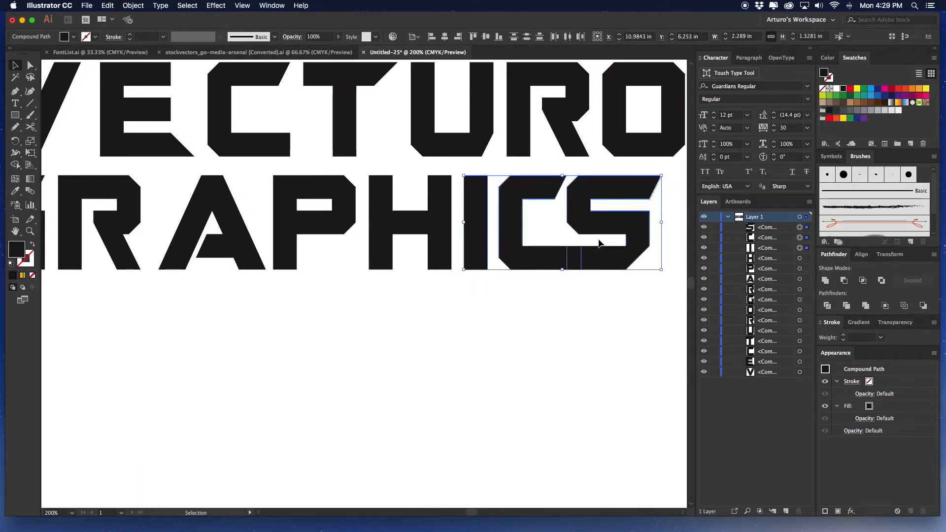
key(Left)
key(Left)
Step: Nudge the H, I, C and S of GRAPHICS together left to tighten the gap after the P
drag(401, 287, 611, 237)
key(Left)
key(Left)
key(Left)
key(Left)
key(Left)
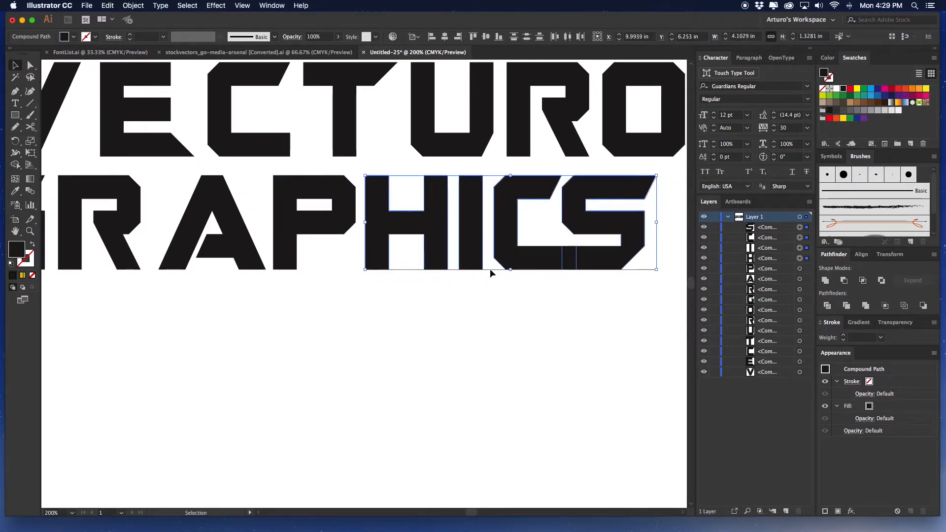
Step: Move the R of GRAPHICS right so its leg overlaps the foot of the A, and bring the G close beside the R
scroll(383, 287, left, 5)
click(390, 235)
click(390, 238)
scroll(390, 238, up, 1)
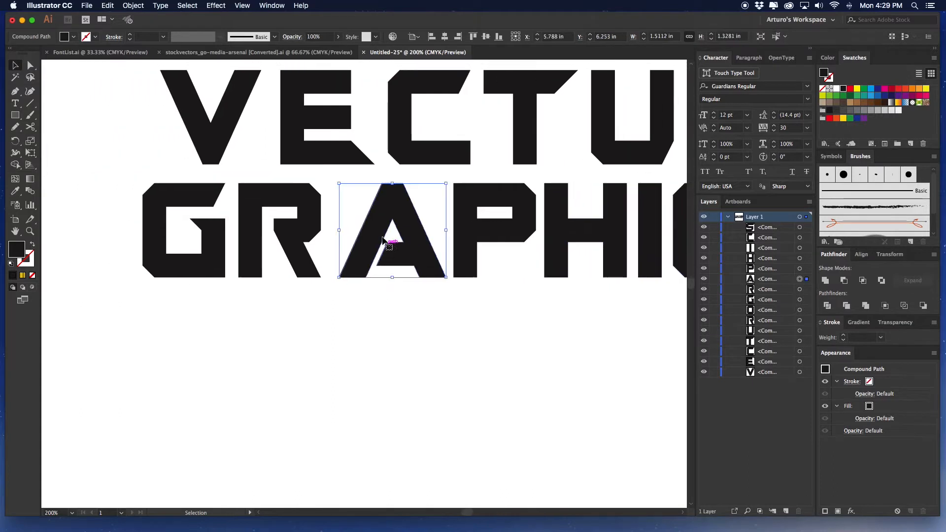
drag(341, 231, 321, 226)
click(405, 296)
click(295, 229)
click(341, 298)
drag(362, 314, 448, 258)
drag(261, 279, 296, 275)
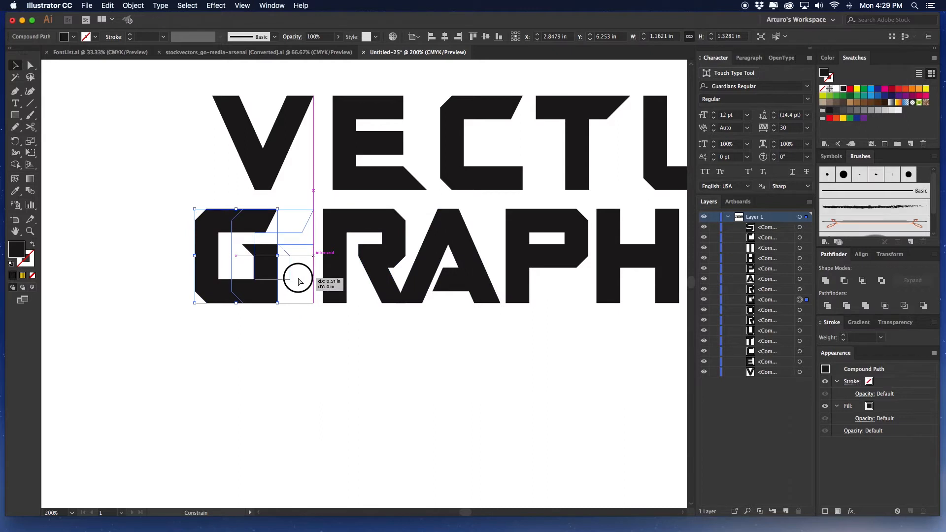
click(374, 332)
Step: Select all the letters of GRAPHICS and group them
key(super+minus)
drag(303, 329, 239, 314)
drag(158, 294, 637, 239)
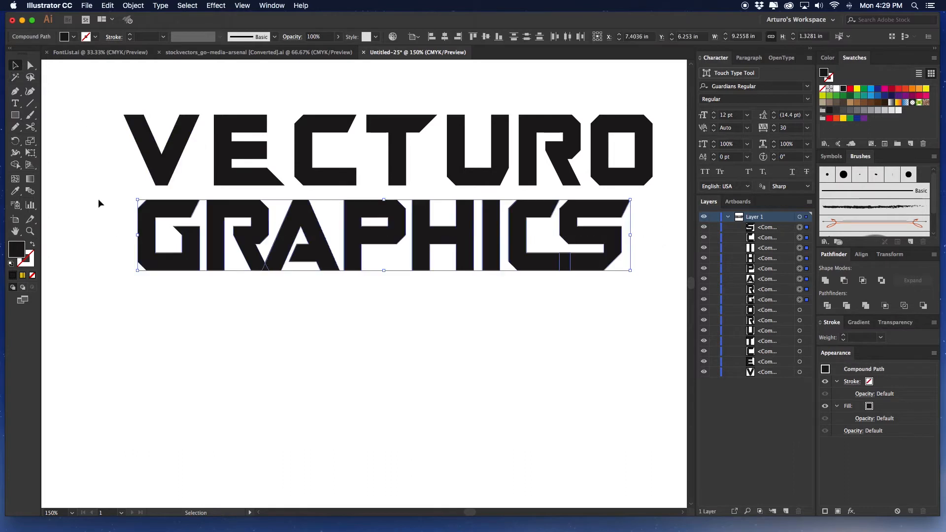
click(120, 309)
drag(109, 307, 639, 231)
key(super+g)
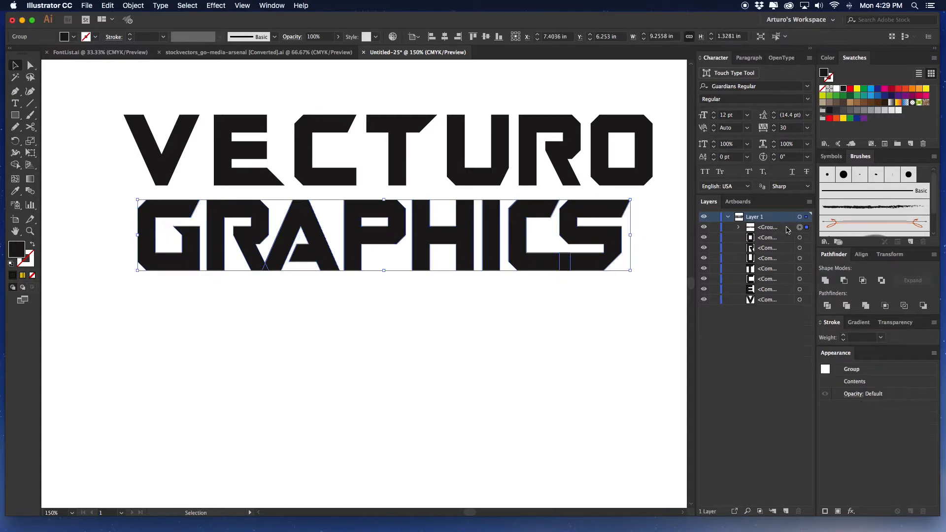
Step: Nudge the O of VECTURO left to tighten its gap to the R
drag(495, 199, 476, 235)
key(super+equal)
key(super+equal)
drag(366, 211, 118, 308)
drag(374, 204, 253, 219)
drag(422, 173, 472, 169)
click(533, 170)
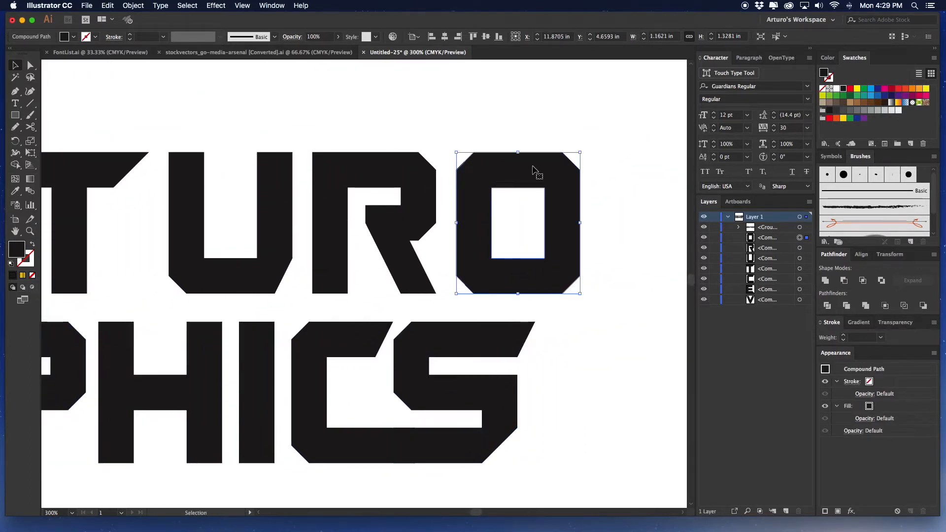
key(Left)
key(Left)
key(Left)
key(Left)
key(Left)
Step: Nudge the R and O of VECTURO together left toward the U
scroll(537, 158, left, 5)
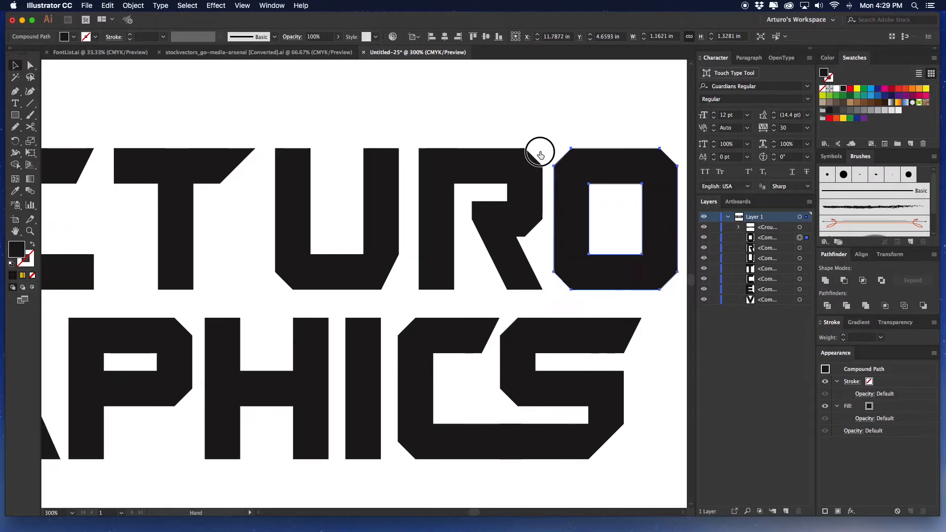
drag(610, 111, 467, 196)
key(Left)
key(Left)
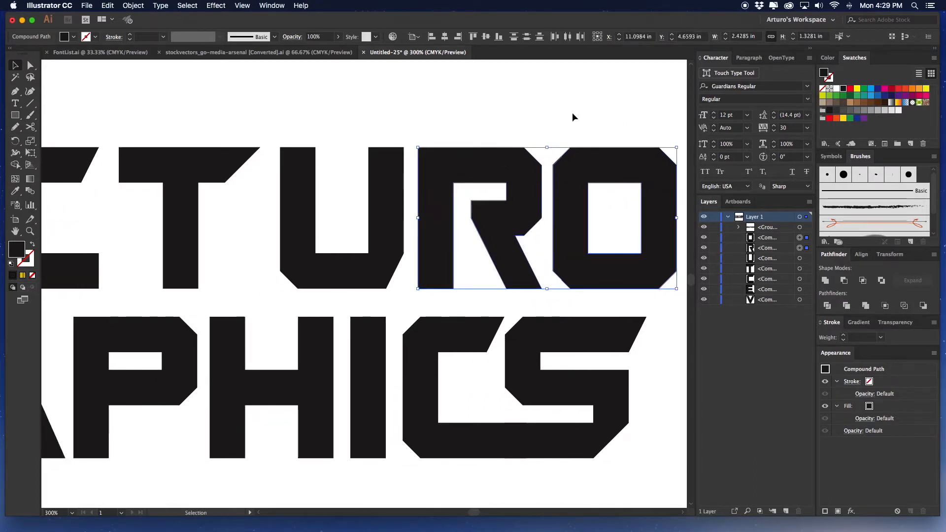
Step: Paste a copy of the U in VECTURO in front of the original and reflect the copy across the vertical axis
drag(369, 207, 421, 181)
click(446, 228)
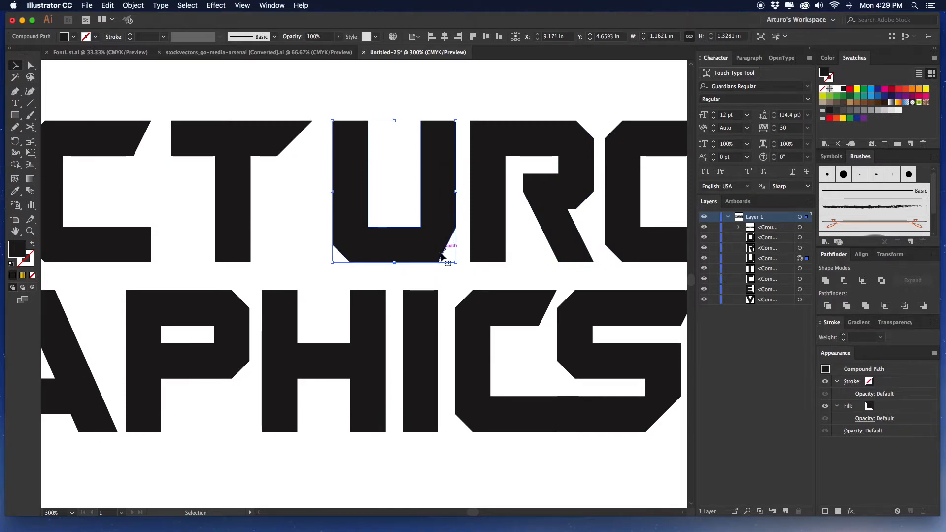
drag(392, 181, 386, 186)
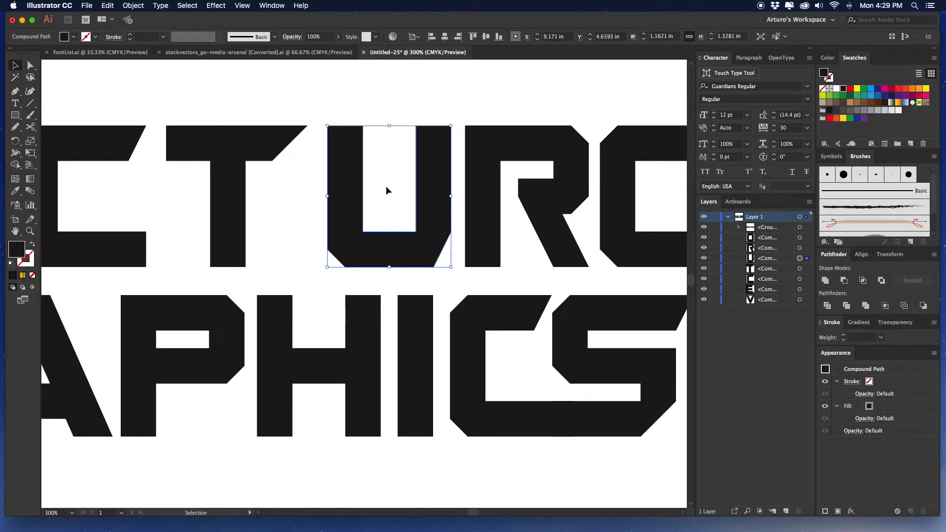
key(super+c)
key(super+f)
drag(388, 186, 400, 195)
right_click(435, 192)
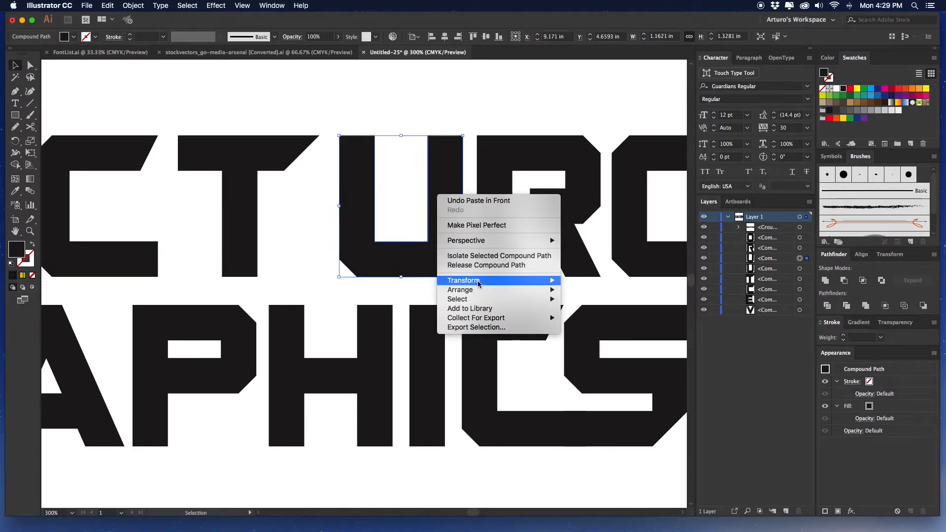
mouse_move(478, 283)
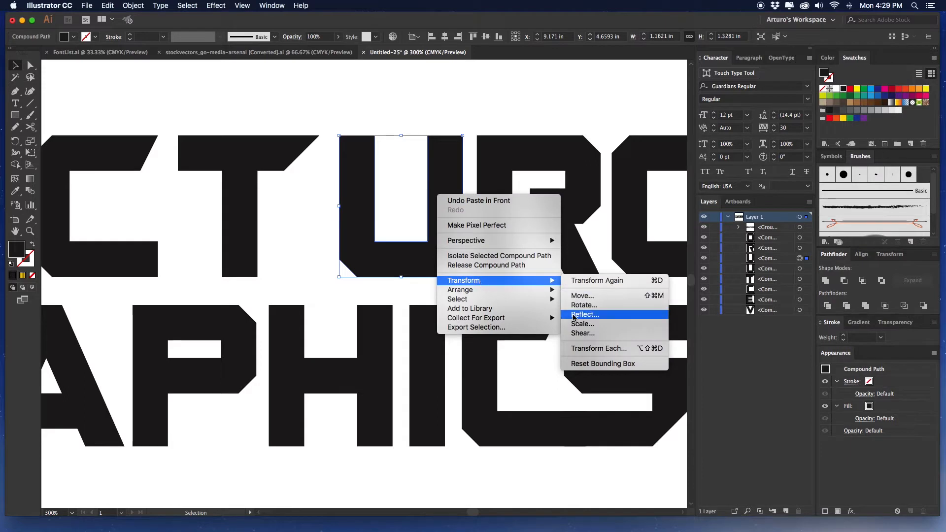
click(584, 315)
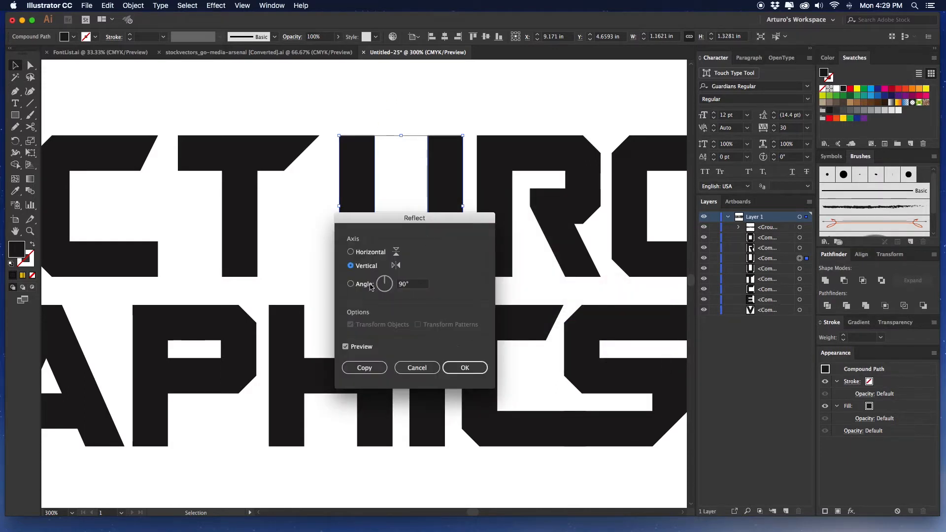
click(479, 365)
Step: Unite the original U and its mirrored copy into one shape with matching lower corners
drag(432, 94, 371, 279)
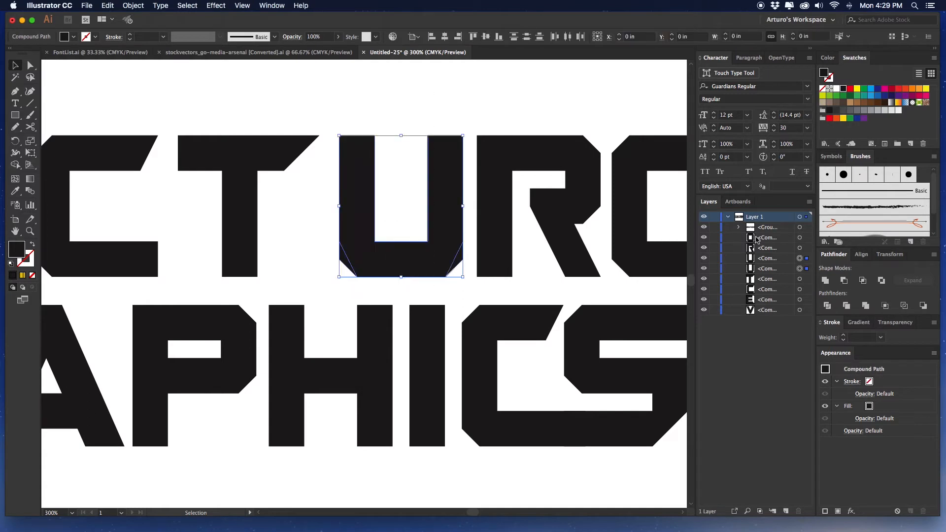
click(825, 280)
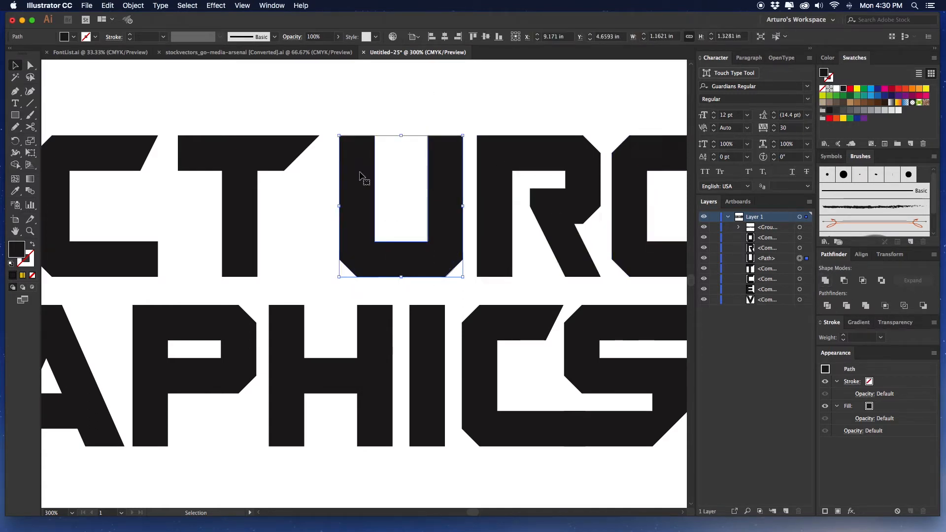
drag(390, 126, 445, 132)
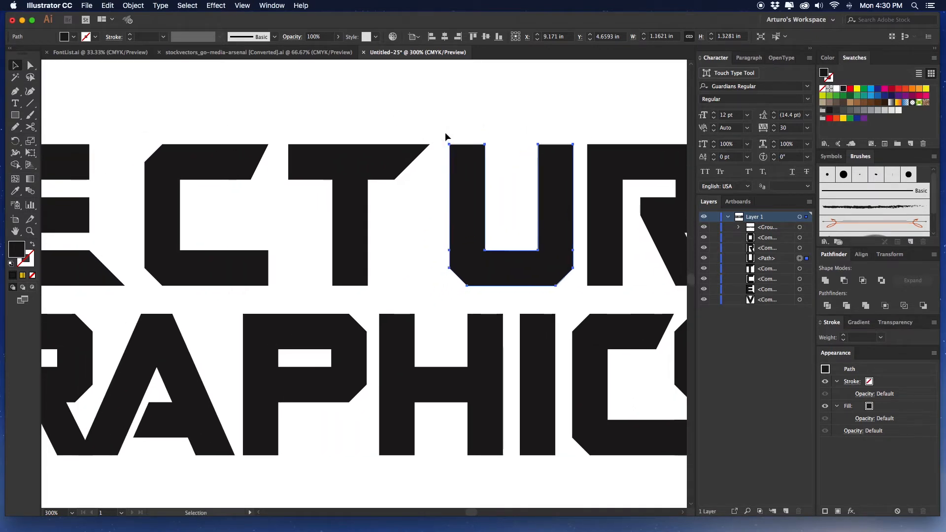
click(419, 124)
Step: Square off the T's angled arm by aligning its end anchors right relative to the selection, and shorten the arm to match the other
key(a)
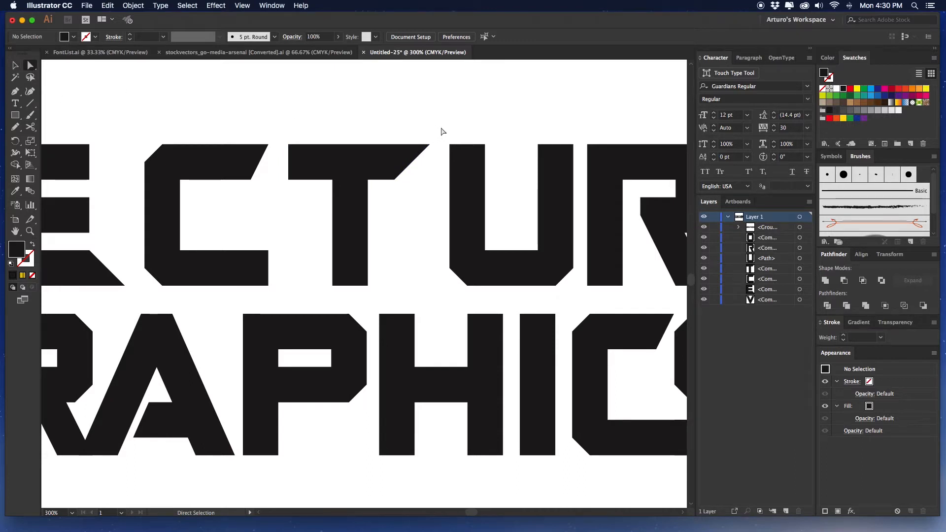
drag(436, 128, 384, 202)
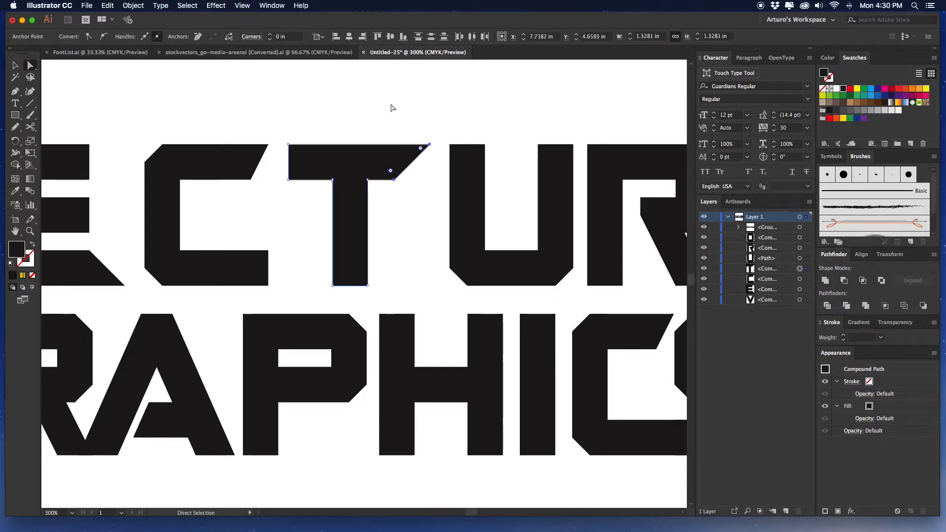
click(317, 37)
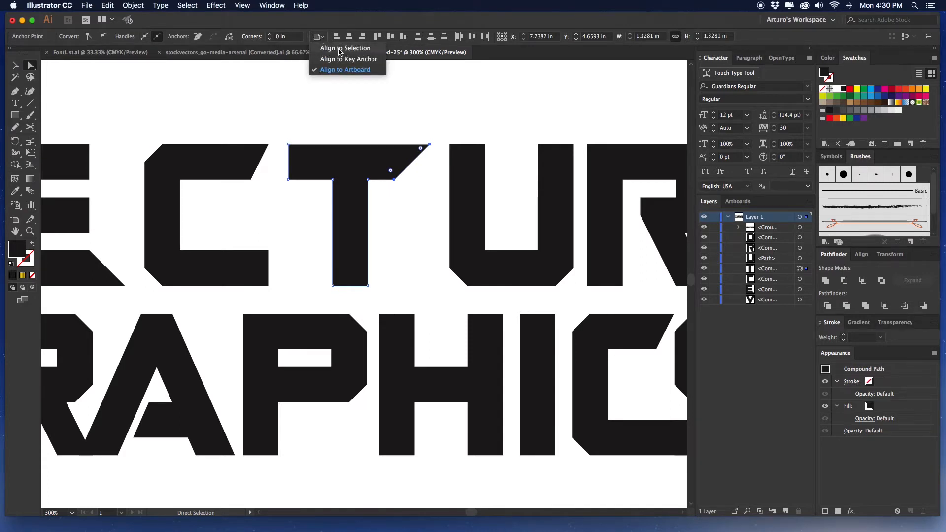
click(340, 48)
click(363, 37)
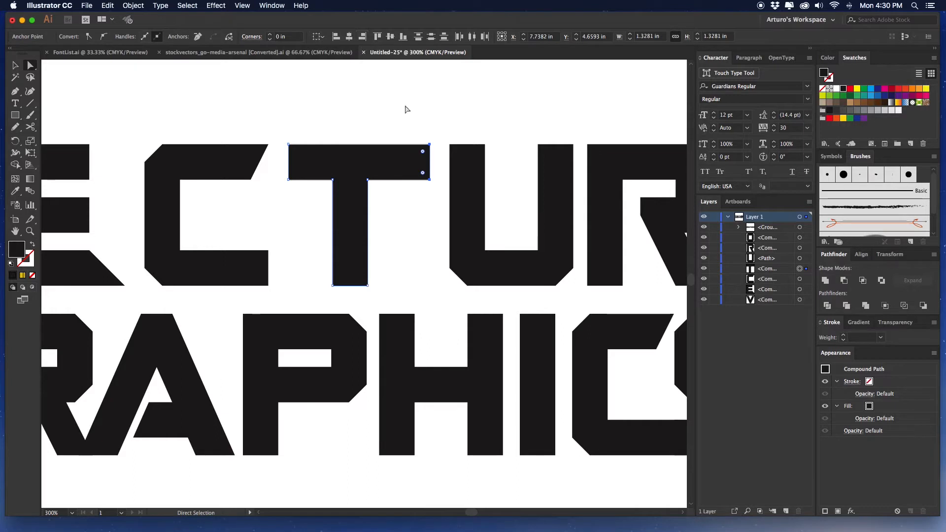
drag(429, 180, 413, 182)
click(407, 201)
Step: Move the T of VECTURO right and nudge it until it sits close beside the U
drag(349, 158, 374, 161)
scroll(384, 114, right, 1)
key(v)
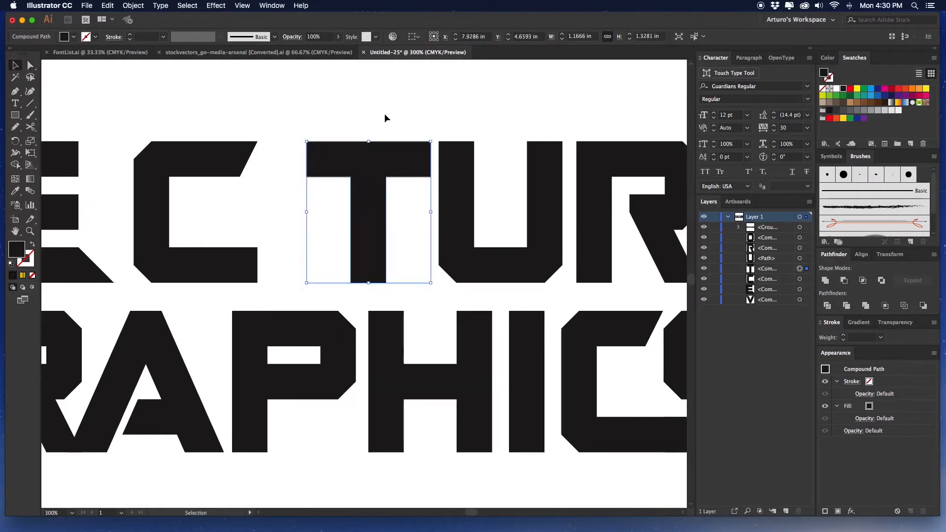
key(Left)
key(Left)
key(Left)
key(Right)
Step: Move the C of VECTURO right until it sits close beside the T
drag(291, 120, 340, 116)
drag(214, 167, 251, 171)
click(262, 128)
key(super+minus)
key(super+minus)
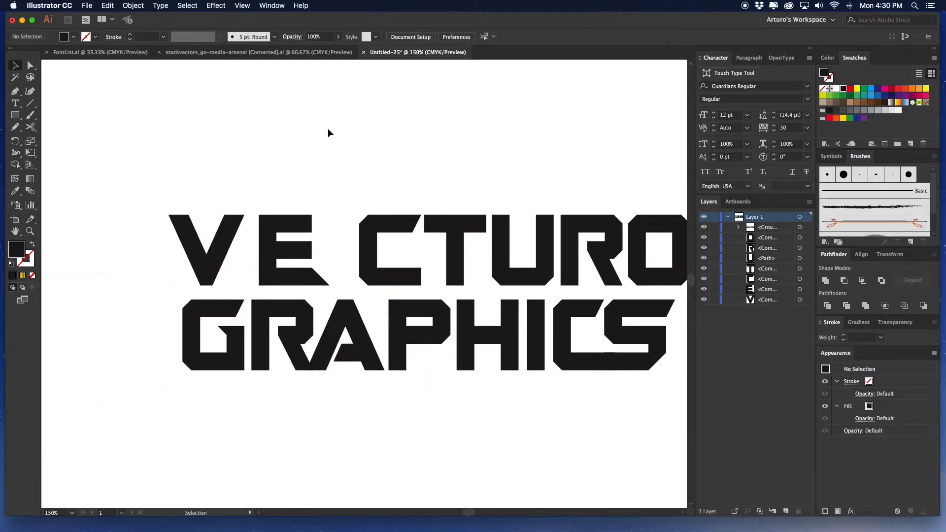
Step: Shift the E of VECTURO right and square off its pointed lower arm by aligning the middle and lower end anchors left
key(super+equal)
drag(187, 231, 227, 228)
key(a)
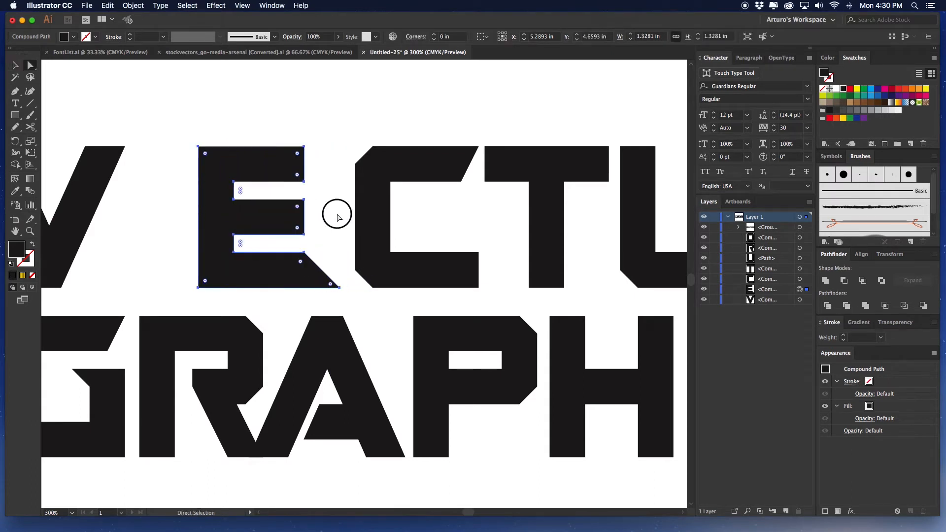
click(337, 216)
drag(346, 291, 291, 190)
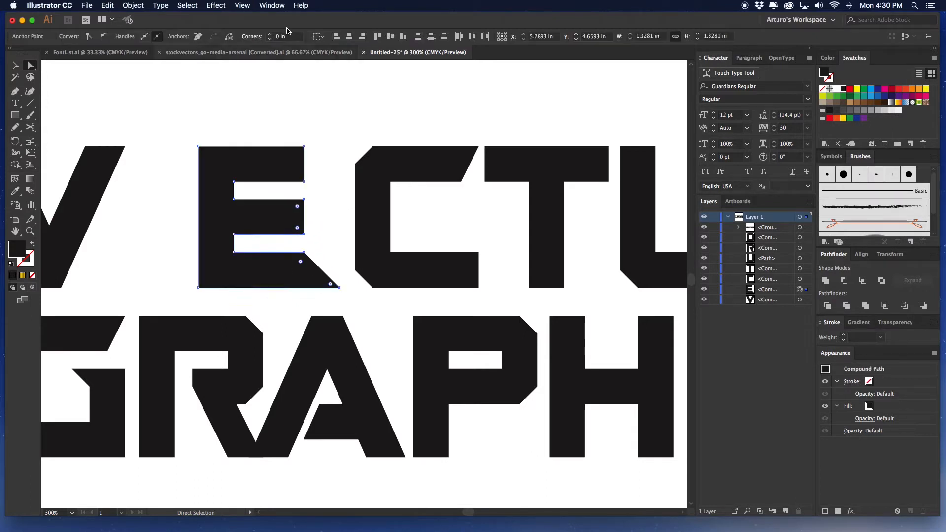
click(336, 36)
click(306, 143)
Step: Move the E of VECTURO right until it sits close beside the C
key(v)
drag(249, 157, 291, 156)
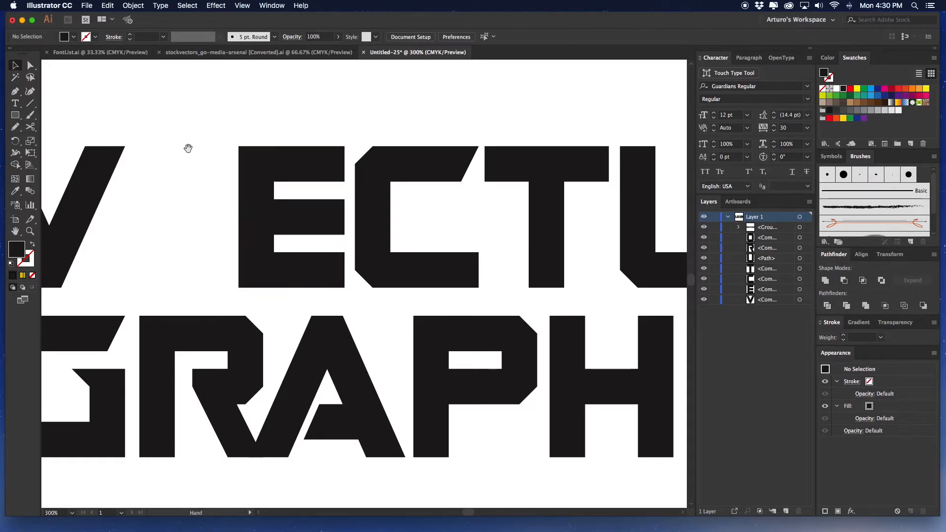
drag(188, 148, 290, 138)
drag(226, 193, 67, 190)
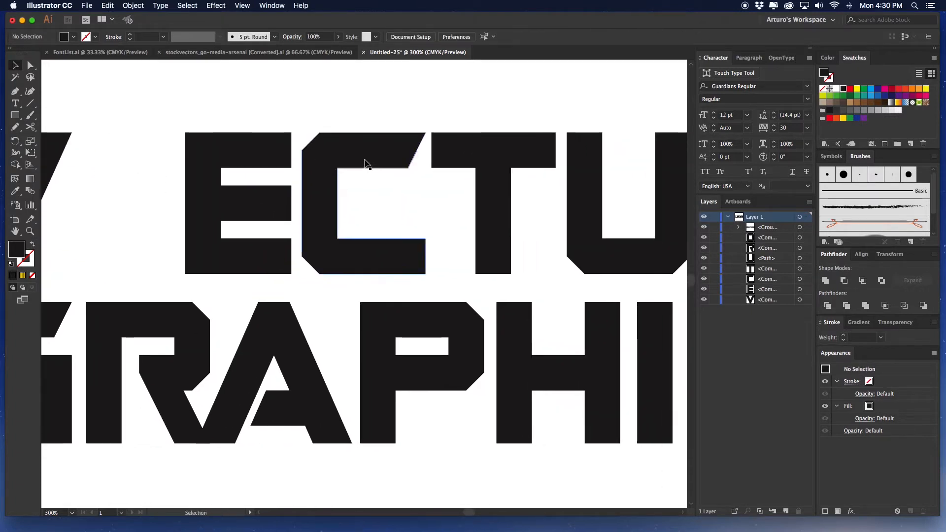
Step: Reflect the C of VECTURO across the horizontal axis so its angled end is on the lower arm
click(367, 164)
right_click(375, 156)
mouse_move(408, 244)
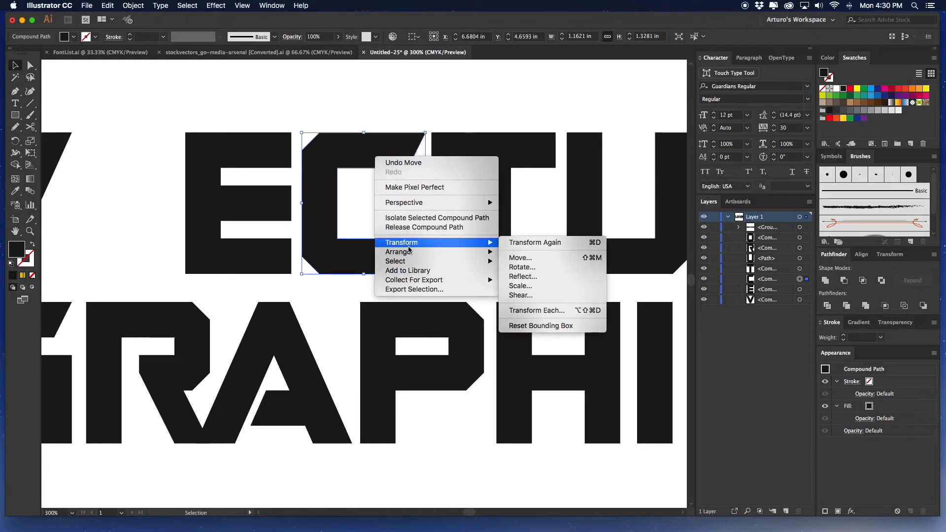
click(522, 269)
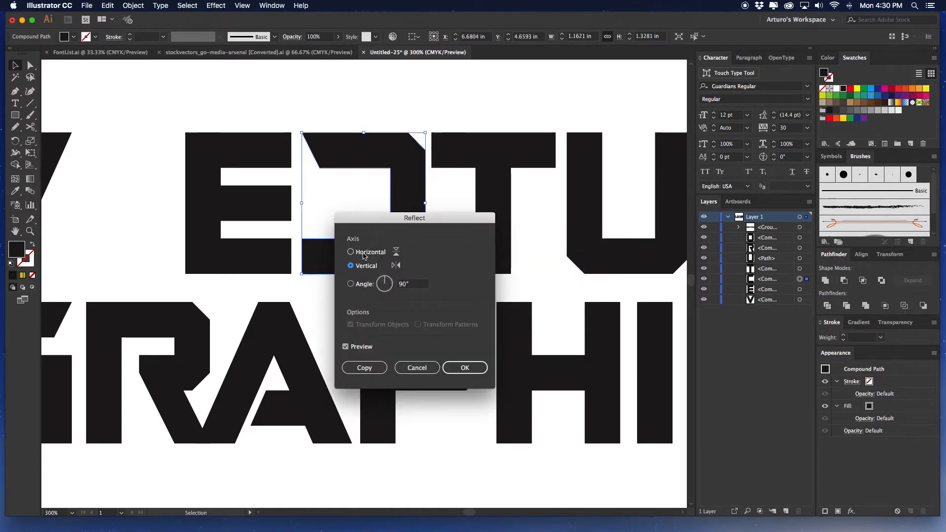
click(363, 255)
drag(404, 218, 555, 165)
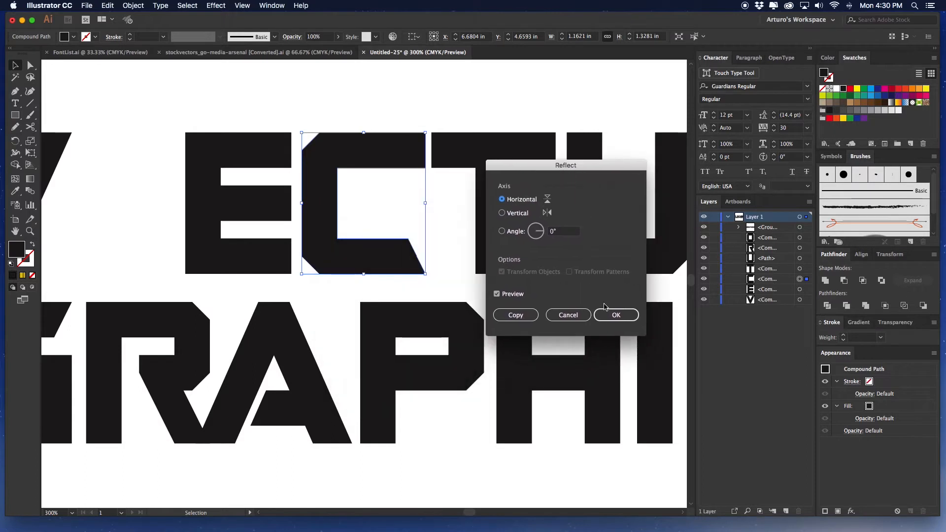
click(616, 315)
Step: Extend the C's angled lower arm in VECTURO right, toward the stem of the T
key(a)
drag(396, 215, 450, 275)
click(431, 206)
key(space)
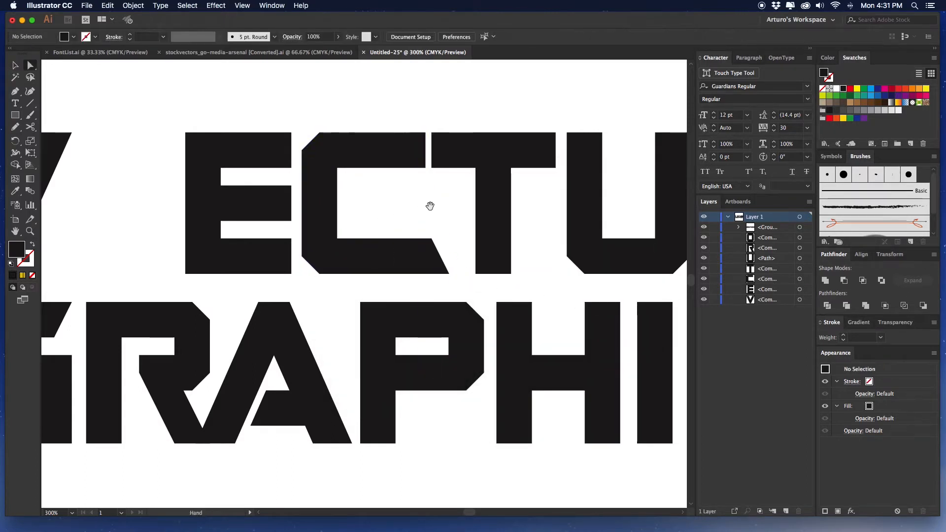
key(v)
key(super+minus)
key(space)
drag(393, 205, 447, 186)
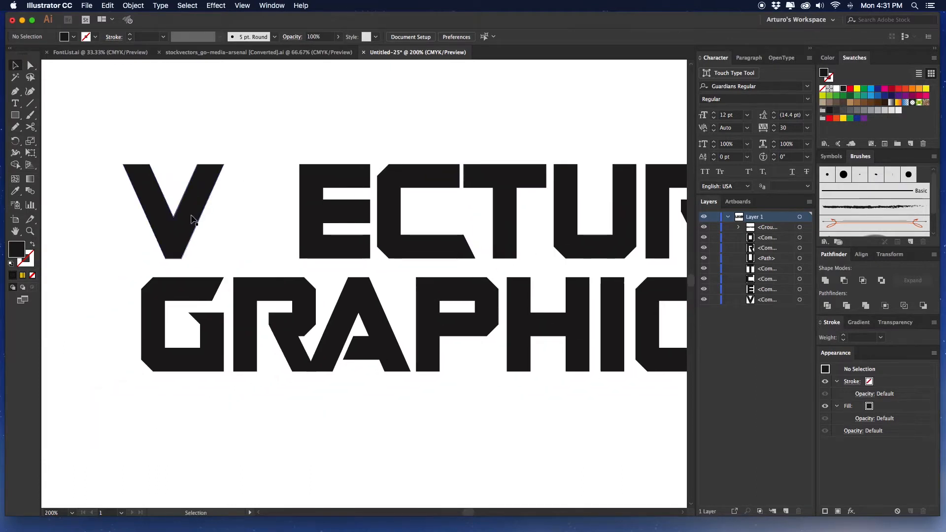
Step: Move the V of VECTURO right until it sits close beside the E
drag(192, 220, 265, 202)
click(315, 119)
key(space)
mouse_move(316, 119)
mouse_down()
mouse_move(116, 116)
mouse_move(304, 121)
mouse_up()
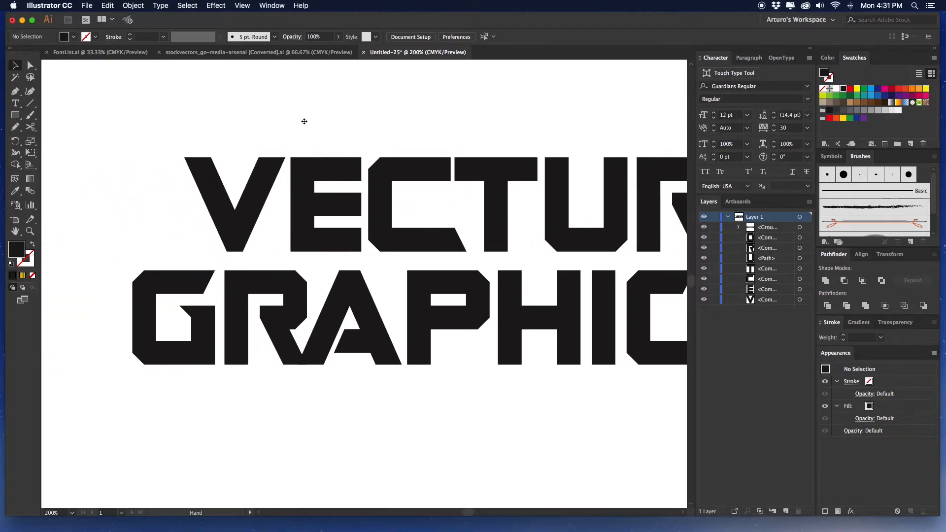
key(super+equal)
key(space)
drag(337, 174, 439, 302)
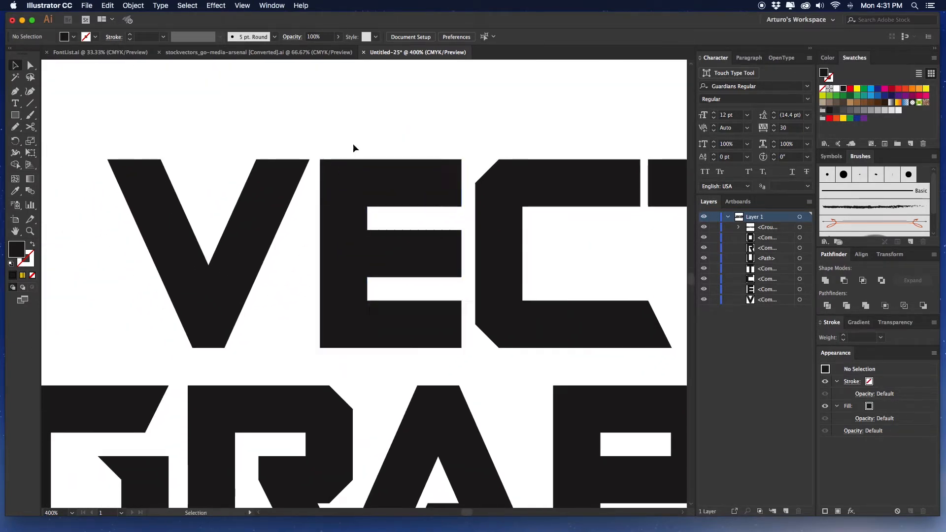
Step: Move the V further right so the tip of its arm overlaps the upper corner of the E's stem
drag(274, 212, 305, 216)
scroll(351, 131, left, 3)
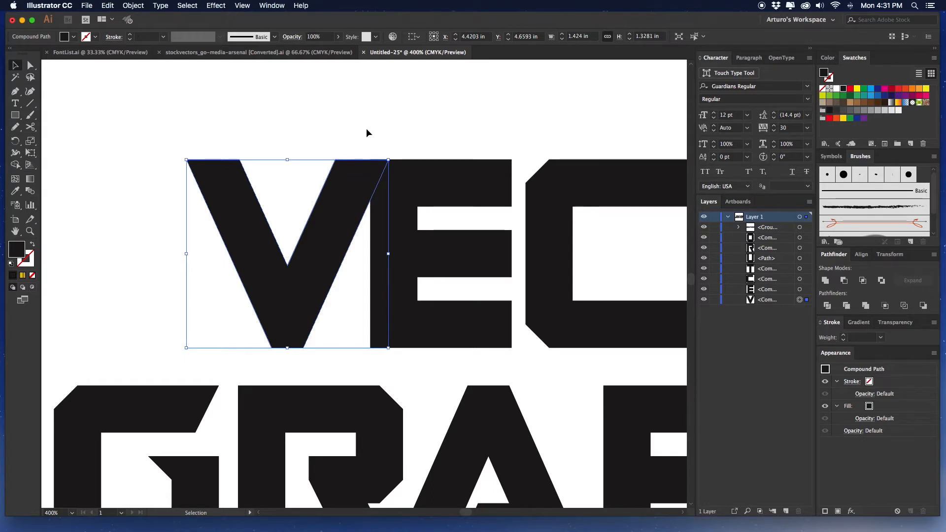
key(a)
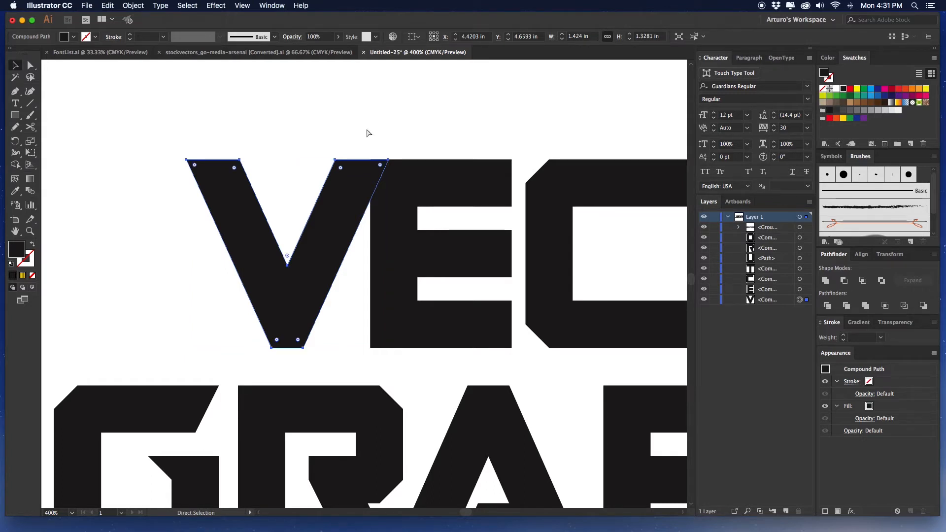
key(v)
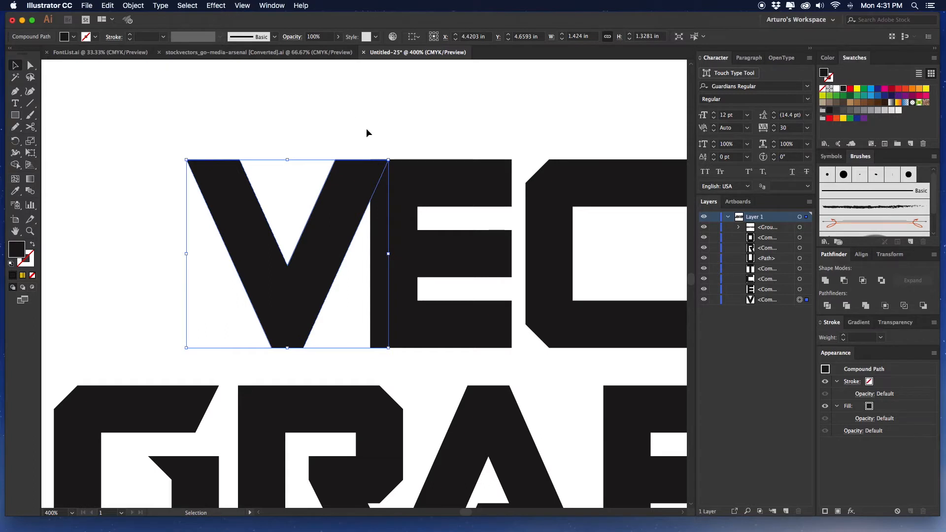
click(366, 128)
scroll(363, 125, left, 3)
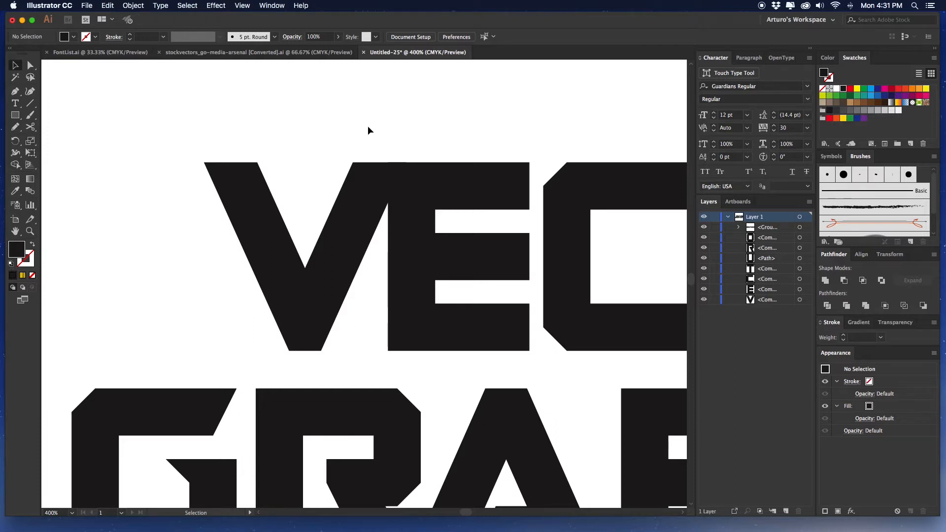
Step: Paste a copy of the V in place in front of the original and fill the copy with red
scroll(369, 121, down, 2)
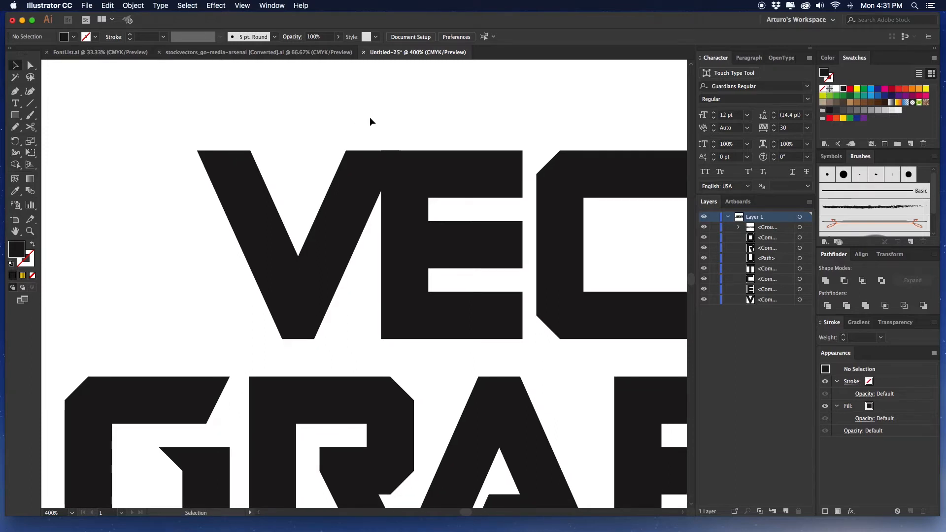
scroll(370, 123, up, 2)
drag(395, 120, 387, 119)
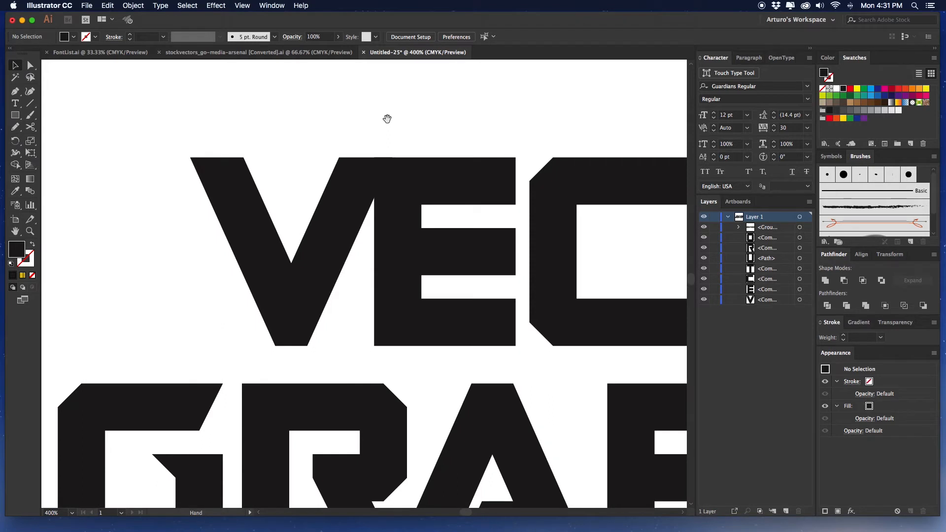
key(super+v)
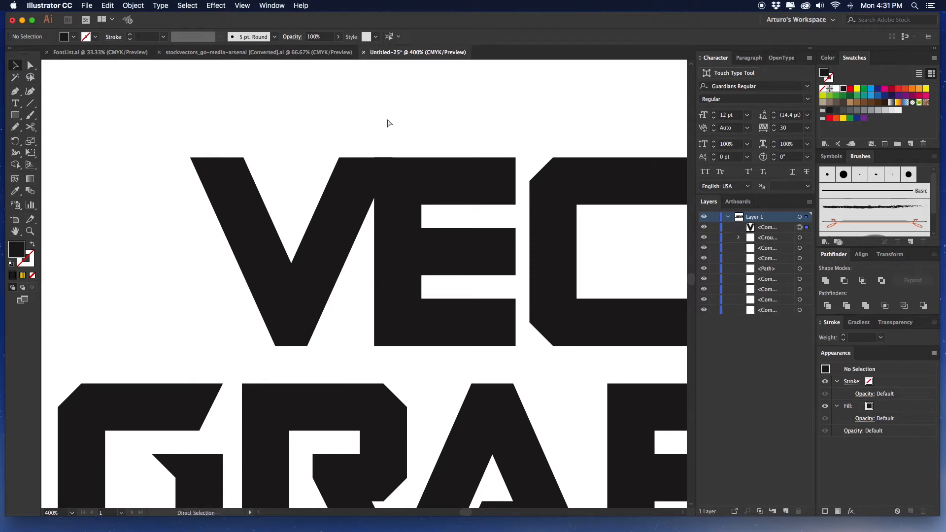
key(super+z)
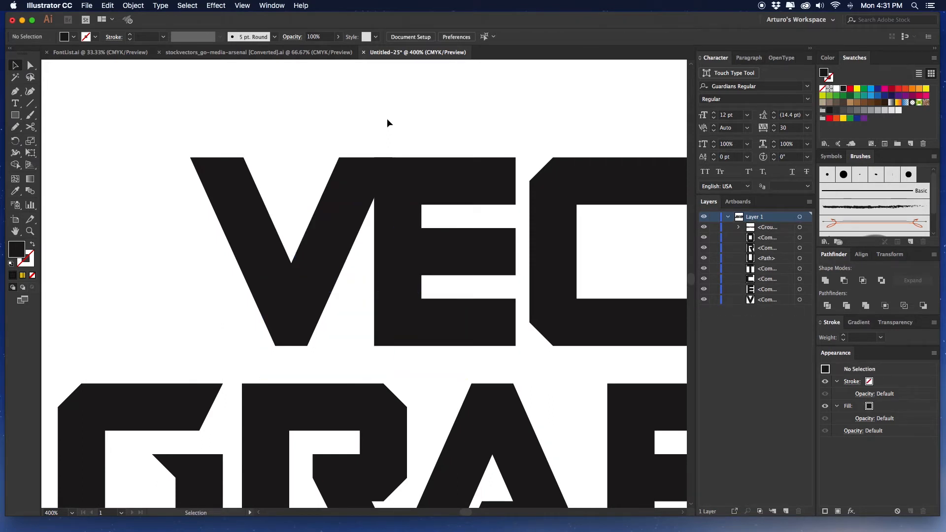
key(super+f)
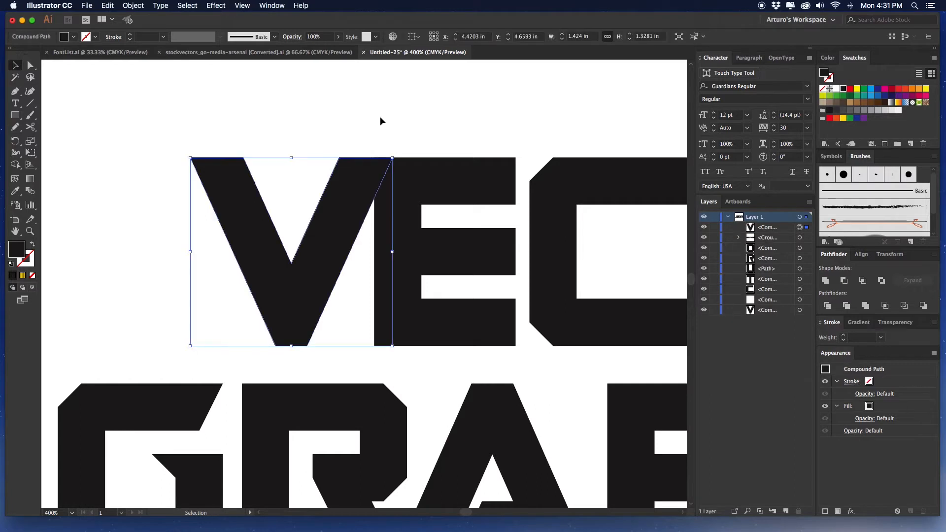
click(850, 88)
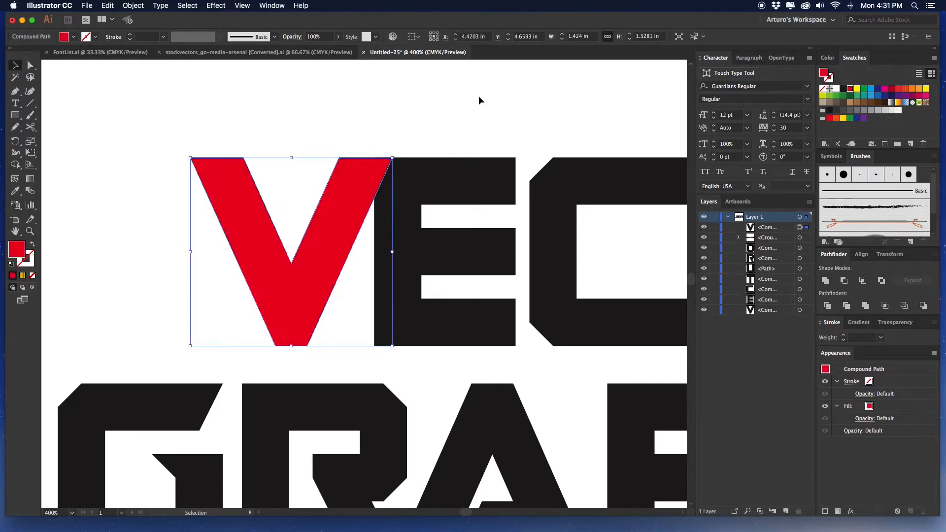
Step: Cut the red V, try a regular paste, and cut it again to paste it back in place in front
key(Delete)
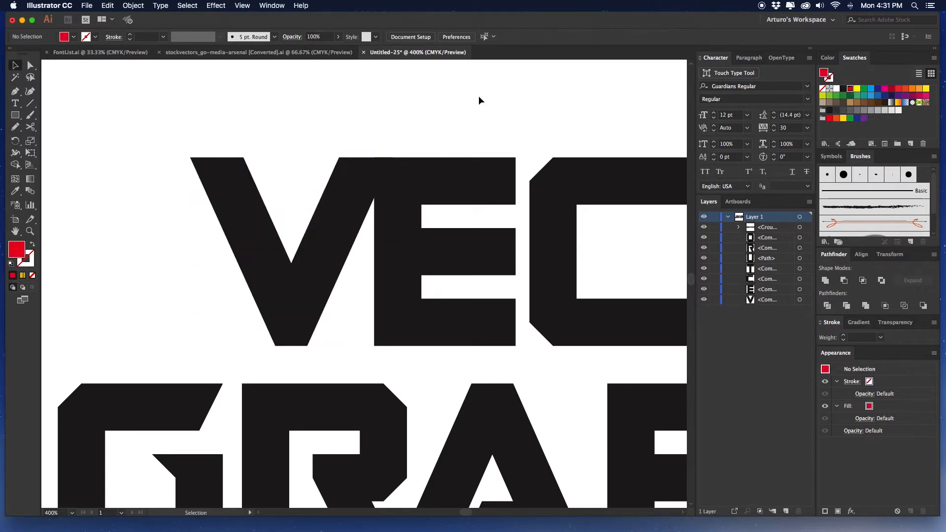
key(super+v)
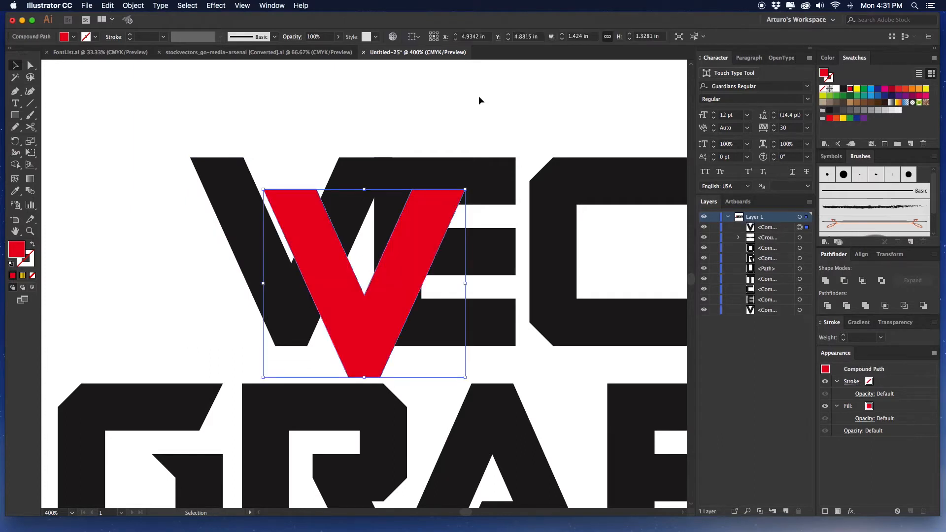
key(Delete)
key(super+f)
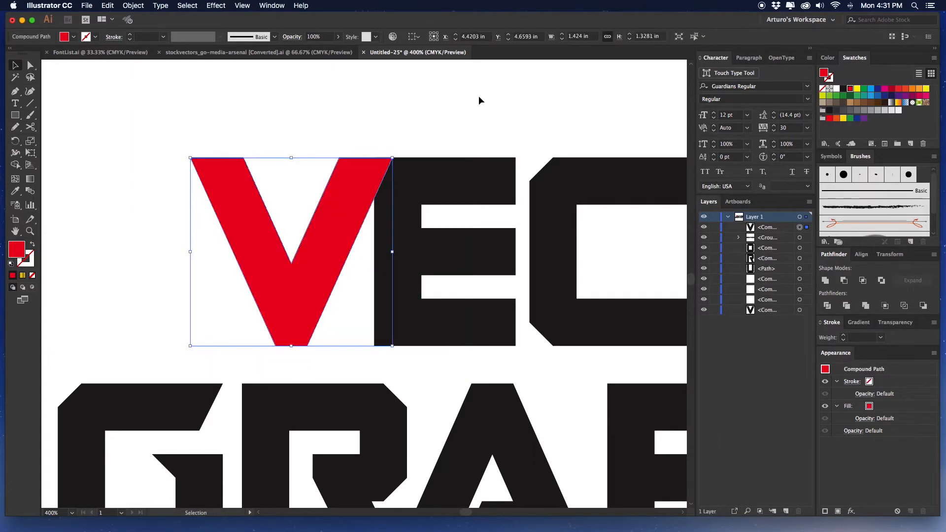
Step: Add a 15 pt stroke to the red V copy
click(448, 89)
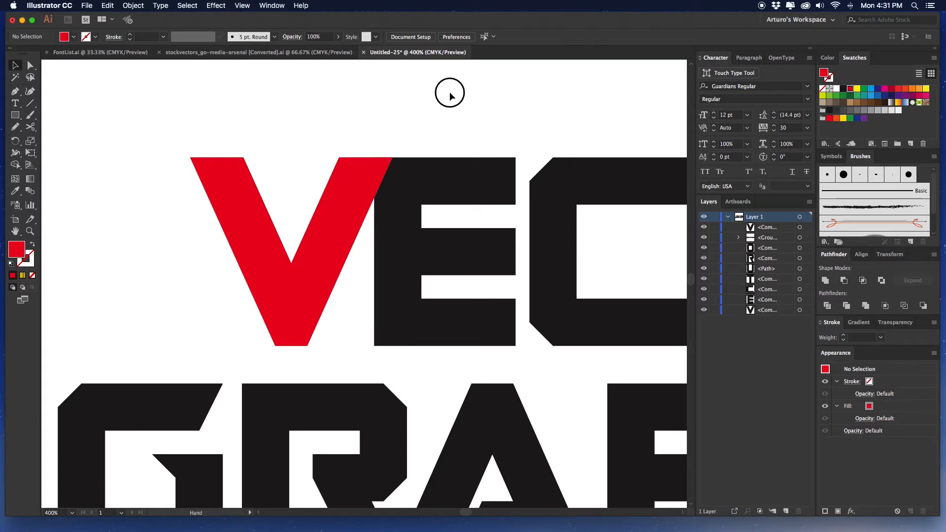
scroll(488, 109, left, 1)
click(380, 179)
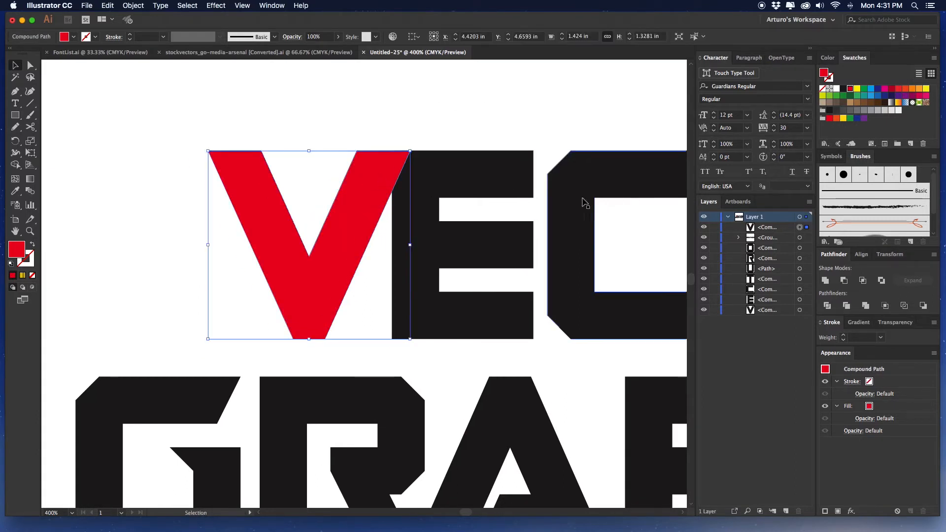
drag(389, 128, 404, 139)
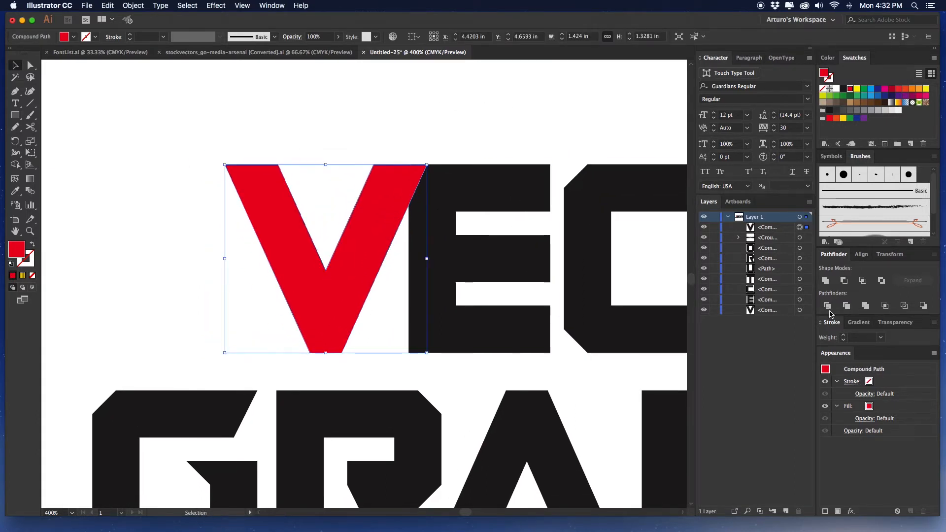
click(845, 338)
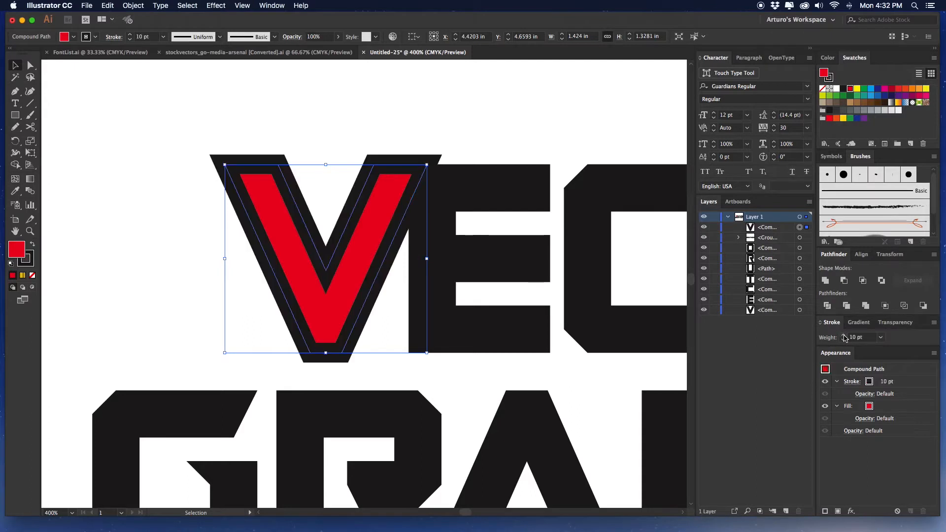
click(845, 338)
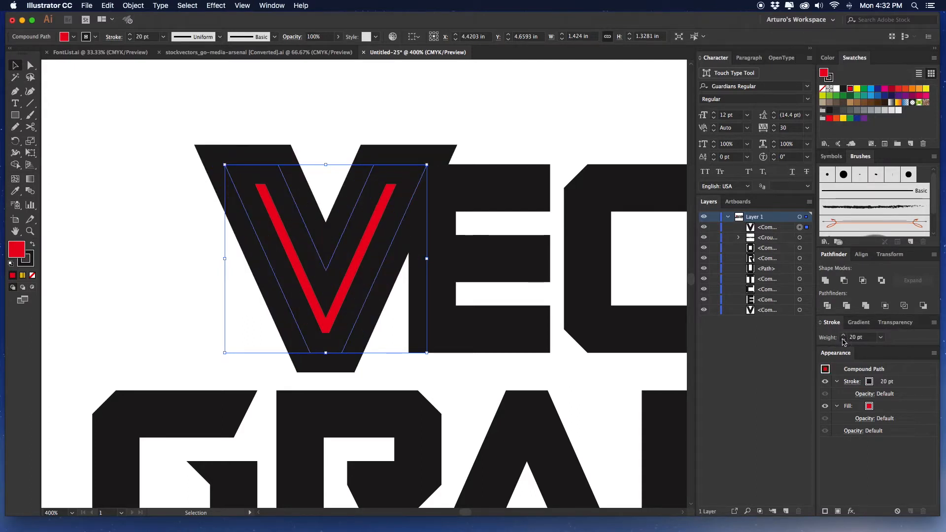
click(843, 340)
click(843, 340)
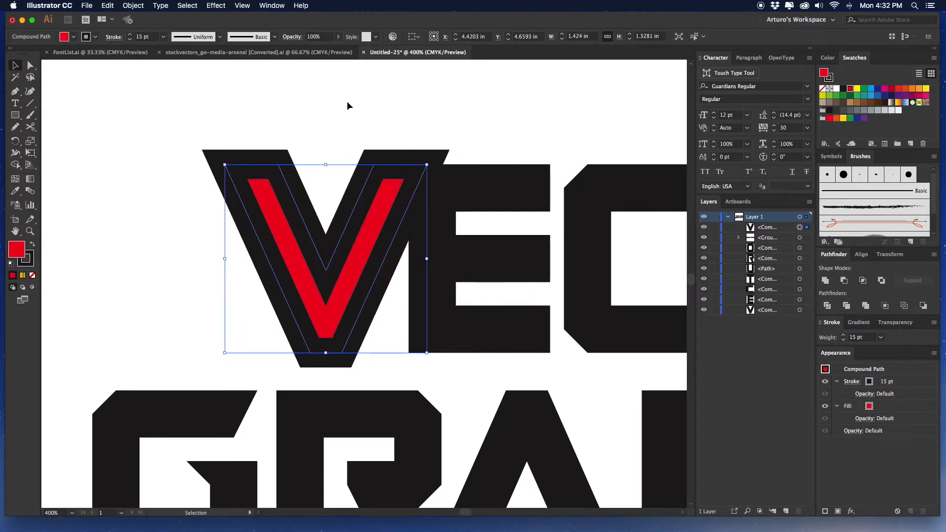
Step: Expand the fill and stroke of the V copy and unite them into one enlarged shape
click(133, 6)
click(160, 104)
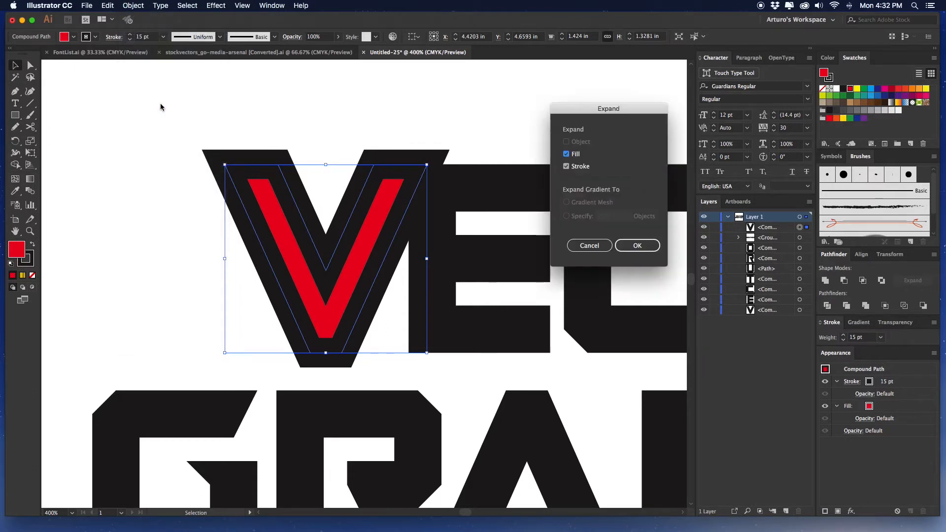
click(637, 245)
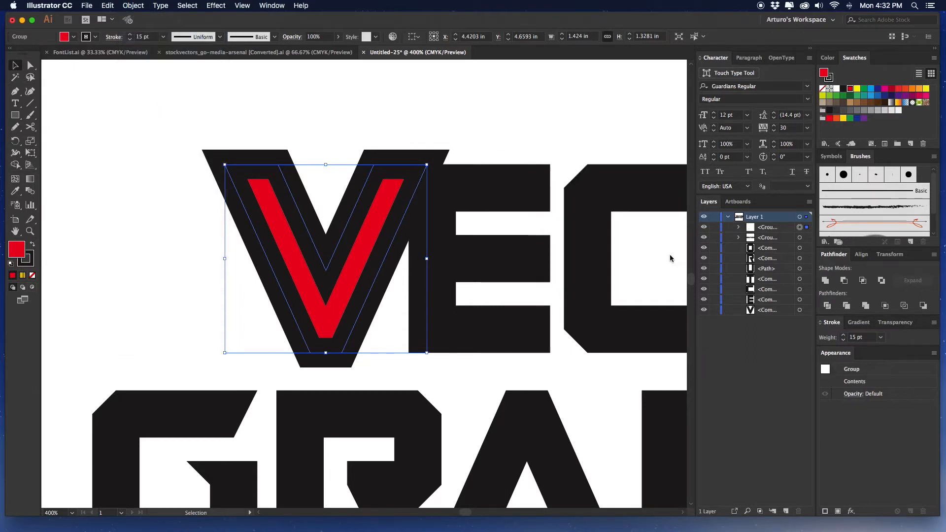
click(829, 282)
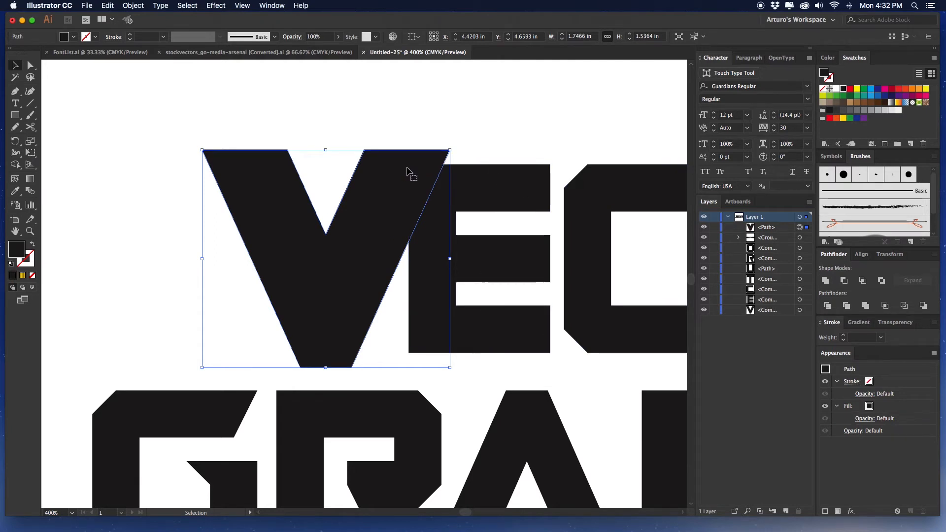
Step: Subtract the enlarged V shape from the E with Minus Front to cut an even diagonal gap between the letters
shift+click(516, 186)
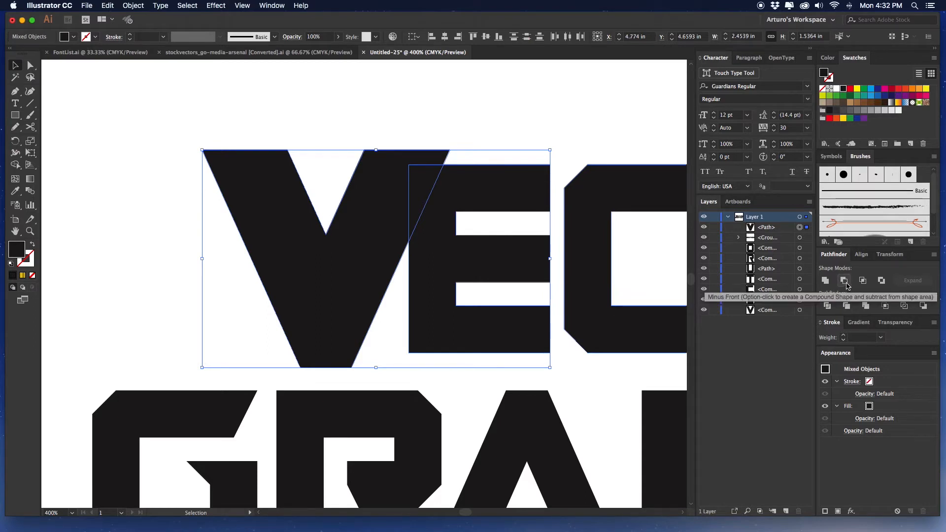
click(846, 282)
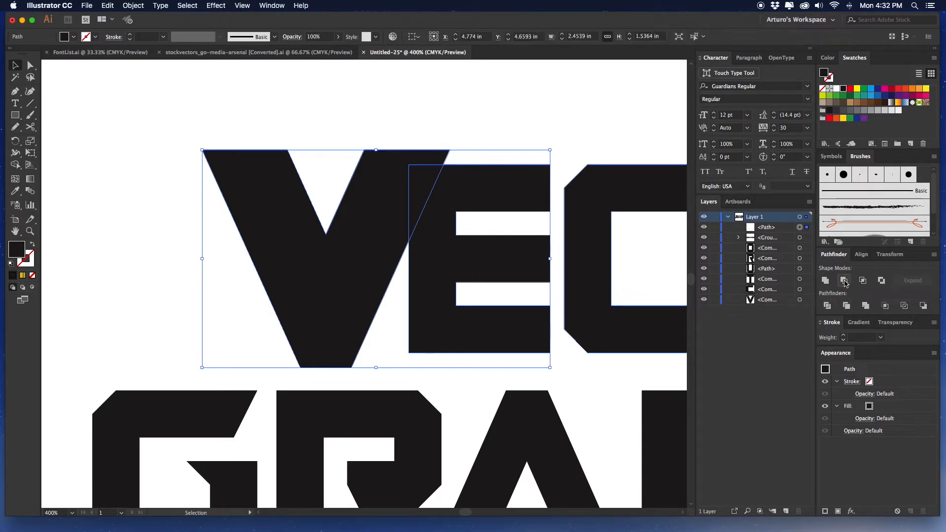
click(487, 134)
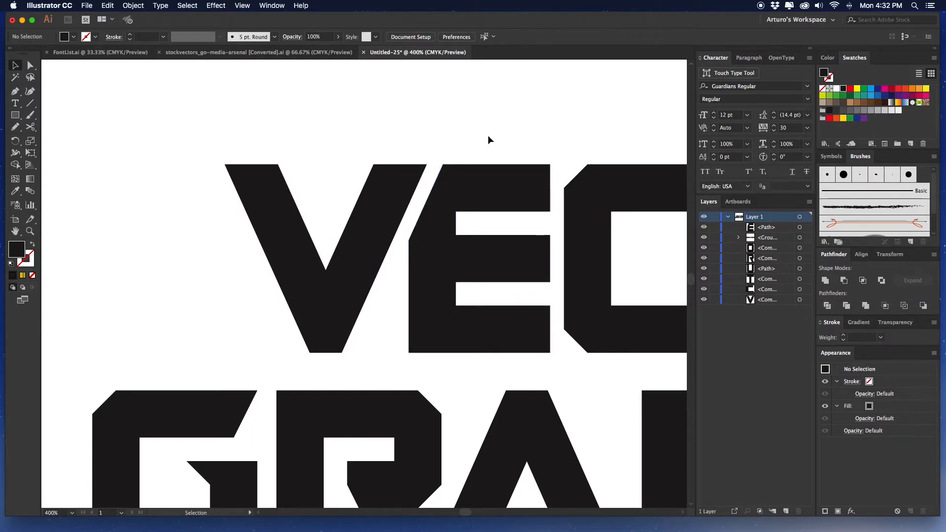
Step: Group all the letters of VECTURO
key(super+minus)
key(super+minus)
drag(487, 142, 362, 114)
drag(105, 169, 621, 228)
key(super+g)
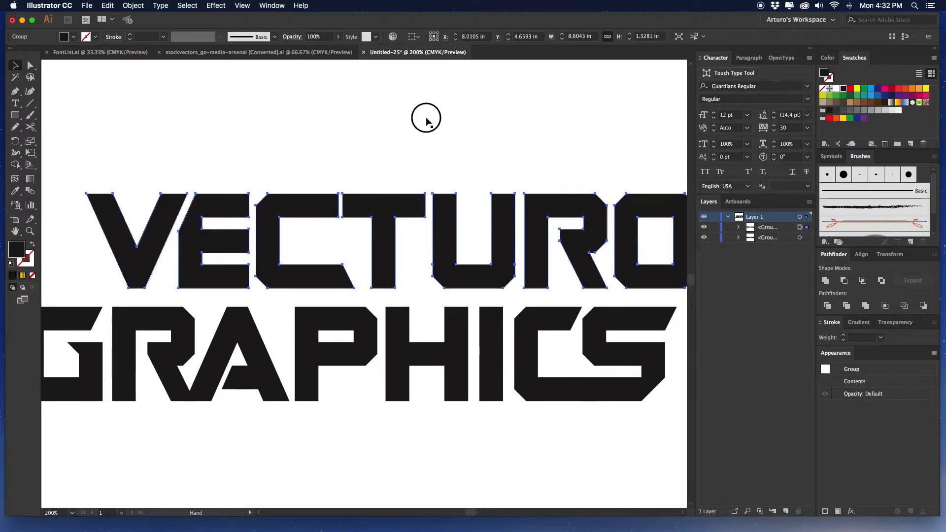
drag(427, 121, 394, 102)
click(498, 139)
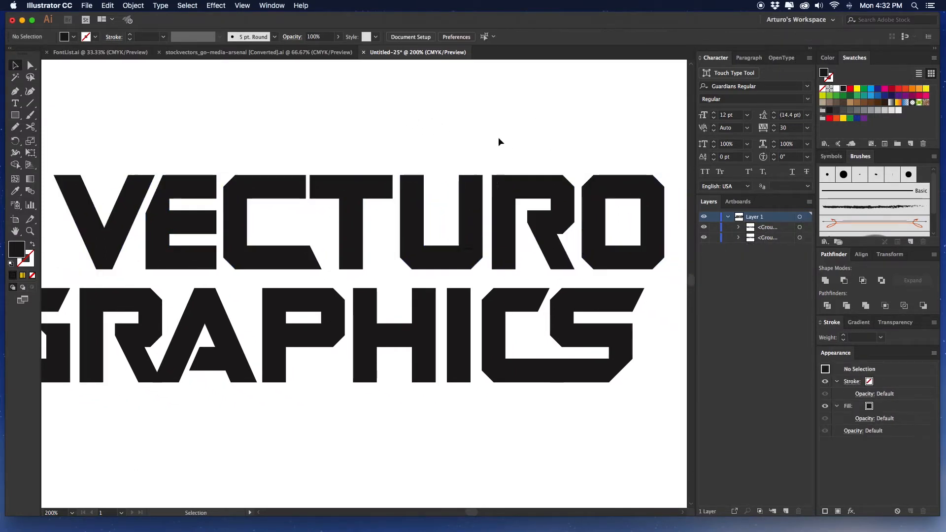
Step: Set alignment to the artboard and center the VECTURO and GRAPHICS groups horizontally on it
click(476, 245)
click(460, 310)
key(super+minus)
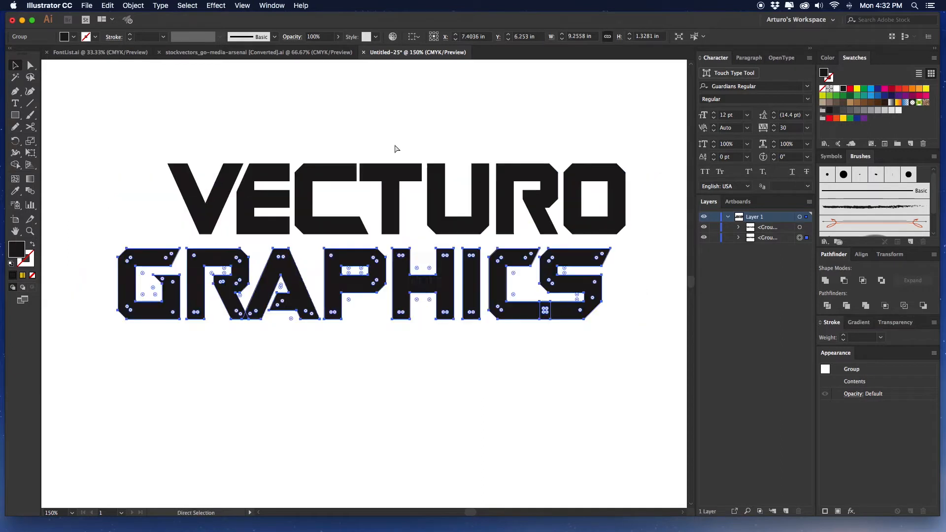
drag(385, 136, 413, 149)
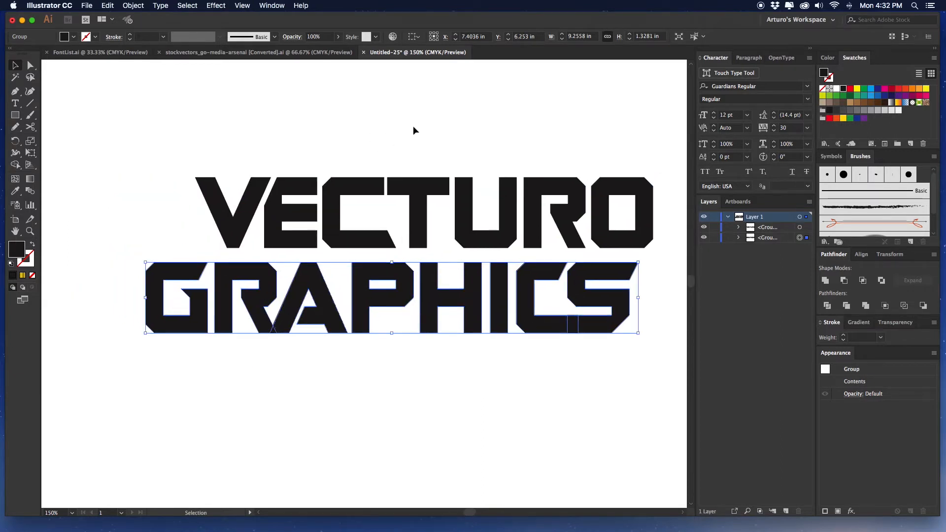
key(super+minus)
key(super+minus)
key(super+a)
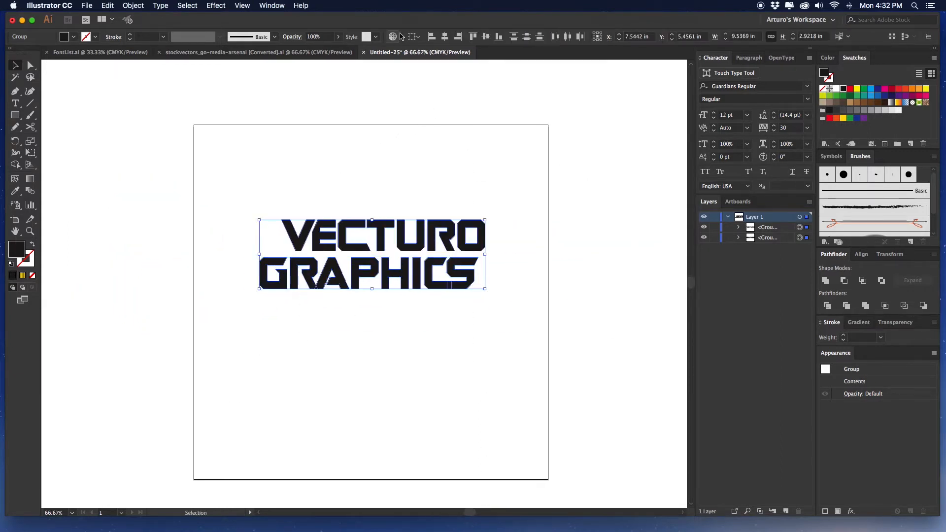
click(413, 37)
click(414, 36)
click(414, 37)
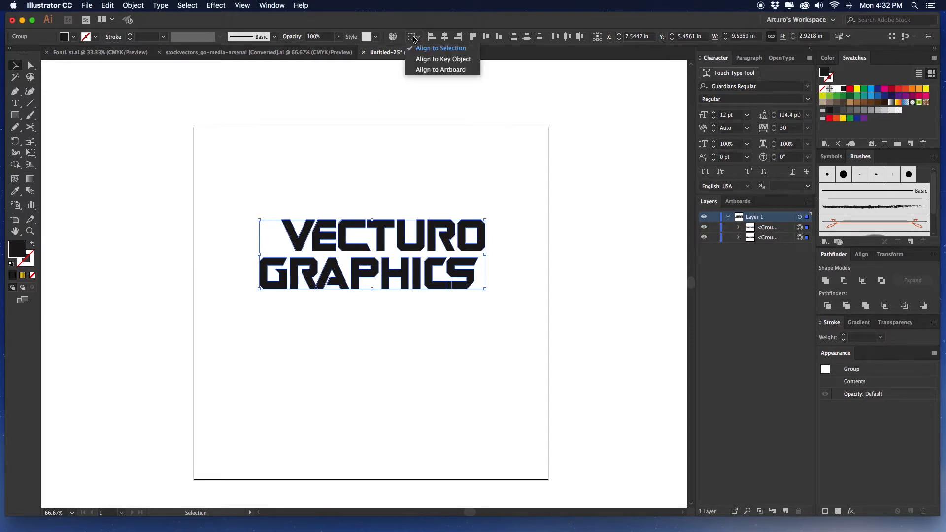
click(440, 69)
click(445, 37)
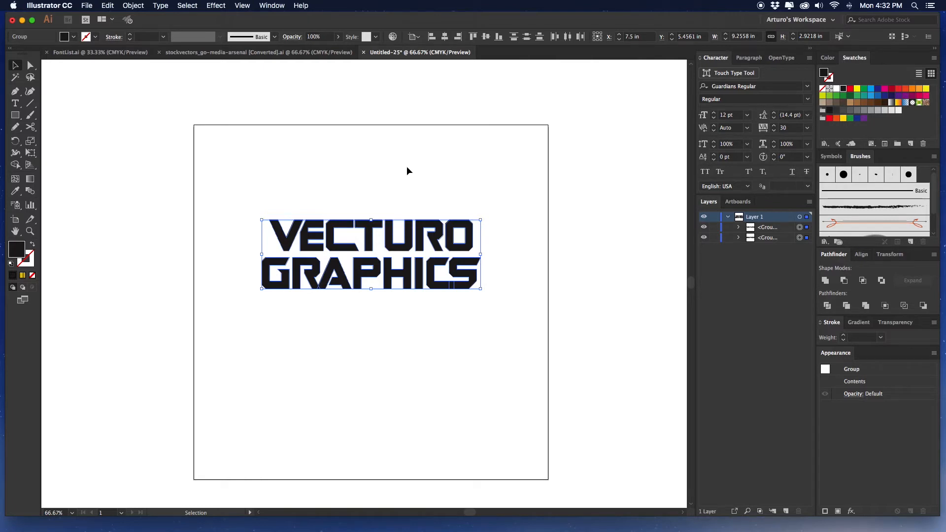
Step: Group the two words and center the combined lettering vertically on the artboard
key(super+g)
click(486, 36)
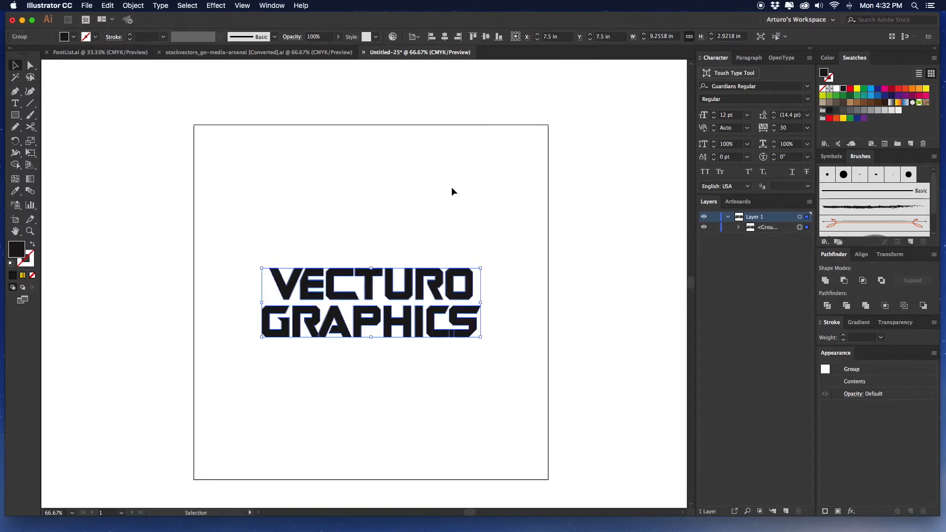
Step: Rename Layer 1 as Vecturo
click(432, 220)
key(super+1)
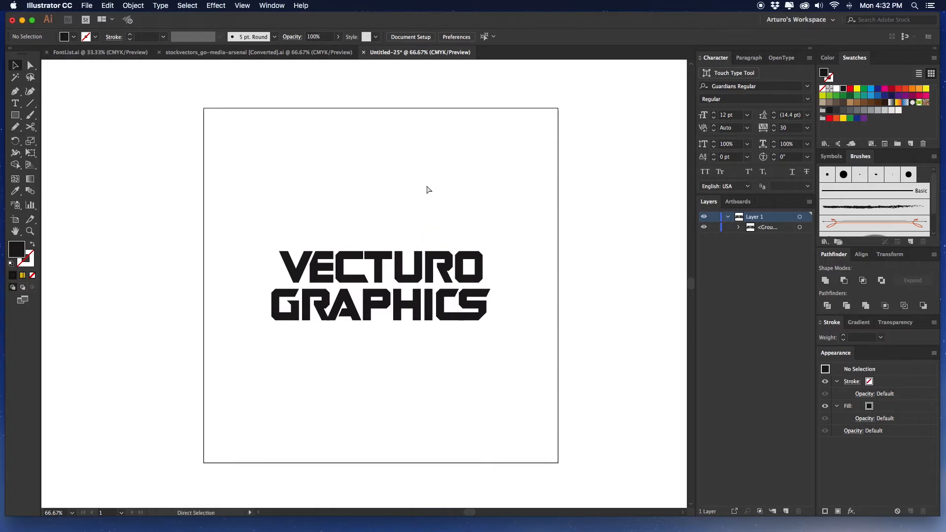
drag(423, 174, 431, 137)
key(super+plus)
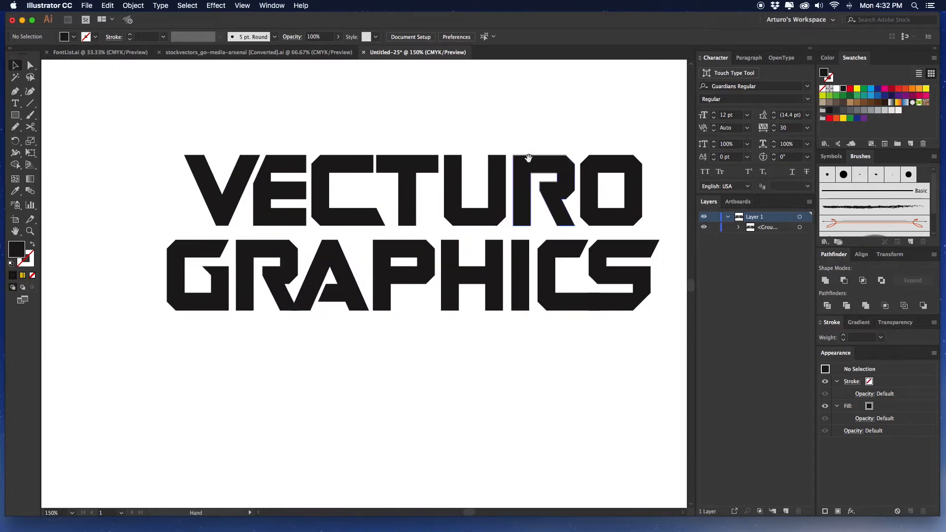
drag(528, 158, 489, 164)
click(762, 218)
double_click(762, 218)
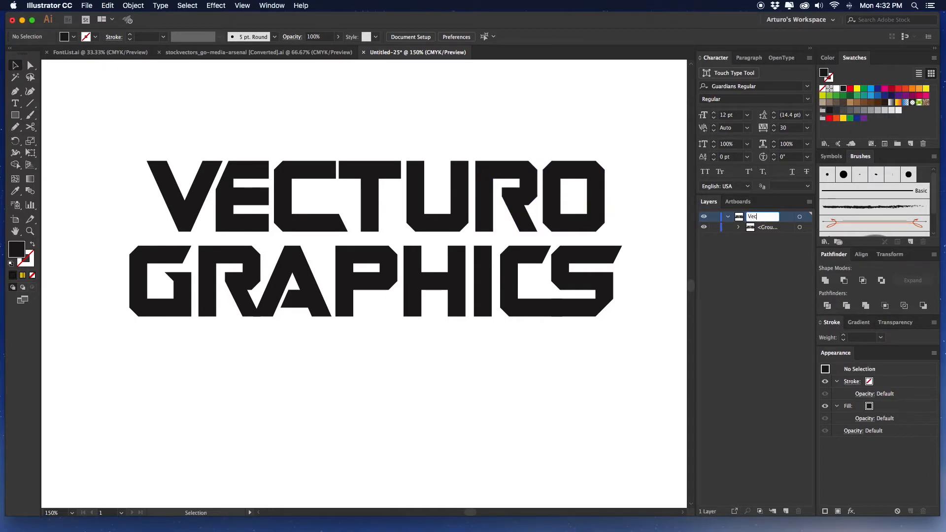
key(Return)
Step: Isolate the lettering group and shift the word VECTURO left to X 7.375 in
drag(473, 146, 494, 167)
click(483, 176)
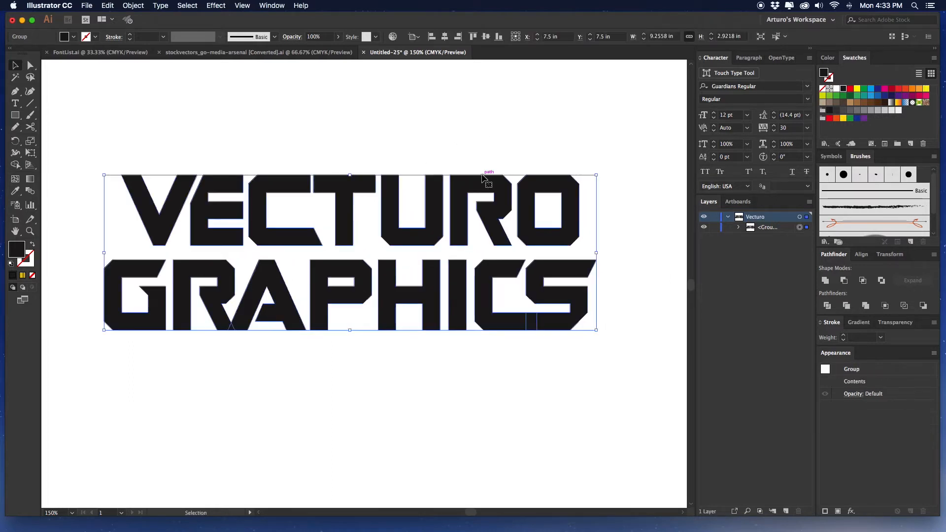
click(497, 147)
click(471, 190)
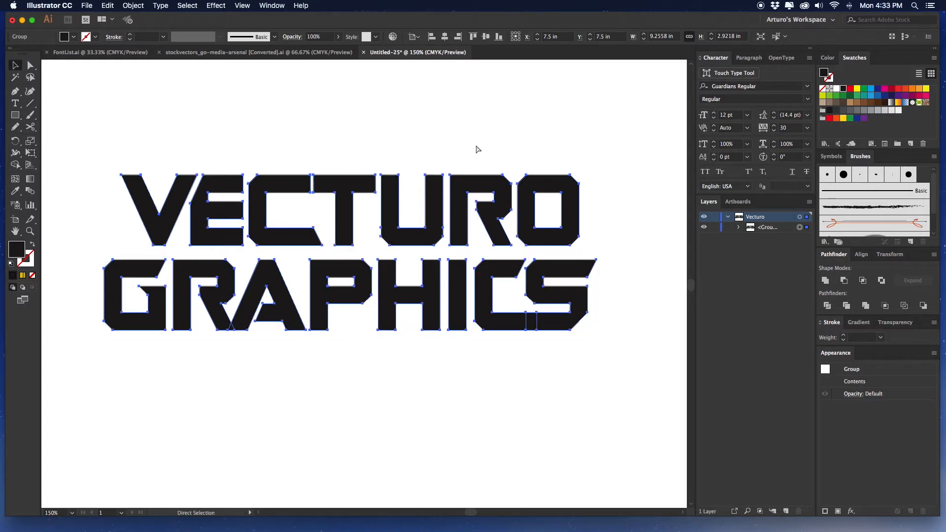
drag(475, 144, 424, 211)
double_click(408, 192)
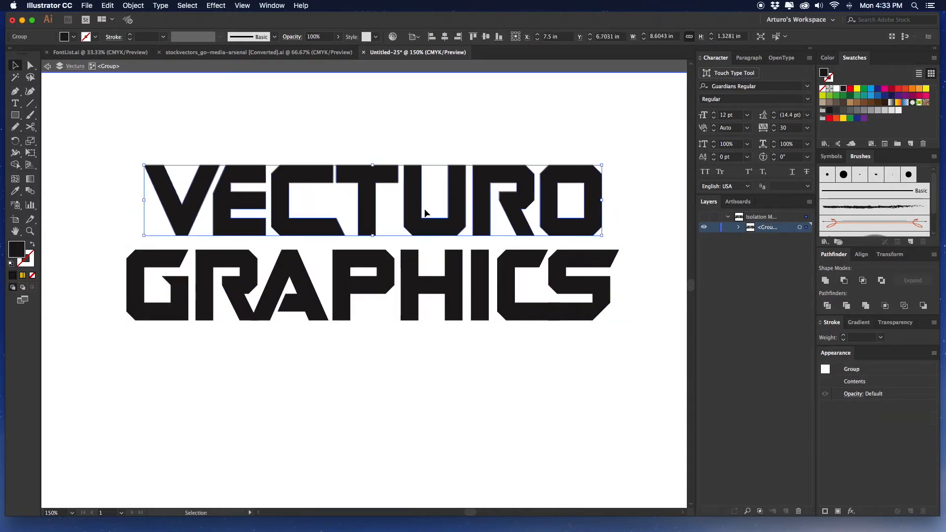
key(Left)
key(Left)
key(Left)
key(Left)
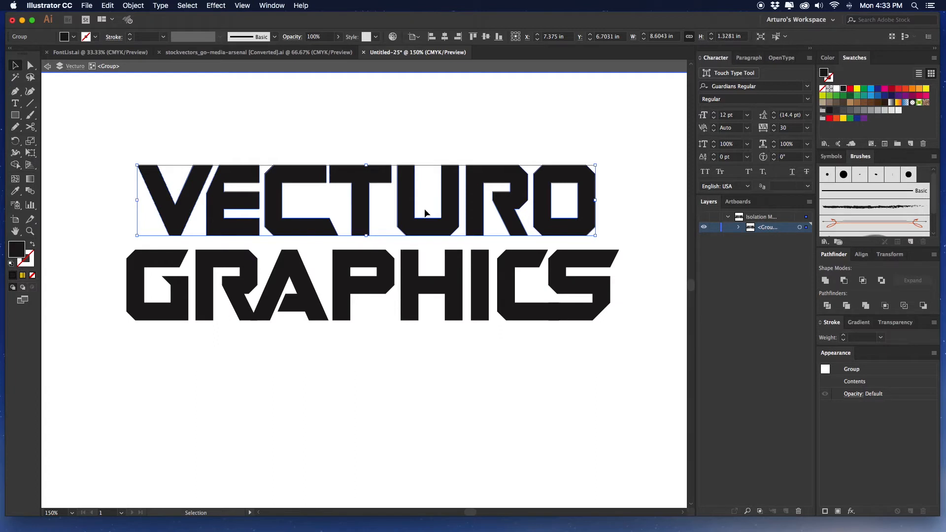
Step: Fine-tune the horizontal position of VECTURO to X 7.3611 in and leave isolation mode
key(super+minus)
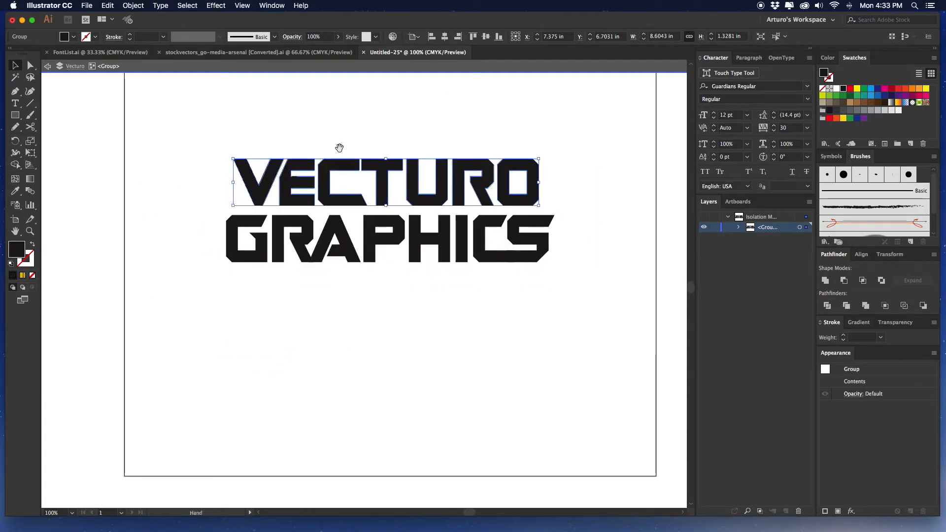
drag(338, 149, 362, 101)
key(super+plus)
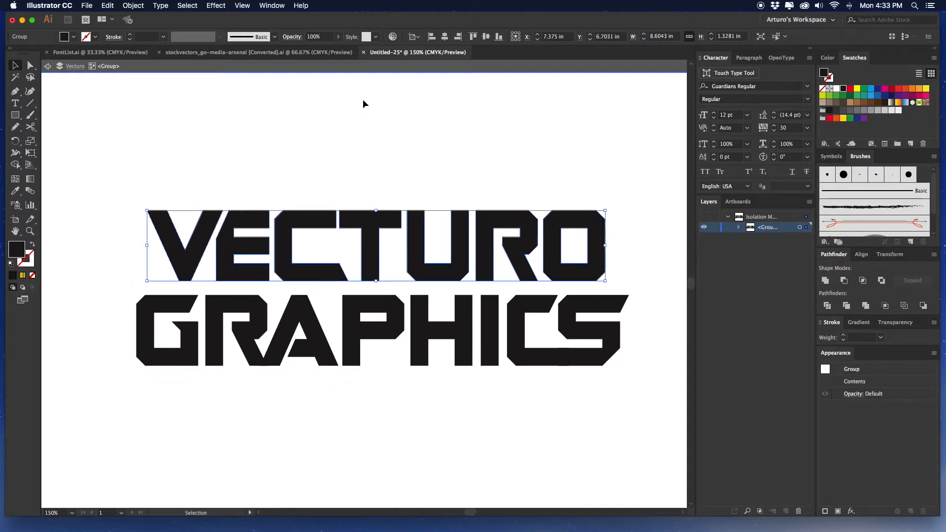
key(Right)
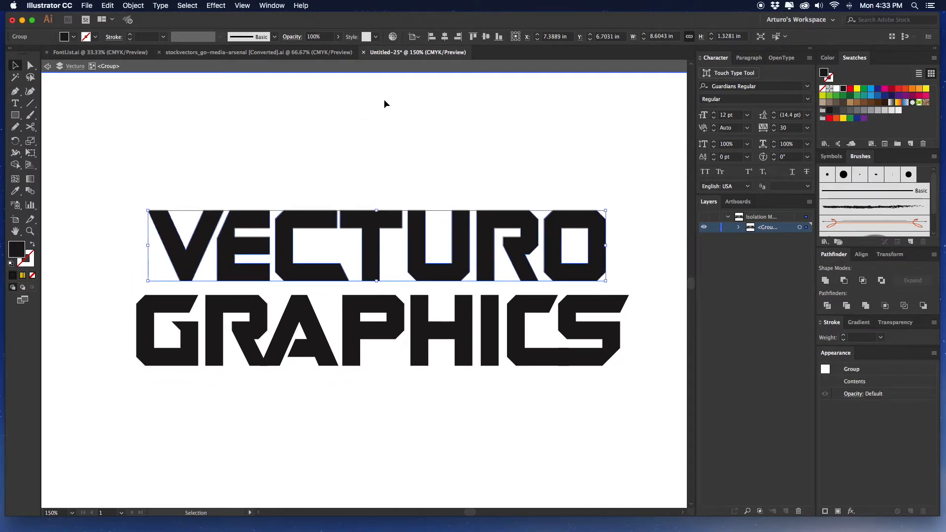
click(385, 103)
drag(386, 152, 451, 110)
key(super+minus)
click(442, 194)
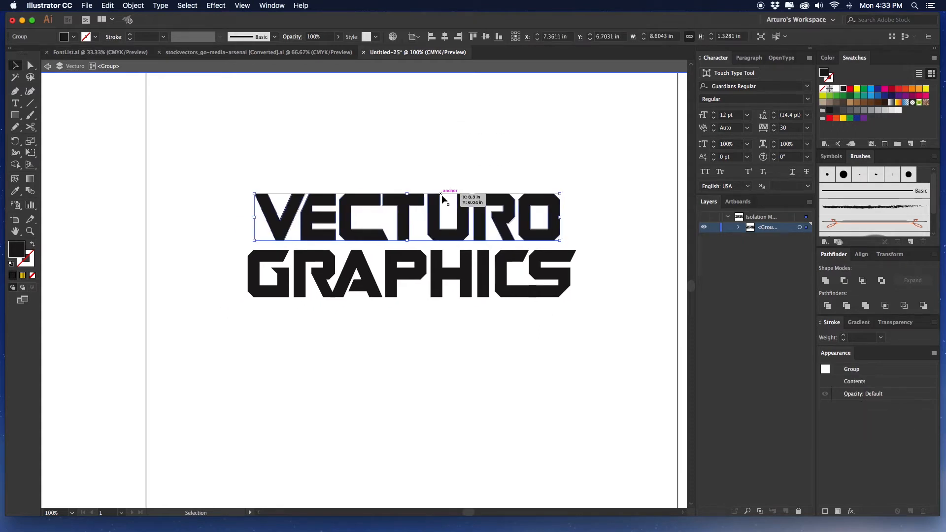
double_click(442, 178)
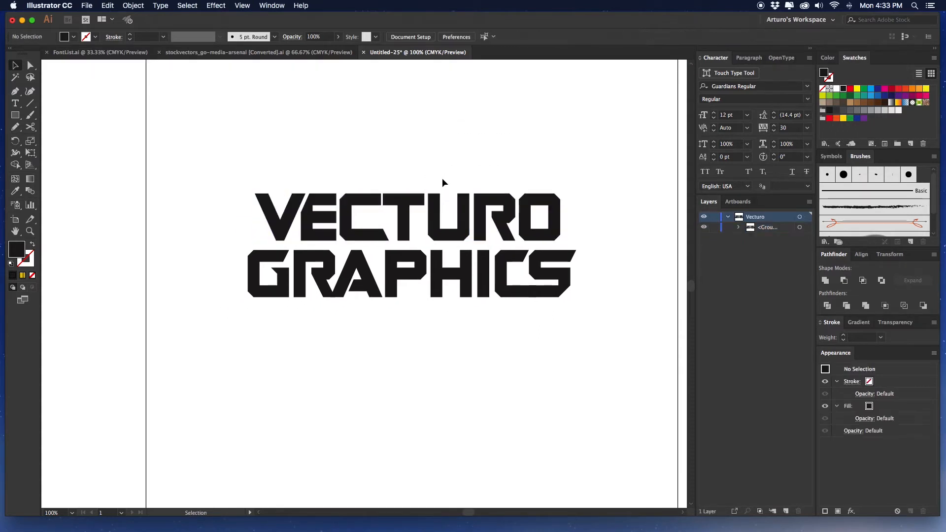
Step: Duplicate the combined VECTURO GRAPHICS lettering in place in front and unite the overlapping shapes of the copy
key(super+plus)
scroll(443, 148, right, 3)
drag(472, 99, 275, 371)
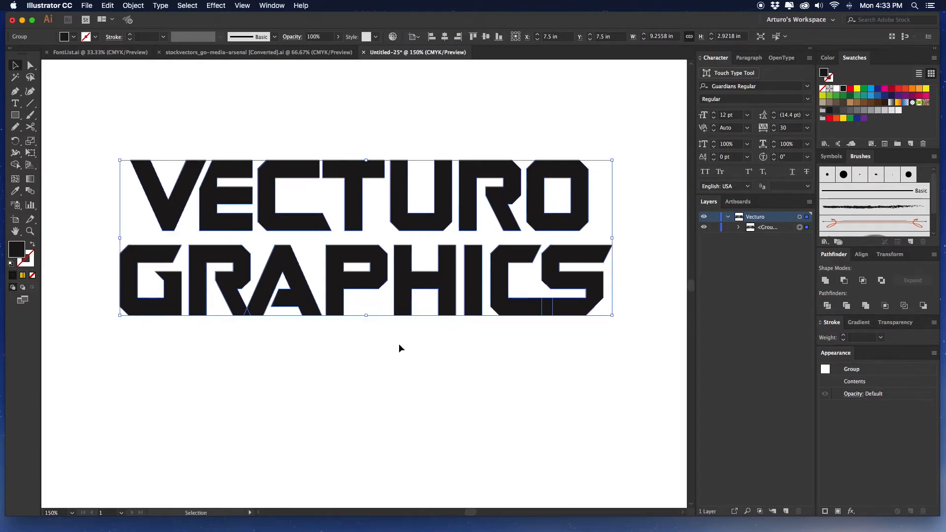
scroll(379, 348, left, 2)
scroll(378, 348, up, 1)
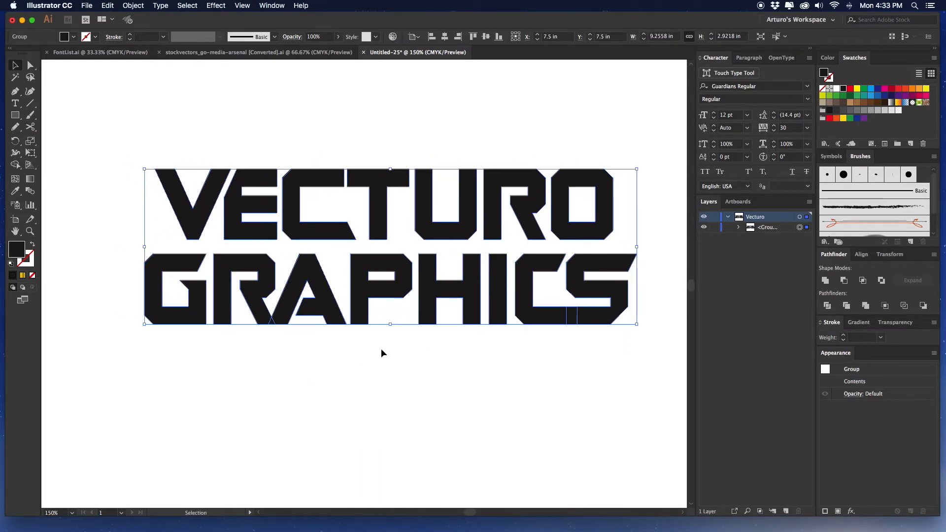
key(super+c)
key(super+f)
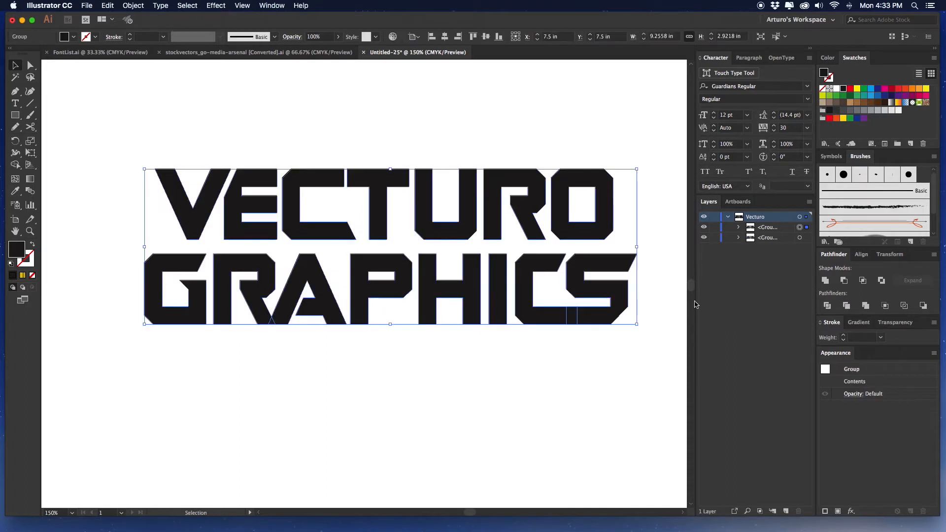
click(826, 280)
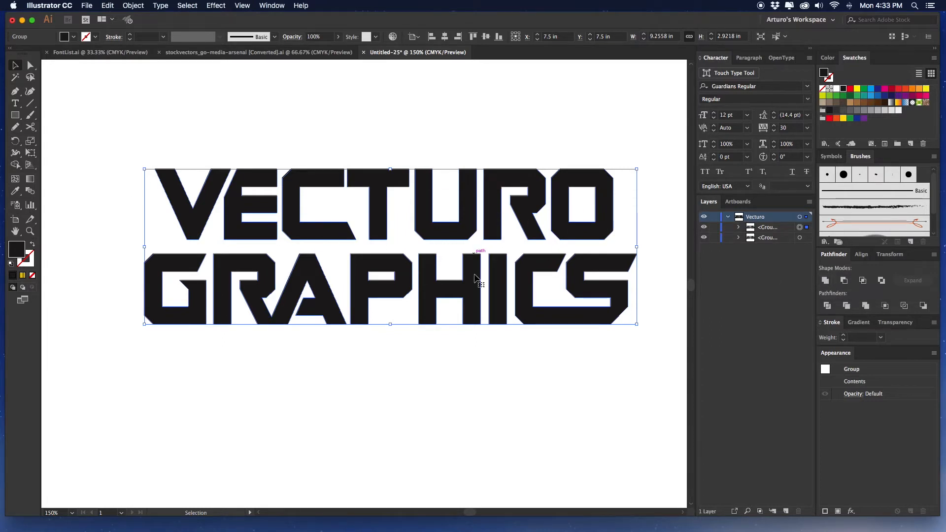
click(472, 369)
drag(534, 271, 480, 296)
key(cmd+z)
Step: Give the united front copy of the lettering a red 3 pt stroke with no fill
click(851, 89)
drag(515, 133, 501, 134)
key(super+equal)
drag(373, 130, 405, 92)
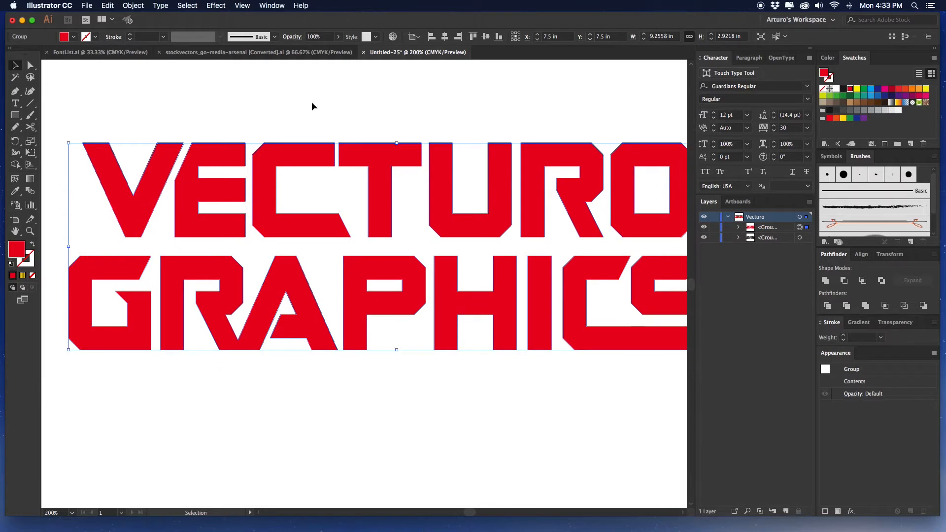
key(shift+x)
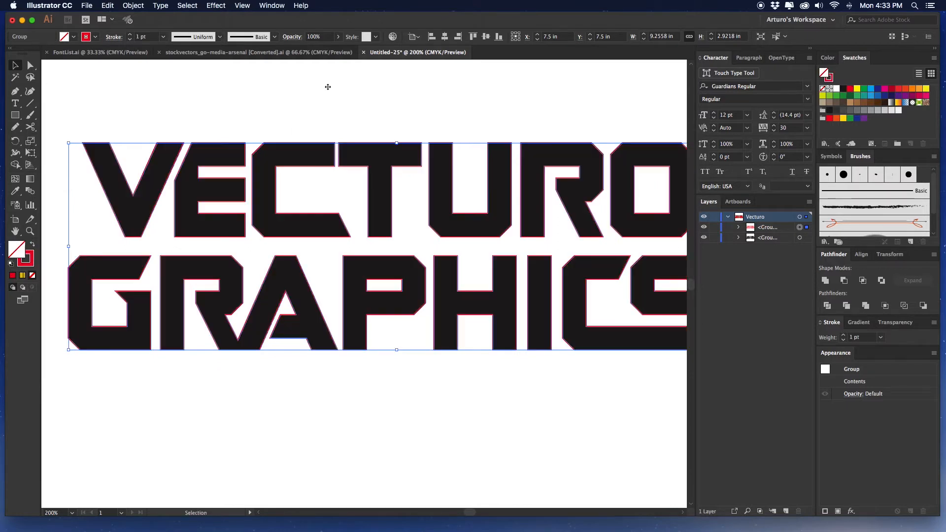
click(845, 335)
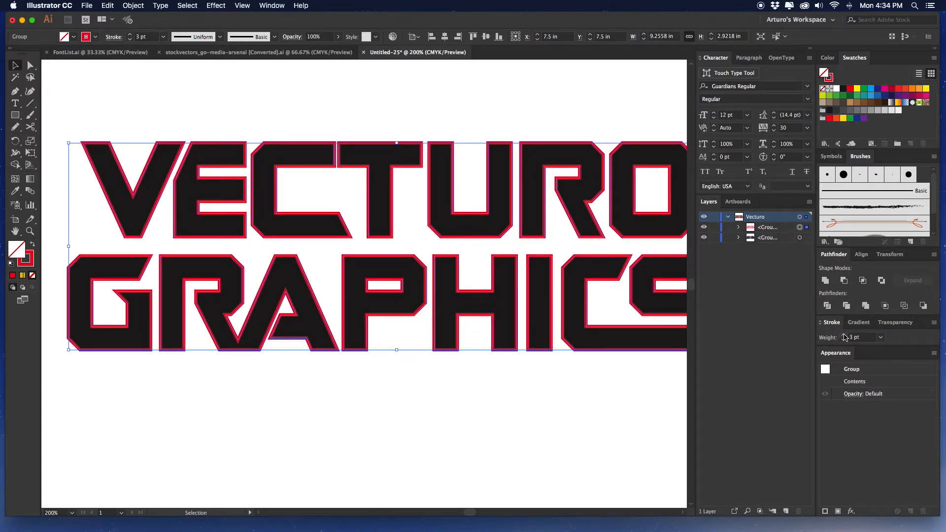
click(315, 89)
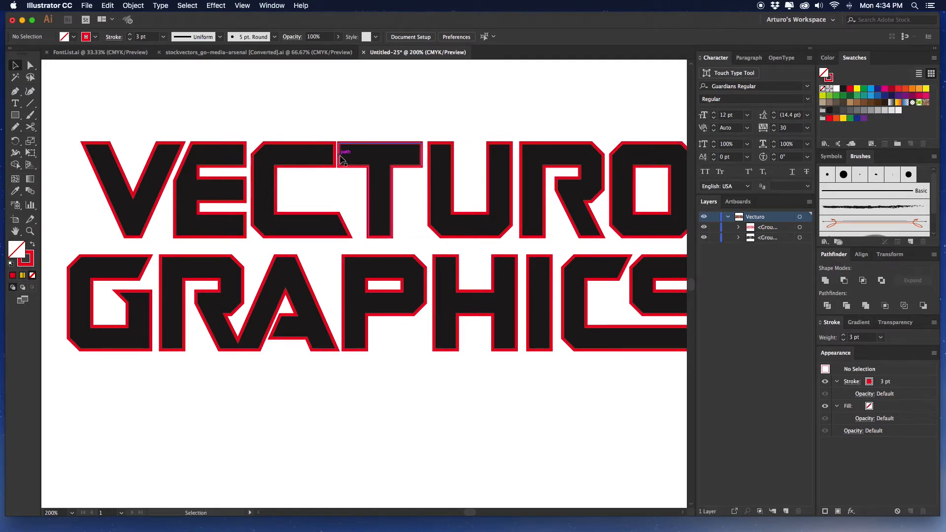
Step: Move the end points of the C's upper arm slightly left to widen its gap to the T
key(a)
drag(318, 122, 337, 182)
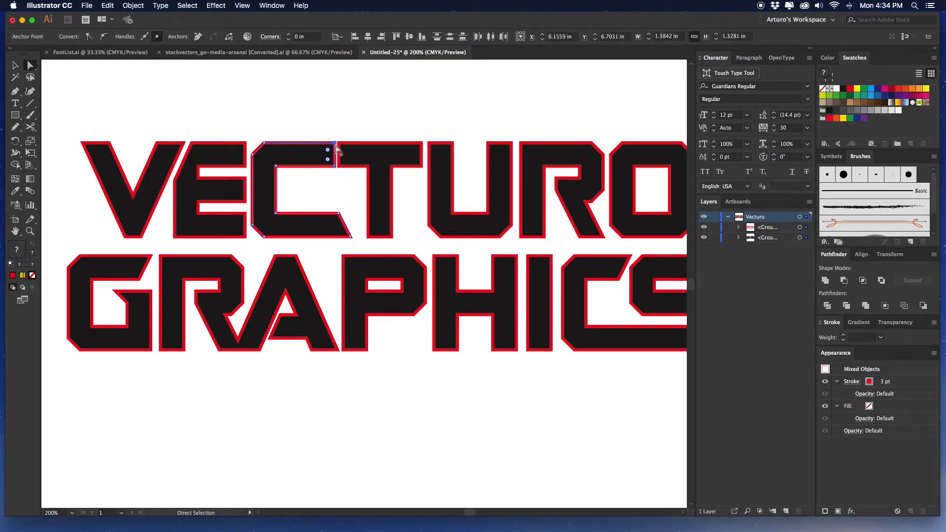
key(Left)
key(Left)
click(318, 108)
key(v)
key(super+minus)
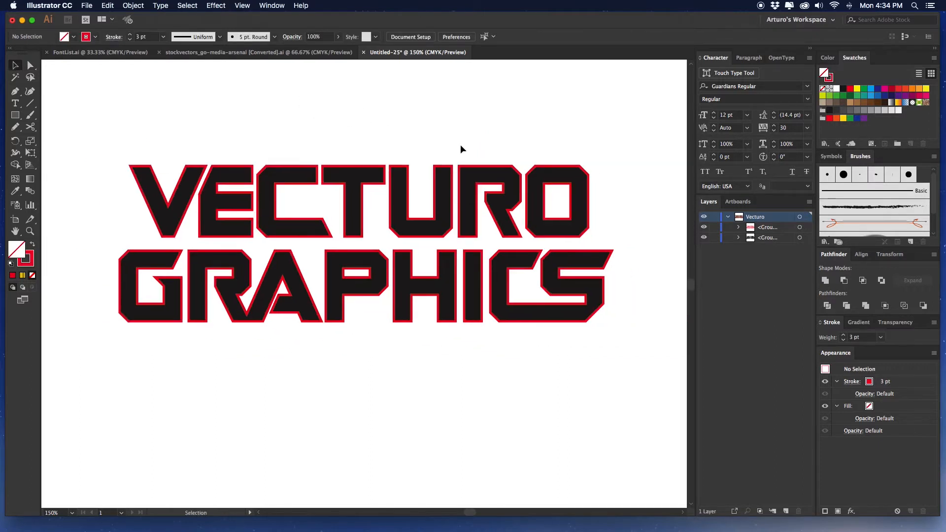
scroll(495, 148, left, 2)
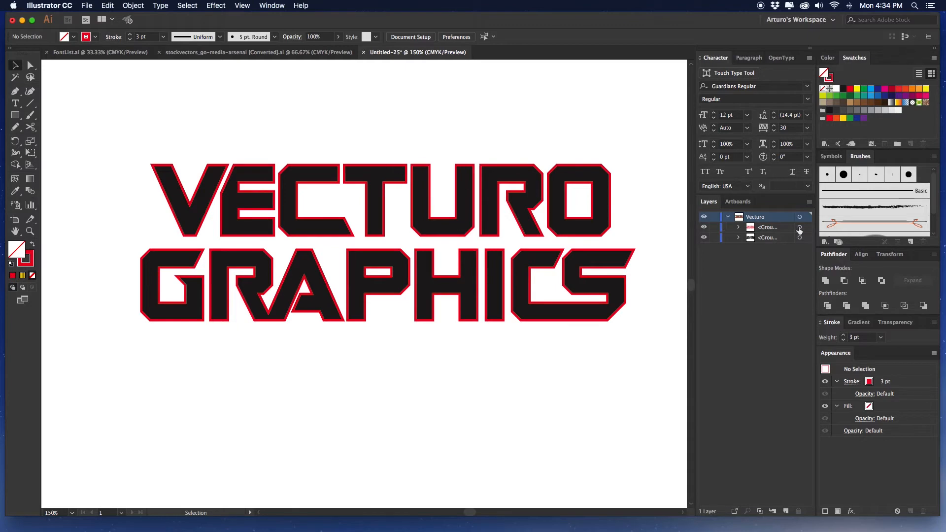
click(488, 172)
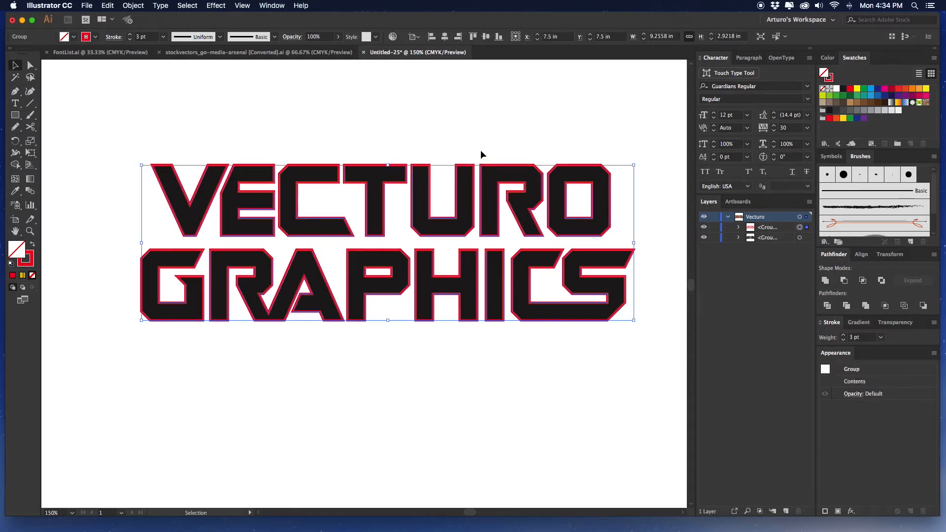
click(481, 151)
drag(489, 166, 459, 173)
click(495, 118)
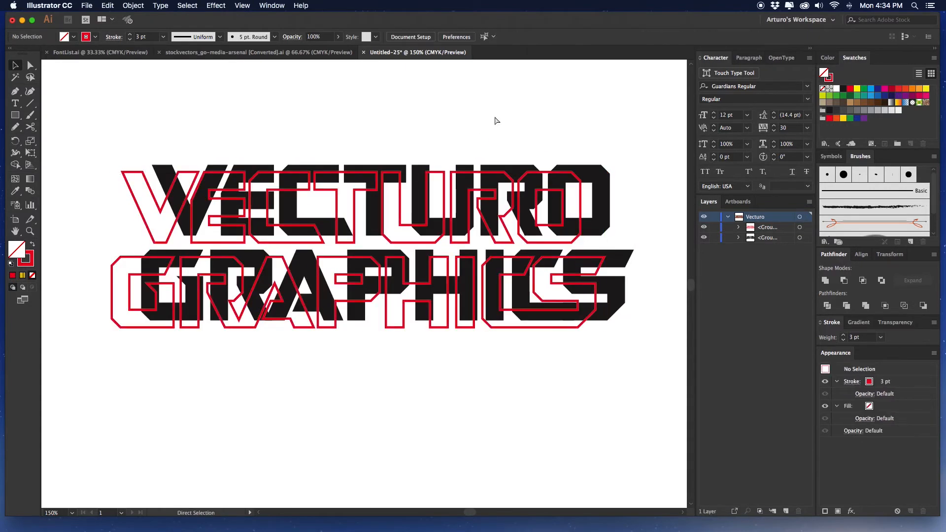
key(super+z)
Step: Expand the red stroked copy of the lettering into filled outline shapes
click(800, 227)
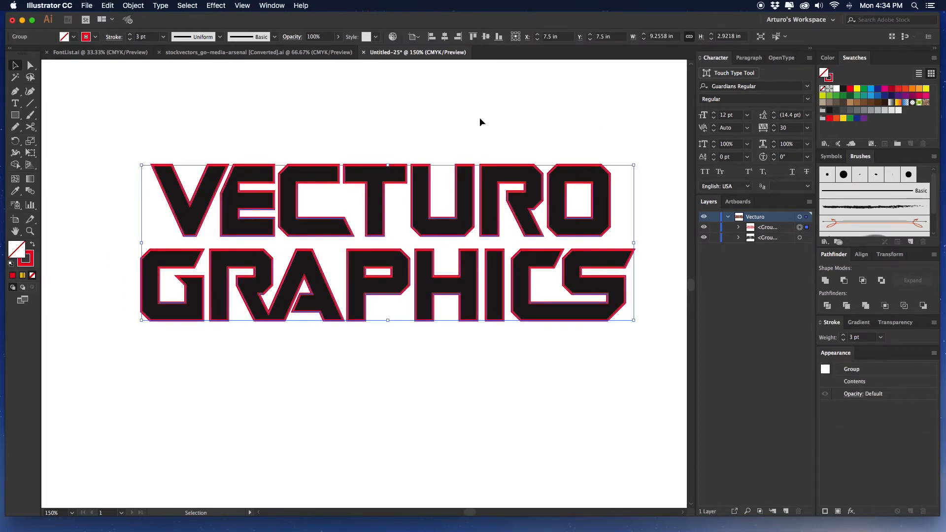
click(133, 5)
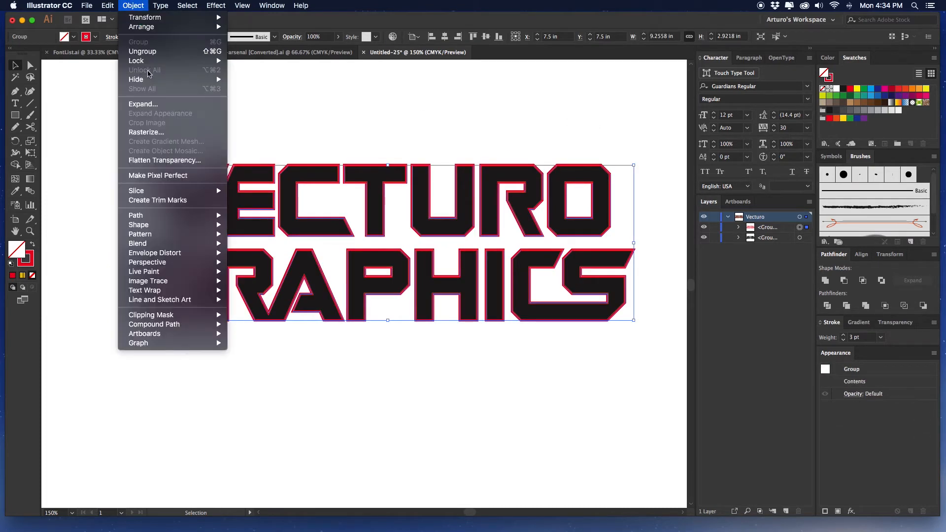
click(139, 102)
click(637, 245)
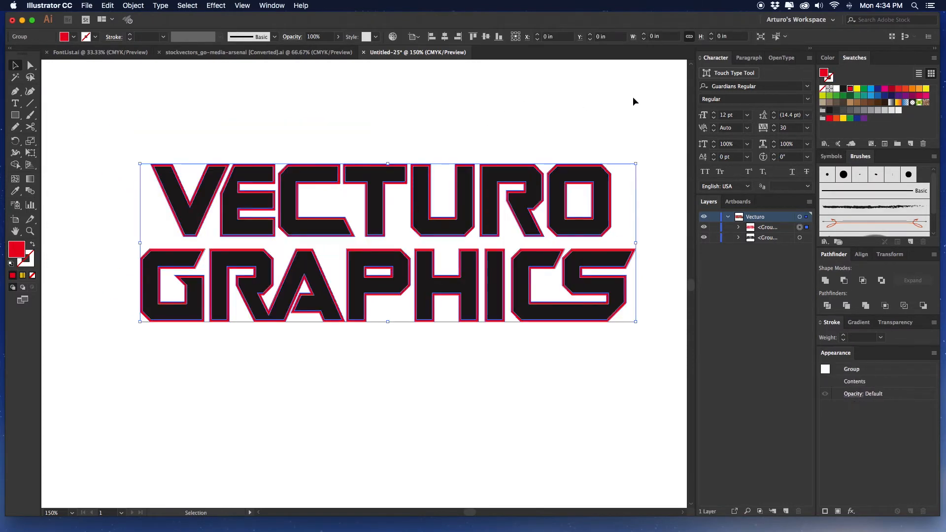
click(623, 98)
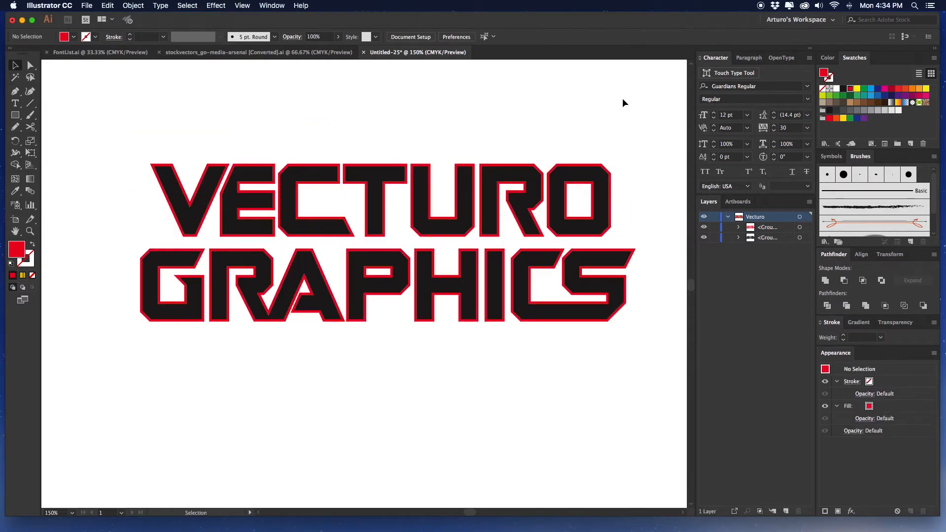
Step: Fill the black base lettering behind the red outline with green
key(super+equal)
drag(621, 97, 487, 101)
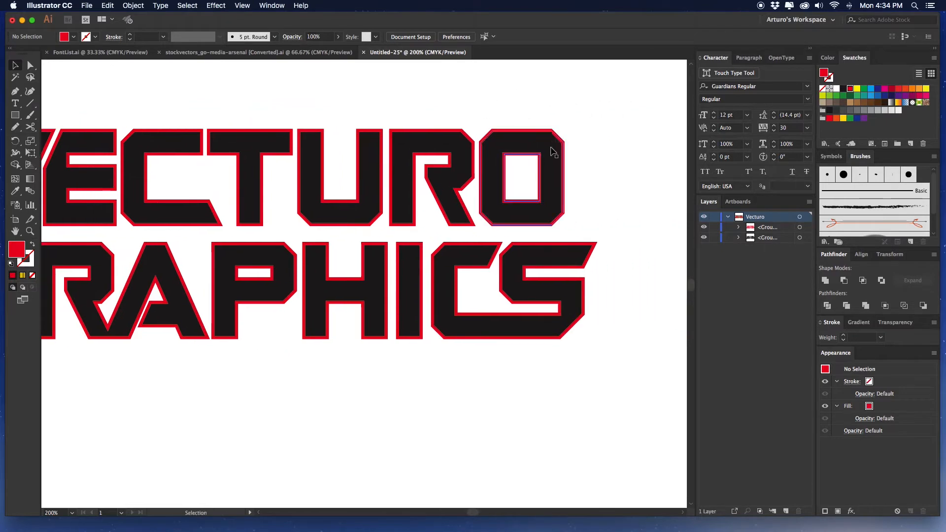
click(553, 150)
drag(599, 143, 674, 134)
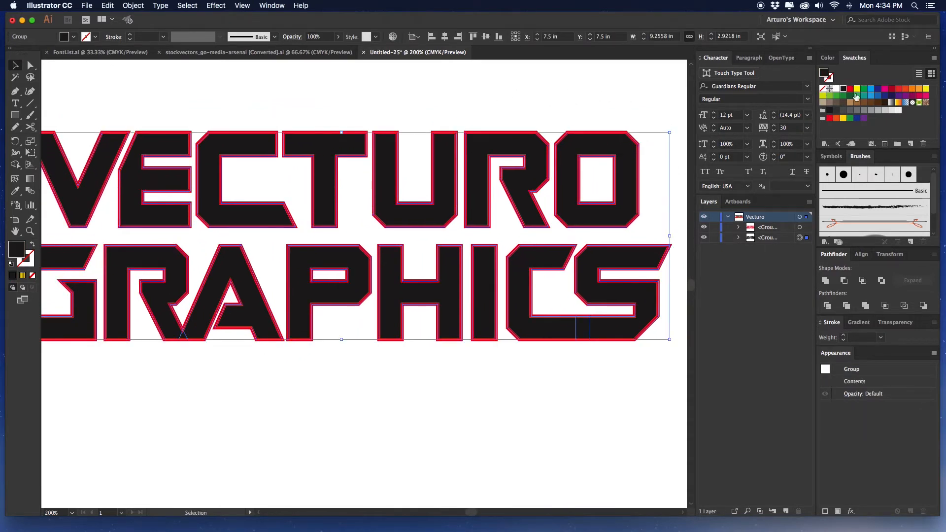
click(866, 92)
click(559, 80)
Step: Examine up close how the red outline overlaps the edges of the green R and O
scroll(536, 98, right, 3)
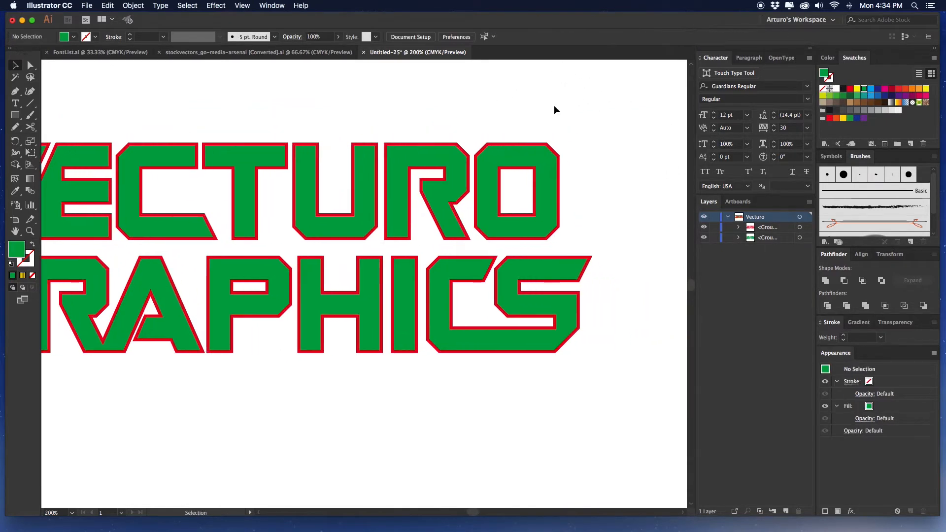
key(super+equal)
key(super+equal)
drag(478, 140, 443, 183)
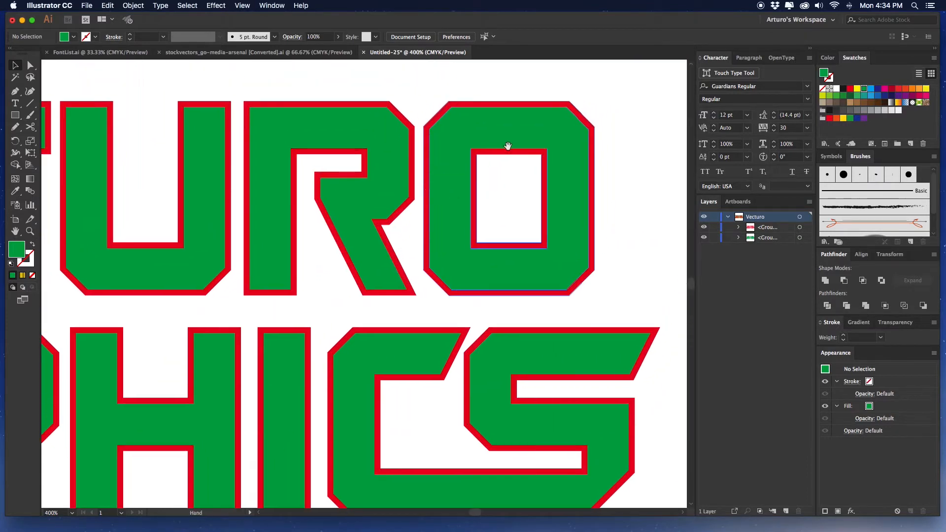
mouse_move(539, 132)
mouse_down()
mouse_move(499, 168)
mouse_move(548, 127)
mouse_up()
key(super+equal)
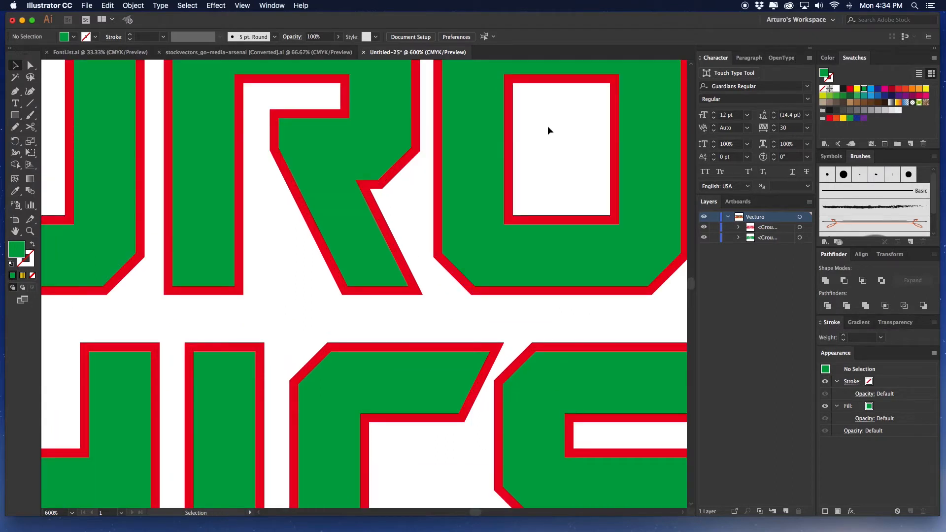
drag(548, 126, 471, 183)
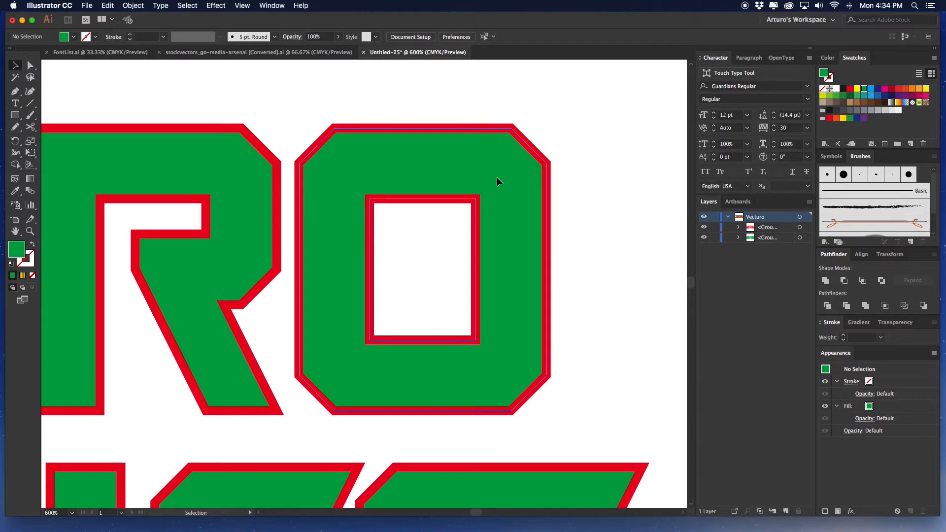
Step: Duplicate the expanded red outline group in place within the Vecturo layer
key(super+equal)
drag(497, 177, 474, 173)
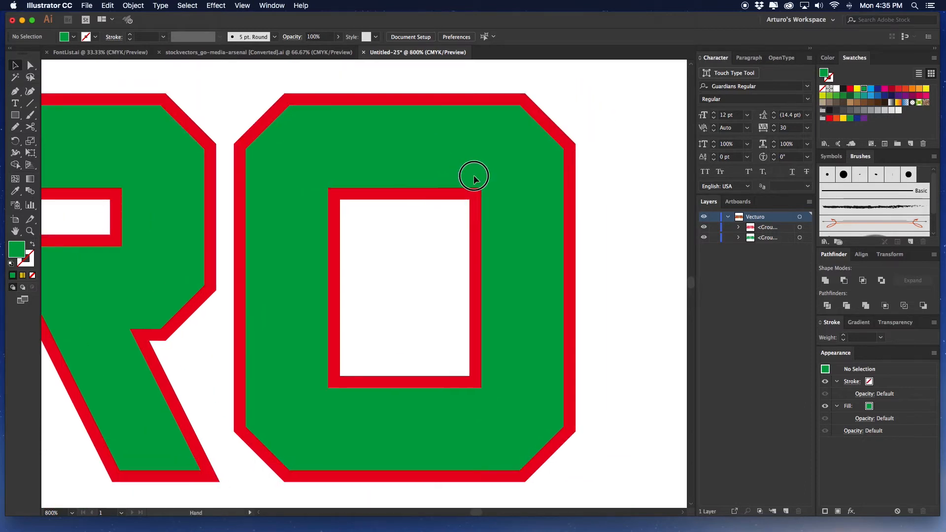
click(522, 132)
drag(636, 96, 583, 84)
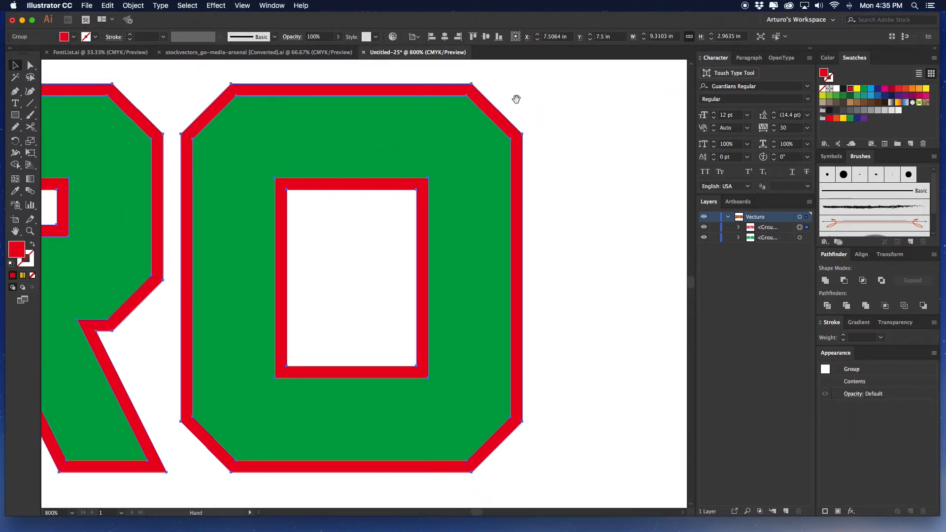
drag(516, 99, 525, 128)
click(537, 122)
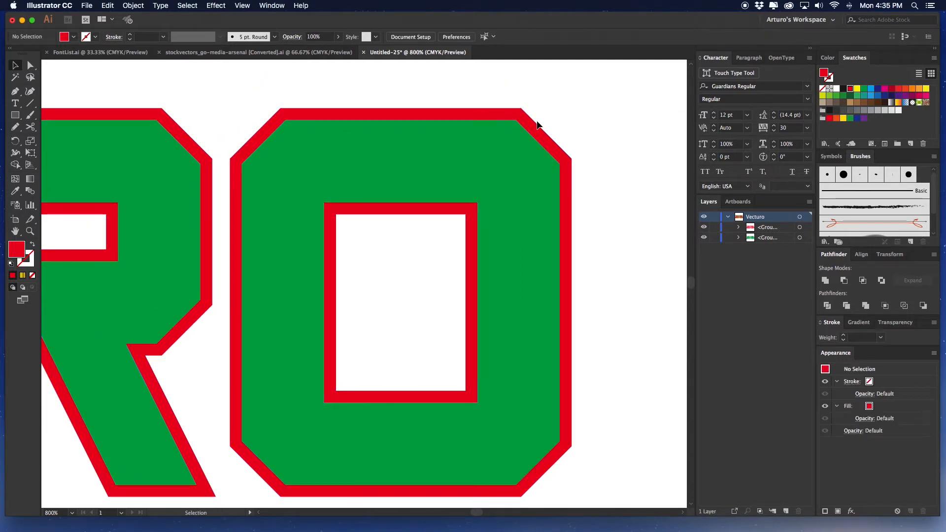
click(530, 122)
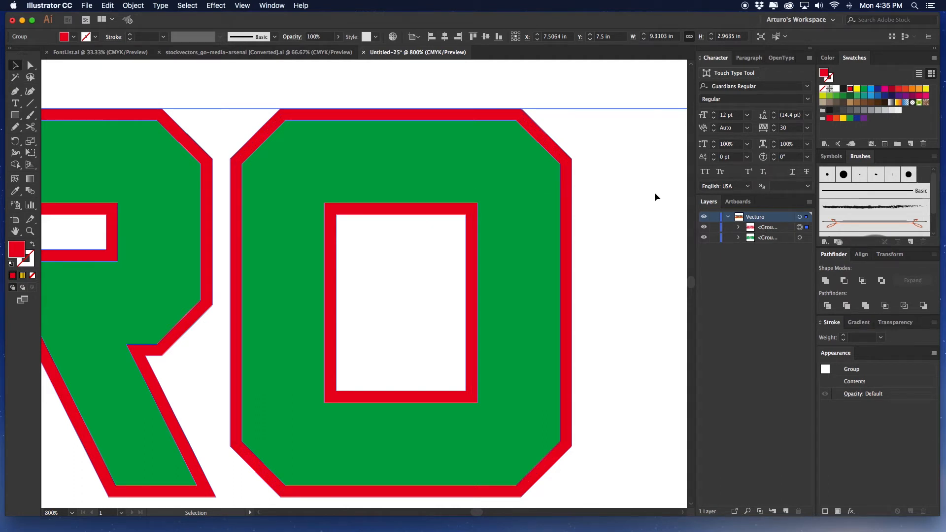
drag(777, 229, 773, 231)
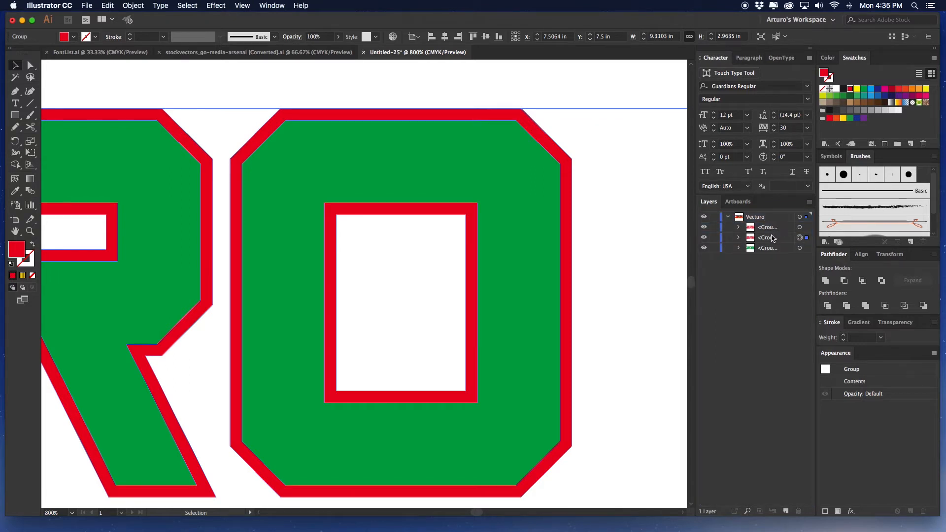
drag(776, 239, 777, 255)
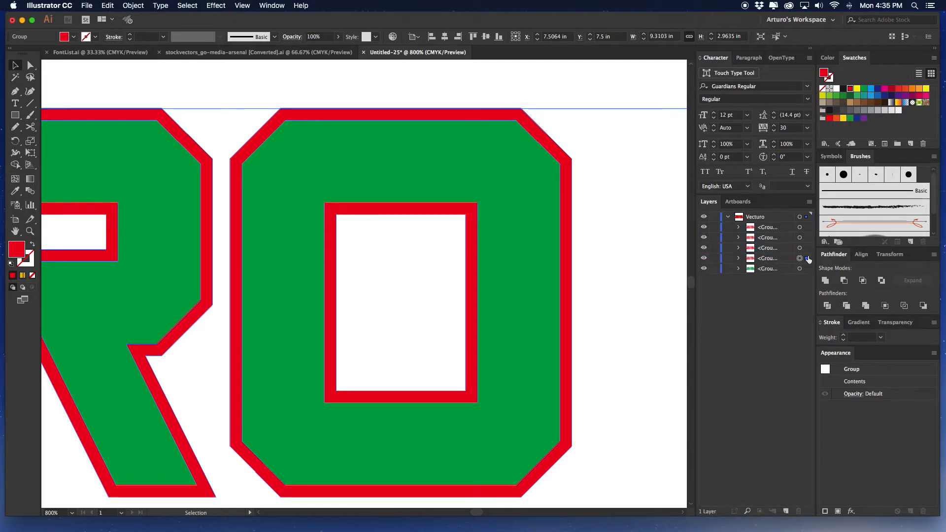
key(Delete)
click(799, 248)
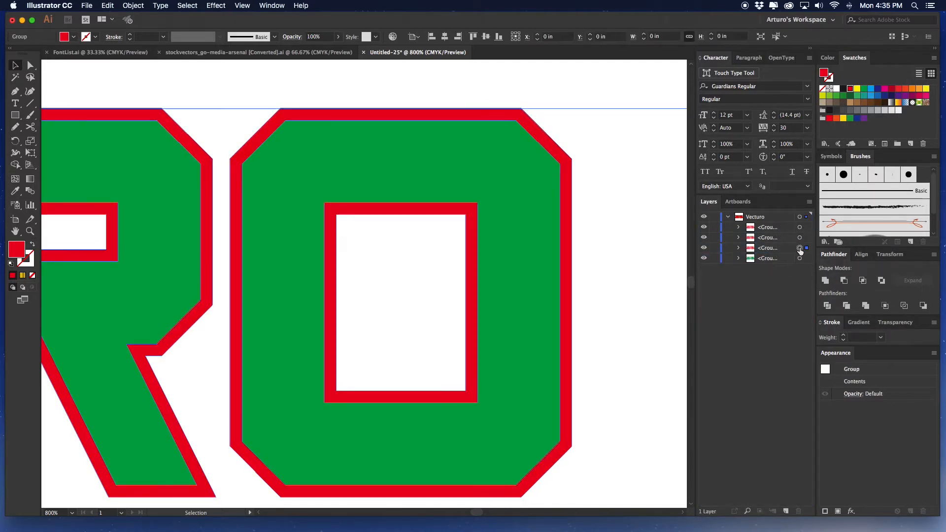
key(Delete)
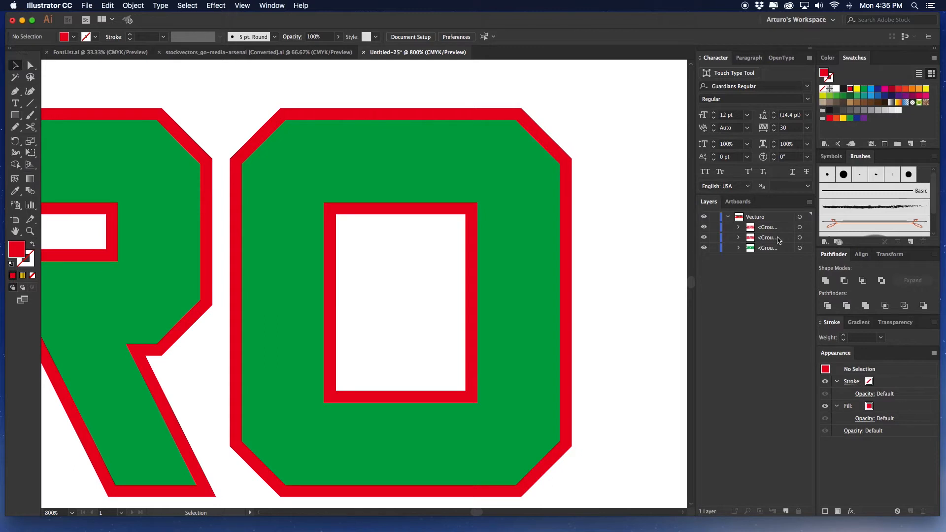
Step: Hide the upper red outline group and fill the lower red outline group with the black Registration swatch
click(704, 227)
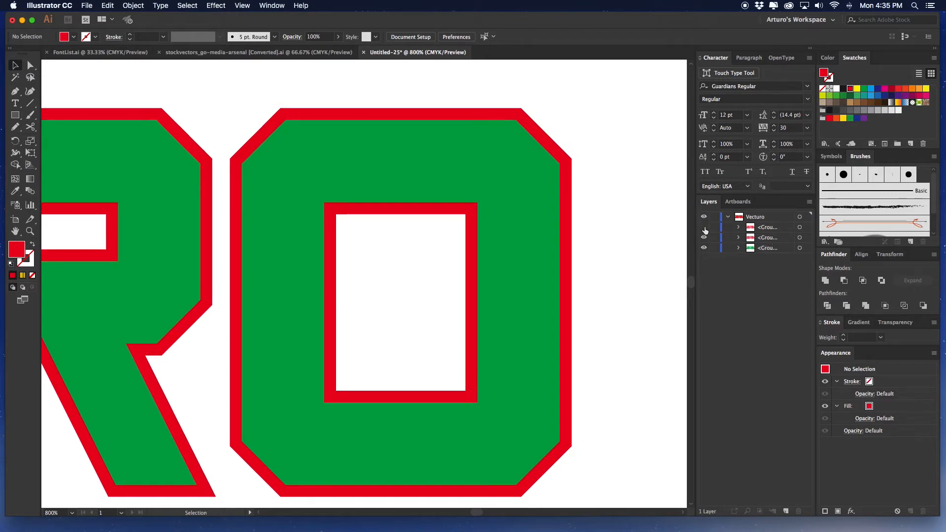
click(800, 238)
click(830, 90)
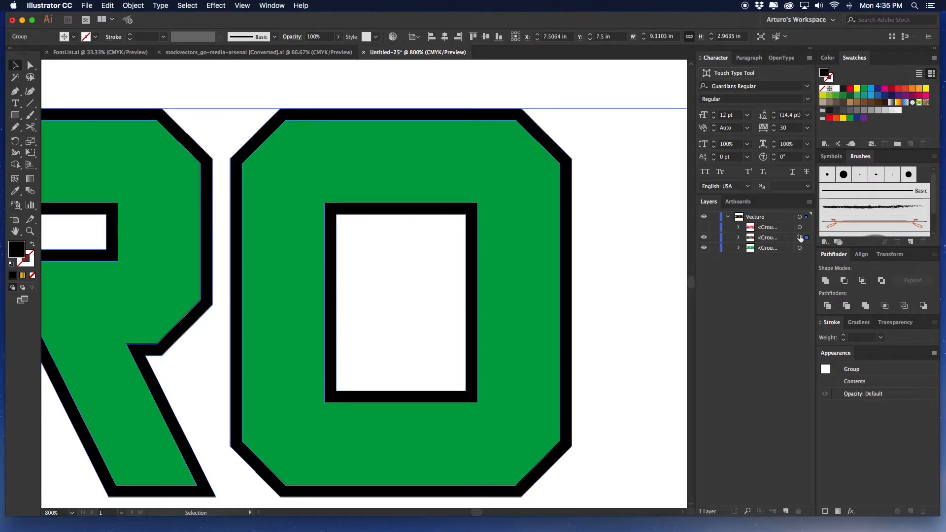
drag(582, 194, 557, 202)
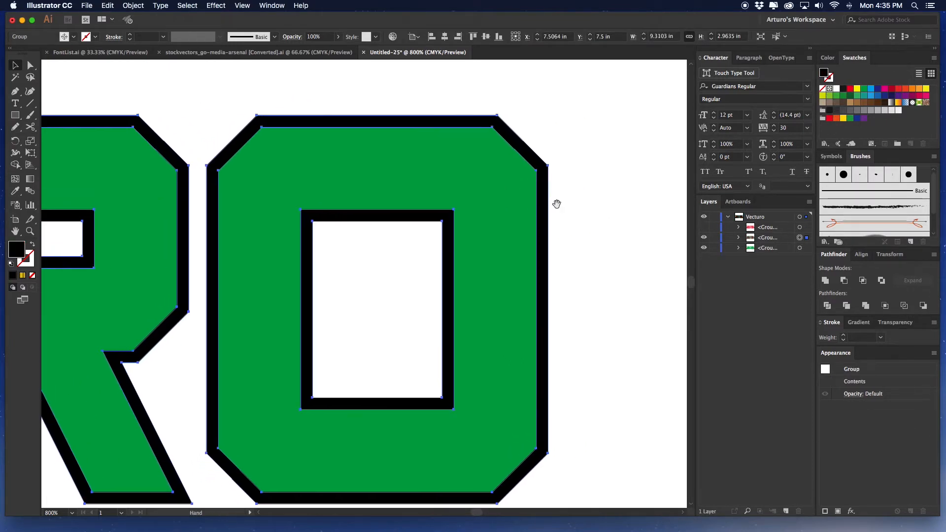
Step: Duplicate the black outline group in place and nudge the lower copy down to a Y position of 7.5278 in
drag(775, 238, 777, 241)
drag(557, 220, 486, 188)
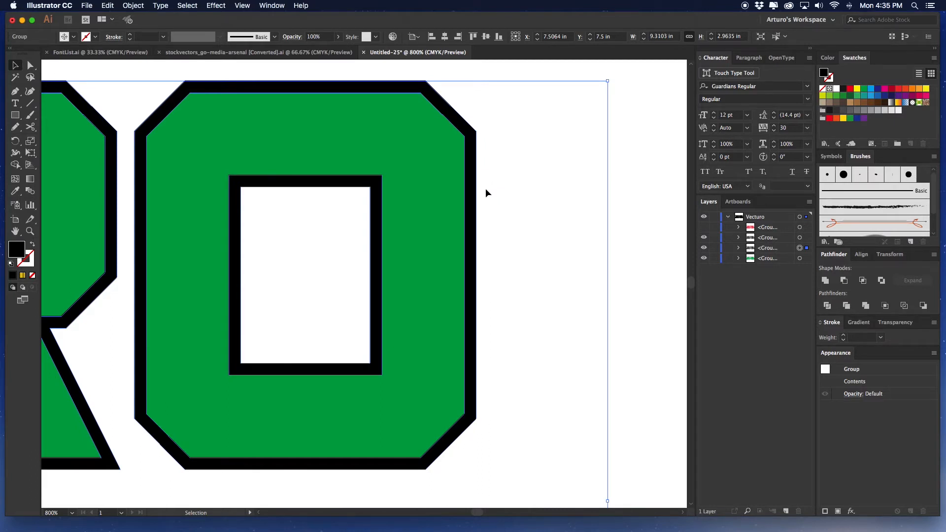
key(Down)
key(Down)
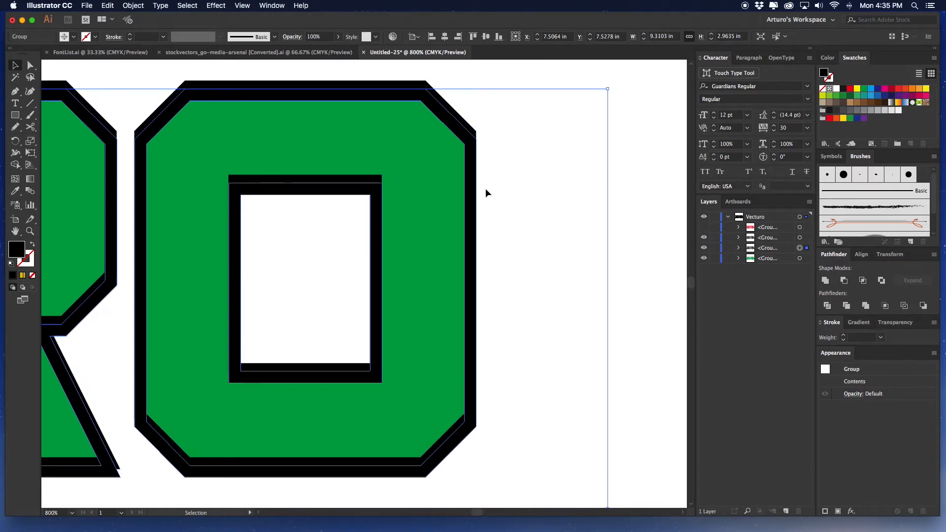
key(super+minus)
key(super+minus)
key(super+minus)
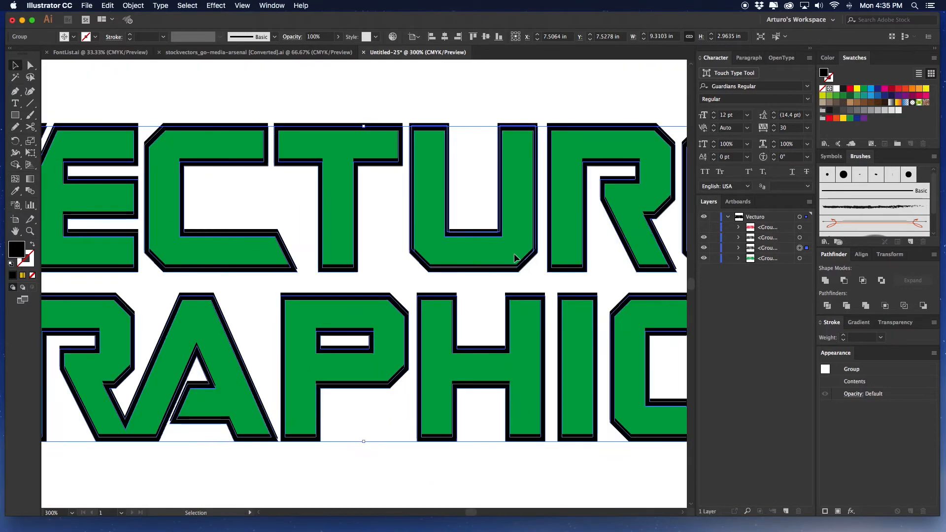
scroll(514, 258, right, 10)
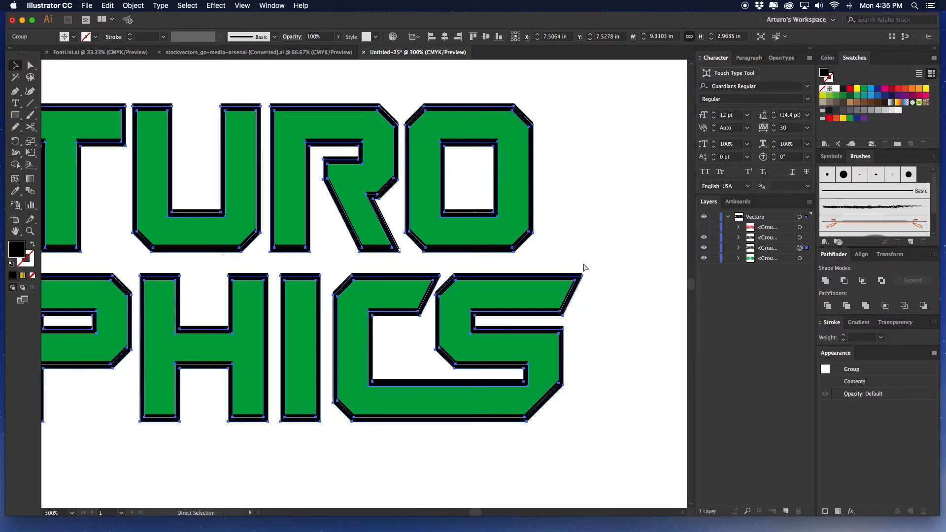
key(super+minus)
drag(574, 260, 548, 247)
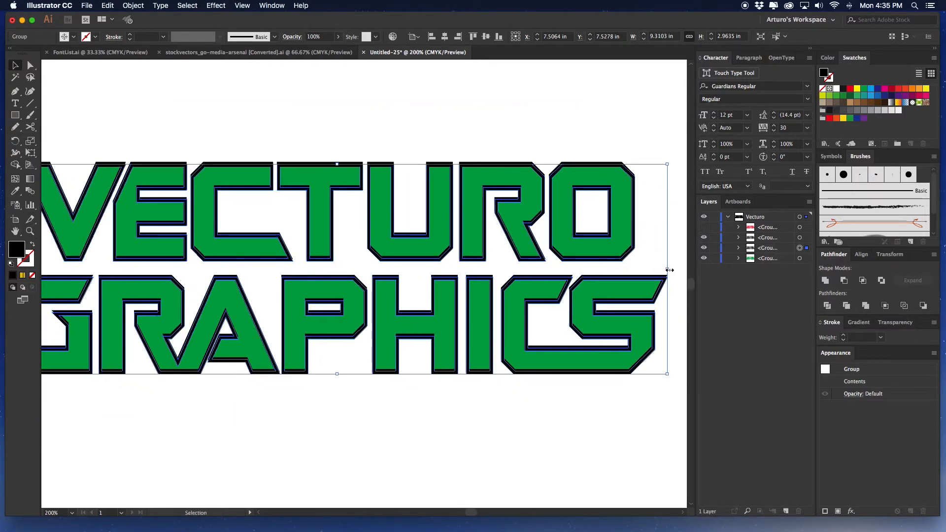
click(669, 269)
drag(669, 270, 664, 270)
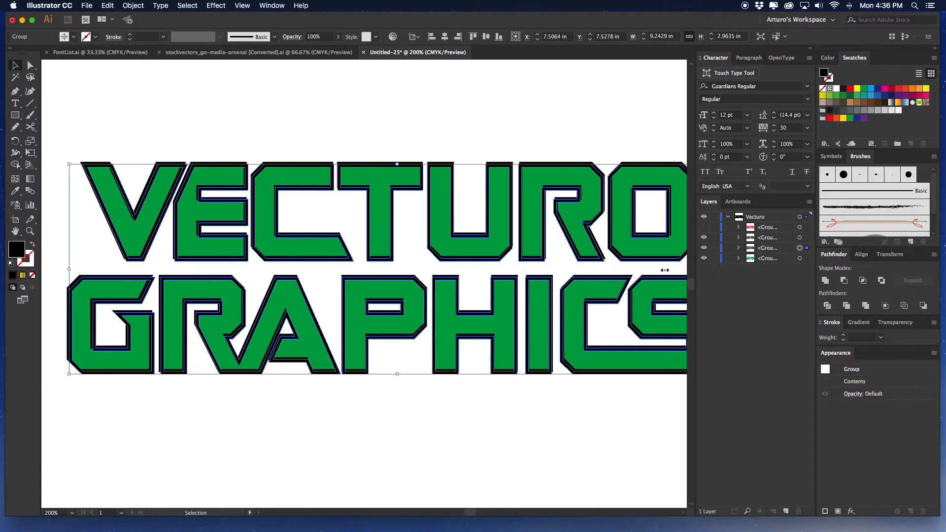
key(super+minus)
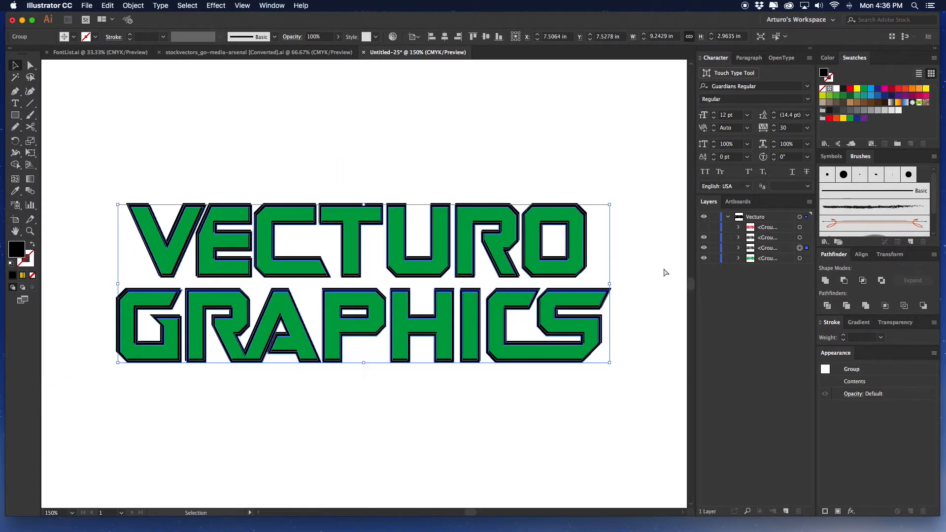
key(super+z)
drag(614, 284, 612, 283)
drag(606, 284, 609, 283)
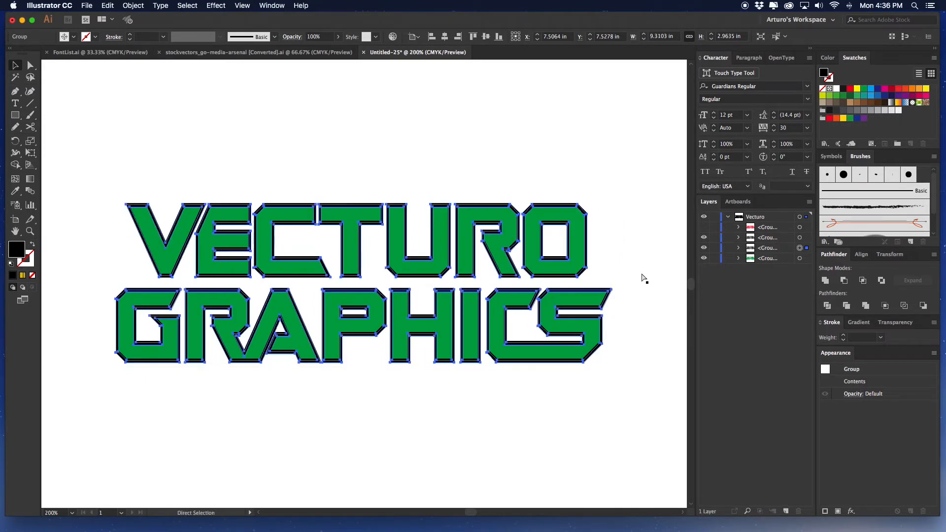
Step: Narrow the lower black outline copy evenly from both sides to about 9.24 in wide and deselect it
key(super+equal)
key(super+equal)
key(super+equal)
scroll(641, 273, right, 15)
scroll(285, 279, up, 2)
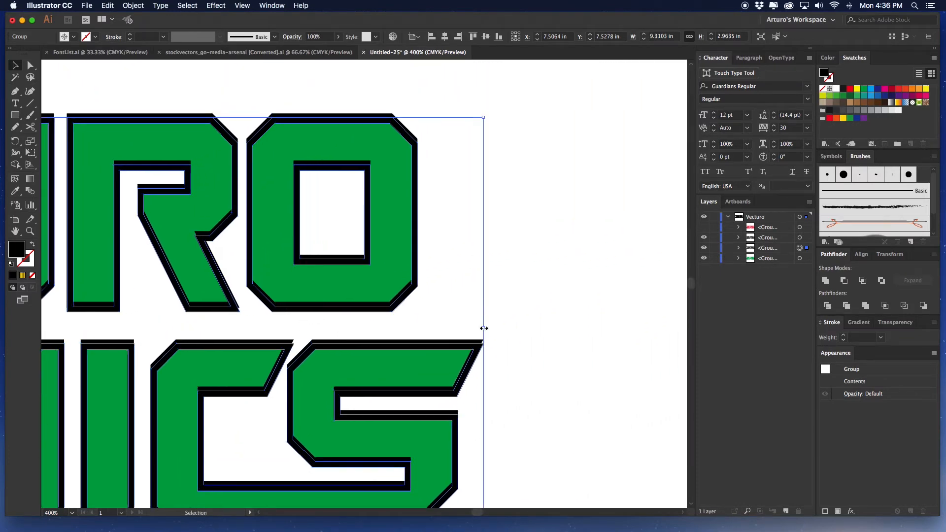
drag(482, 329, 479, 329)
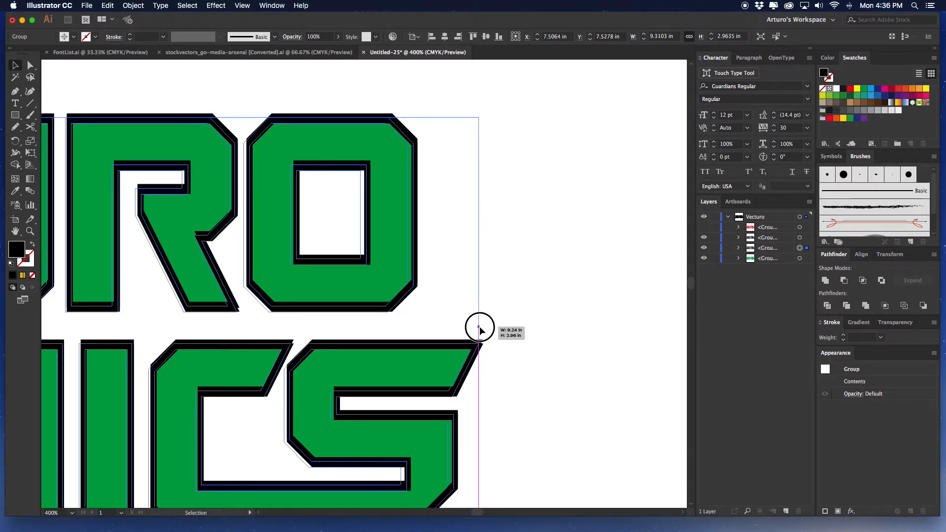
drag(479, 329, 479, 329)
click(536, 315)
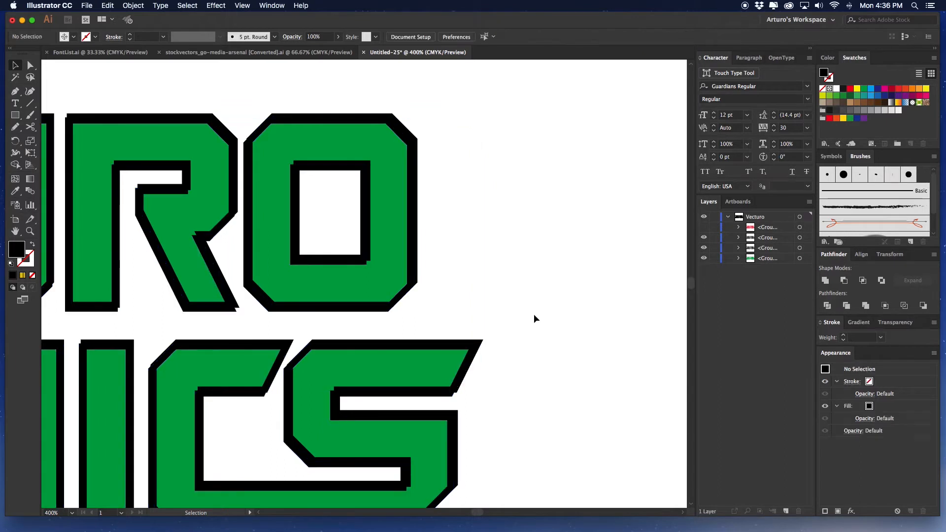
Step: Examine up close how the two offset black outlines meet around the crossbar and inner edges of the A in GRAPHICS
key(super+minus)
key(super+minus)
drag(408, 302, 656, 271)
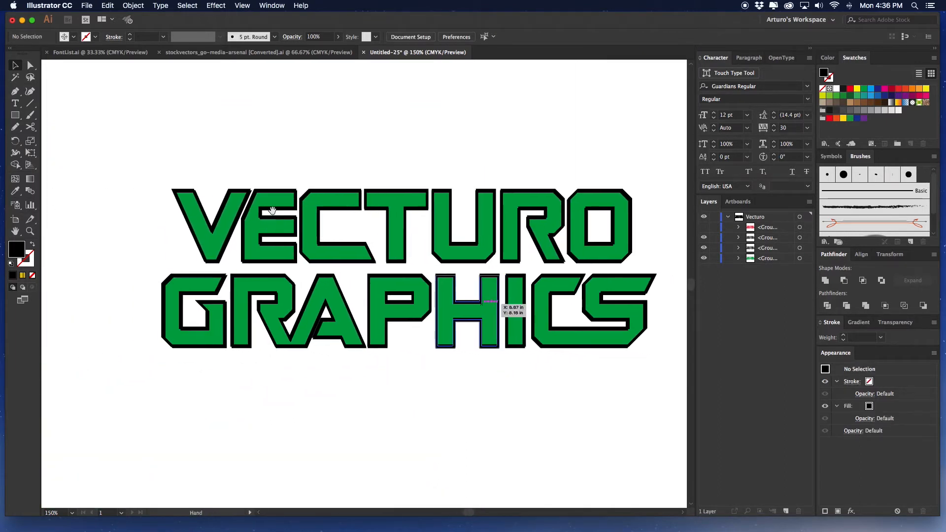
key(super+equal)
drag(288, 210, 282, 161)
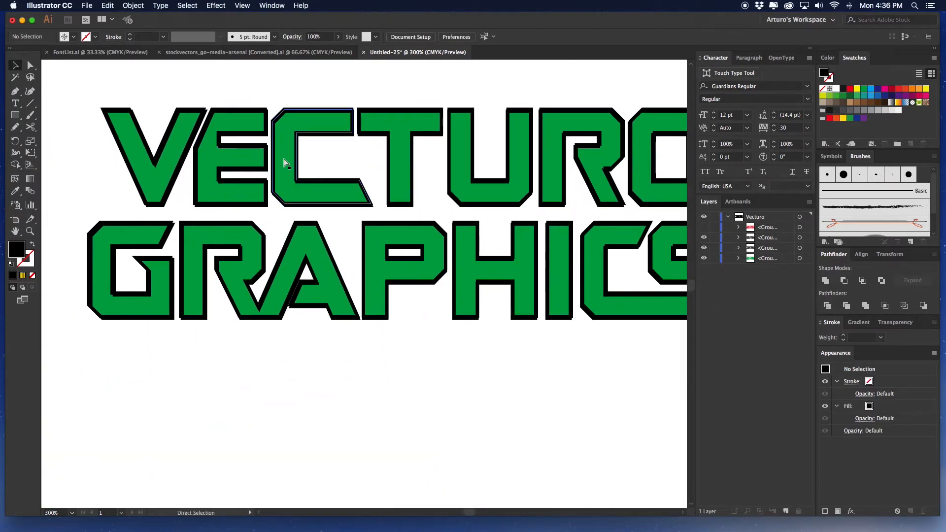
key(super+equal)
key(super+equal)
key(super+equal)
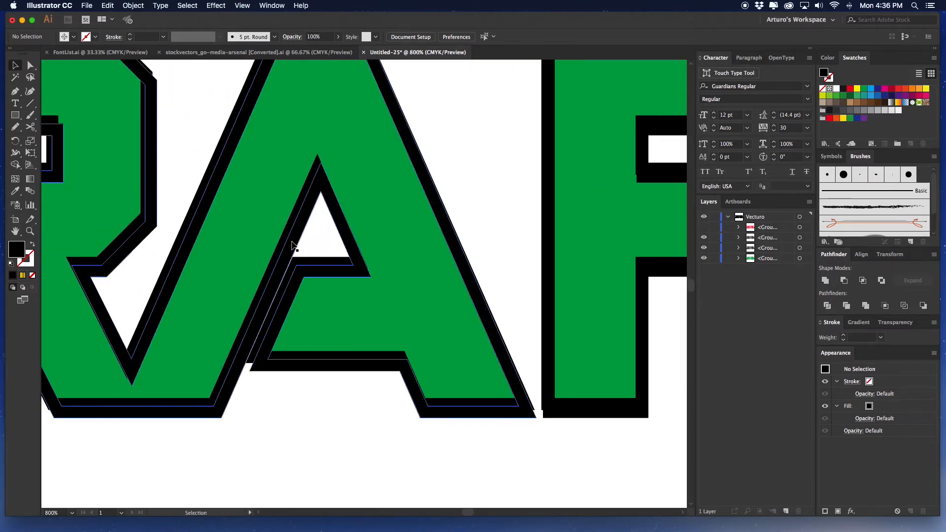
scroll(294, 245, left, 3)
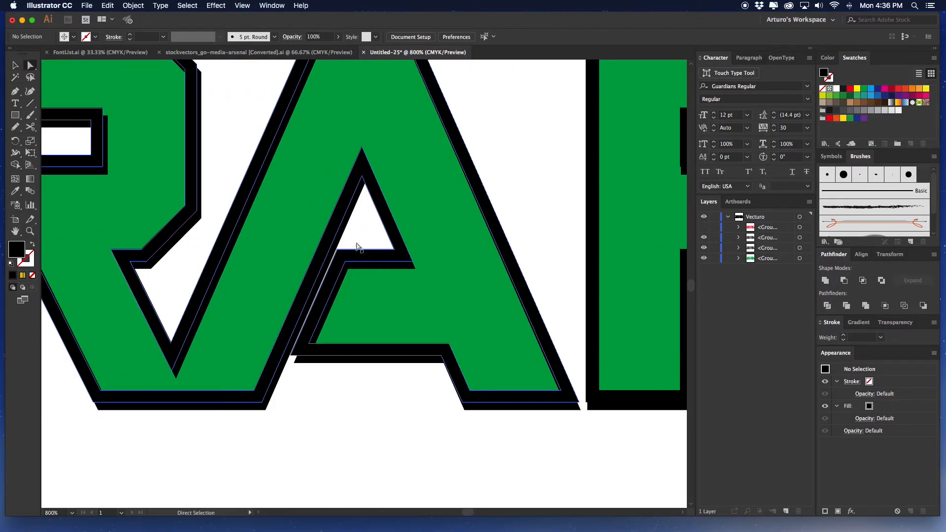
click(341, 280)
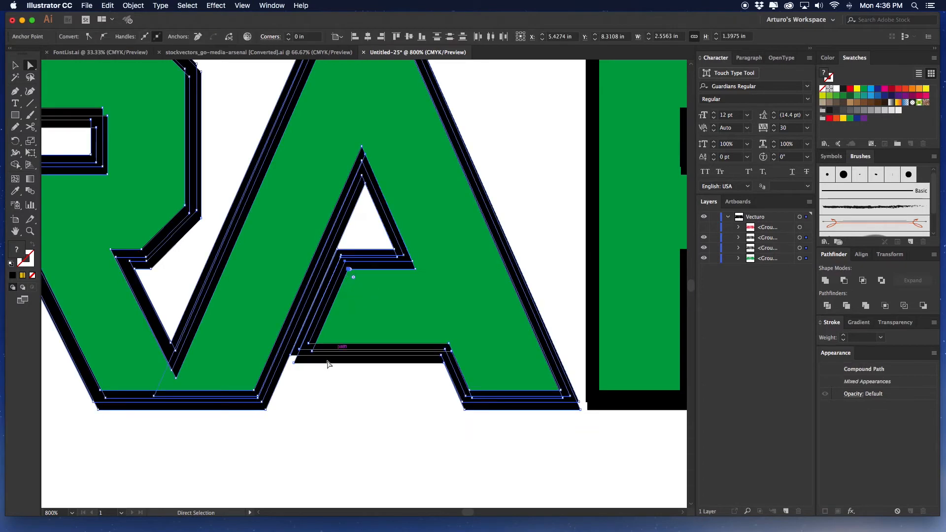
click(355, 237)
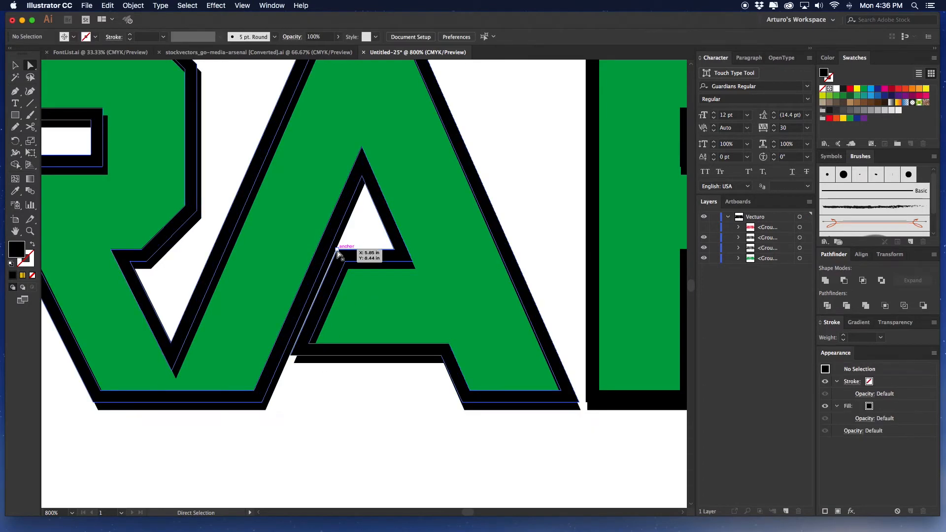
key(super+equal)
drag(400, 245, 374, 223)
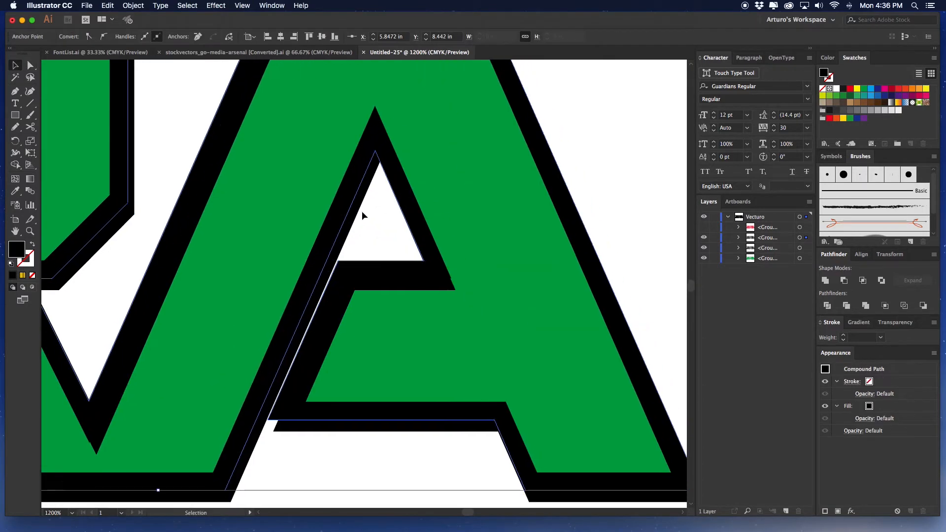
click(378, 244)
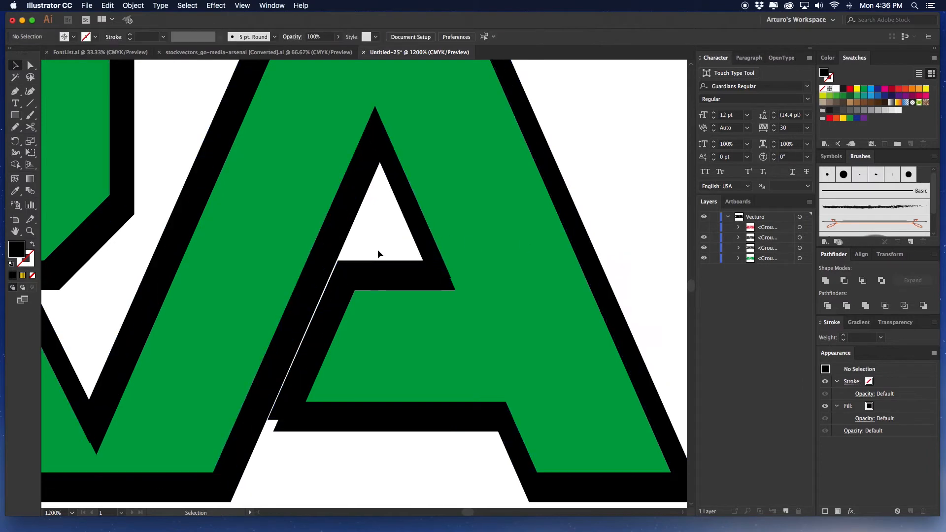
Step: Review the offset black outlines across both words, from the A over to the ends of VECTURO and GRAPHICS
key(super+minus)
key(super+minus)
key(super+minus)
key(super+minus)
key(super+minus)
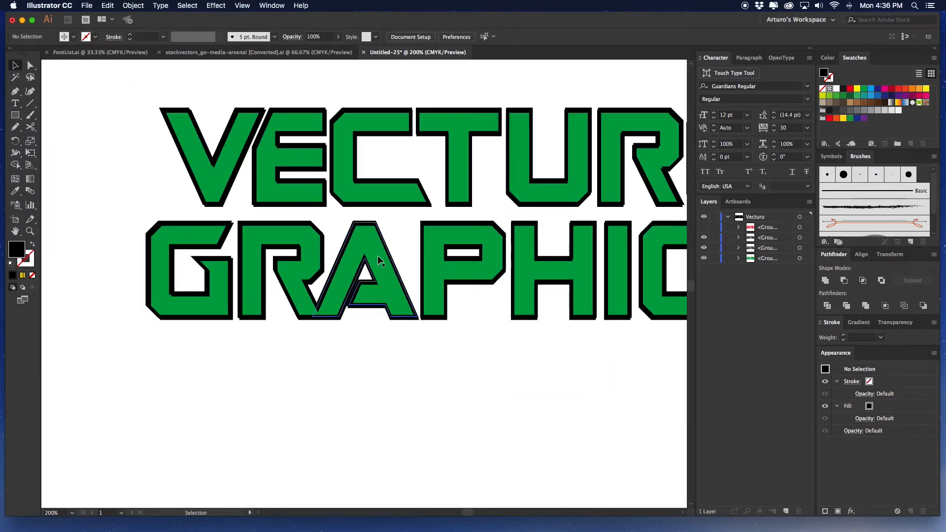
drag(494, 255, 394, 260)
drag(601, 243, 462, 256)
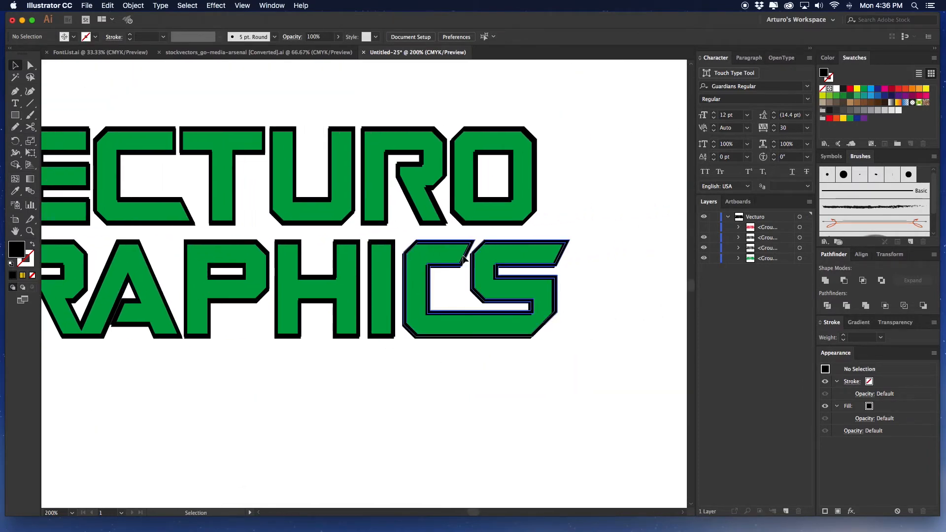
drag(546, 211, 515, 205)
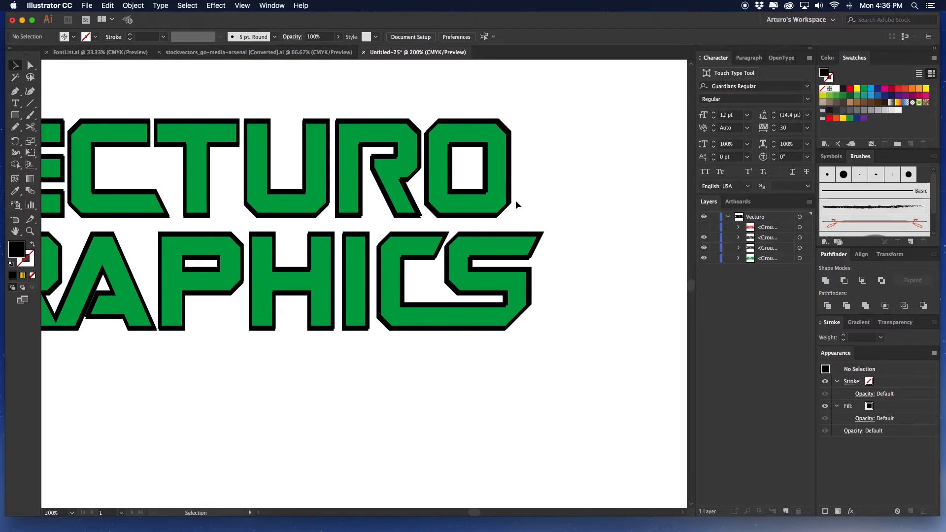
Step: Select both offset black outline groups and unite them into a single shape group
click(799, 248)
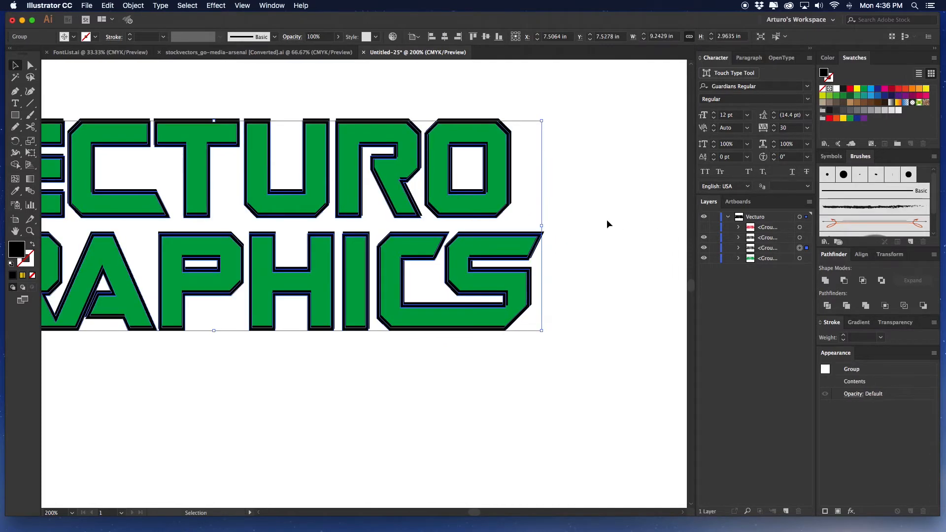
key(super+equal)
key(super+equal)
drag(513, 227, 252, 220)
drag(549, 230, 288, 214)
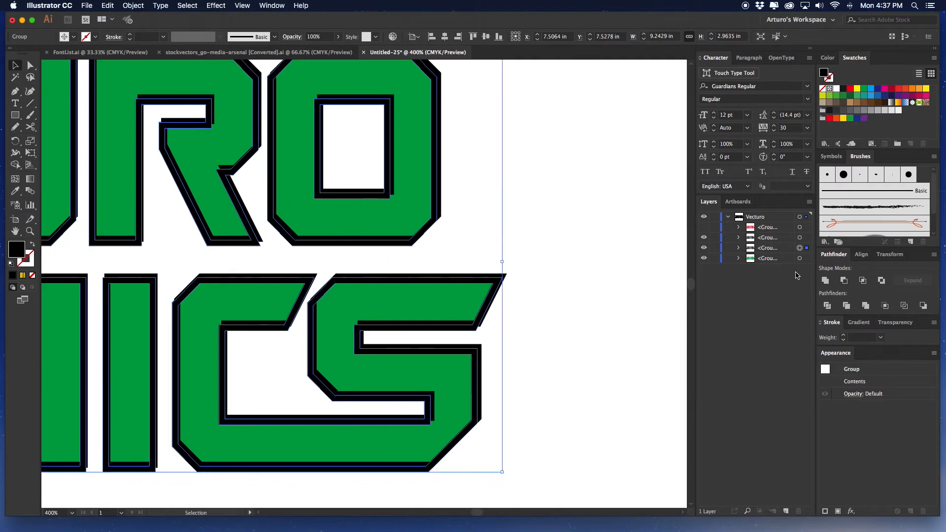
shift+click(800, 238)
click(826, 281)
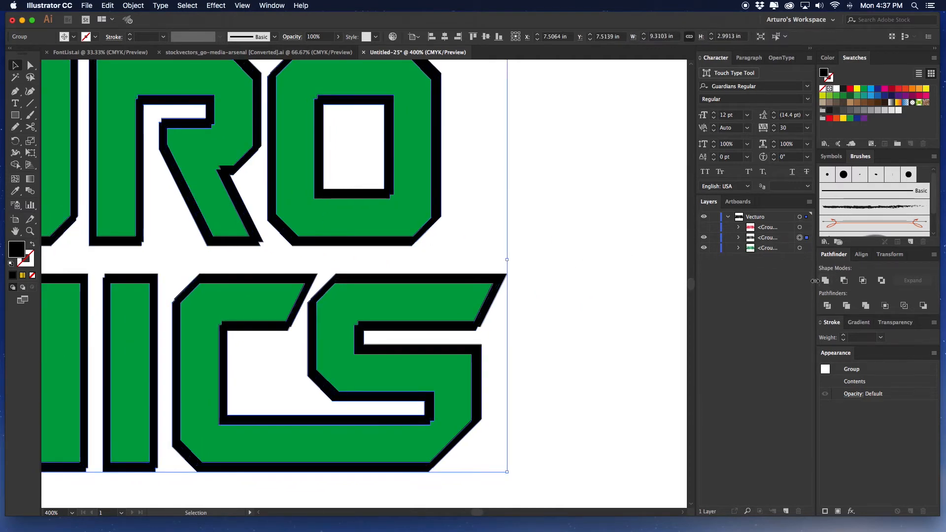
Step: Examine the corners of the united black outline across both words, ending close up on the V and E, and deselect it
scroll(209, 242, left, 15)
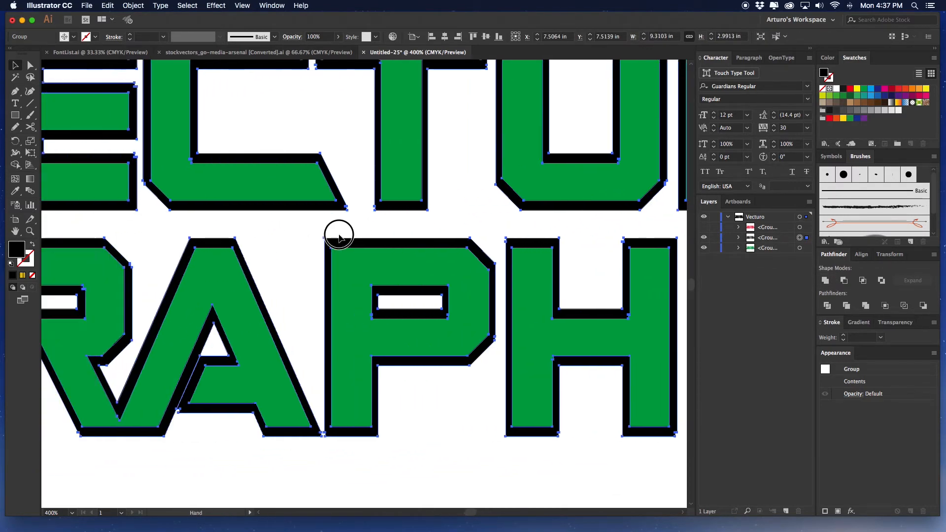
key(super+minus)
key(super+minus)
key(super+minus)
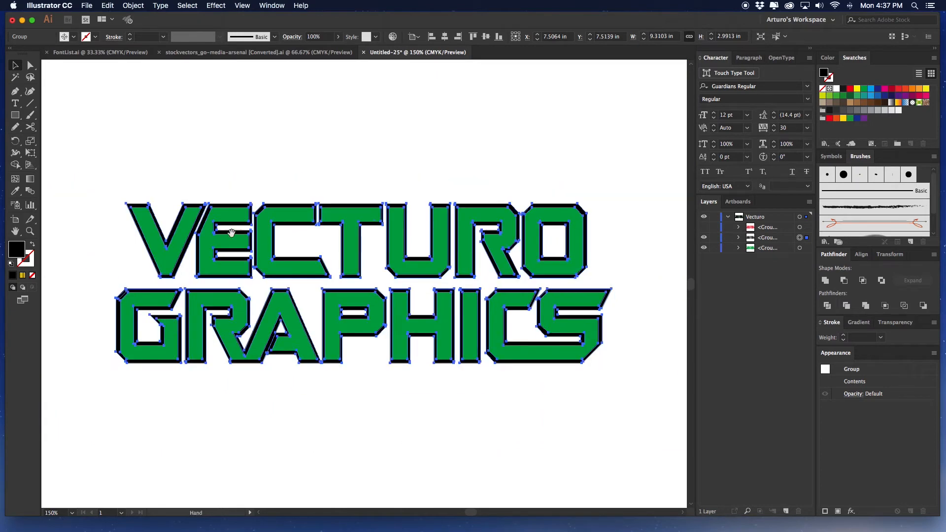
scroll(336, 233, left, 3)
key(super+equal)
key(super+equal)
key(super+equal)
key(super+equal)
key(super+equal)
drag(333, 231, 585, 302)
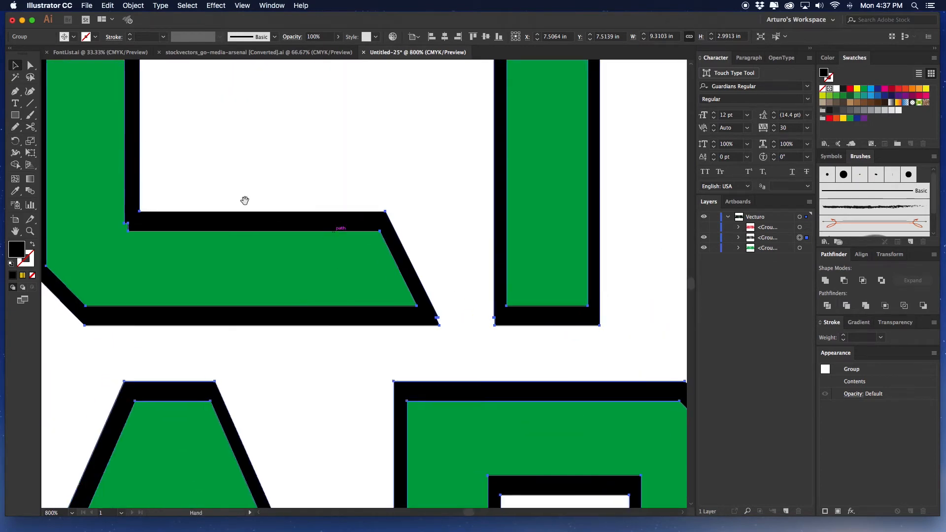
drag(245, 201, 508, 317)
drag(259, 232, 468, 263)
click(460, 138)
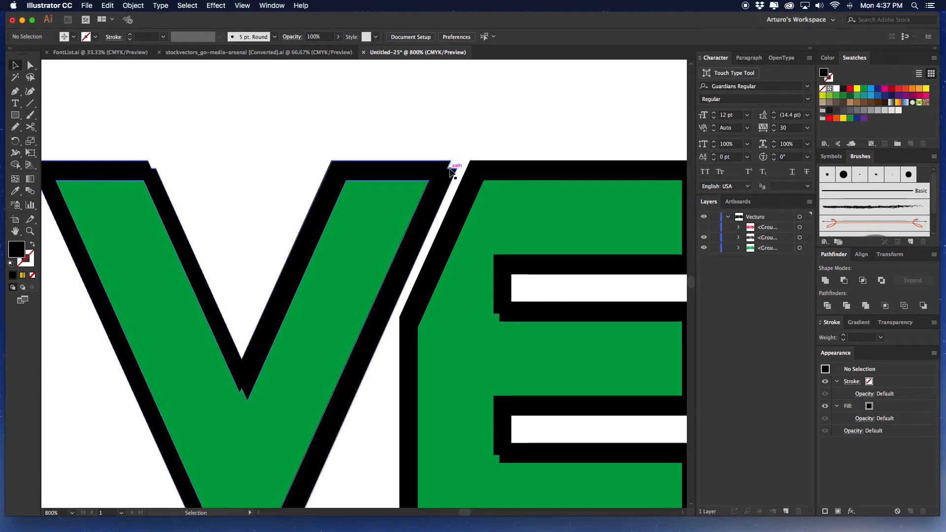
Step: Delete the stepped anchor points from the black outline at the upper right corners of both arms of the V
drag(386, 171, 411, 159)
drag(188, 148, 392, 184)
key(super+=)
drag(328, 137, 308, 131)
key(p)
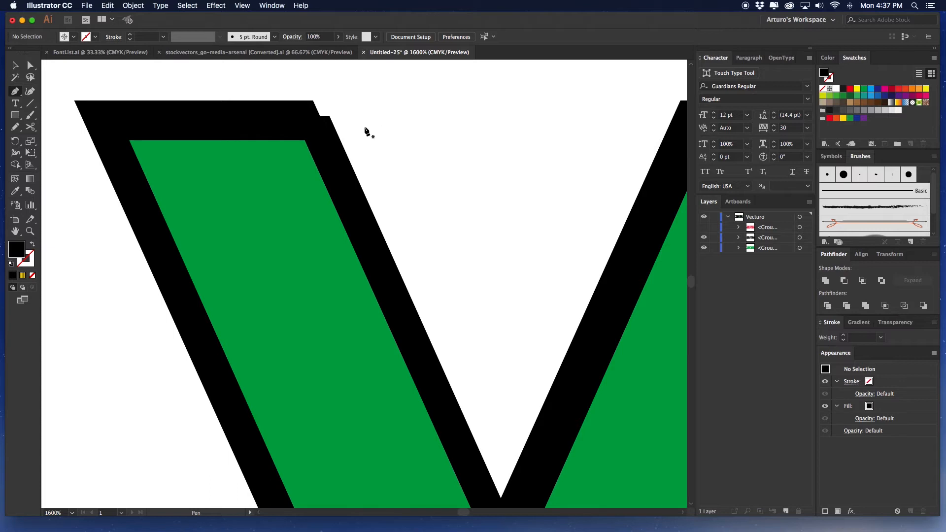
key(super)
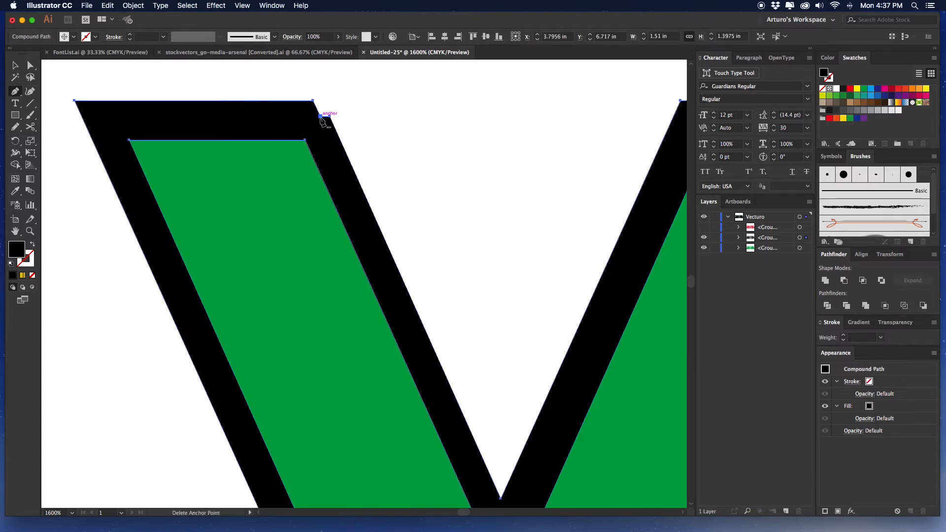
click(320, 117)
scroll(476, 133, right, 10)
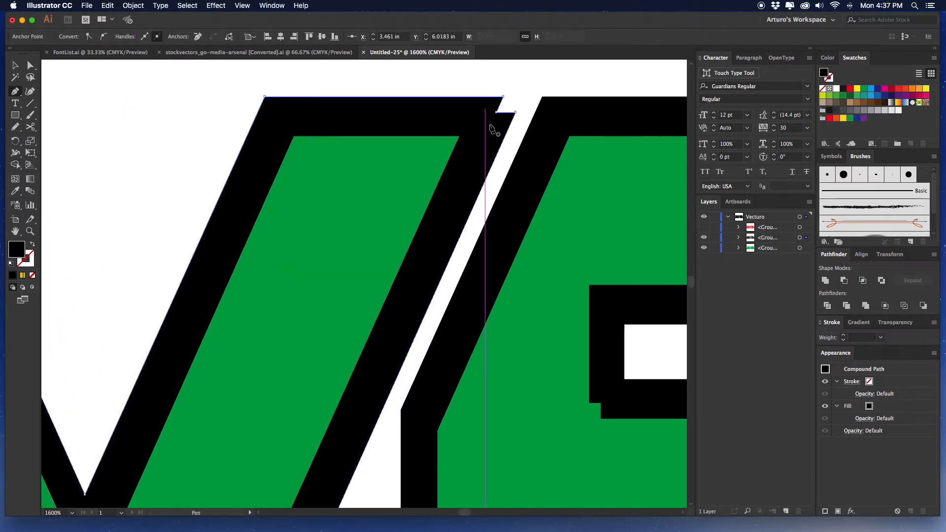
click(497, 113)
Step: Remove the notch anchor points at the V's inner vertex and at the left corner of its base
drag(328, 308, 429, 143)
drag(324, 430, 414, 232)
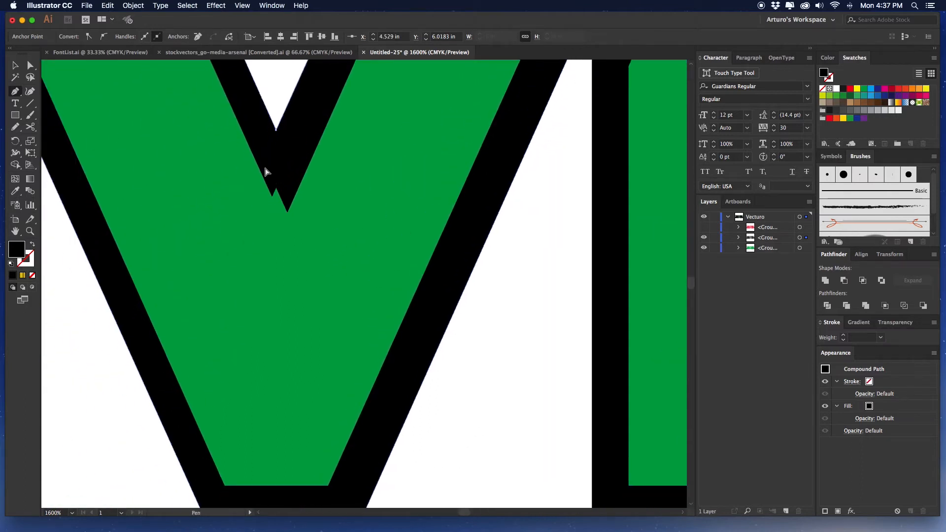
super+click(266, 170)
click(273, 188)
scroll(376, 247, down, 8)
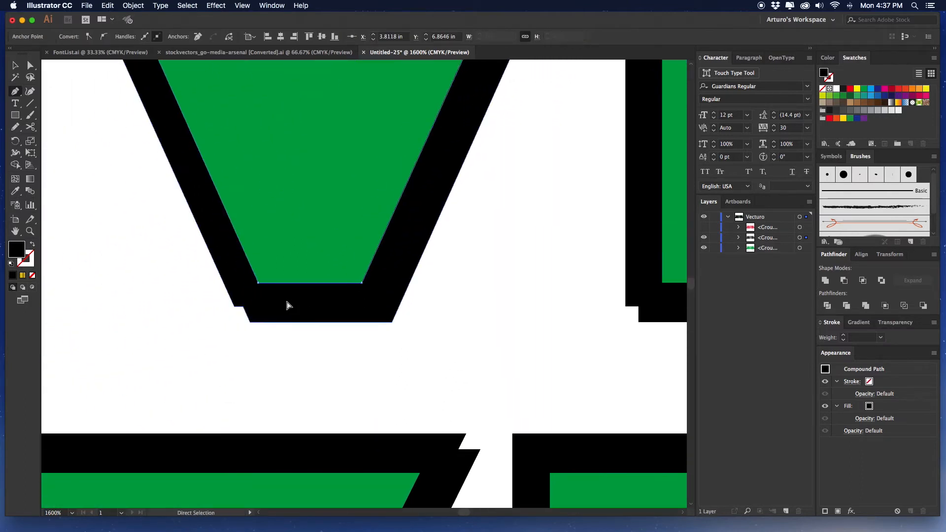
click(243, 307)
Step: Delete the notch anchor points at the E's outer lower left corner, lower slot corner and bottom arm tip
scroll(422, 296, right, 9)
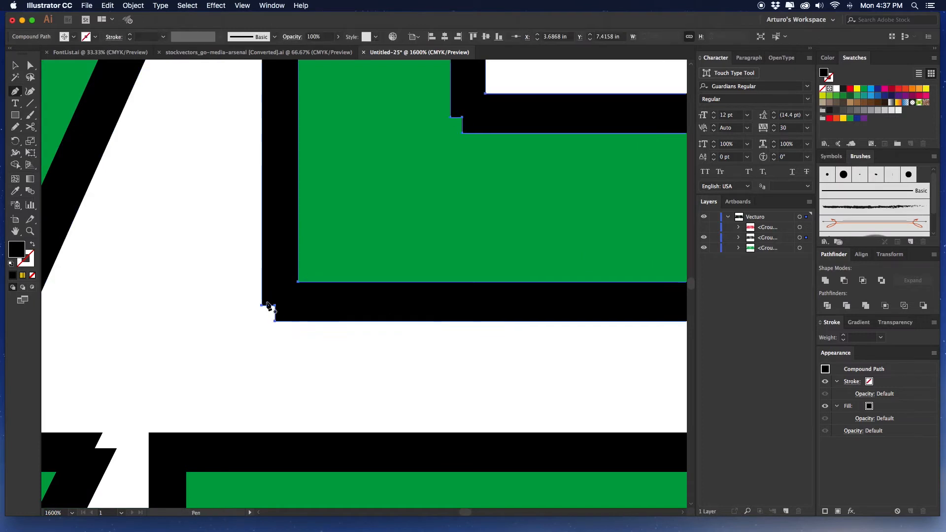
click(275, 306)
drag(461, 161, 327, 323)
super+click(356, 280)
click(329, 279)
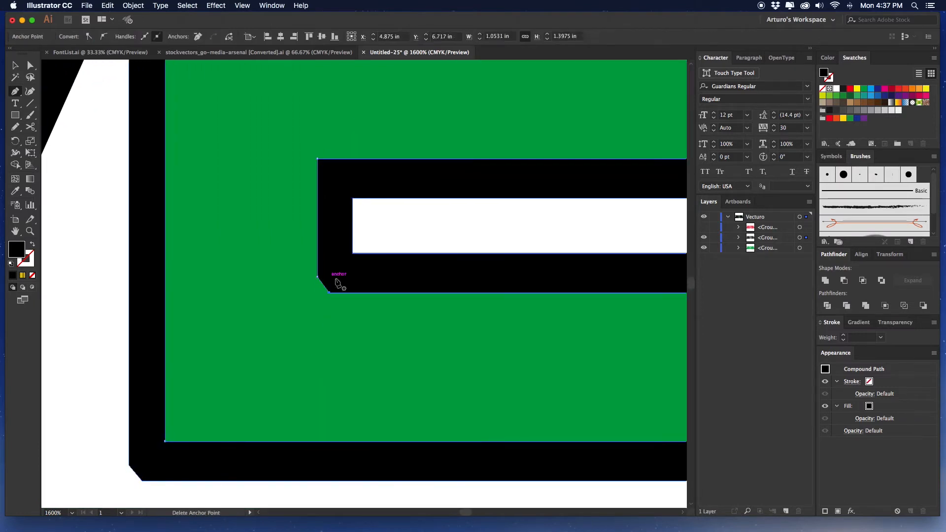
drag(683, 342, 364, 309)
super+click(398, 264)
click(400, 237)
Step: Delete the notch anchor points at the E's upper slot corner and the upper right corner of its top arm
drag(406, 220, 435, 473)
drag(348, 212, 555, 233)
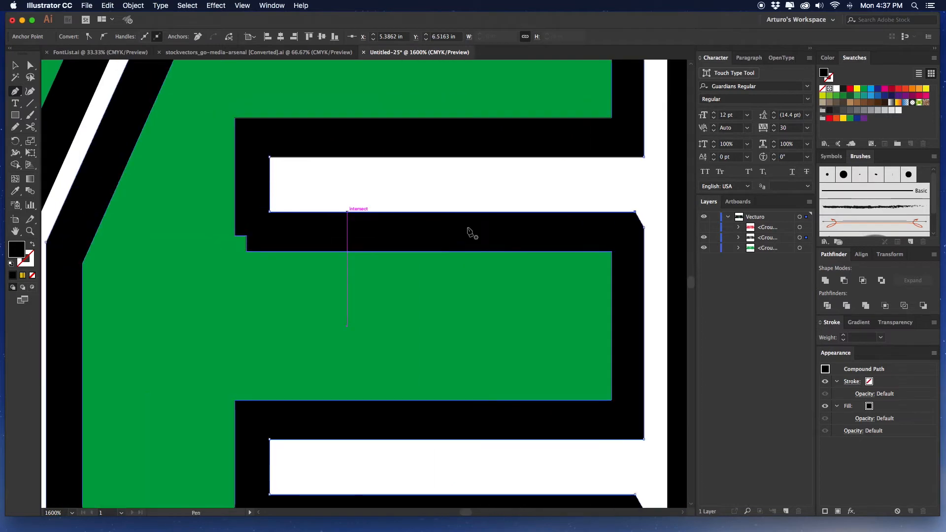
super+click(253, 236)
click(247, 236)
drag(288, 131, 234, 322)
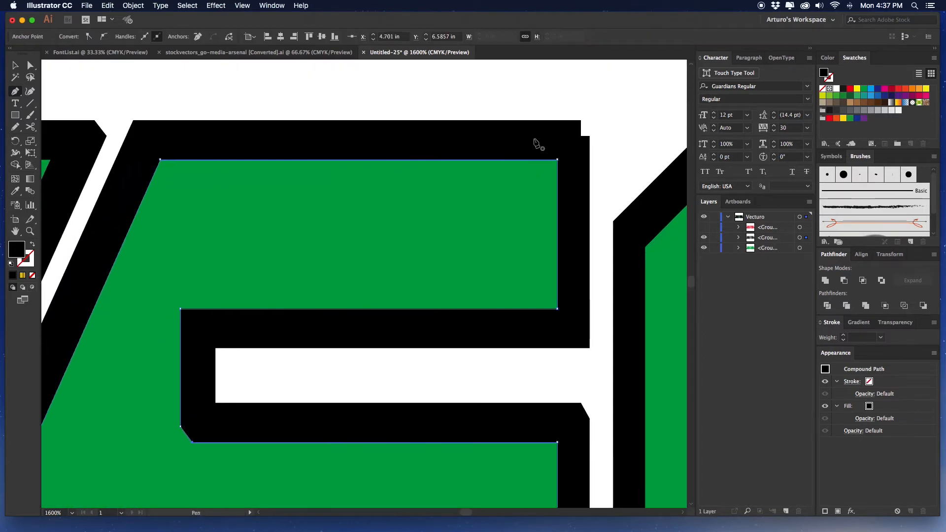
click(581, 136)
Step: Delete the notch anchor points in the C of VECTURO at its top arm tip, inner lower left corner and slanted bottom tip
drag(631, 213, 185, 201)
drag(578, 161, 247, 178)
super+click(486, 153)
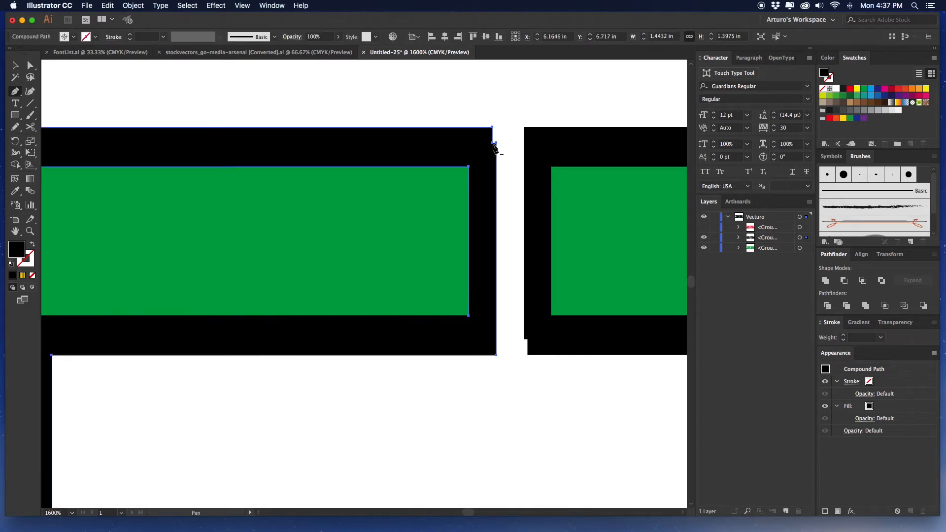
click(493, 144)
drag(236, 351, 458, 232)
drag(196, 333, 342, 258)
drag(267, 502, 245, 166)
super+click(363, 211)
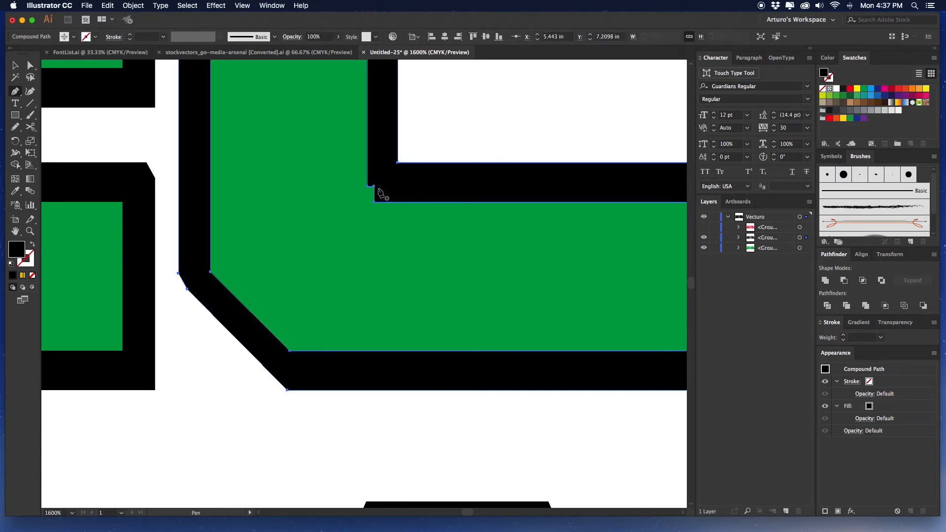
click(375, 186)
scroll(200, 268, right, 10)
scroll(542, 320, down, 2)
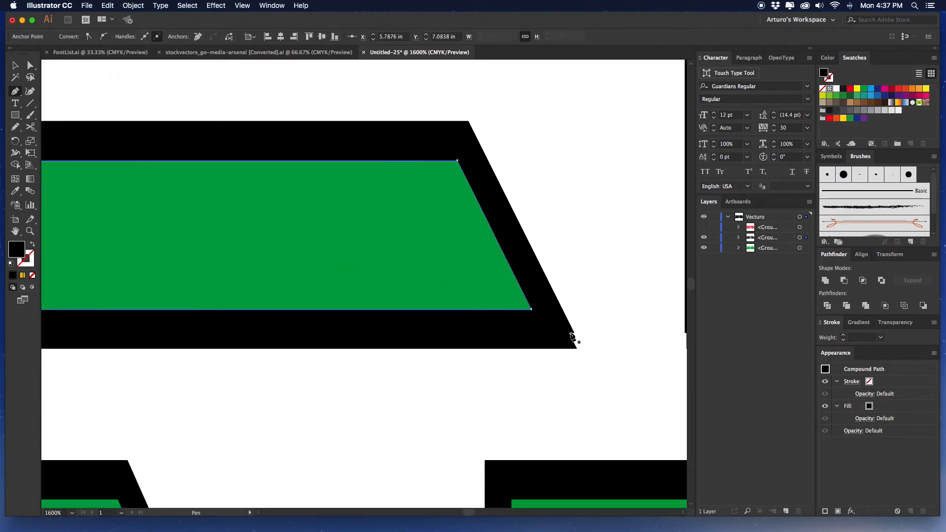
click(570, 333)
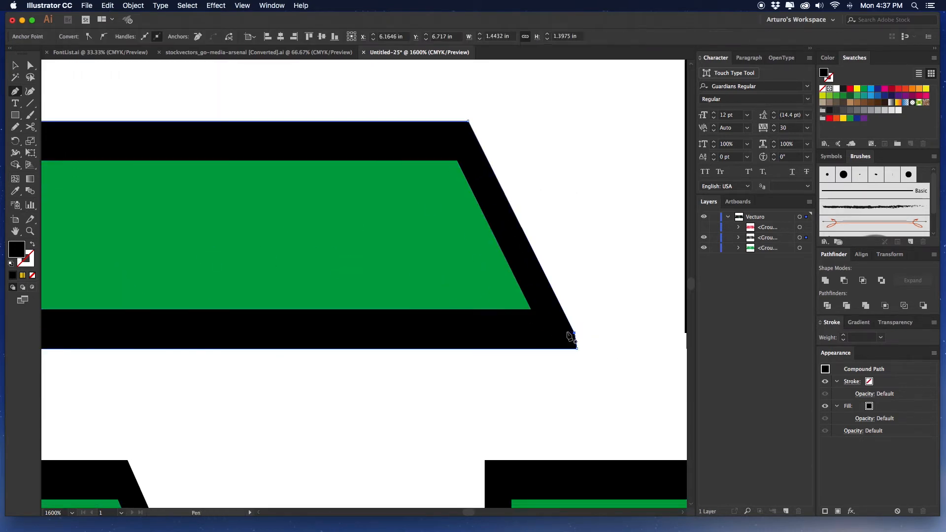
Step: Delete the notch anchor points at the T's stem base and at the left inner corner where its stem meets the crossbar
scroll(459, 319, right, 10)
scroll(458, 319, up, 1)
super+click(372, 357)
click(331, 358)
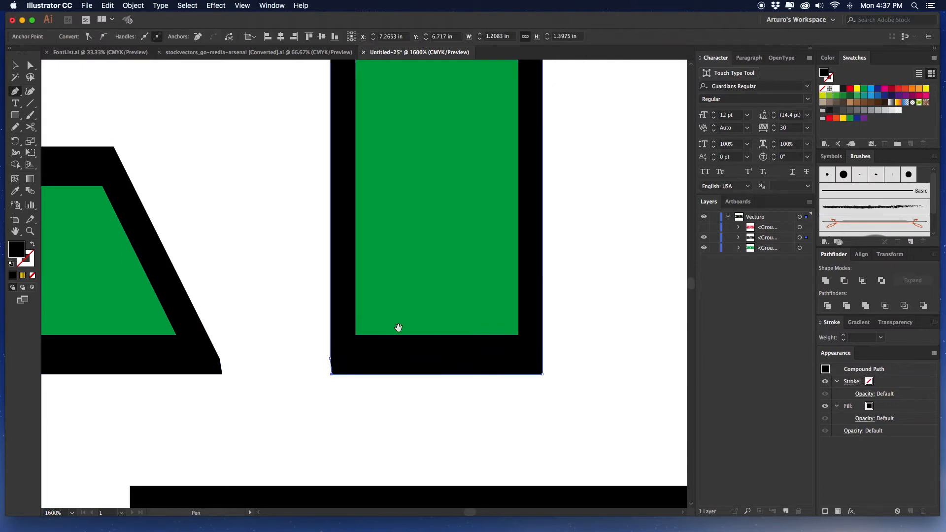
drag(485, 84, 456, 291)
drag(454, 74, 464, 305)
super+click(294, 294)
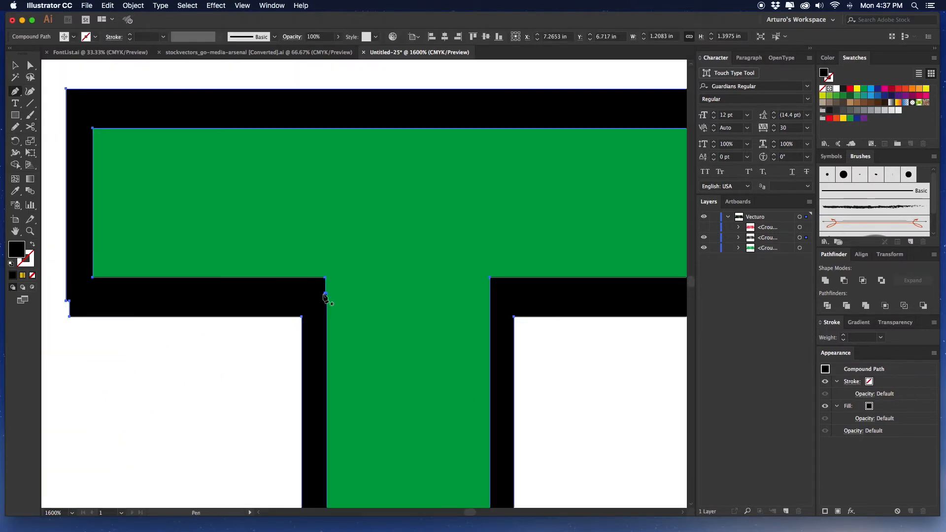
click(324, 295)
Step: Delete the notch anchor points at the lower left and lower right corners of the T's crossbar
drag(247, 289, 314, 287)
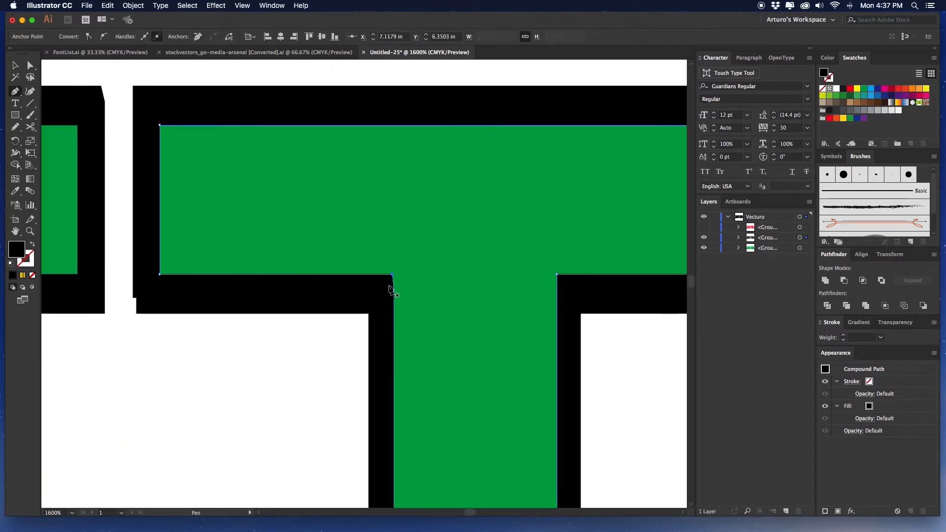
click(136, 298)
drag(228, 177, 182, 253)
drag(678, 208, 431, 205)
super+click(486, 179)
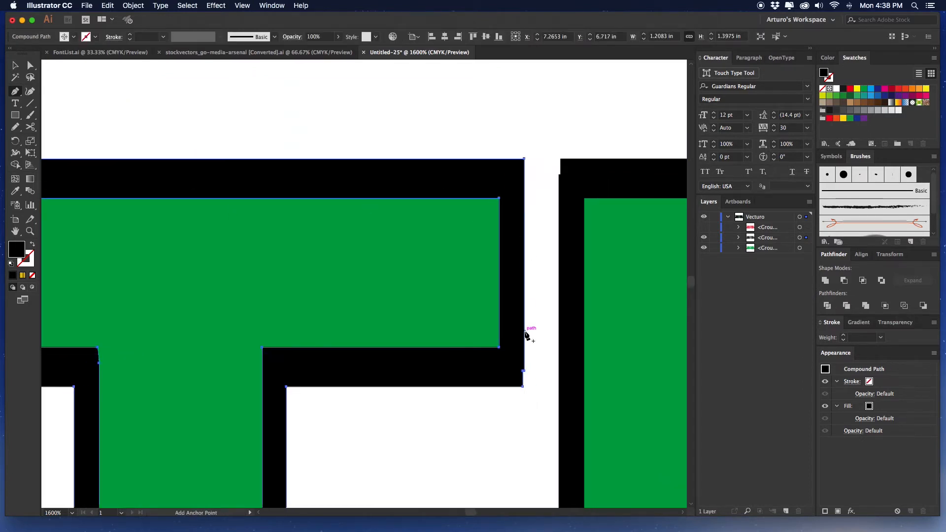
click(523, 370)
Step: Delete the notch anchor points at the U's arm tops, inner lower right corner and outer lower right bevel
drag(541, 291, 393, 361)
super+click(445, 239)
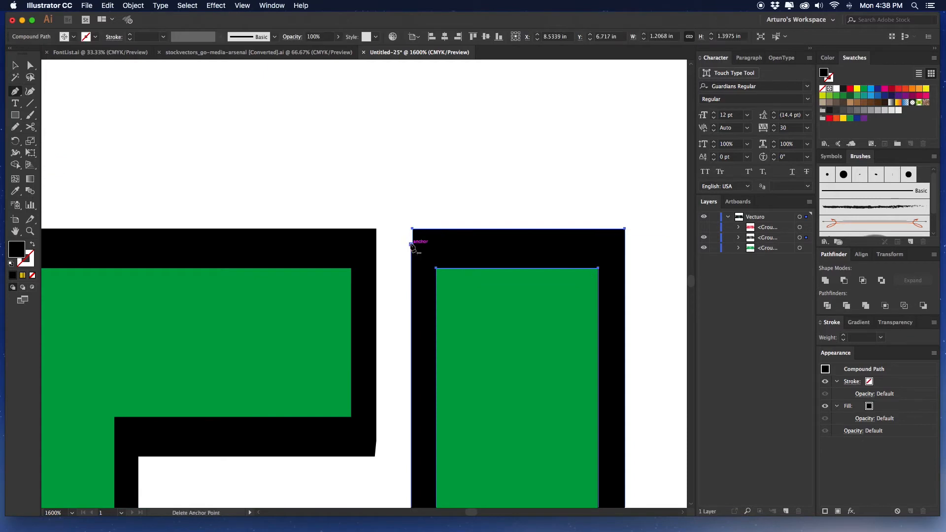
click(413, 243)
drag(427, 247, 328, 252)
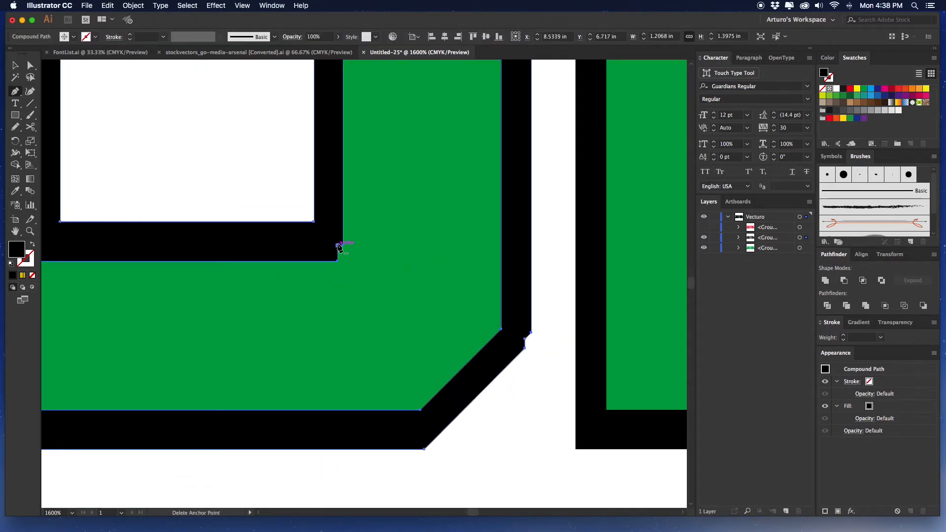
click(342, 261)
click(525, 338)
drag(497, 313, 483, 468)
drag(482, 212, 455, 505)
super+click(334, 202)
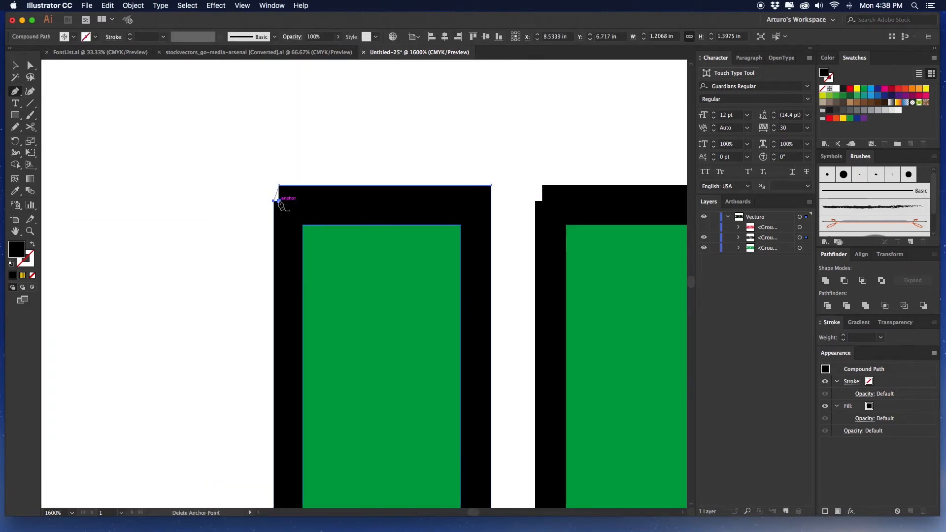
click(279, 201)
Step: Delete the notch anchor points at the outer and inner upper left corners of the R in VECTURO
super+click(558, 213)
click(542, 201)
drag(641, 252, 200, 197)
super+click(327, 330)
click(288, 334)
drag(419, 336, 251, 343)
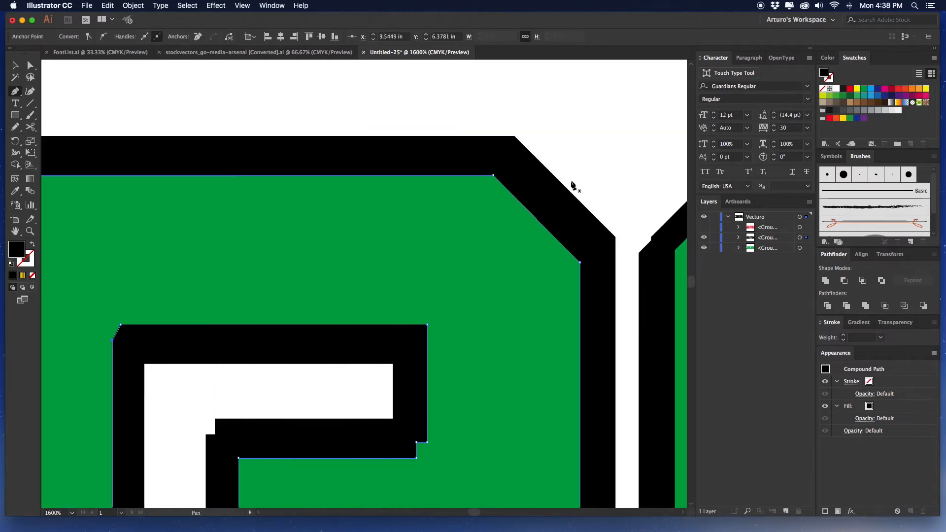
Step: Delete the two notch anchor points along the short bar beneath the opening of the R in VECTURO
scroll(573, 294, down, 5)
super+click(446, 218)
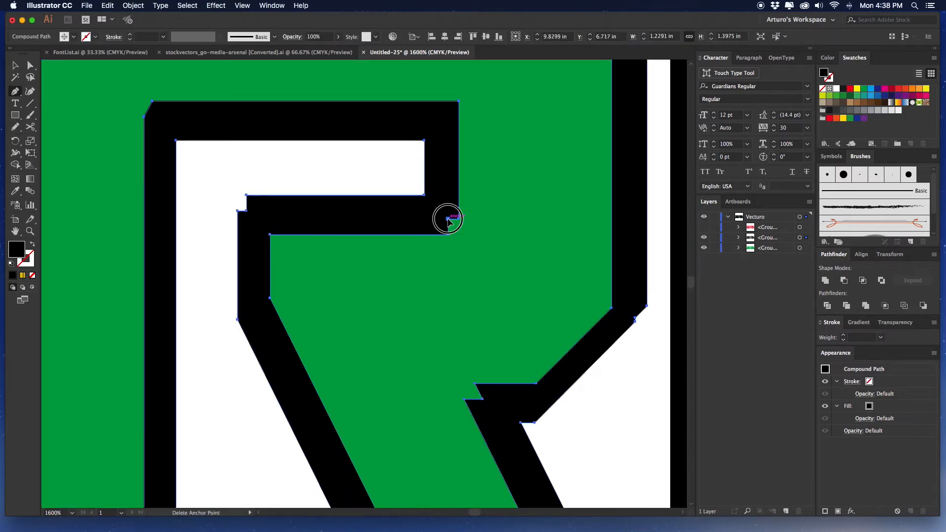
click(447, 219)
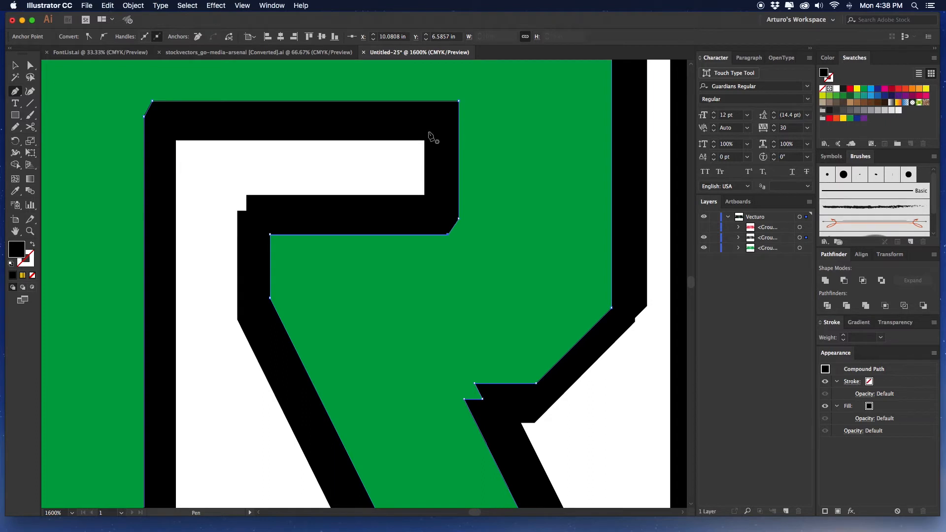
click(245, 211)
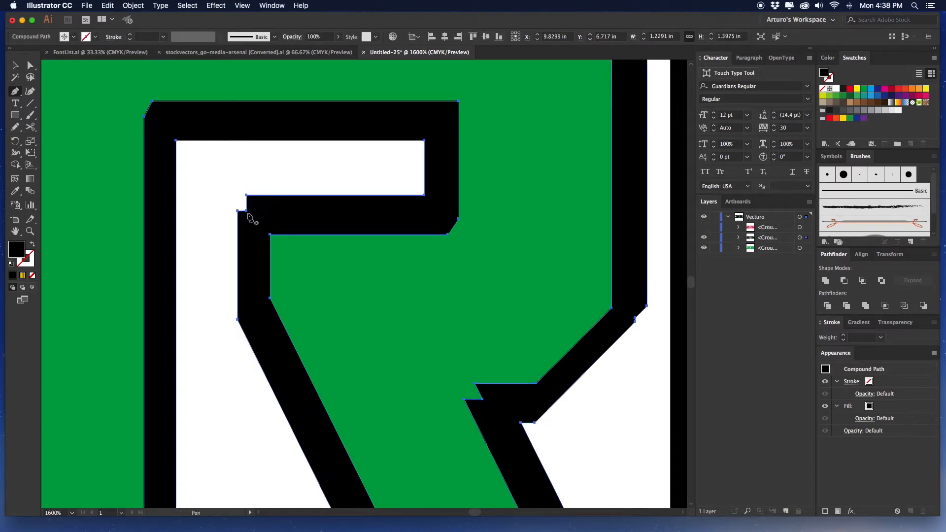
Step: Delete the notch anchor points at the R's inner leg junction, the bowl's outer lower bevel and the foot of the leg
scroll(296, 271, down, 5)
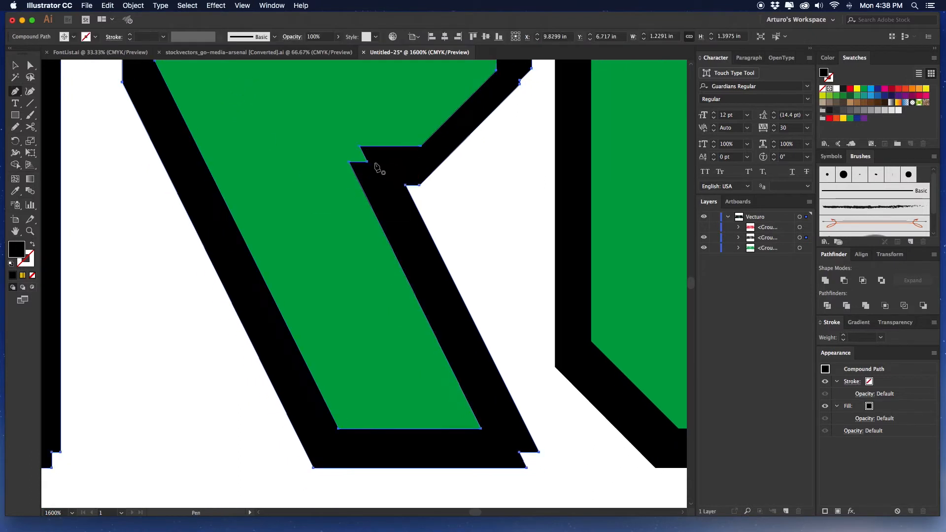
click(367, 162)
drag(503, 85, 439, 186)
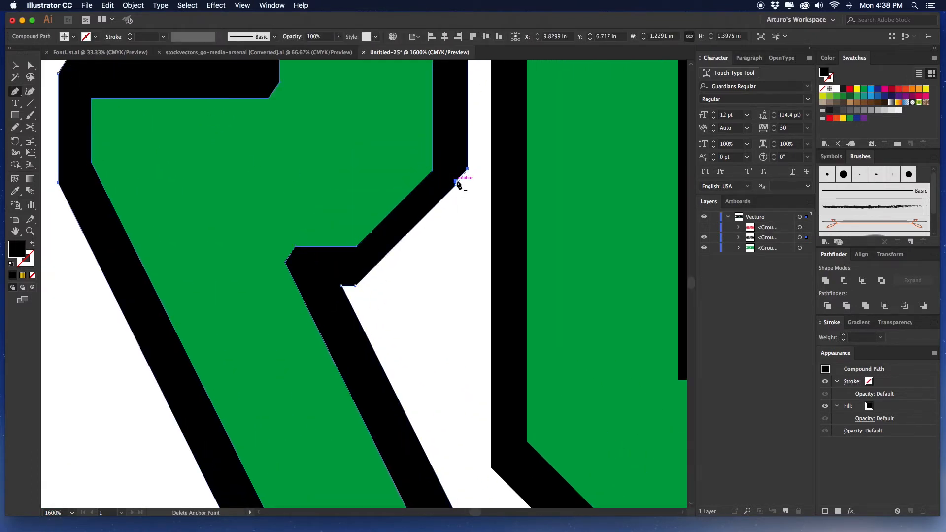
click(456, 182)
scroll(382, 175, down, 5)
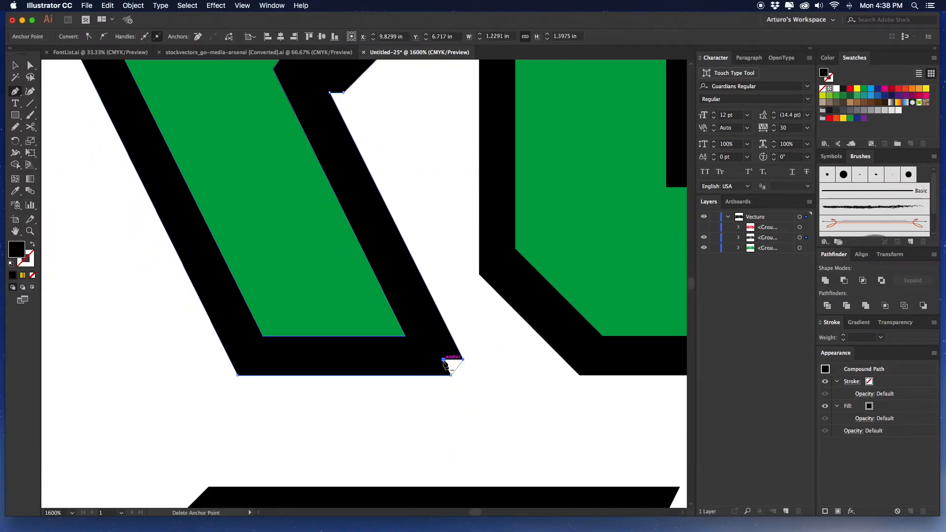
scroll(325, 363, left, 10)
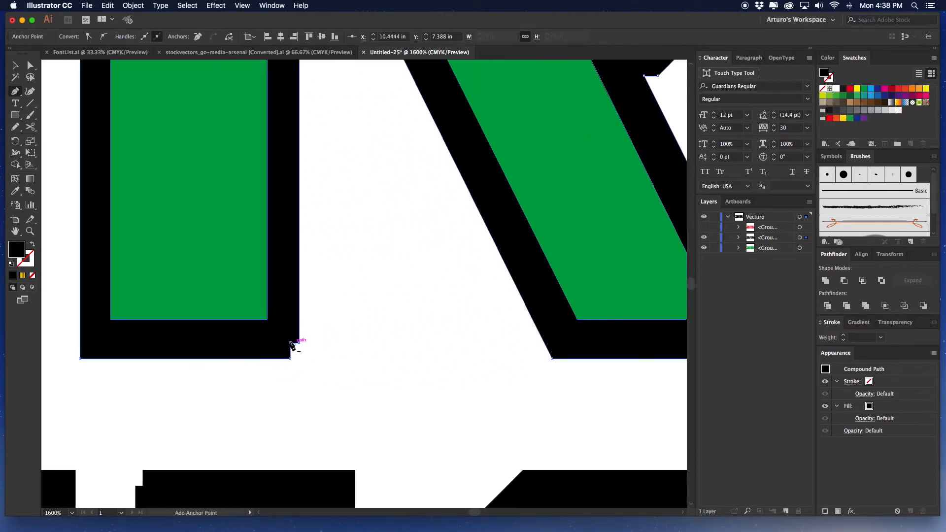
Step: Delete the notch anchor points at the foot of the R's left stem and the O's inner and outer upper left corners in VECTURO
click(290, 343)
drag(114, 181, 264, 279)
drag(241, 104, 281, 287)
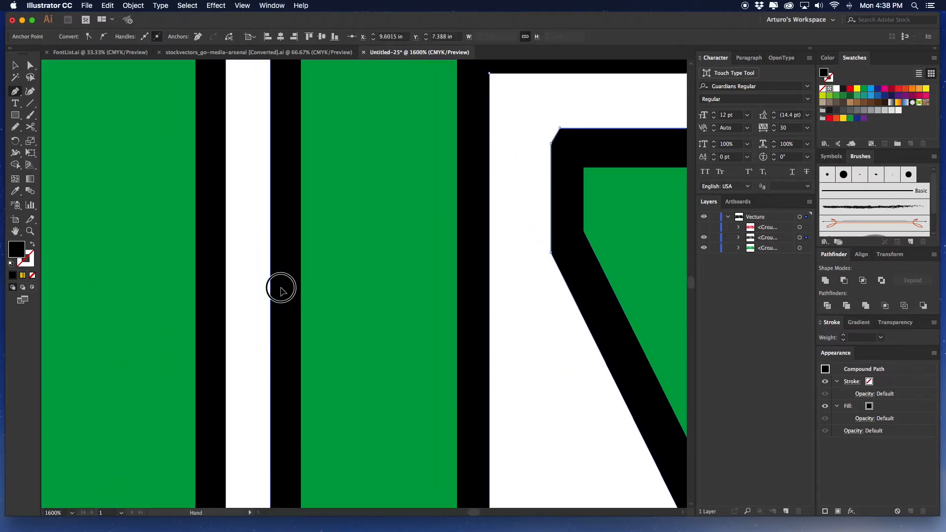
drag(274, 93, 275, 427)
drag(297, 245, 266, 84)
drag(456, 460, 70, 259)
drag(616, 284, 252, 436)
drag(433, 175, 401, 222)
super+click(400, 220)
click(369, 219)
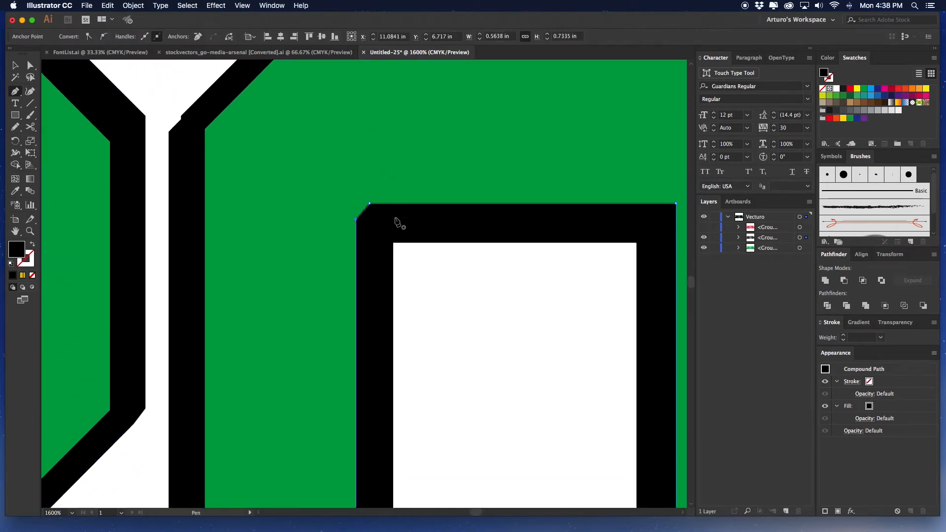
drag(211, 112, 158, 202)
super+click(142, 209)
click(129, 210)
Step: Delete the notch anchor points at the O's inner lower right corner and outer lower right bevel, and deselect the outline
drag(623, 165, 287, 170)
drag(423, 330, 473, 124)
drag(428, 454, 436, 241)
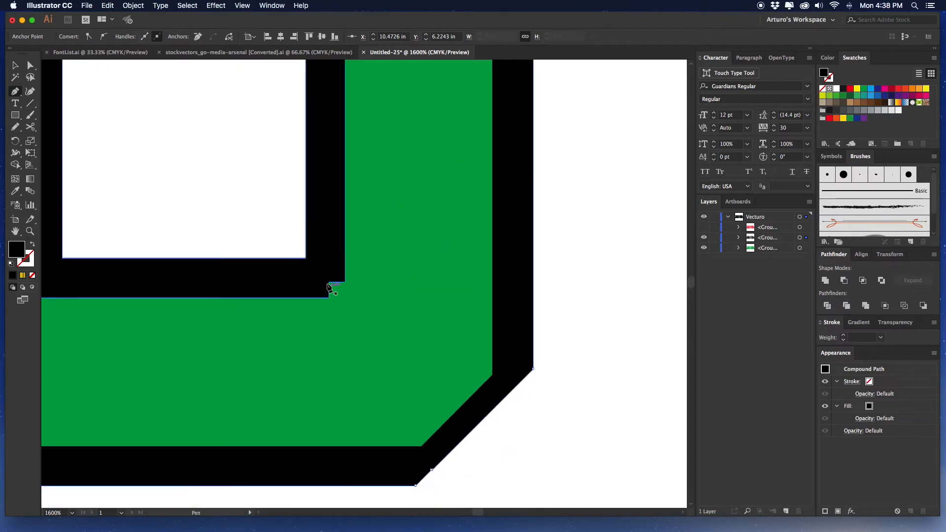
super+click(331, 286)
click(329, 283)
drag(233, 342, 513, 225)
drag(294, 313, 154, 290)
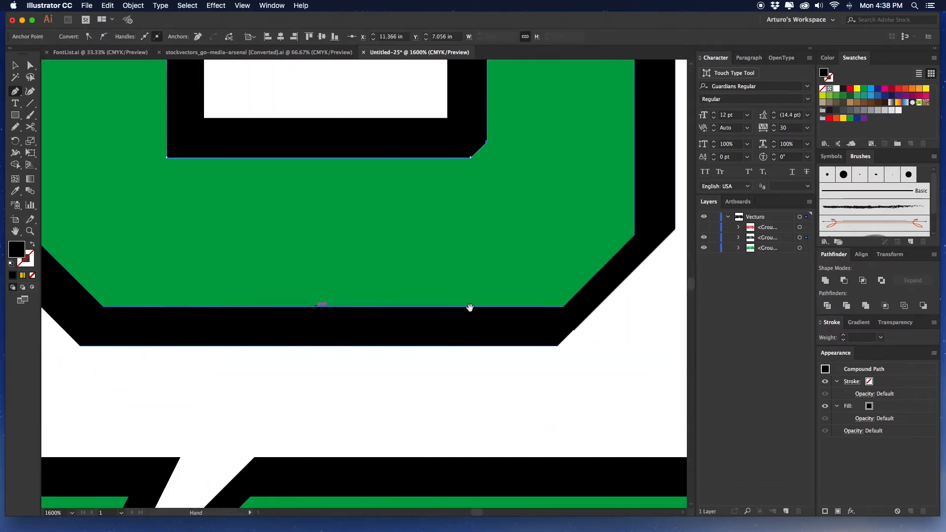
drag(468, 309, 217, 339)
click(321, 360)
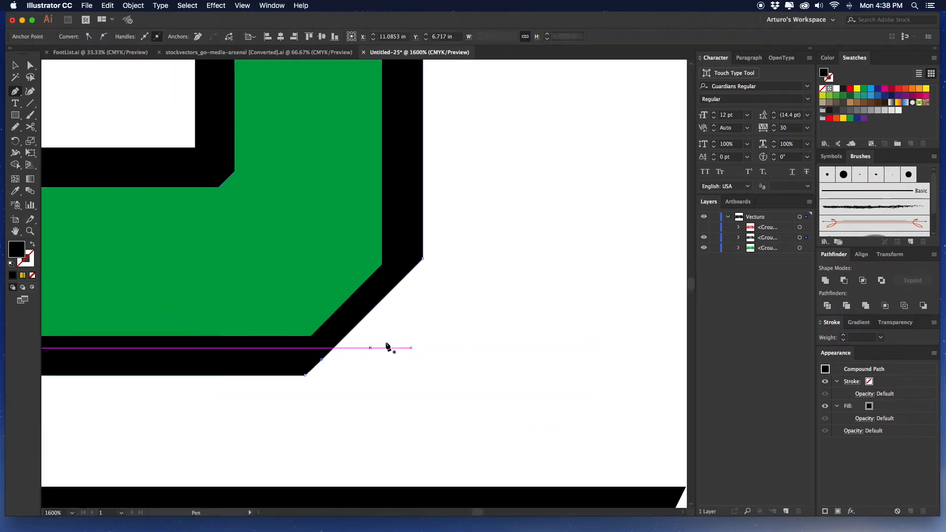
key(v)
key(super+minus)
key(super+minus)
key(super+minus)
key(super+minus)
key(super+minus)
drag(388, 335, 429, 284)
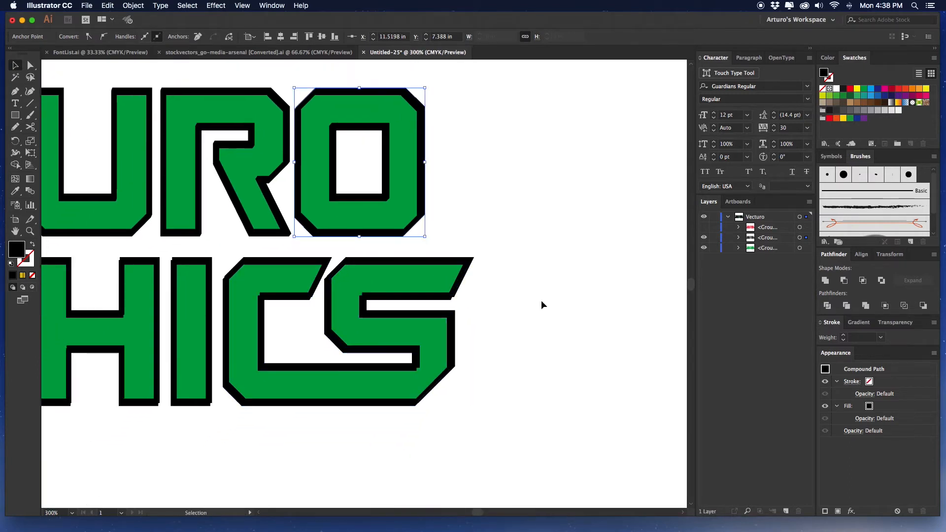
click(541, 300)
Step: Delete the notch anchor points at the end of the S's upper arm and its inner and outer upper left corners in GRAPHICS
drag(468, 307, 603, 268)
drag(162, 286, 39, 280)
key(super+plus)
key(super+plus)
key(super+plus)
key(super+plus)
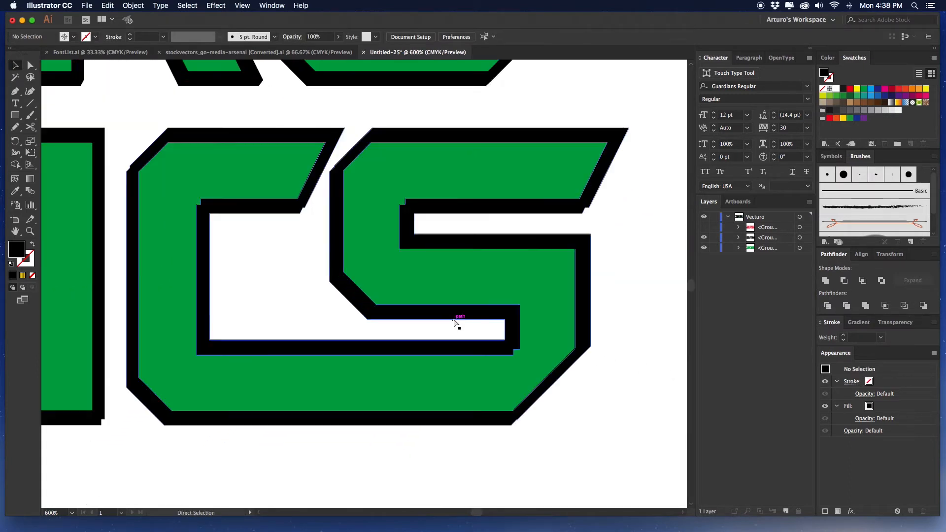
key(p)
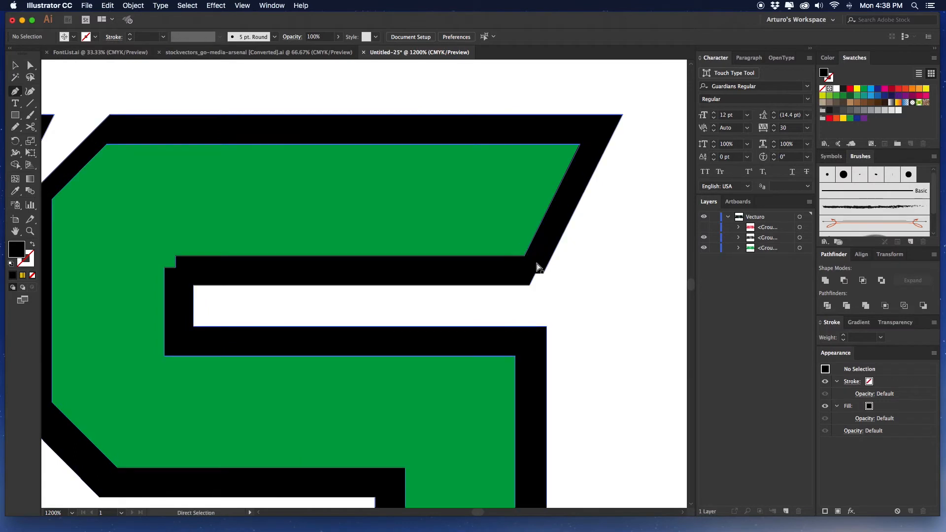
click(535, 273)
drag(223, 260, 318, 248)
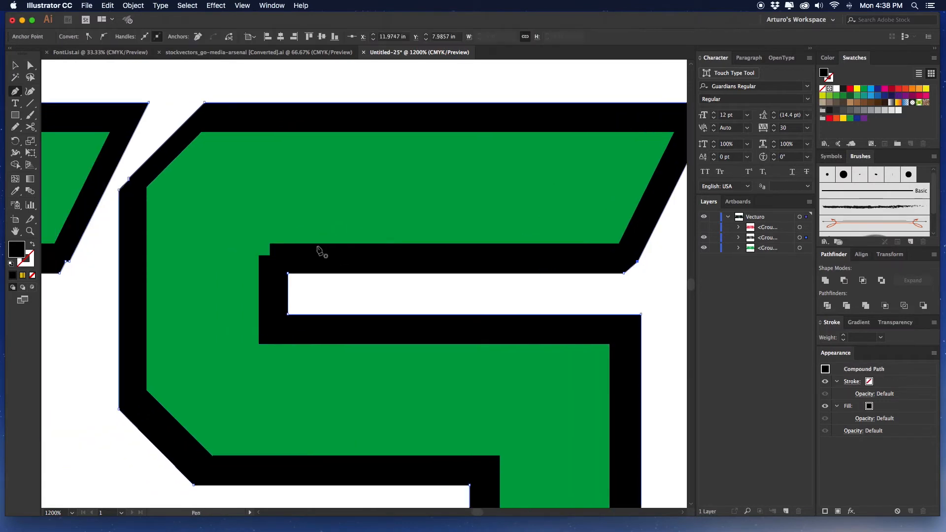
click(270, 256)
super+click(124, 194)
click(129, 181)
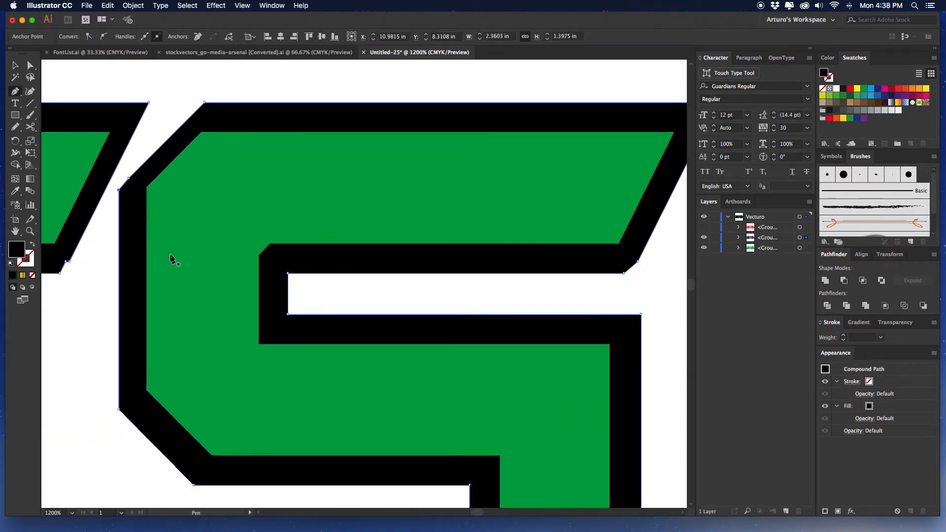
Step: Delete the notch anchor points at the S's inner lower right corner and its outer lower right bevel
scroll(172, 260, down, 5)
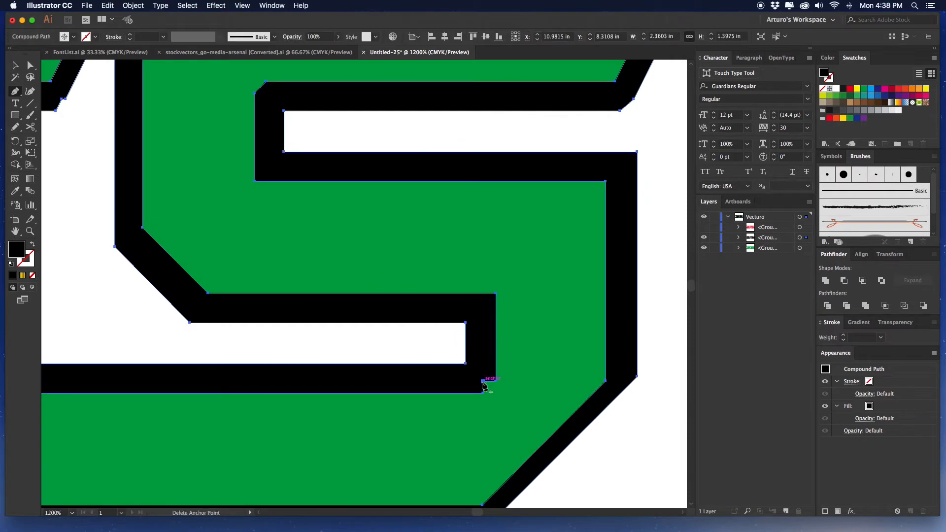
click(483, 382)
scroll(555, 385, down, 5)
scroll(354, 309, left, 5)
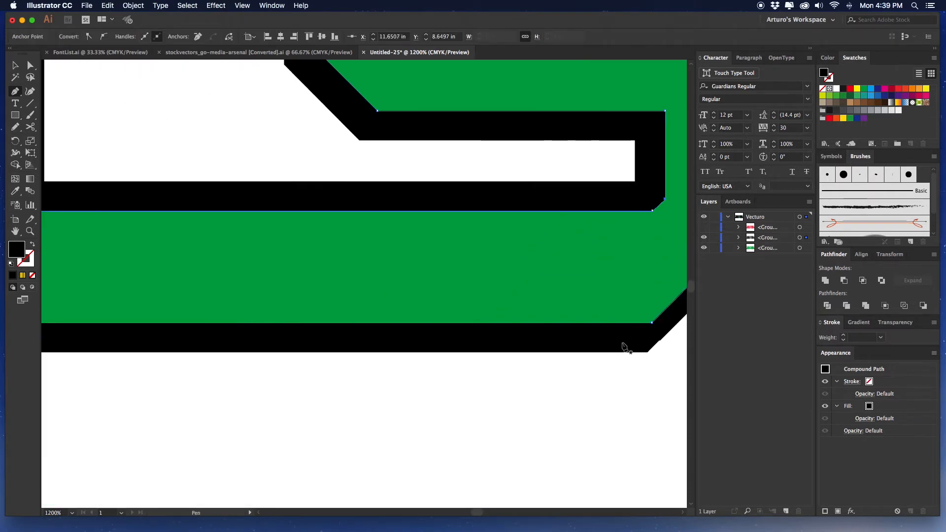
click(660, 341)
Step: Delete the notch anchor points at the C's inner and outer upper left corners and the lower end of its upper arm
drag(222, 308, 471, 311)
super+click(202, 337)
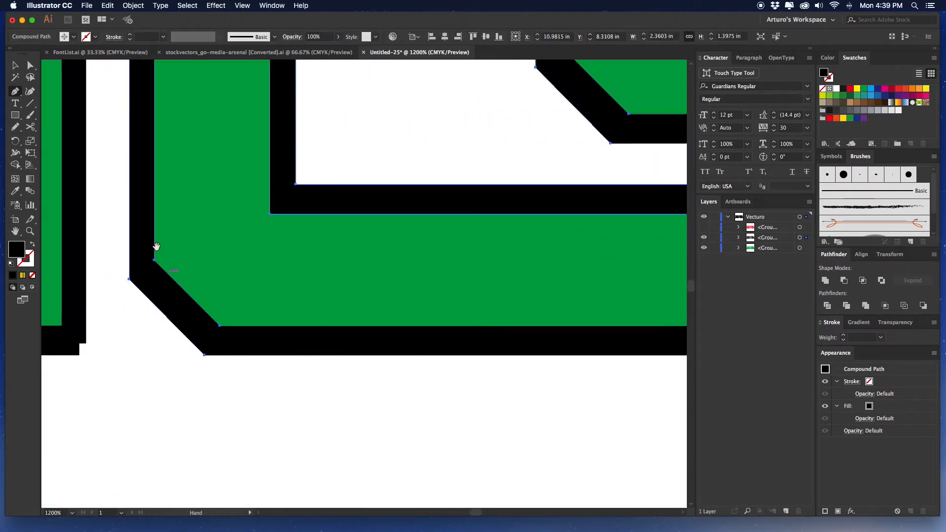
drag(157, 247, 141, 368)
drag(200, 323, 230, 530)
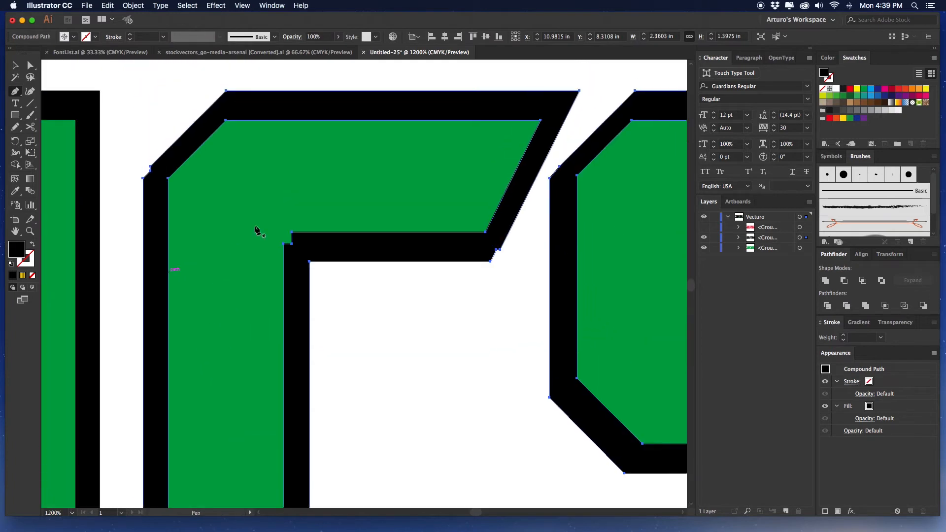
click(292, 244)
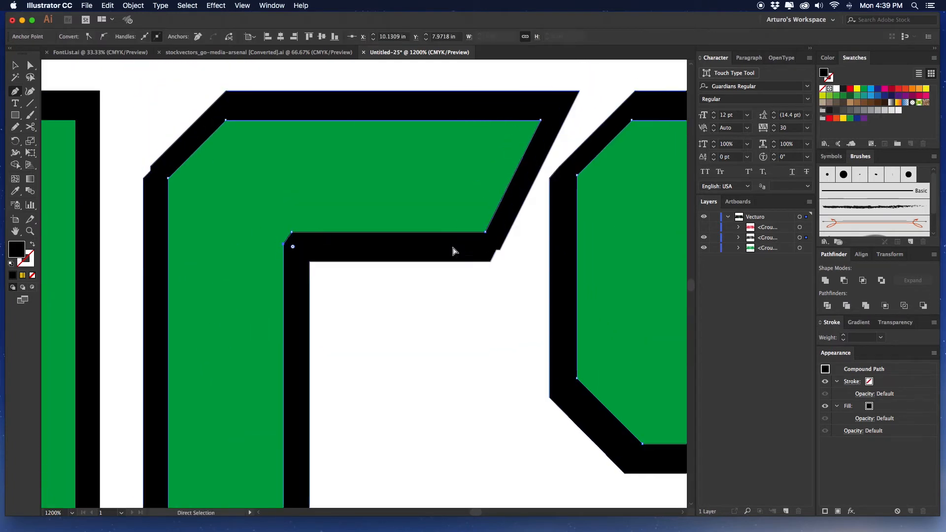
super+click(492, 250)
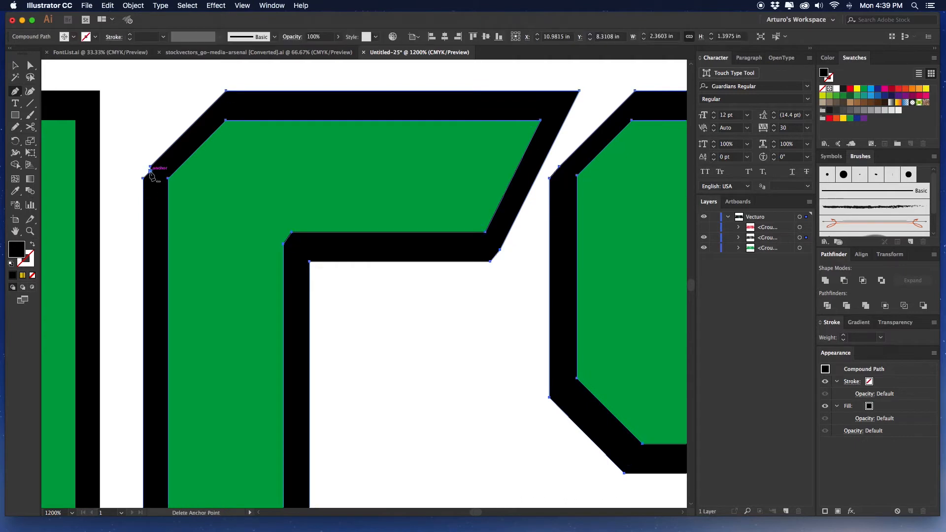
Step: Delete the notch anchor points at the lower right and upper left corners of the I in GRAPHICS
drag(511, 308, 441, 186)
drag(46, 335, 440, 261)
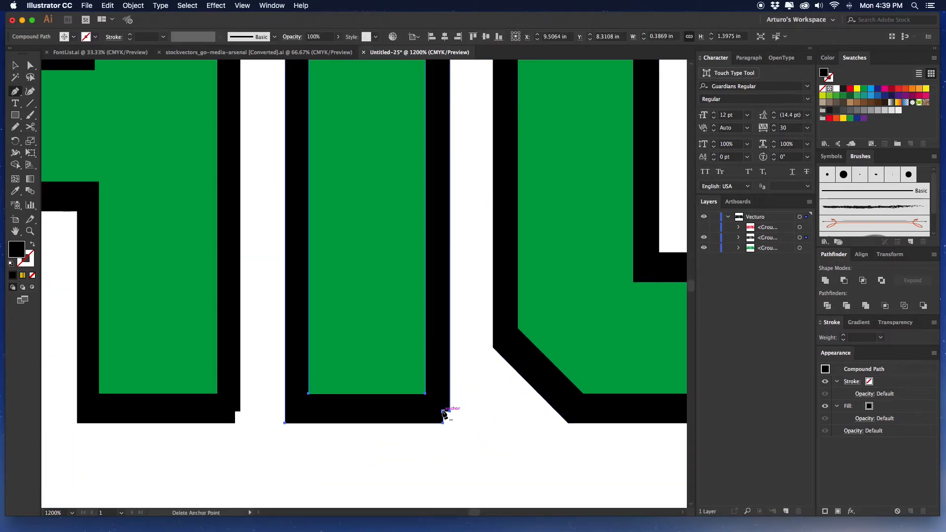
scroll(446, 414, up, 10)
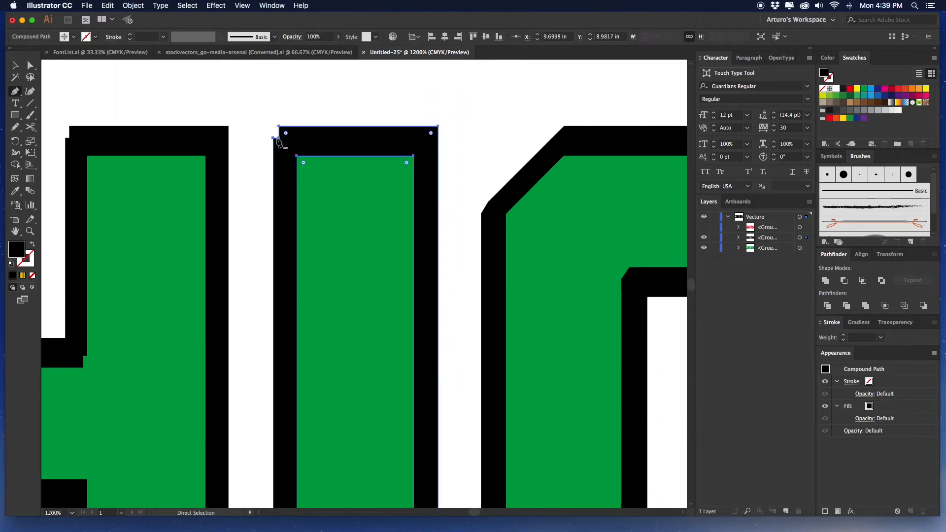
Step: Delete the notch anchor points at the top and foot of the H's right stem and at the crossbar's upper right junction
super+click(97, 141)
click(69, 138)
drag(170, 224, 320, 53)
super+click(211, 187)
click(233, 185)
drag(325, 377, 330, 123)
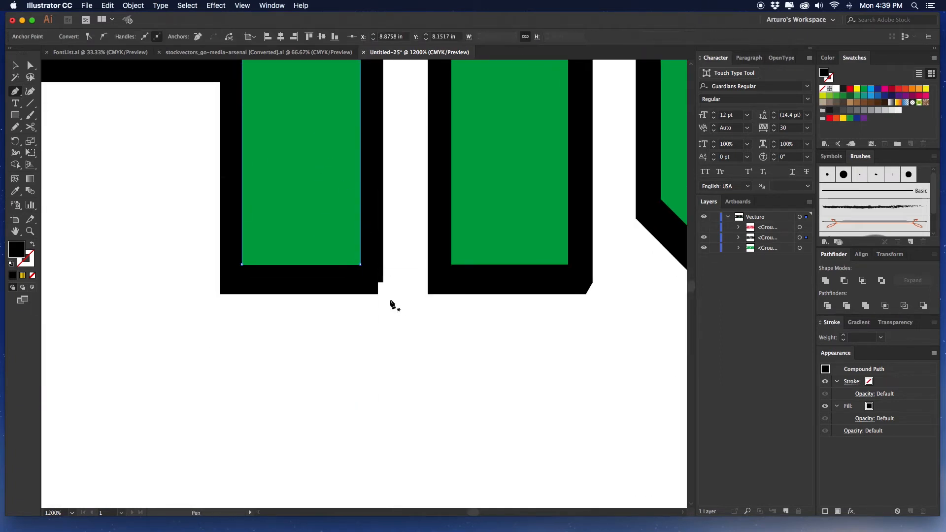
super+click(384, 284)
click(377, 283)
Step: Delete the notch anchor points at the H crossbar's lower left junction and at the foot and top of its left stem
drag(276, 215, 621, 443)
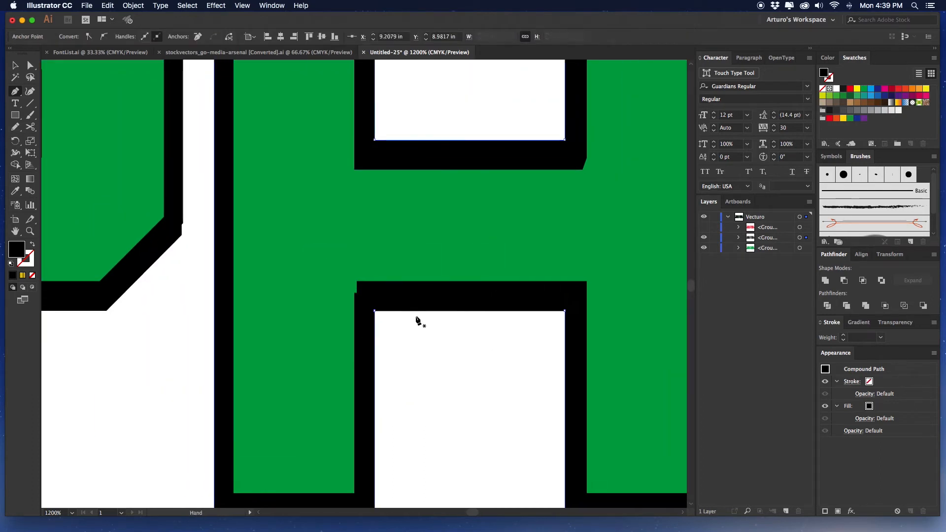
super+click(392, 305)
click(357, 294)
drag(359, 385, 371, 285)
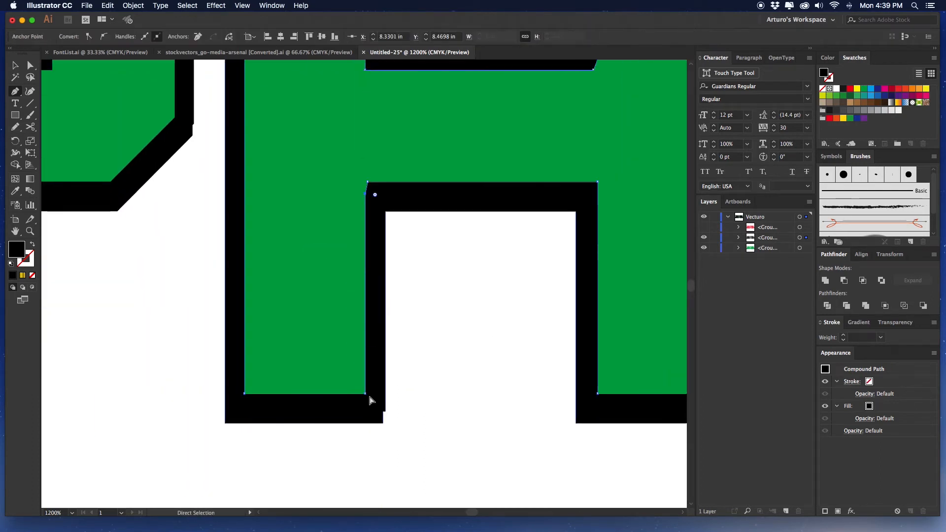
super+click(369, 398)
click(384, 412)
drag(306, 271, 328, 463)
drag(292, 124, 305, 243)
super+click(276, 148)
click(260, 151)
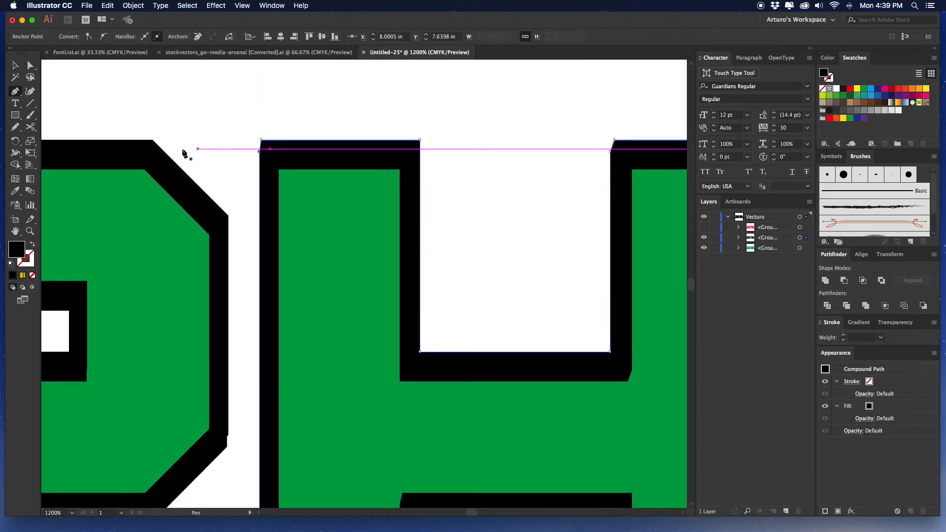
Step: Delete the notch anchor points at the lower corners of the P's counter outline and at the bowl's outer lower right bevel
drag(59, 155, 369, 105)
drag(199, 103, 290, 103)
drag(417, 296, 387, 249)
super+click(270, 276)
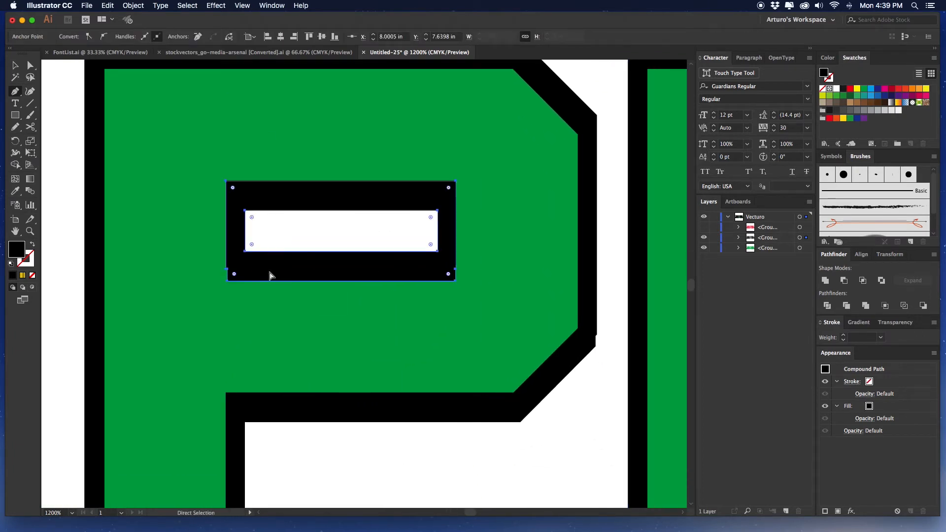
drag(228, 270, 226, 270)
drag(497, 318, 460, 288)
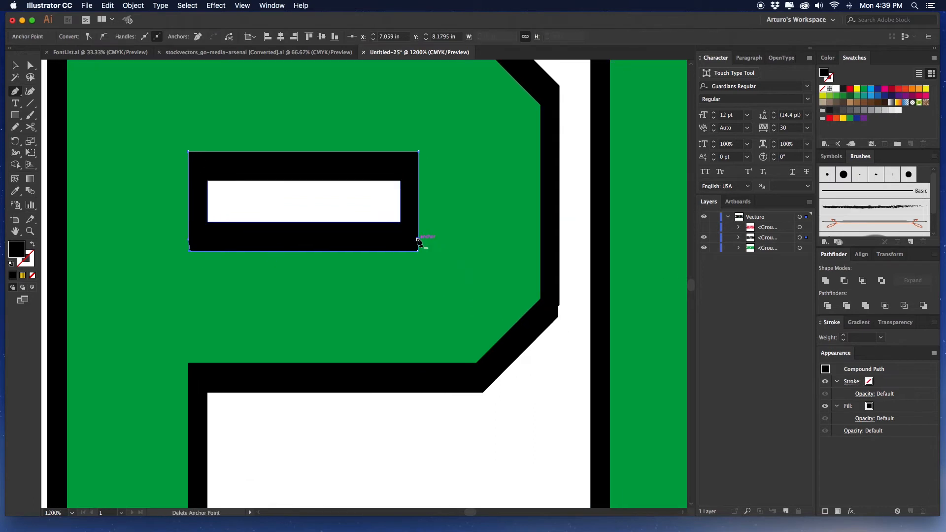
drag(545, 329, 474, 332)
super+click(510, 271)
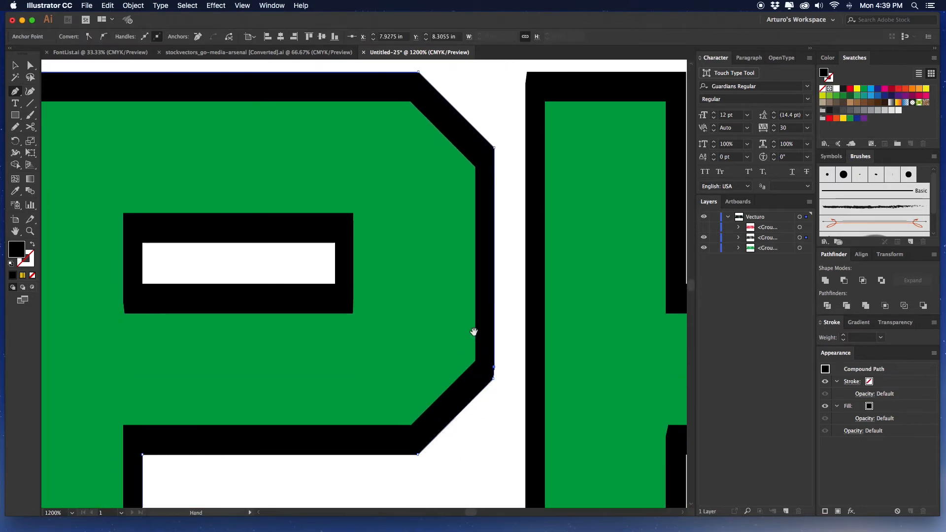
Step: Delete the extra anchor point that notches the lower-left corner of the P's black shadow shape
drag(405, 495, 428, 327)
drag(309, 459, 389, 332)
drag(134, 362, 330, 353)
super+click(327, 351)
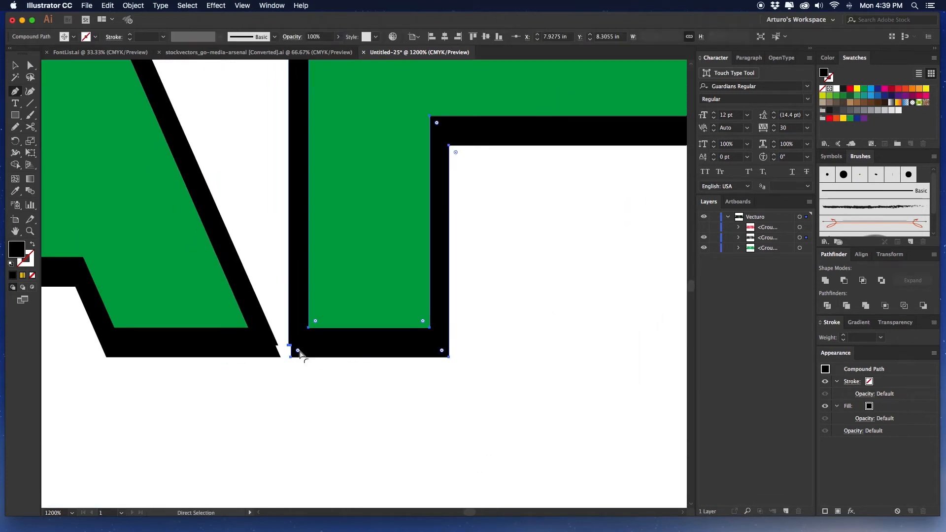
click(292, 346)
Step: Delete the extra shadow anchor points at the A's lower-right corner and at the left end of its crossbar
drag(332, 285, 420, 444)
drag(403, 319, 414, 473)
drag(375, 448, 501, 304)
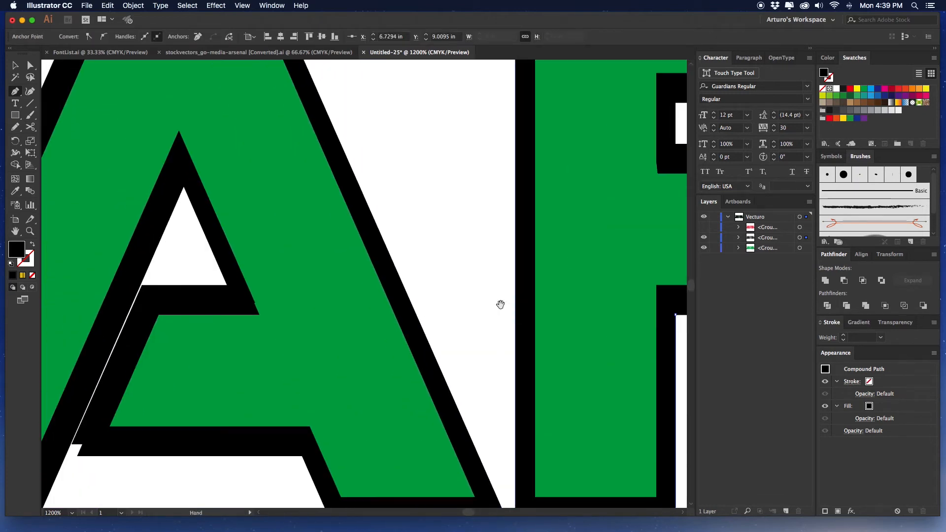
drag(369, 496, 417, 373)
super+click(468, 382)
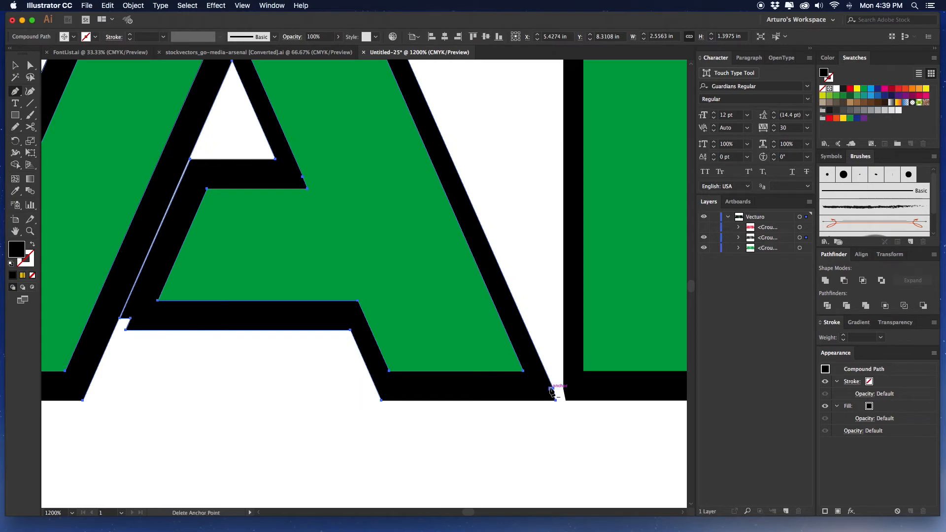
click(553, 389)
drag(140, 384, 371, 471)
click(360, 404)
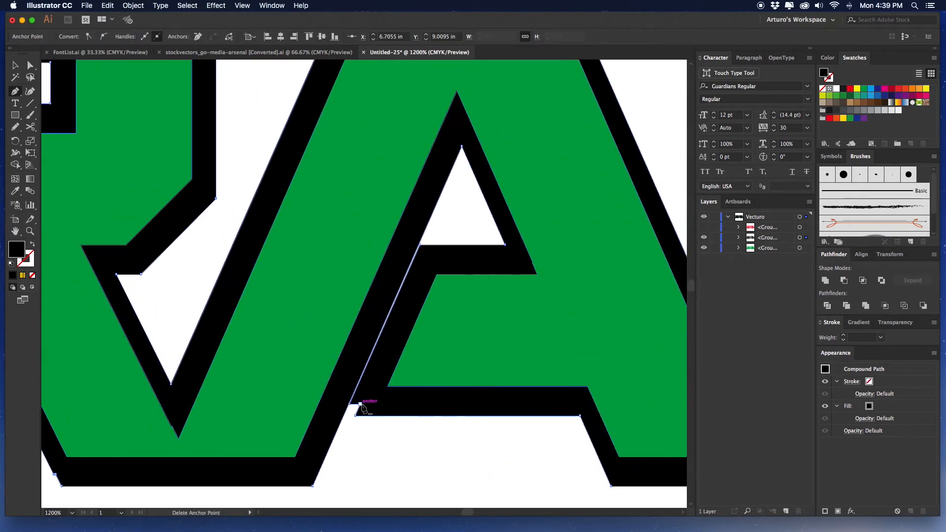
Step: Delete the extra shadow anchor points in the V-shaped notch between R and A and at the lower-left corner of the R's leg
drag(459, 320, 423, 430)
drag(441, 296, 428, 383)
drag(243, 196, 479, 106)
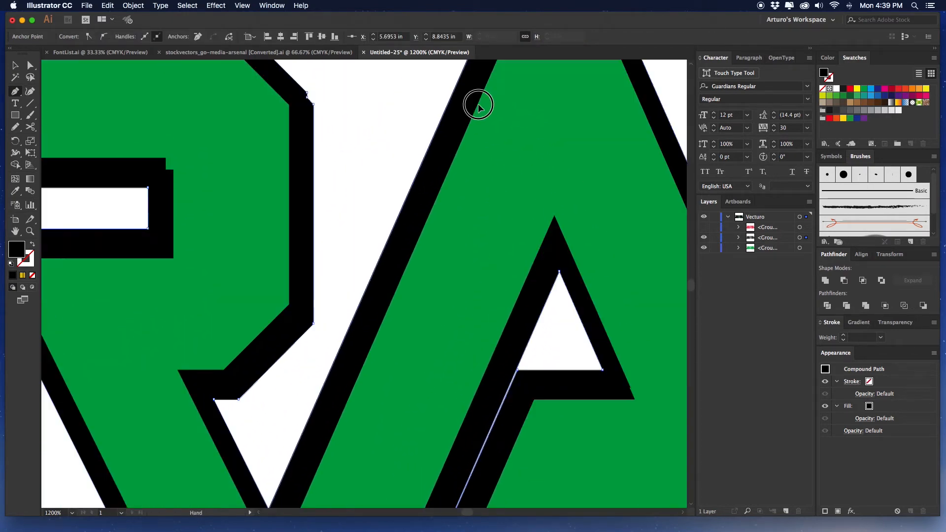
drag(371, 448, 414, 256)
click(405, 340)
click(404, 341)
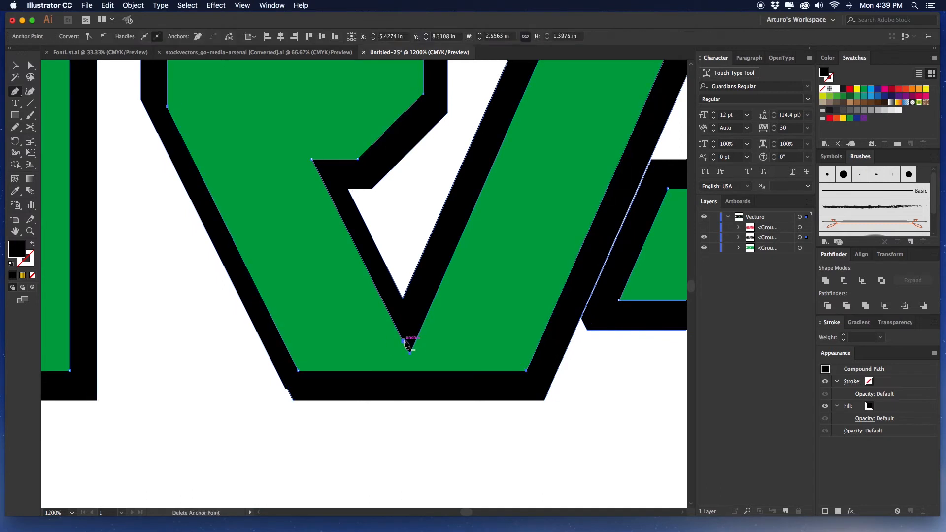
super+click(295, 390)
click(286, 388)
Step: Delete the extra shadow anchor points at the upper-right corners of the R's counter and outer bowl
drag(318, 293, 344, 454)
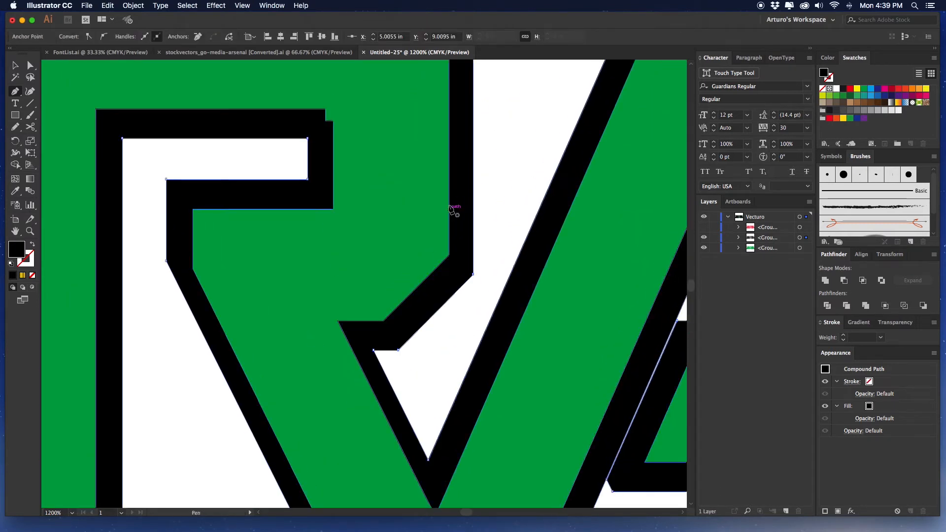
drag(350, 163, 319, 251)
super+click(356, 170)
click(358, 149)
click(466, 139)
Step: Delete the extra shadow anchor point at the lower-left corner of the R's vertical stem
drag(202, 302, 380, 212)
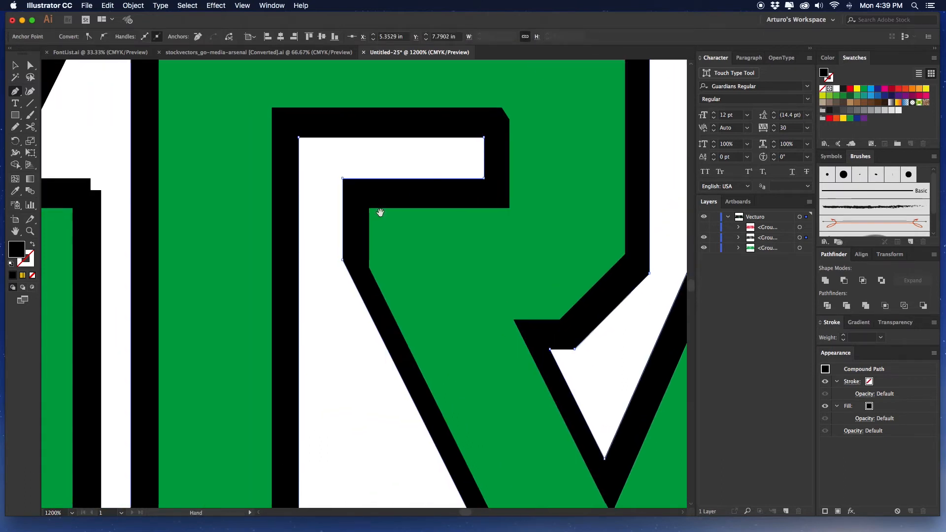
drag(364, 362, 371, 188)
click(150, 377)
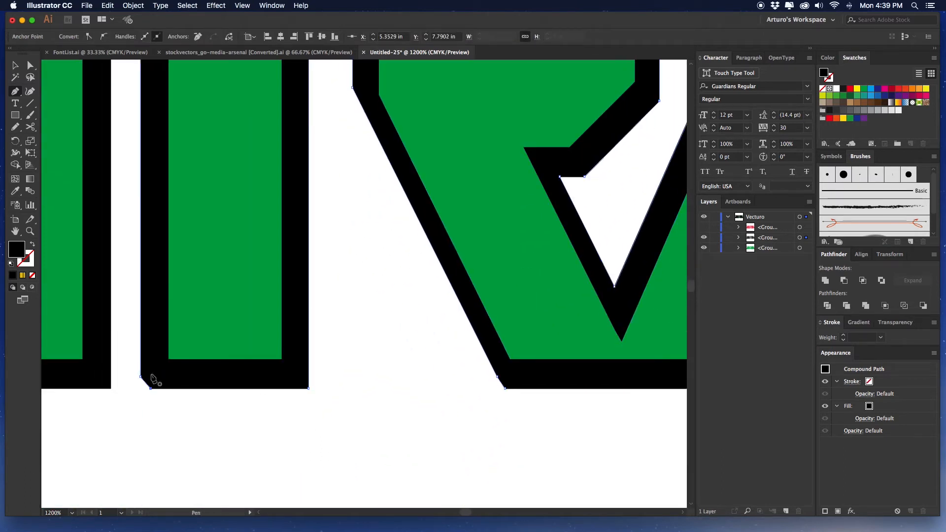
Step: Delete the extra shadow anchor points at the G's upper-right tip and at the upper-right corner of its inner bar
drag(177, 123, 277, 316)
drag(269, 163, 289, 344)
drag(237, 207, 316, 202)
super+click(307, 181)
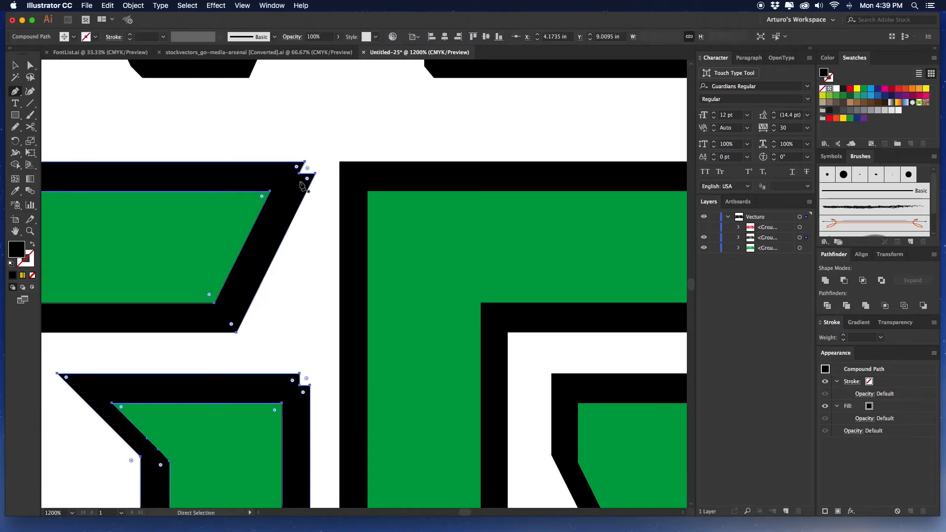
click(299, 174)
drag(300, 378, 340, 249)
super+click(341, 284)
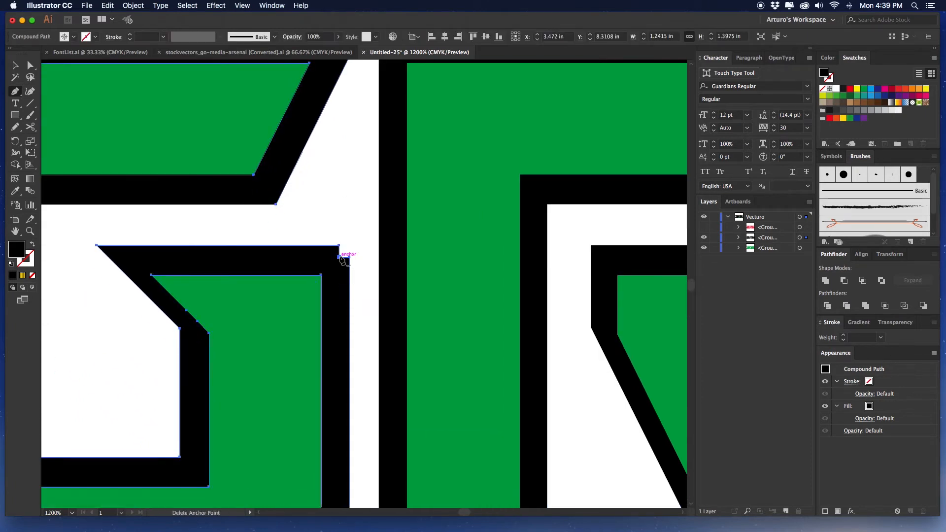
click(339, 257)
Step: Delete the extra shadow anchor points at the inner and outer lower-left corners of the G
drag(279, 336, 435, 153)
drag(294, 345, 438, 322)
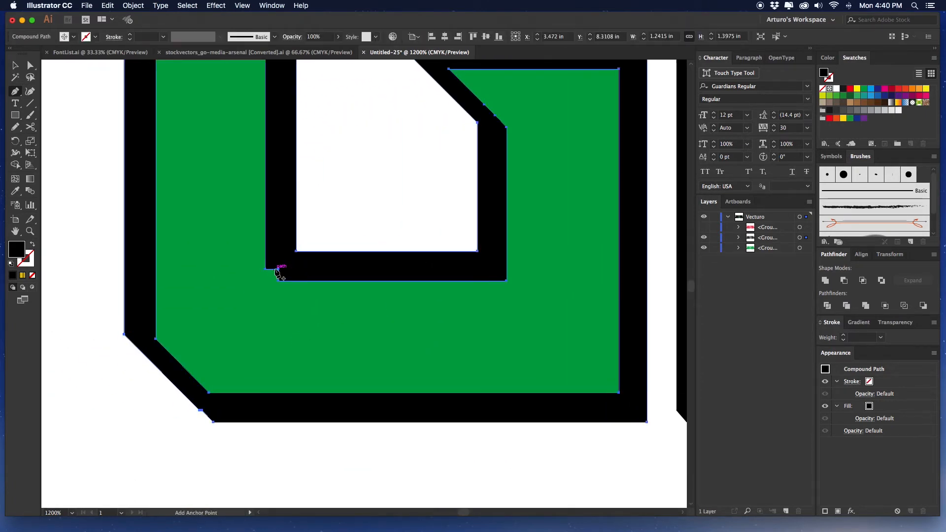
click(277, 269)
click(203, 411)
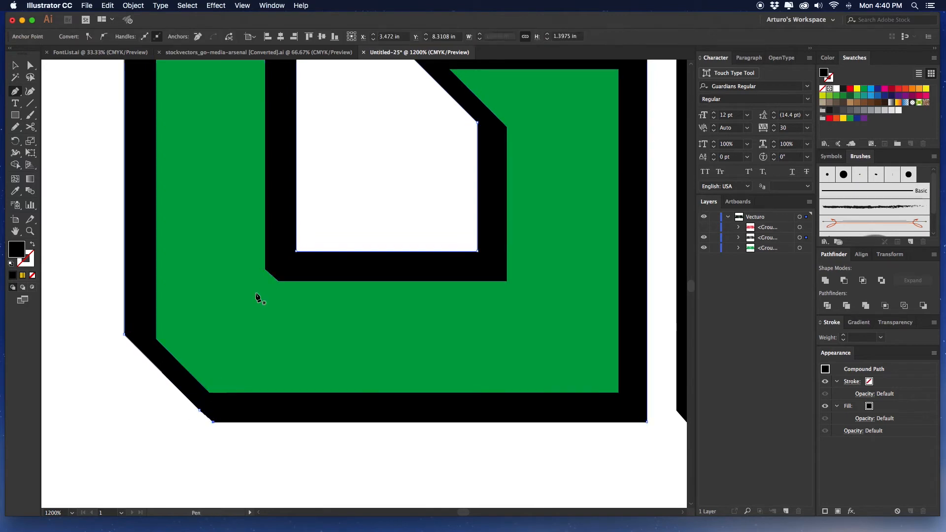
Step: Delete the stray line segment and its leftover point inside the G's upper-left shadow corner
scroll(258, 295, up, 10)
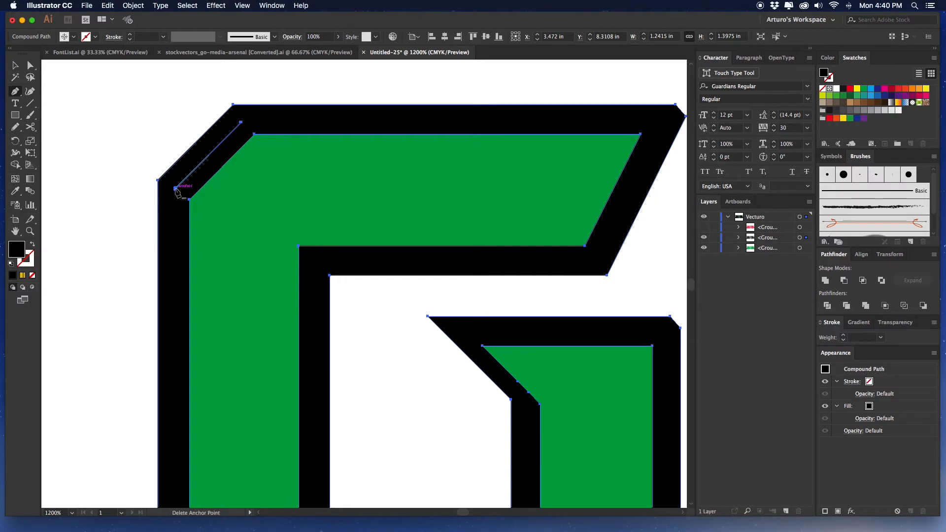
click(175, 188)
key(Delete)
key(Delete)
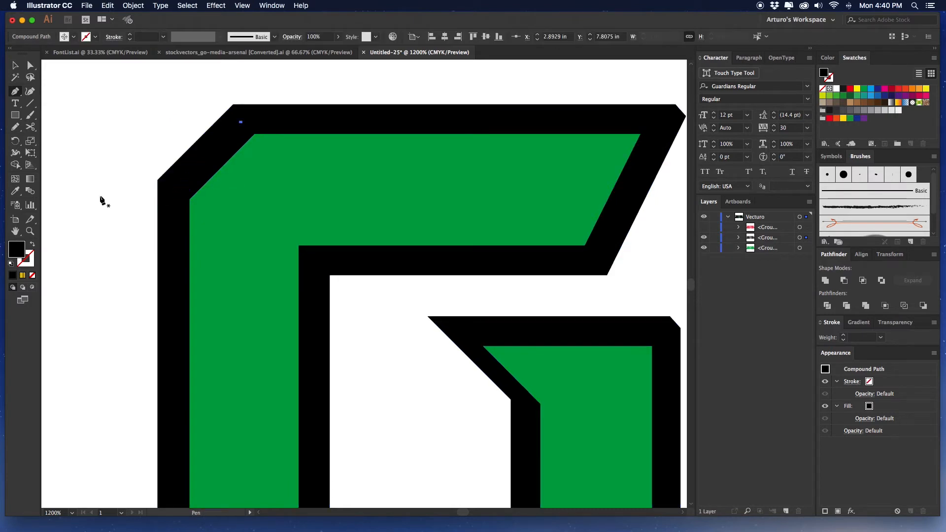
Step: Inspect the cleaned-up black shadow edges across both lines of the VECTURO GRAPHICS lettering
drag(431, 241, 206, 229)
key(v)
key(super+minus)
key(super+minus)
key(super+minus)
drag(616, 228, 220, 226)
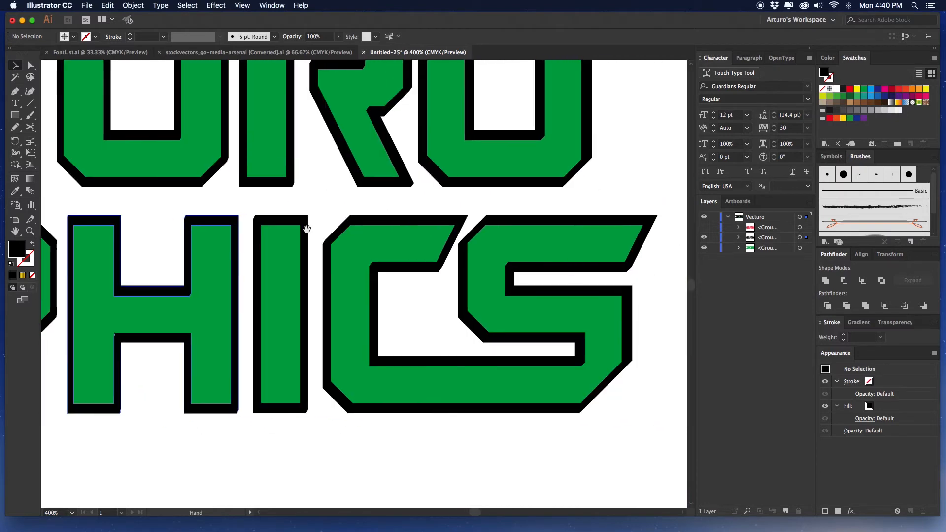
drag(523, 242, 410, 241)
drag(185, 247, 530, 254)
key(super+minus)
key(super+minus)
key(super+minus)
key(super+equal)
drag(393, 144, 446, 150)
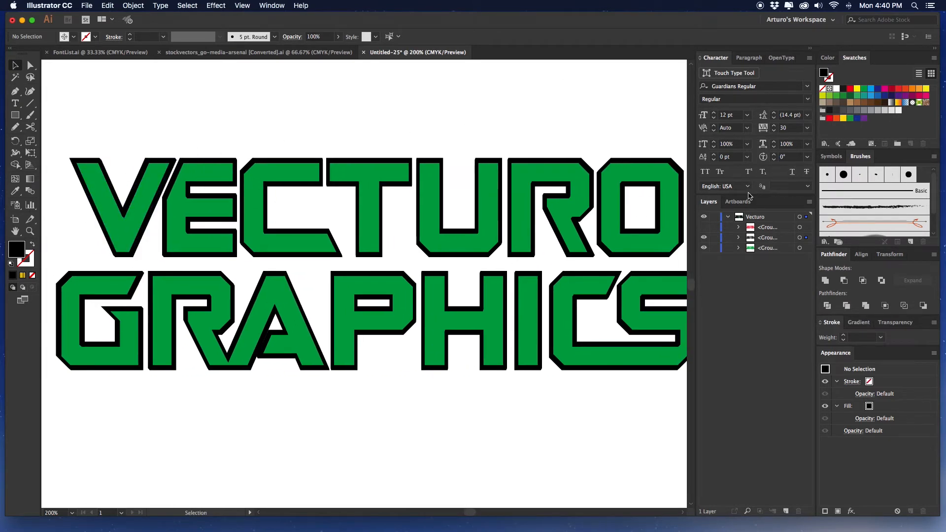
Step: Make the hidden red outline group in the Vecturo layer visible over the green and black lettering
click(704, 228)
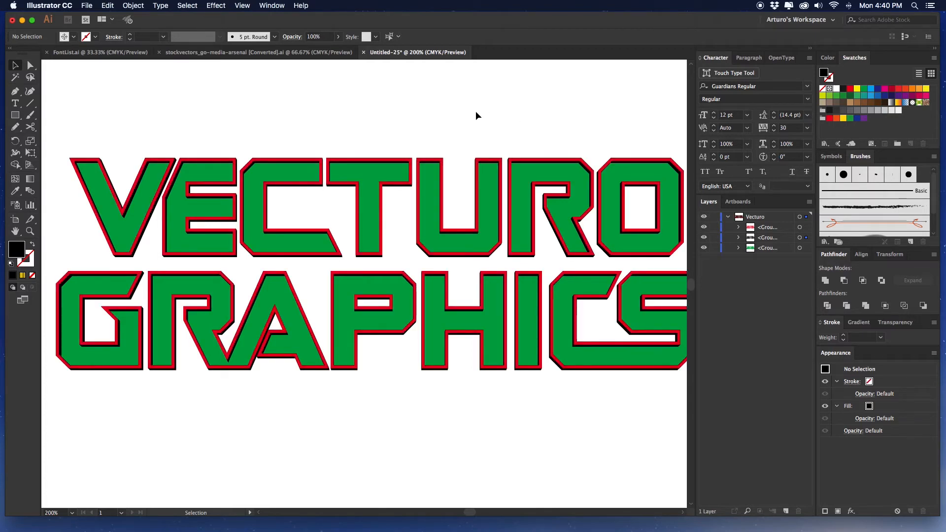
key(super+minus)
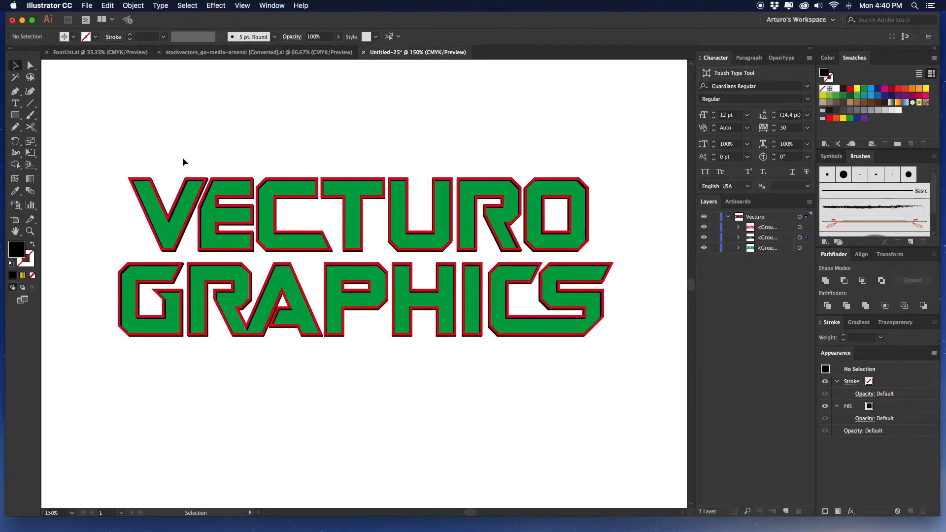
key(super+minus)
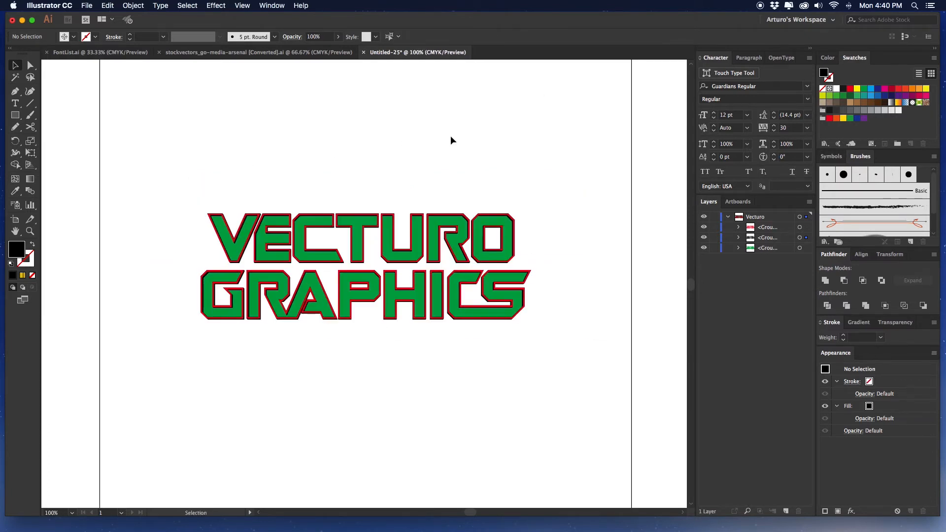
Step: Scale all the lettering up proportionally about its center until it spans most of the artboard's width, and deselect it
key(super+minus)
click(371, 302)
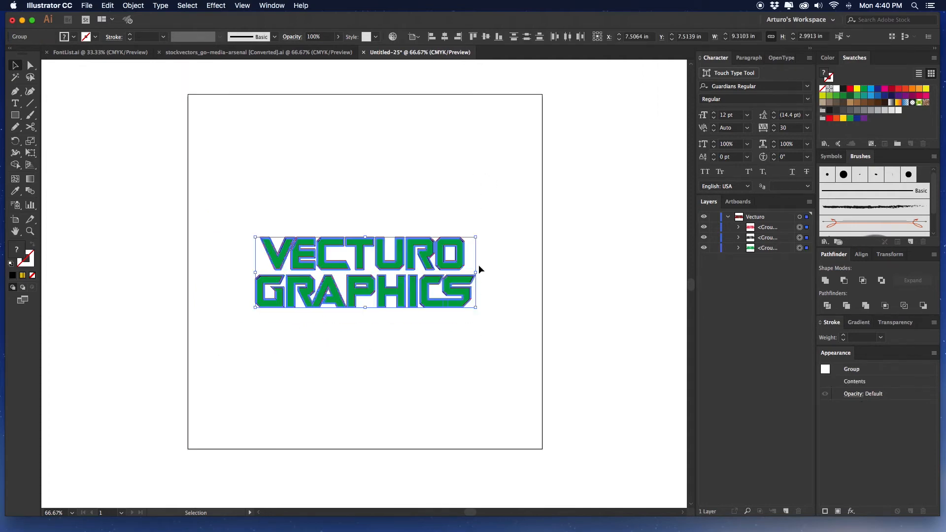
drag(476, 273, 527, 271)
click(568, 250)
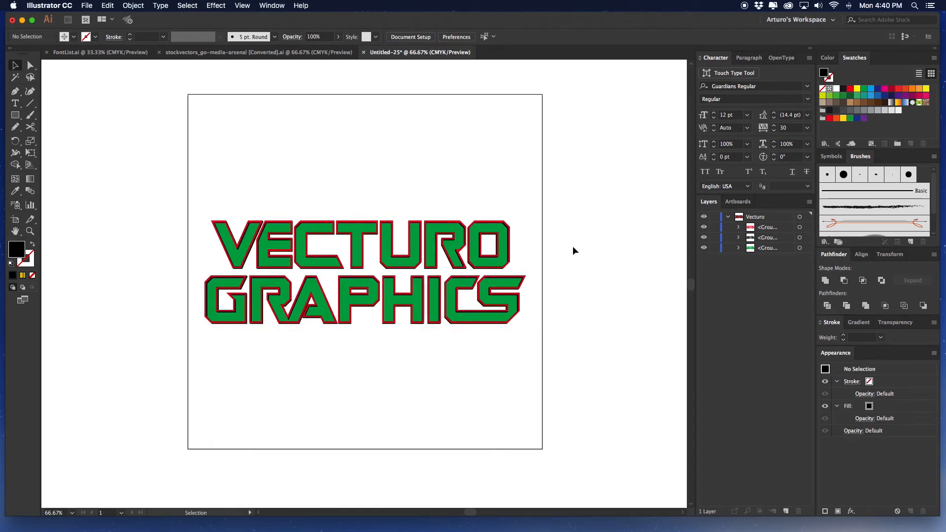
Step: Save the document as GuardiansLogo.ai in the _TUTORIALS/Guardians Logo folder on the 2TB drive, keeping the default Illustrator CC options
key(a)
key(super+s)
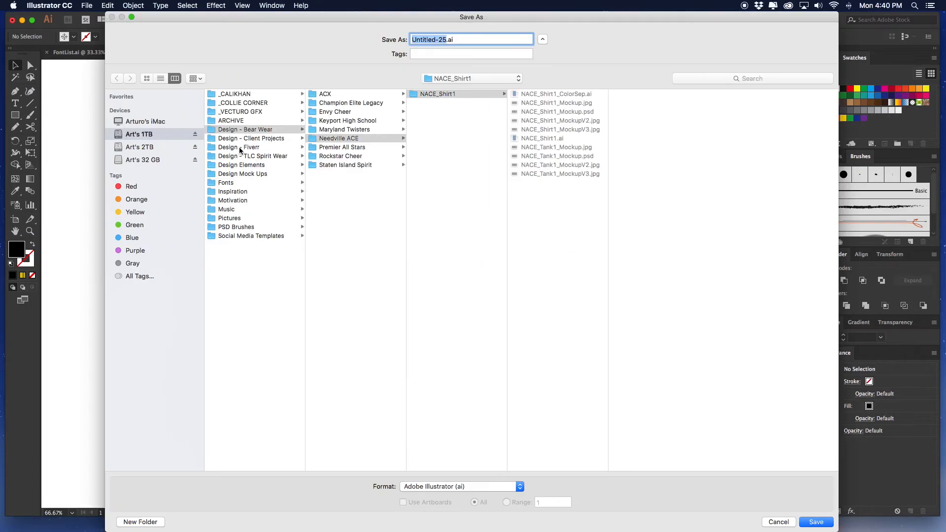
click(152, 147)
click(279, 112)
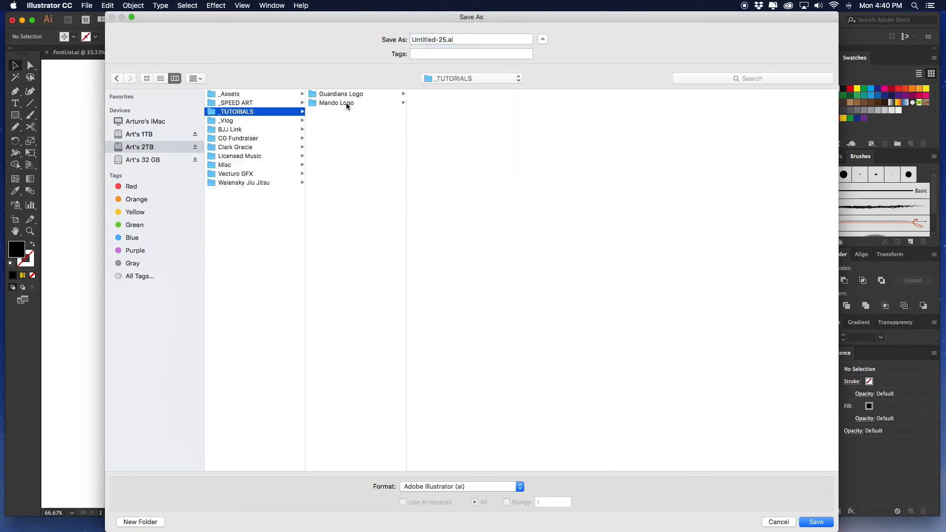
click(373, 98)
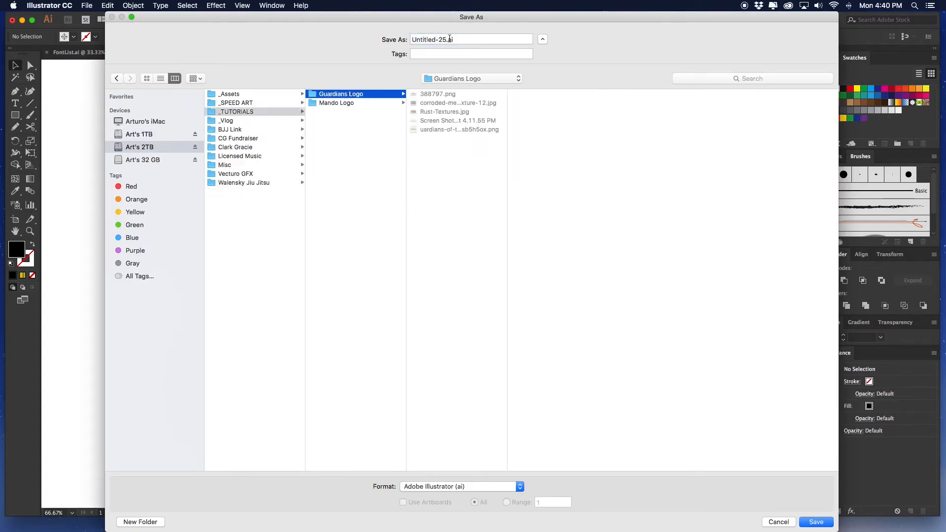
click(447, 39)
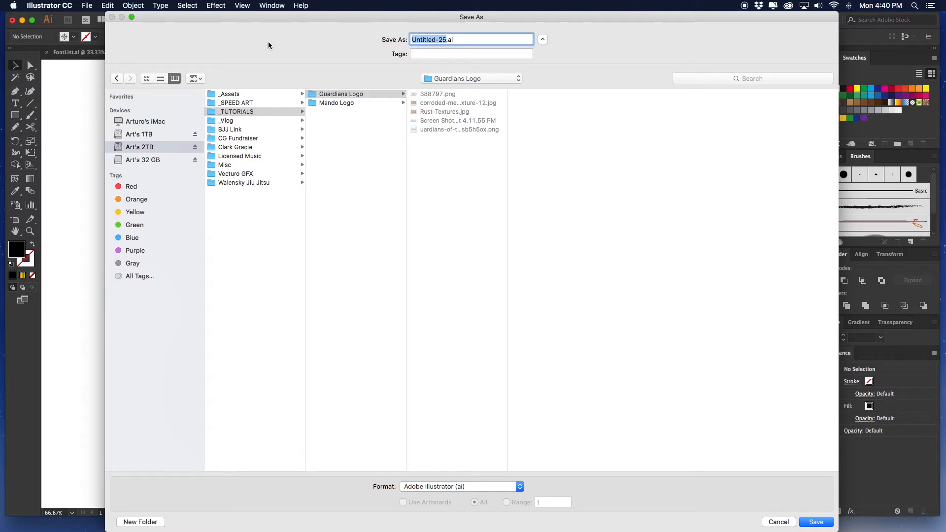
text(GuardiansLogo)
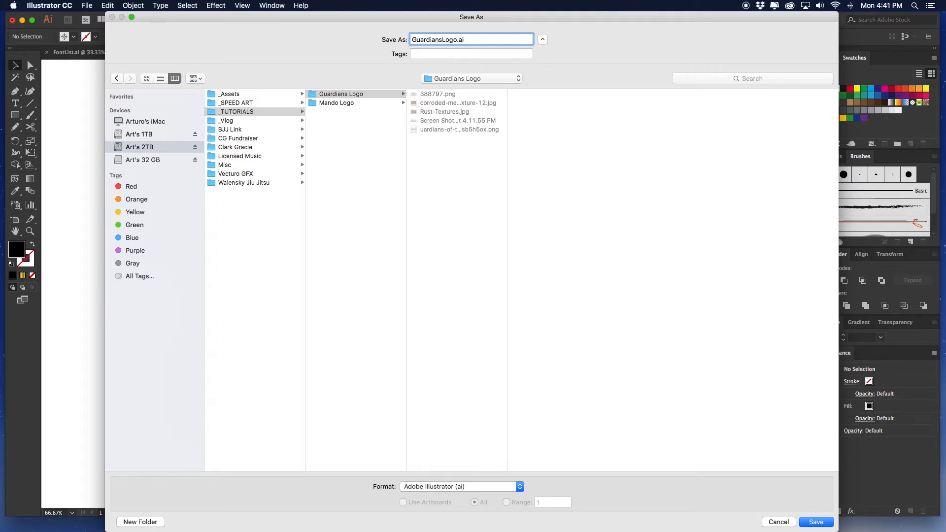
key(Return)
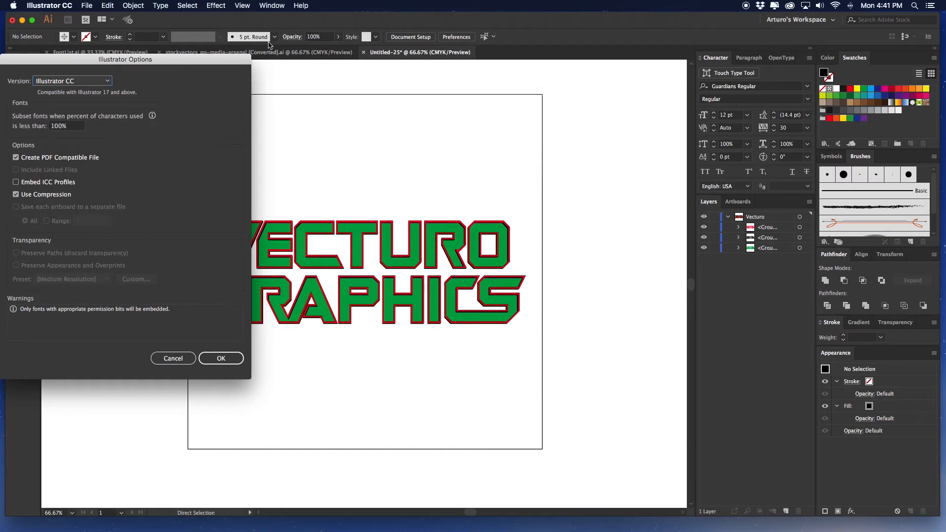
key(Return)
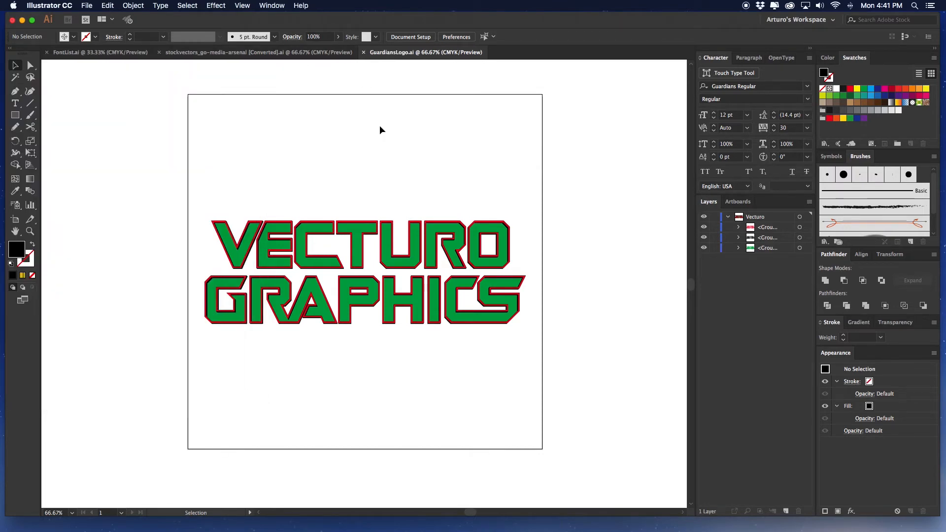
scroll(380, 128, down, 1)
scroll(380, 129, right, 1)
click(360, 126)
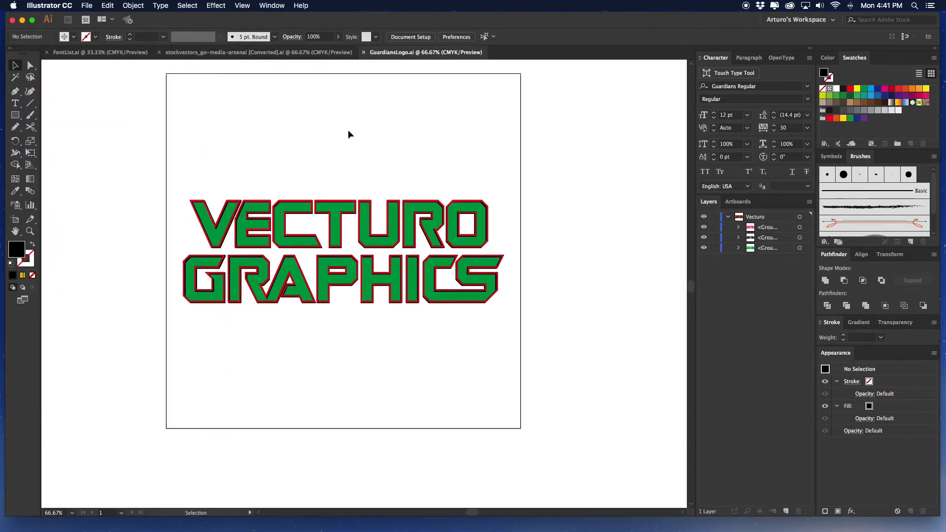
drag(224, 114, 254, 128)
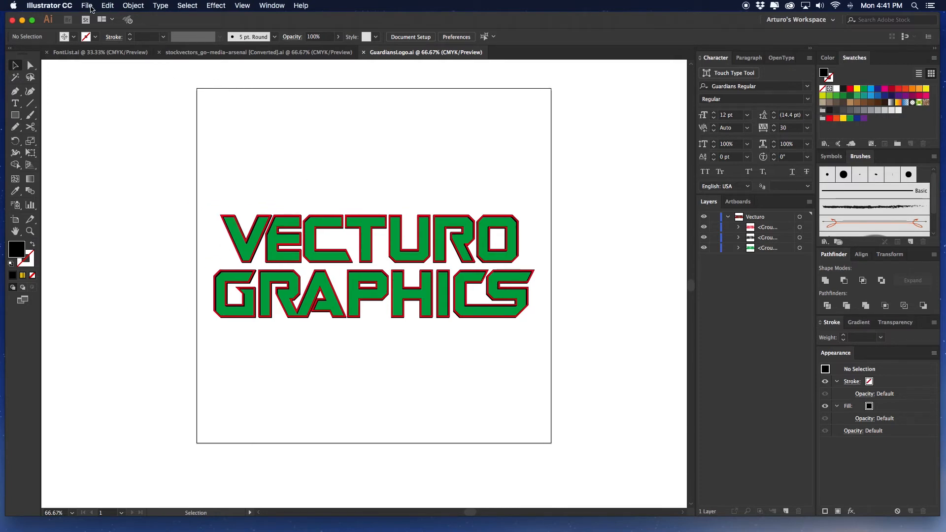
click(91, 6)
mouse_move(149, 171)
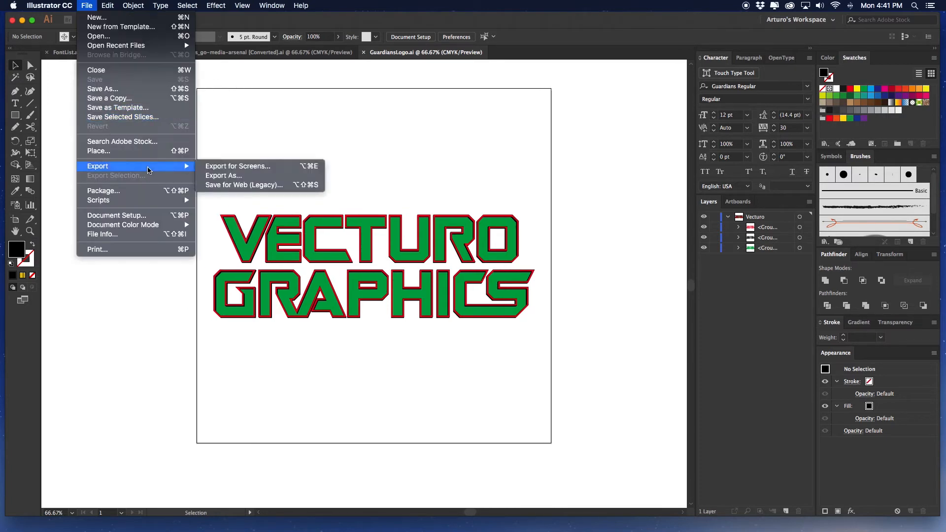
click(382, 108)
Step: Export the lettering in Photoshop (psd) format as GuardiansLogo.psd in the Guardians Logo folder
click(86, 5)
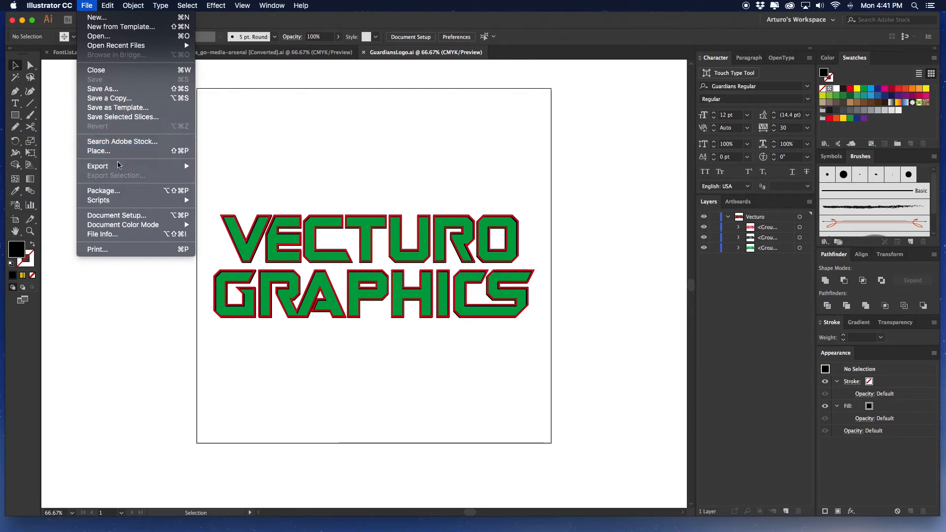
mouse_move(107, 168)
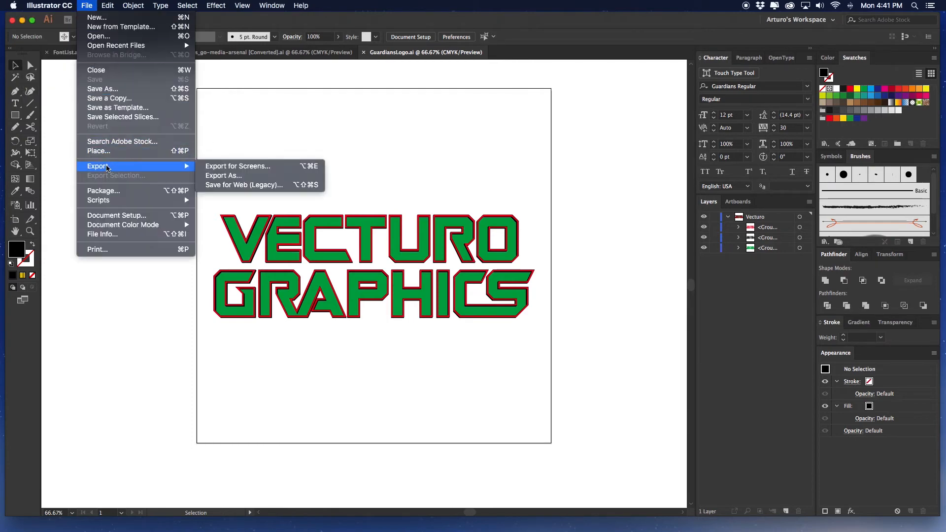
click(239, 177)
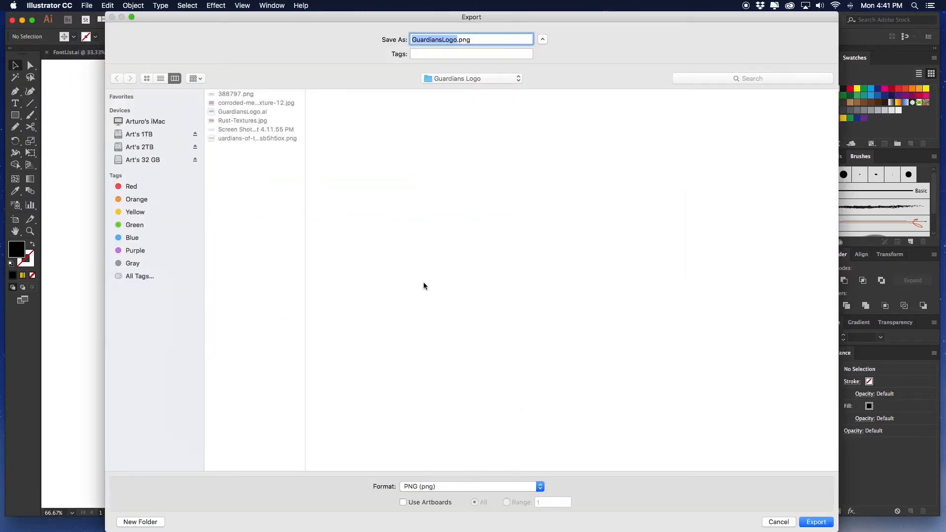
click(427, 486)
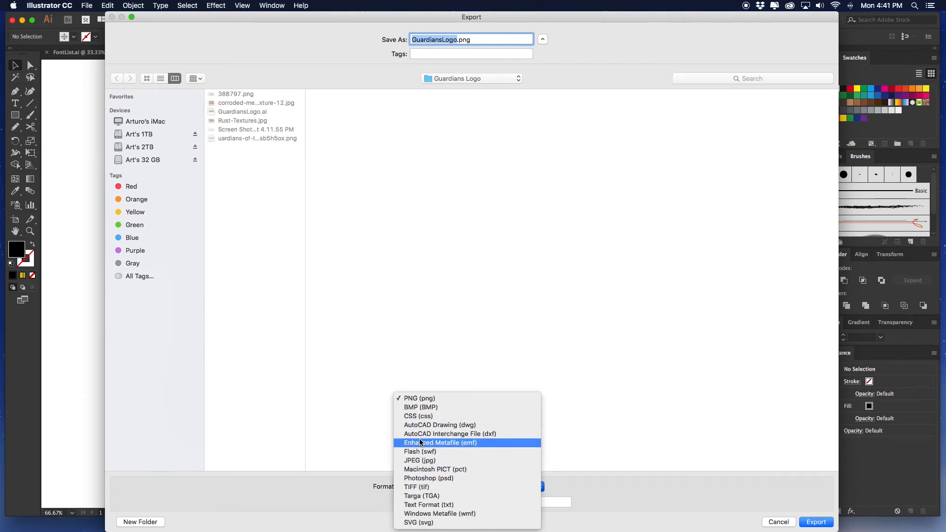
click(423, 478)
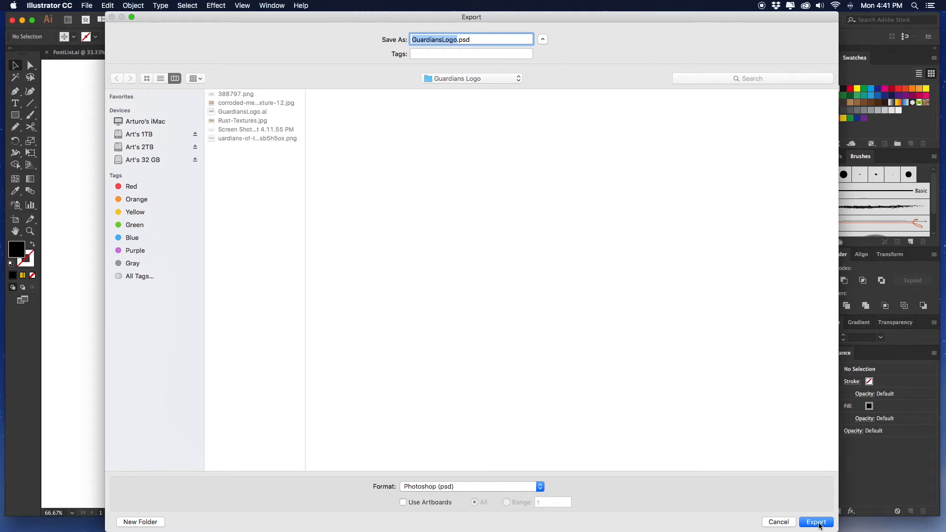
click(820, 526)
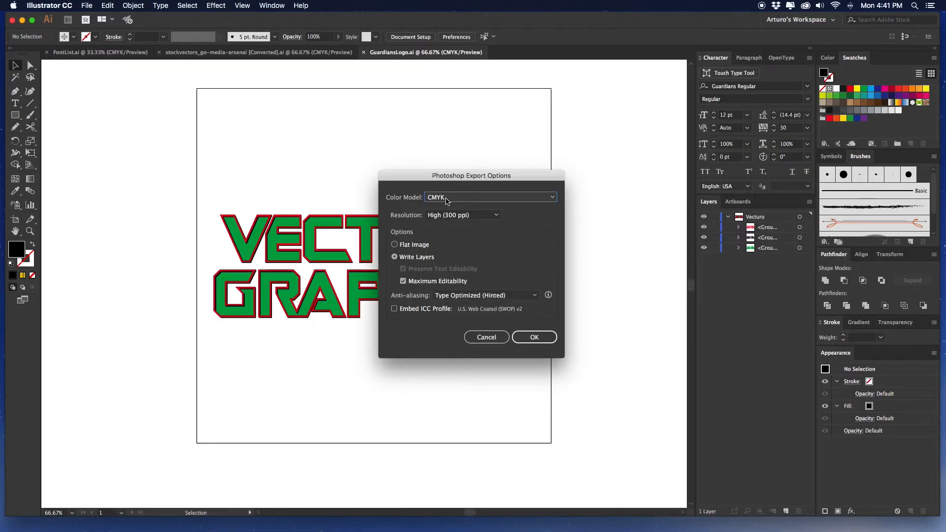
Step: Set the Photoshop export options to CMYK, High (300 ppi) and Write Layers with Maximum Editability, and complete the export
click(447, 197)
click(447, 208)
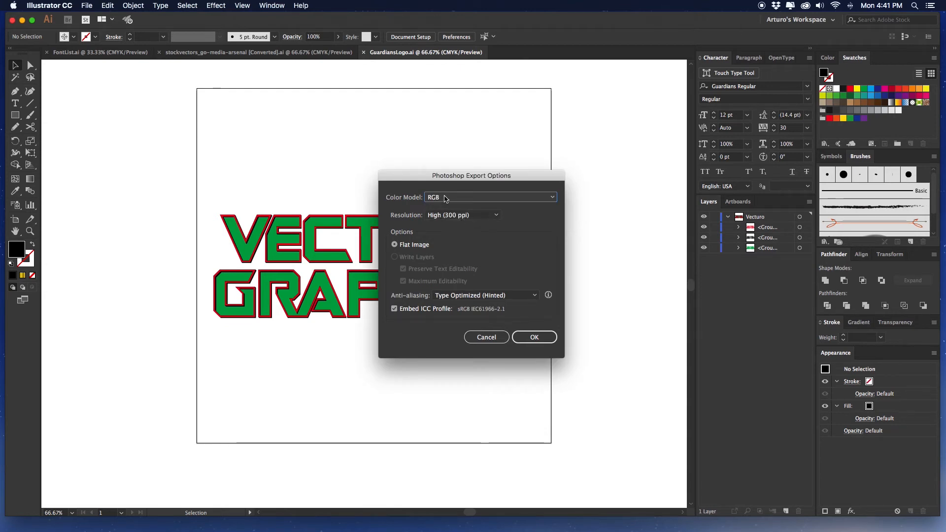
click(446, 197)
click(447, 218)
click(415, 257)
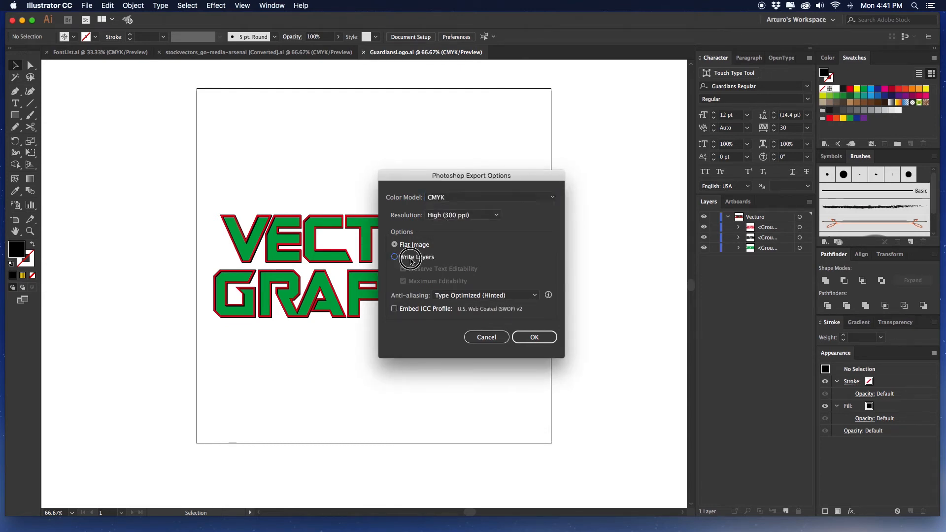
click(426, 285)
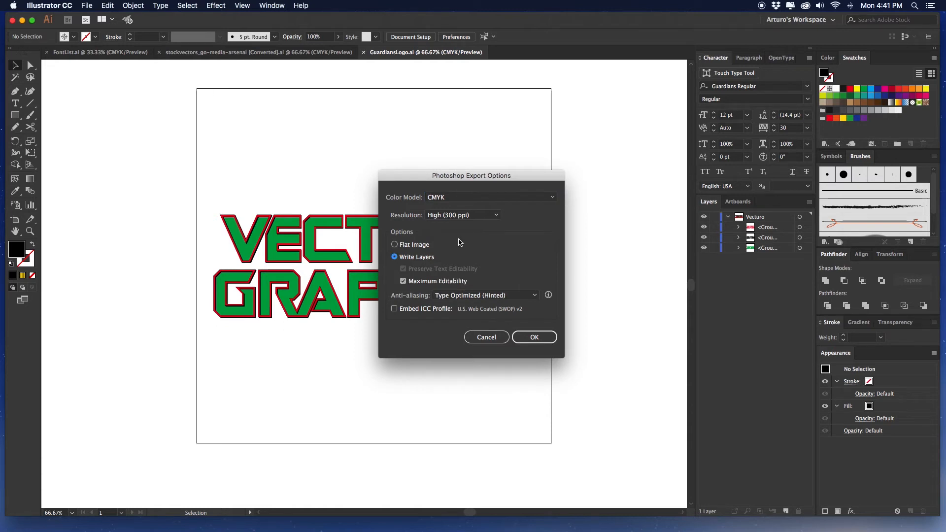
click(453, 216)
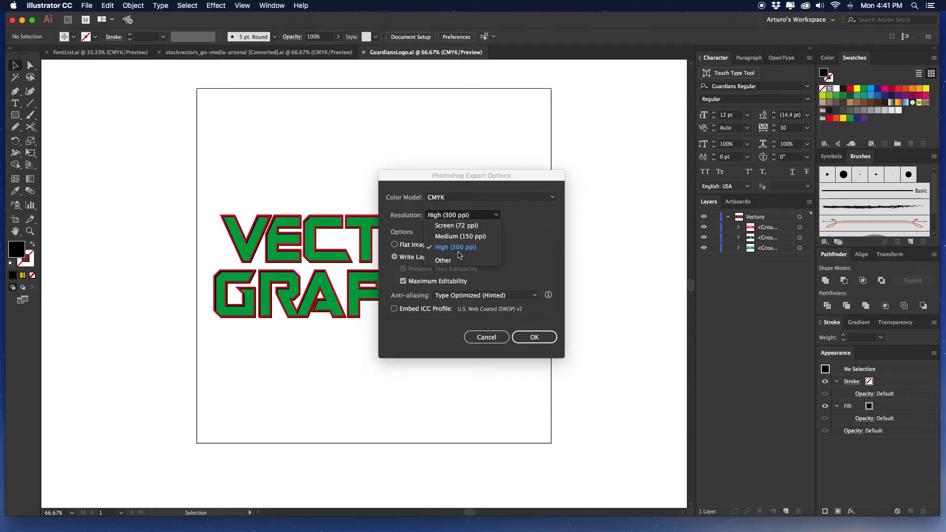
click(546, 253)
click(551, 335)
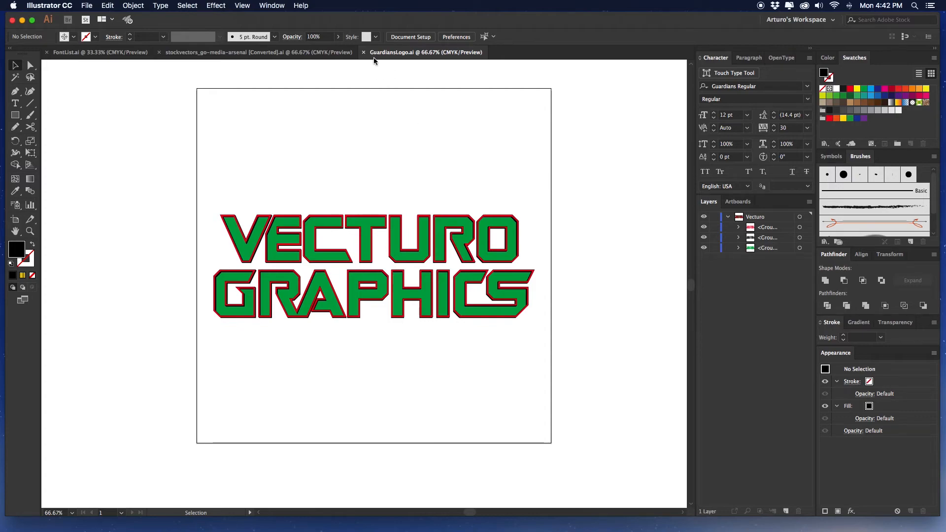
Step: Switch to the Guardians Logo folder in Finder and open GuardiansLogo.psd in Photoshop
key(super+q)
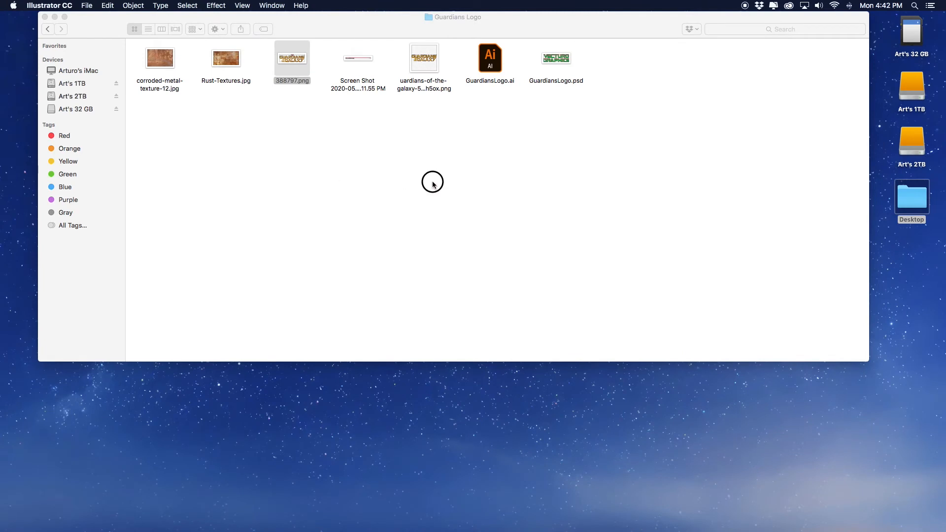
click(556, 62)
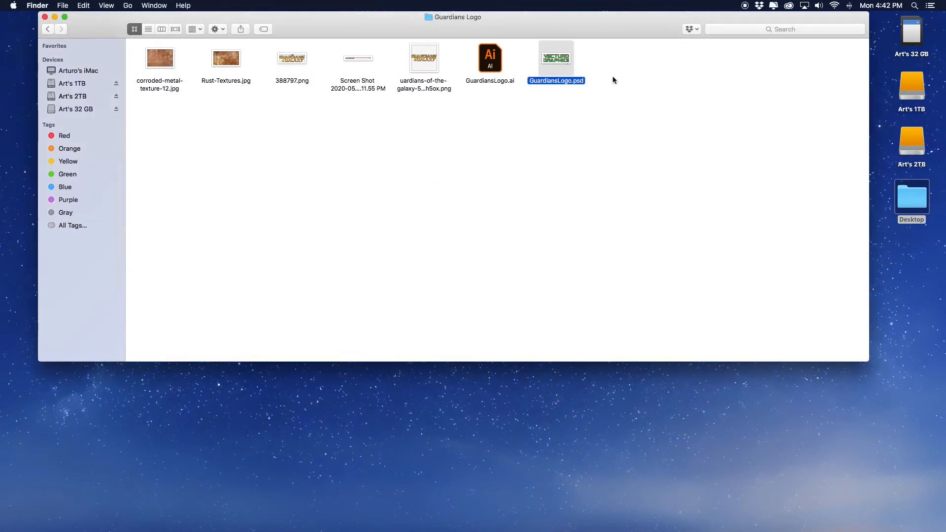
double_click(556, 59)
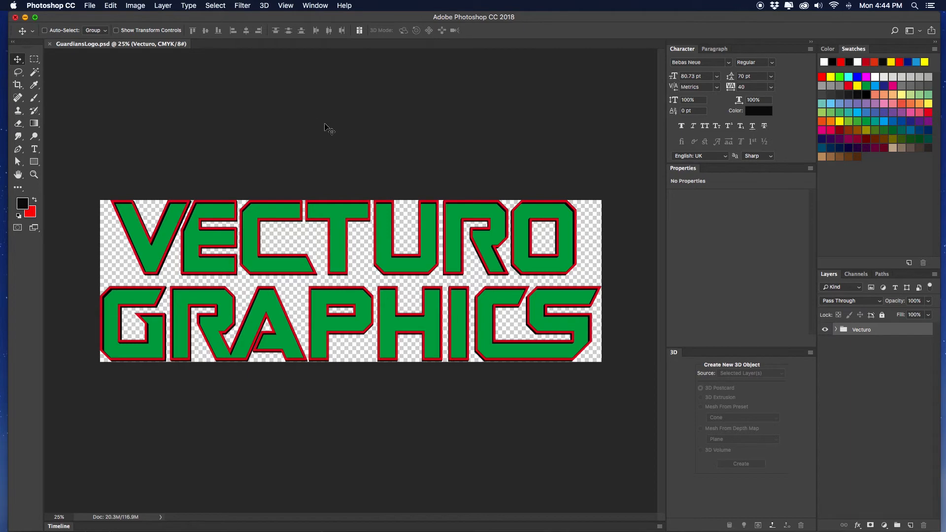
Step: Clear the 16:9 crop ratio and expand the canvas evenly around the lettering with the Crop tool to nearly twice its width
key(super+minus)
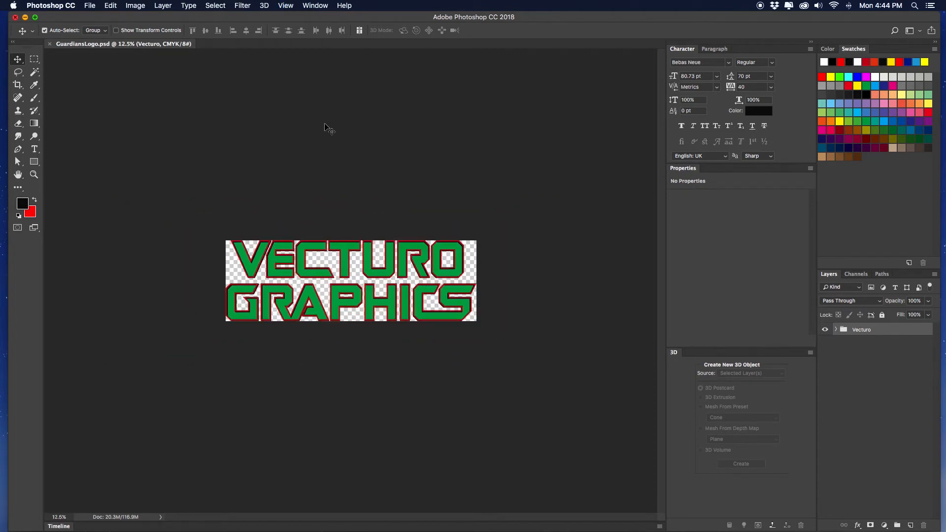
key(super+equal)
key(super+minus)
key(super+minus)
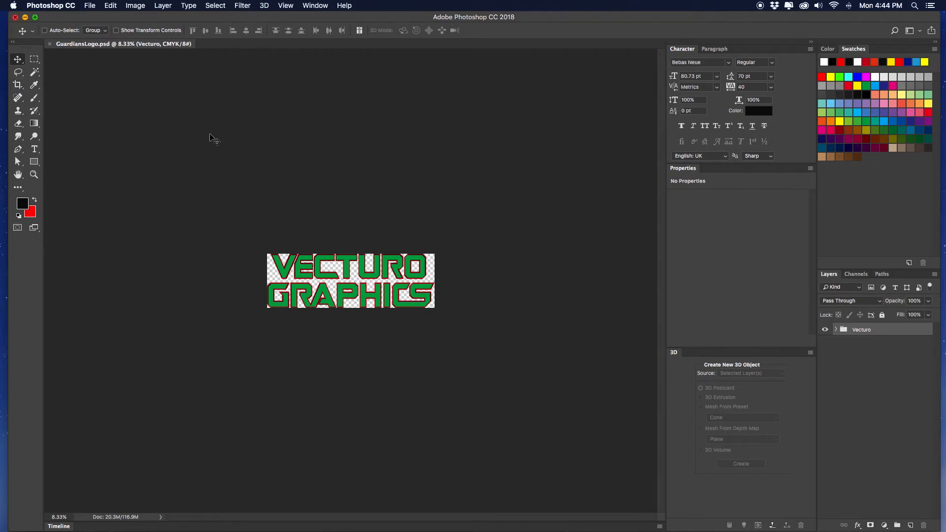
key(c)
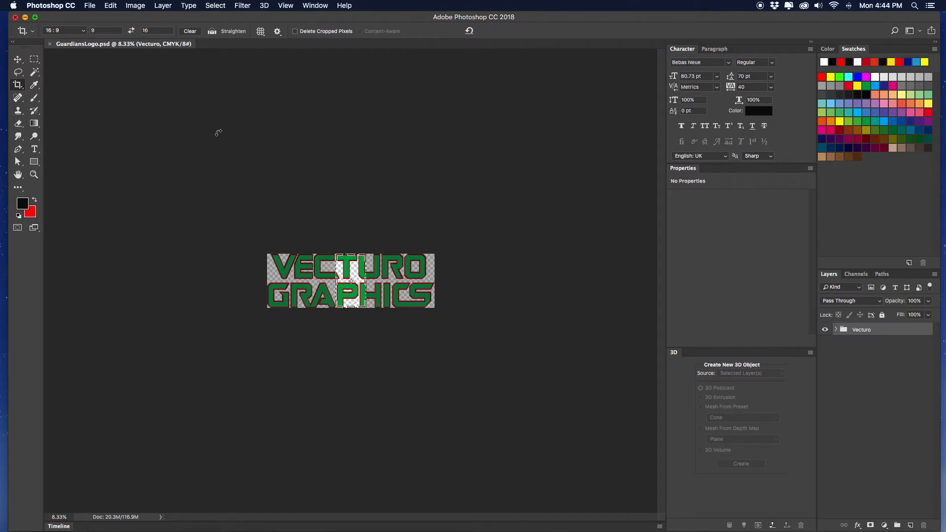
double_click(99, 30)
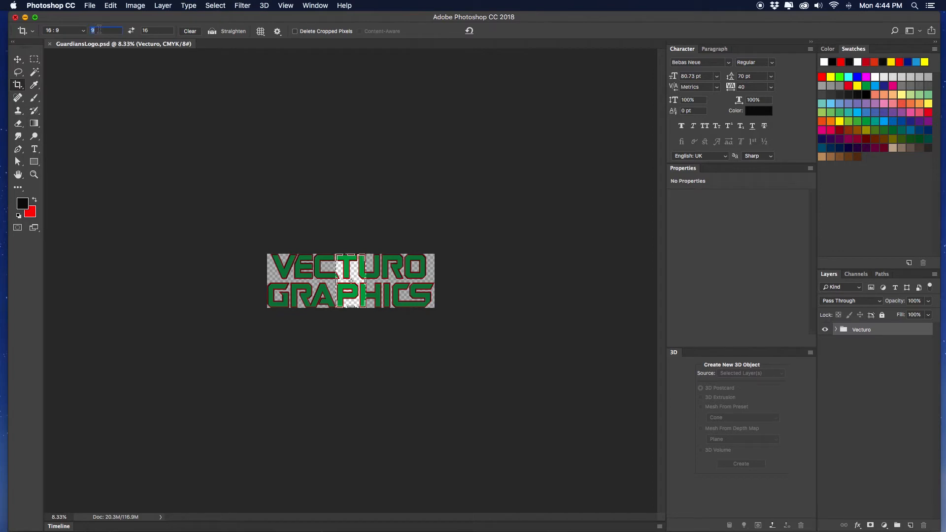
click(196, 32)
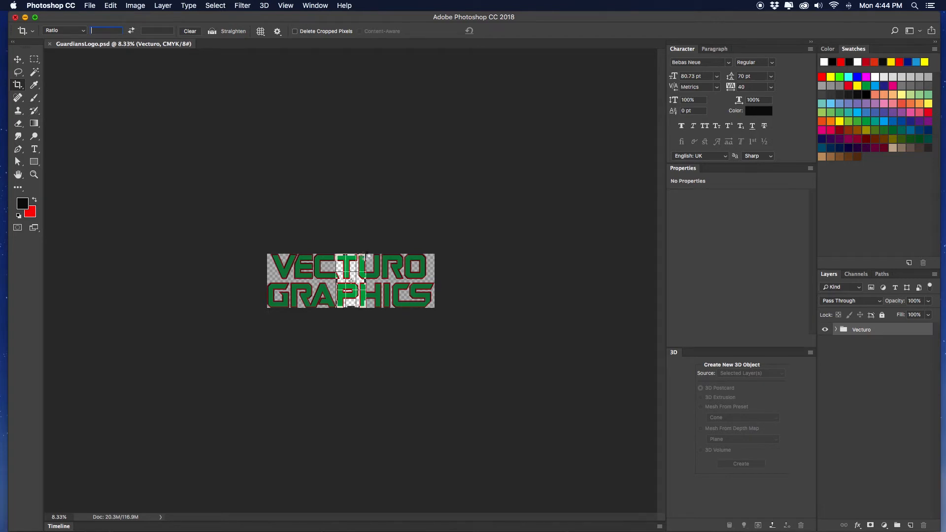
drag(365, 256, 507, 203)
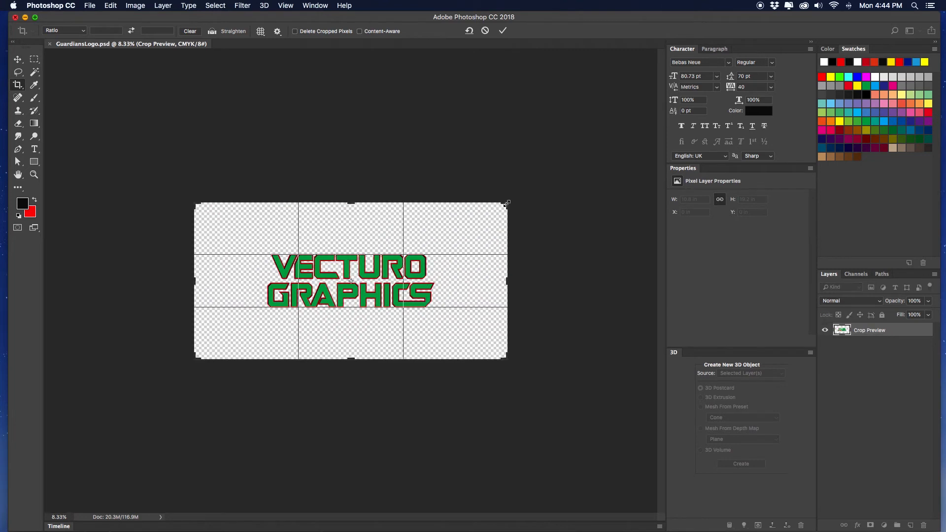
key(Return)
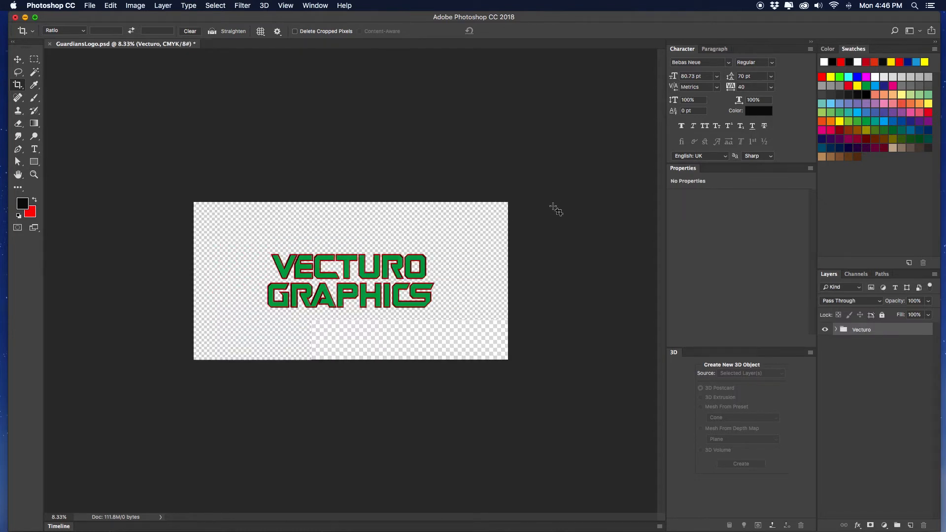
key(v)
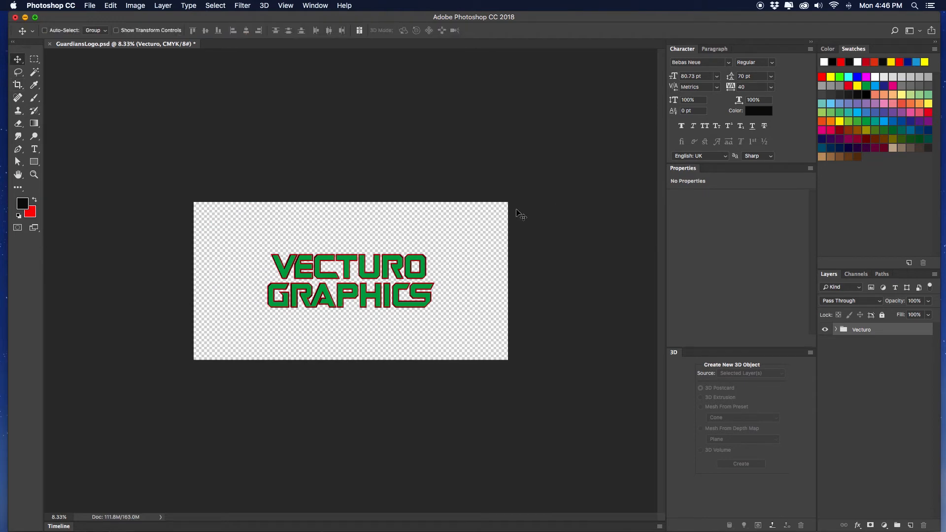
Step: Expand the Vecturo group and toggle each of its three items off and on to identify which part of the lettering it holds
key(super+plus)
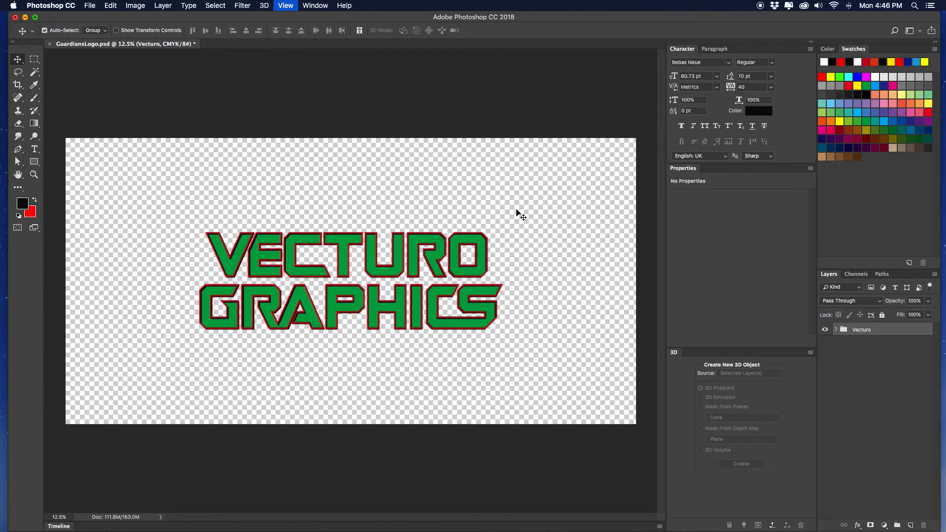
key(super+plus)
key(super+plus)
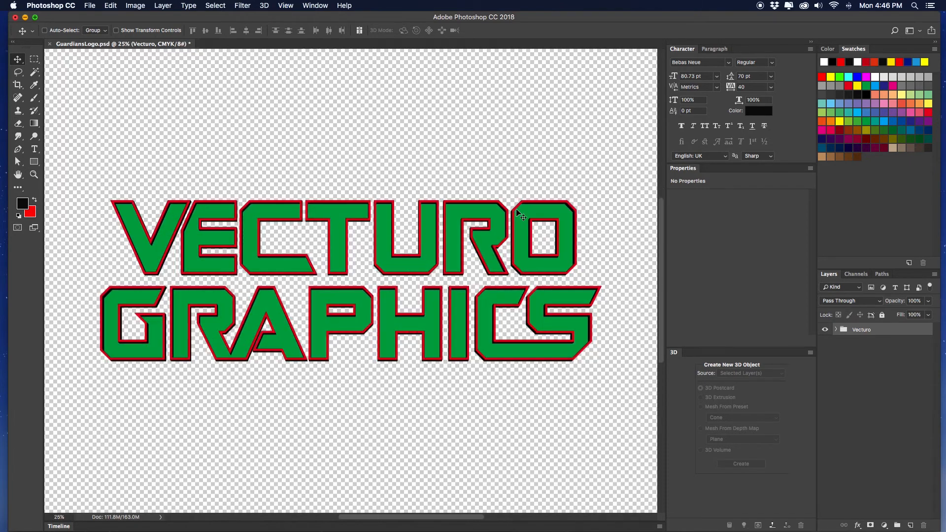
click(835, 330)
click(826, 356)
click(825, 355)
click(825, 355)
click(825, 355)
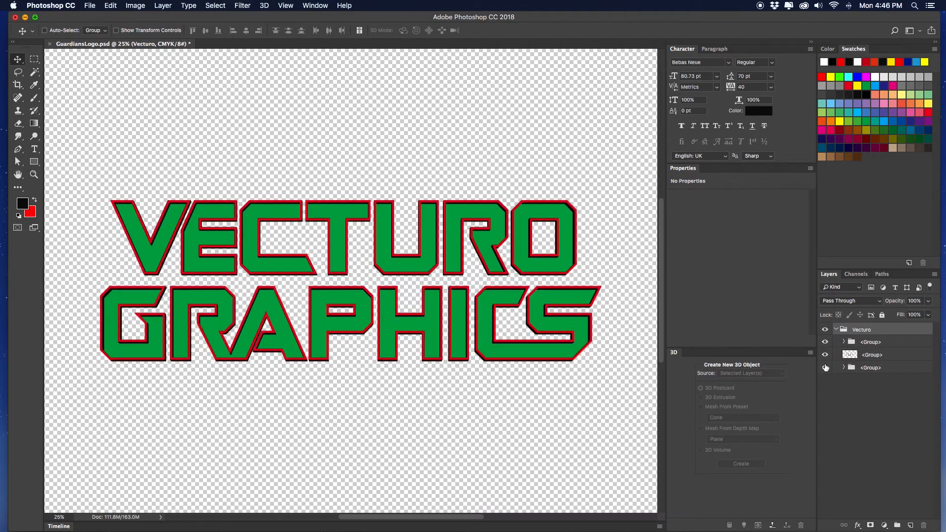
click(826, 367)
click(825, 367)
click(826, 342)
click(825, 342)
Step: Rename the three items inside the Vecturo group, from top to bottom, as Stroke, Stroke Shadow and Main
double_click(870, 342)
text(S)
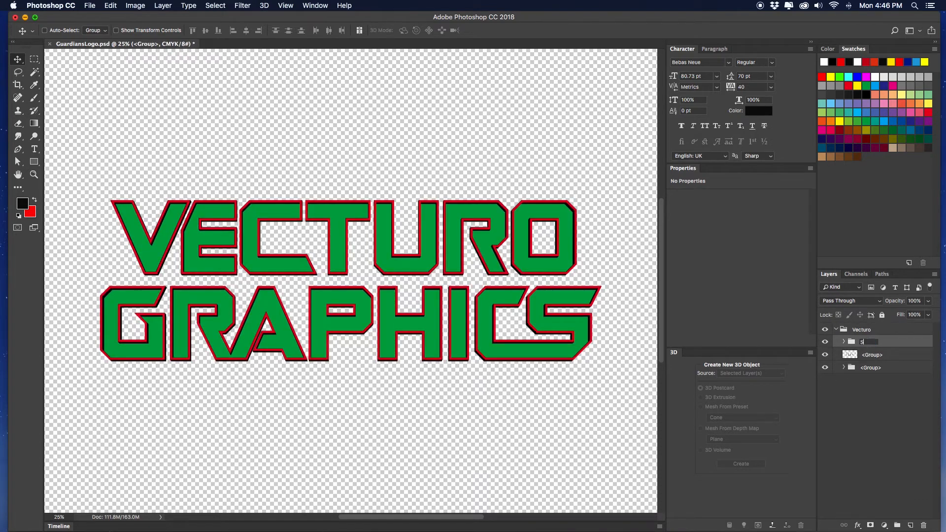
text(troke)
double_click(872, 355)
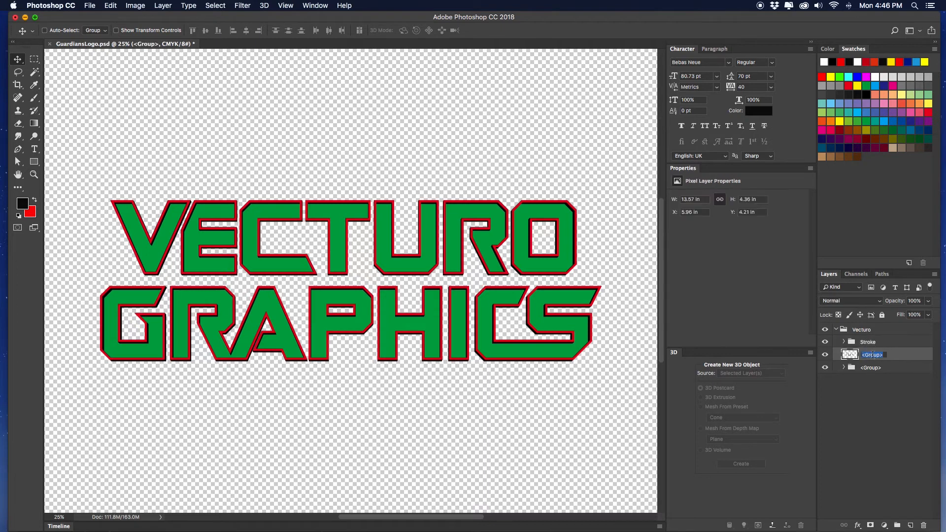
text(Stroke Shadow)
key(Return)
double_click(870, 367)
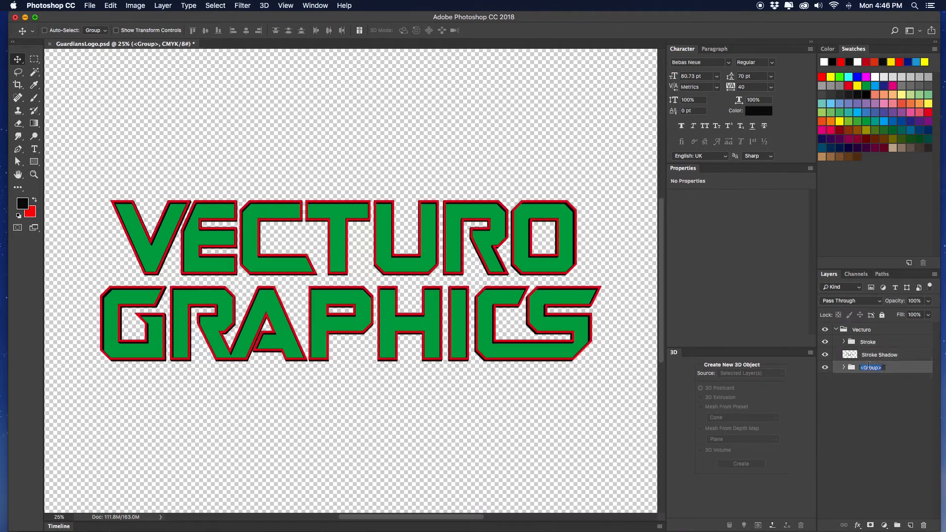
text(Main)
key(Return)
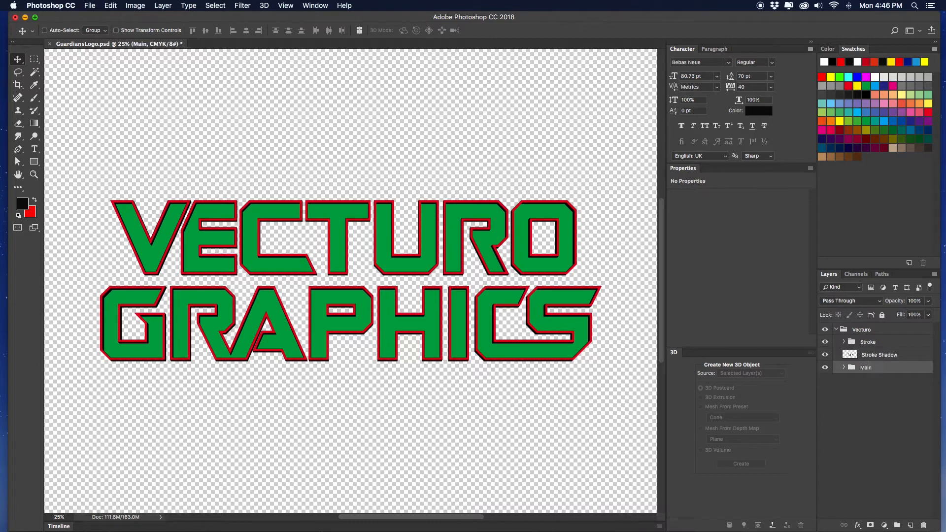
Step: Examine the individual layers inside the Stroke group and collapse the group again
click(843, 342)
click(844, 342)
click(844, 342)
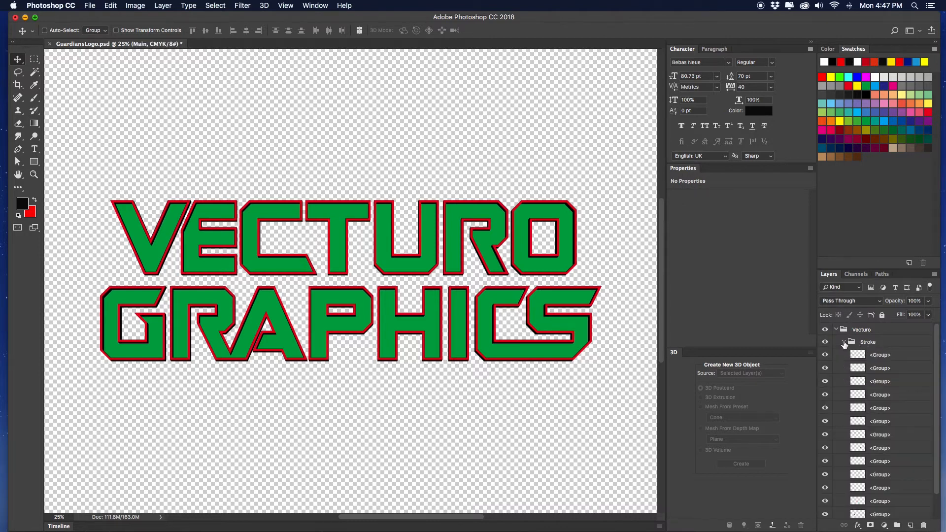
click(843, 342)
click(844, 342)
click(844, 343)
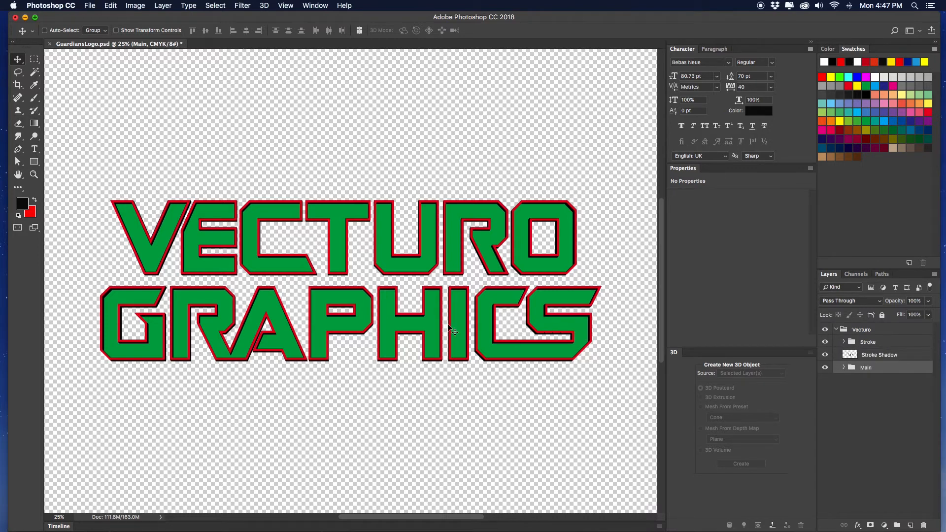
Step: Add a Gradient Overlay effect to the Main group using the Orange, Yellow, Orange gradient preset
key(super+equal)
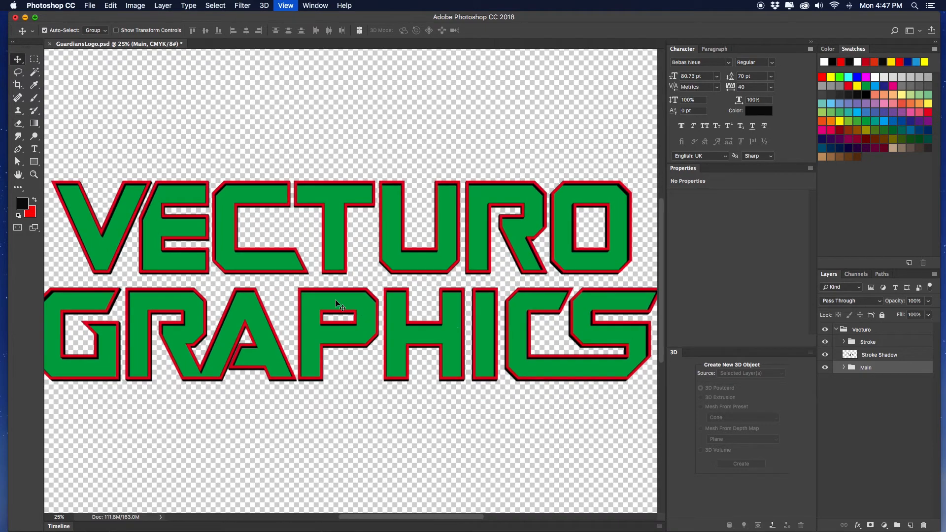
key(super+minus)
key(super+minus)
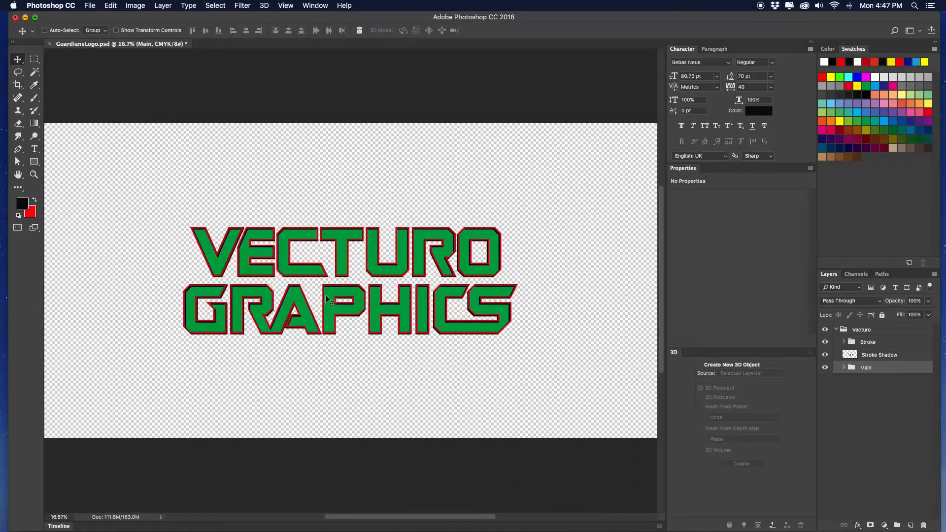
key(super+equal)
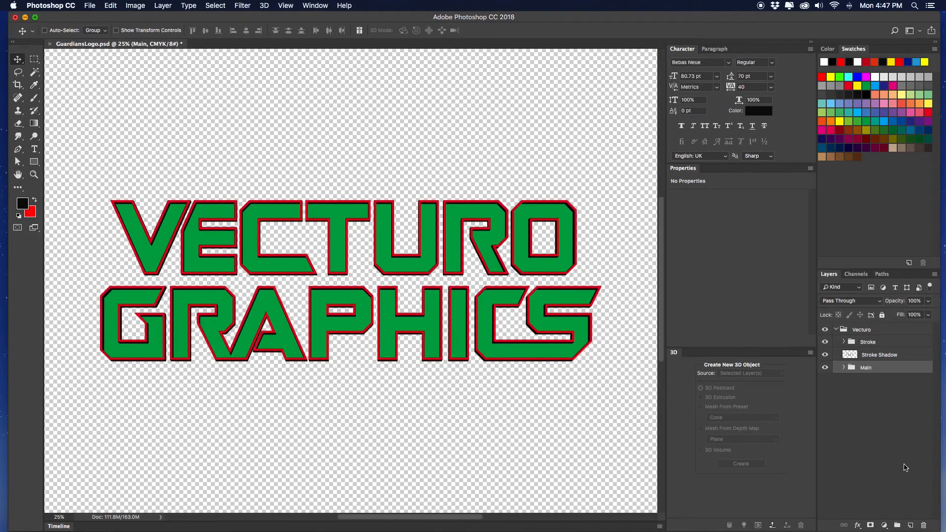
click(859, 526)
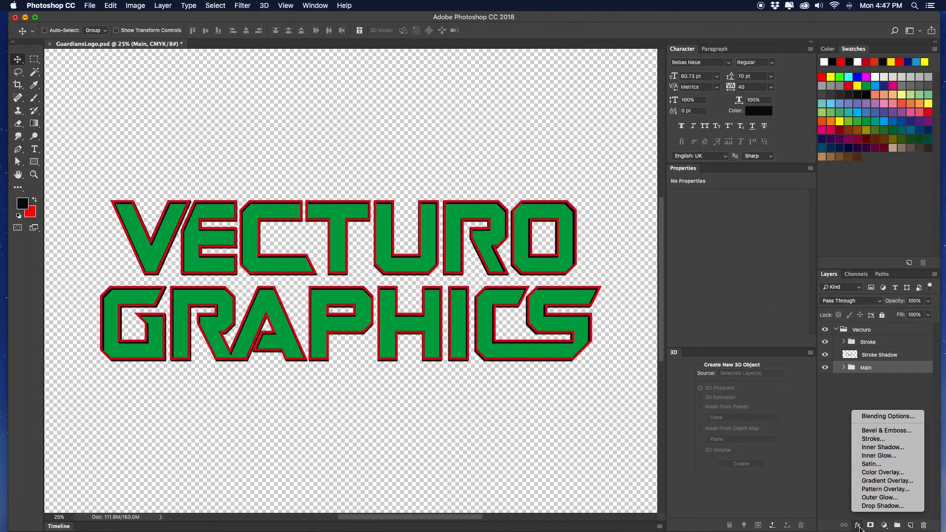
click(877, 484)
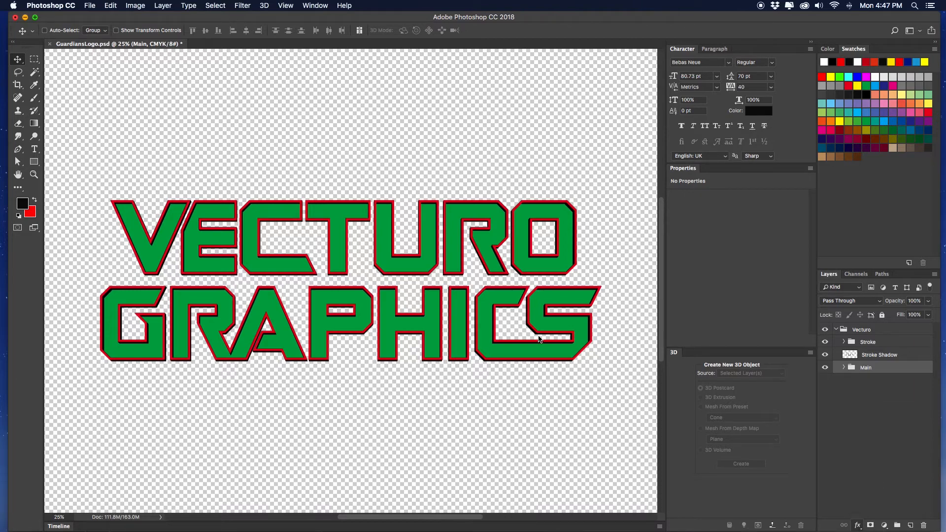
click(723, 99)
click(604, 120)
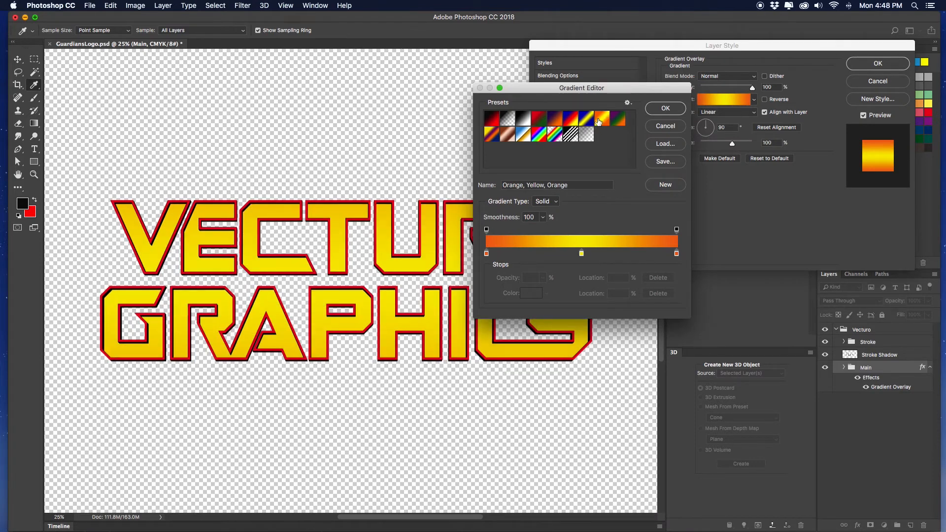
Step: Recolour the middle stop of Main's gradient to a muted gold, d7af36
double_click(582, 255)
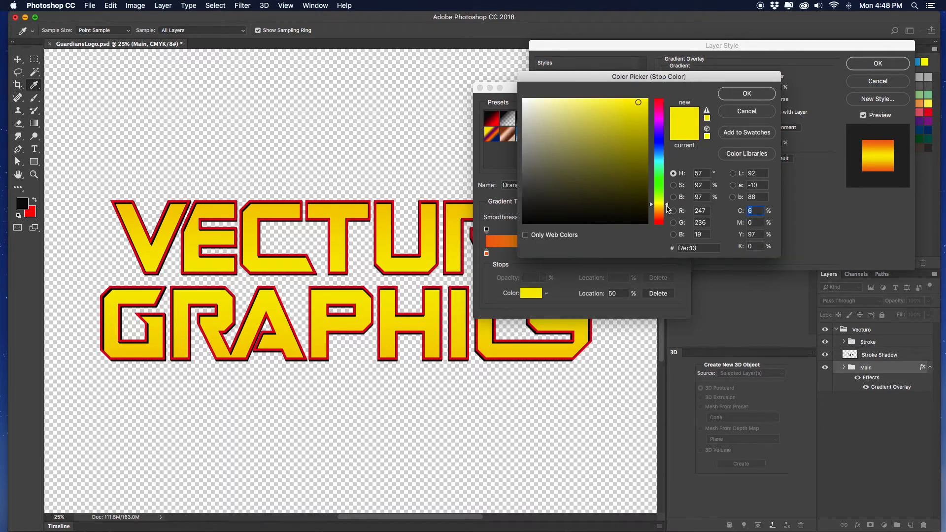
drag(667, 204, 667, 209)
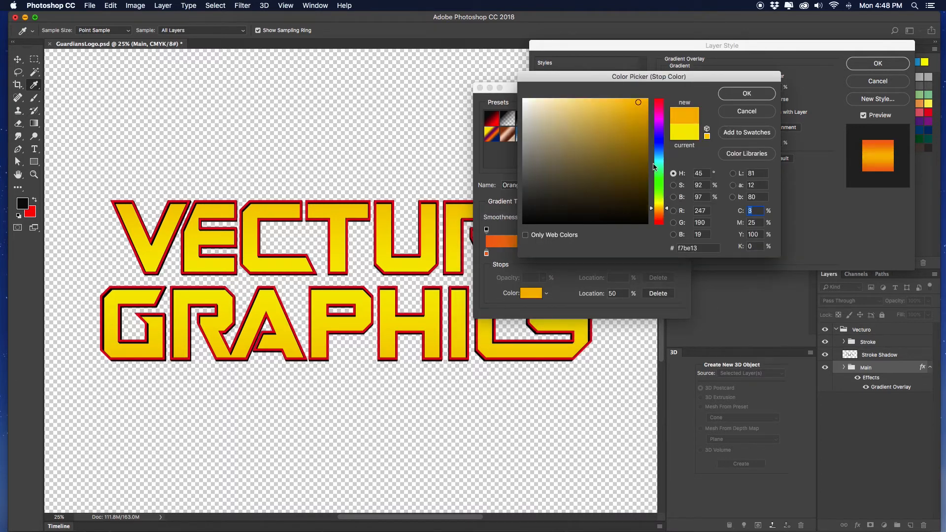
click(619, 121)
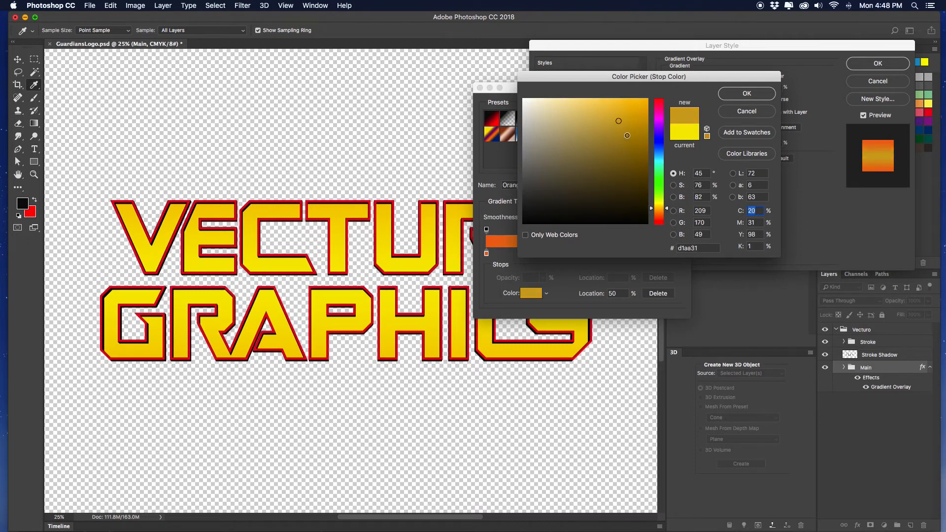
click(627, 136)
drag(615, 77, 668, 64)
drag(674, 103, 662, 99)
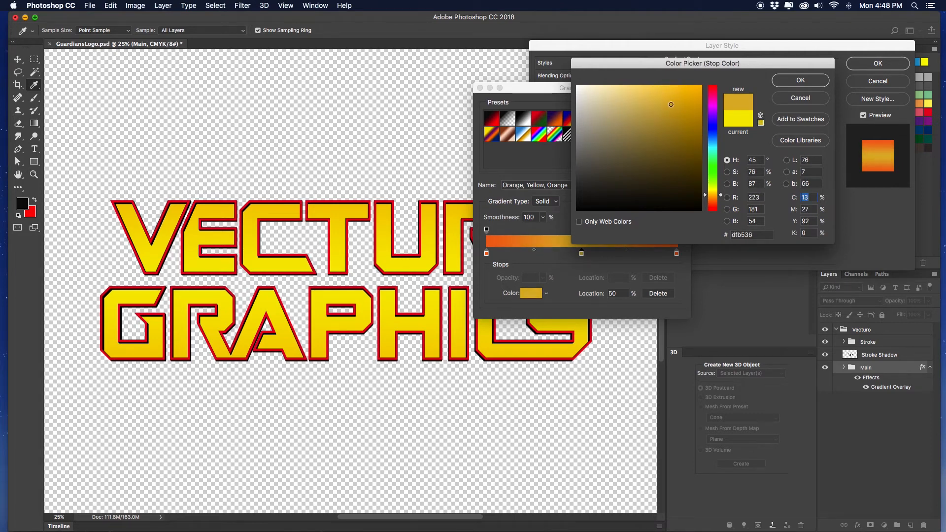
click(661, 99)
click(670, 105)
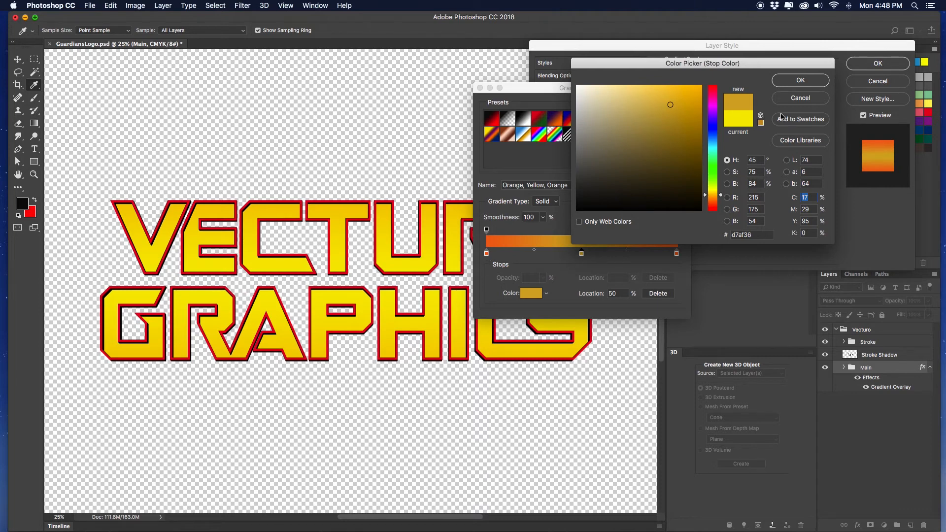
click(795, 85)
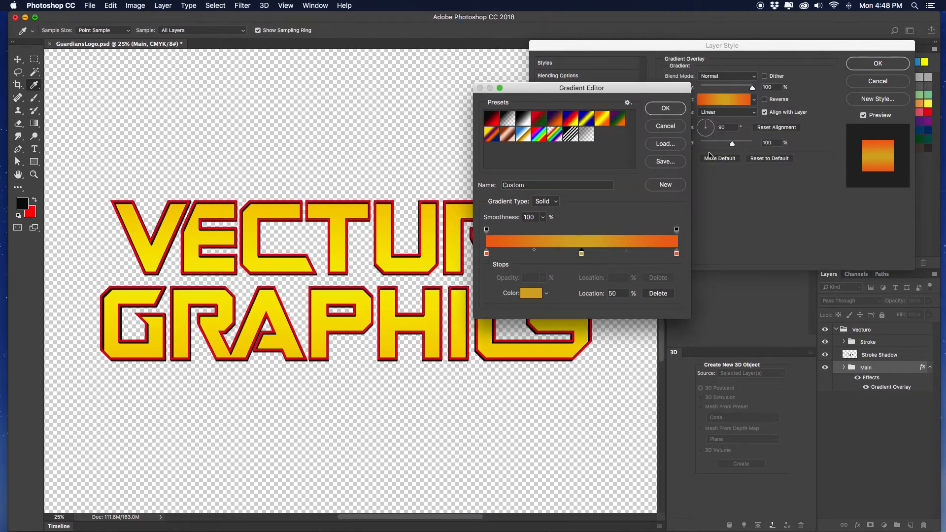
Step: Shift the end stop of Main's gradient from reddish orange to a lighter orange with a hue of about 30°
double_click(677, 253)
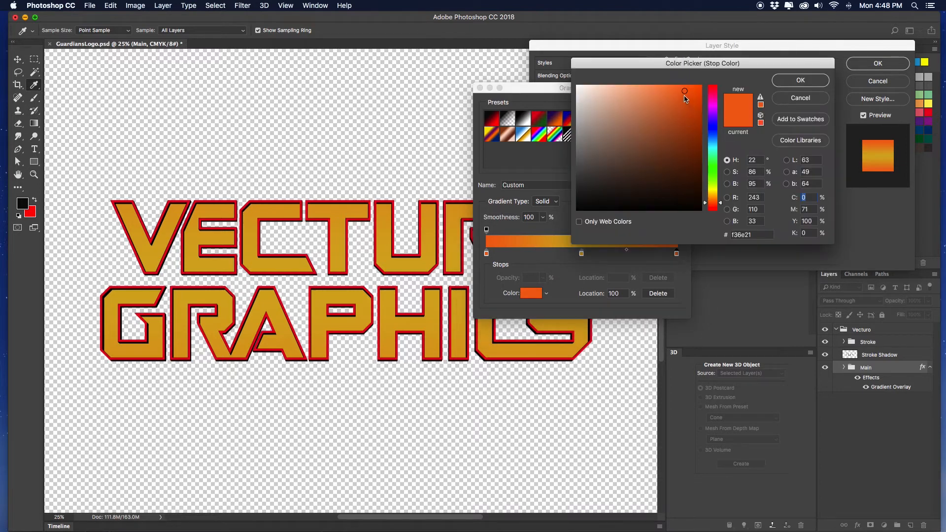
click(721, 201)
click(721, 201)
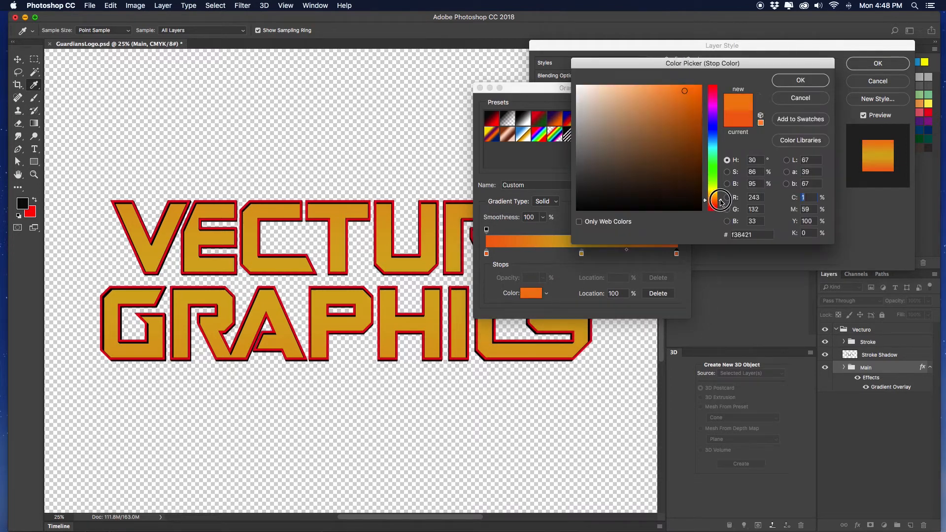
click(720, 201)
click(805, 81)
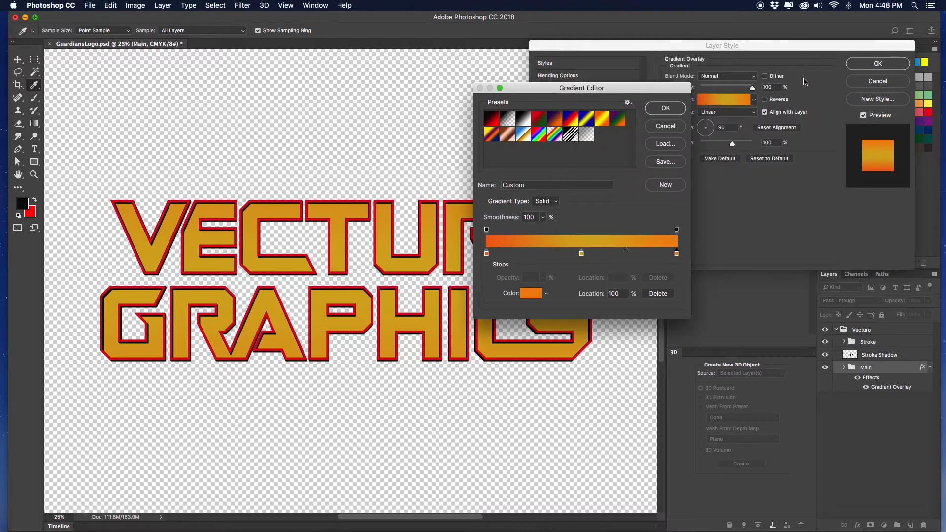
Step: Move the lighter orange stop to about 92% and place its copy at 6%, replacing the reddish start stop
drag(679, 255, 665, 255)
drag(670, 255, 317, 327)
click(674, 253)
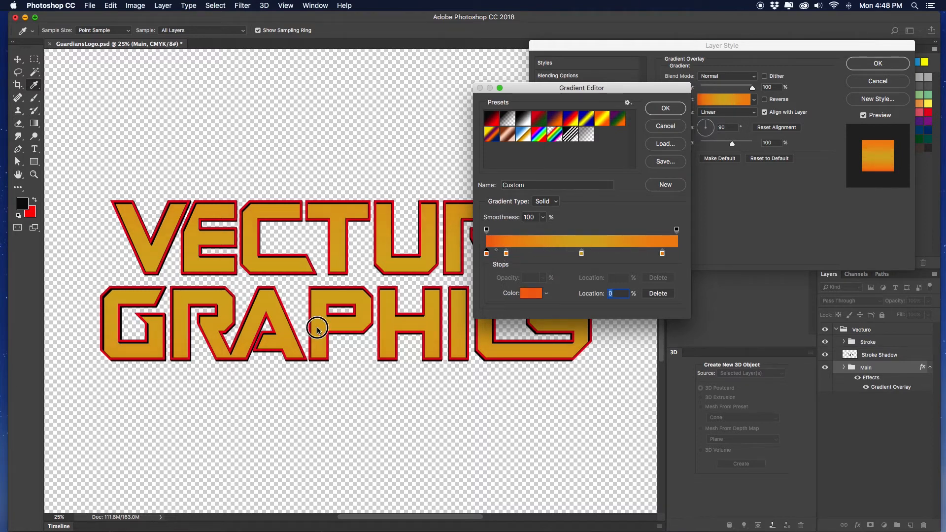
drag(506, 254, 499, 256)
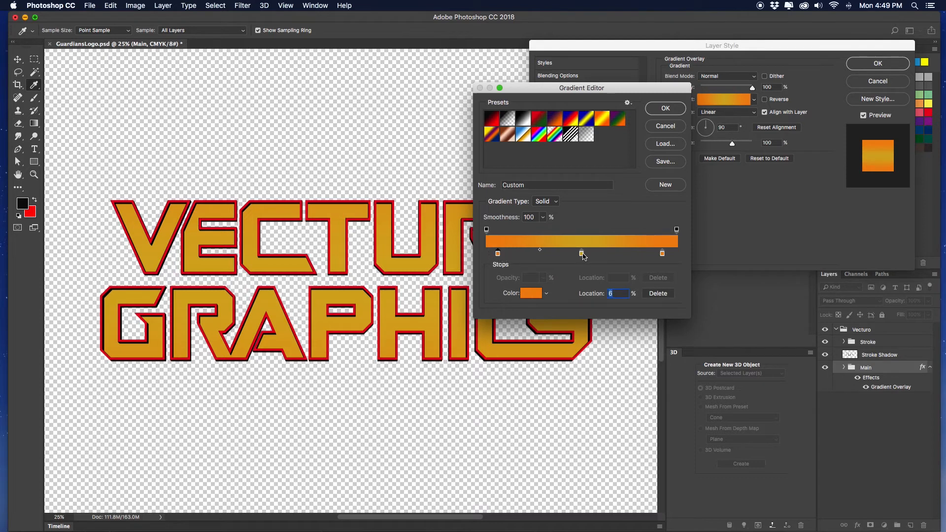
Step: Brighten the middle stop of Main's gradient to edc138 and apply the overlay at a scale of 56%
double_click(581, 254)
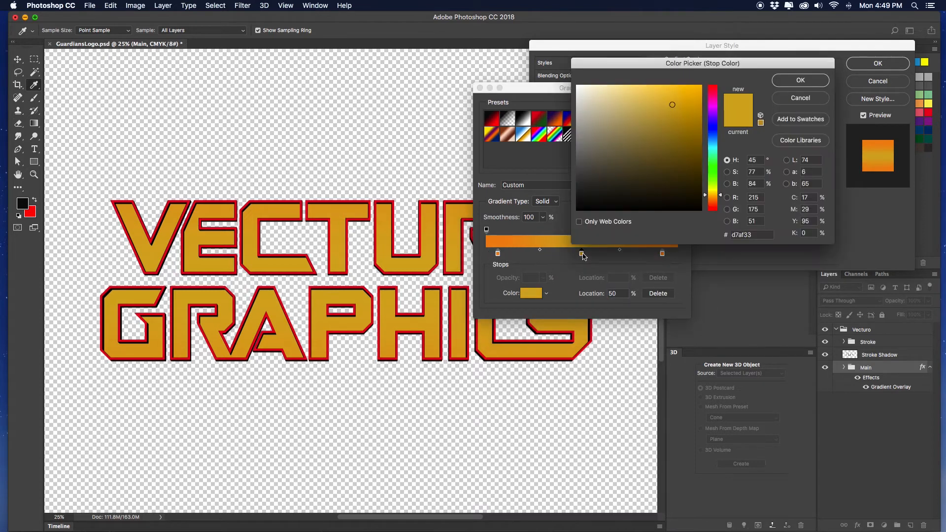
click(673, 94)
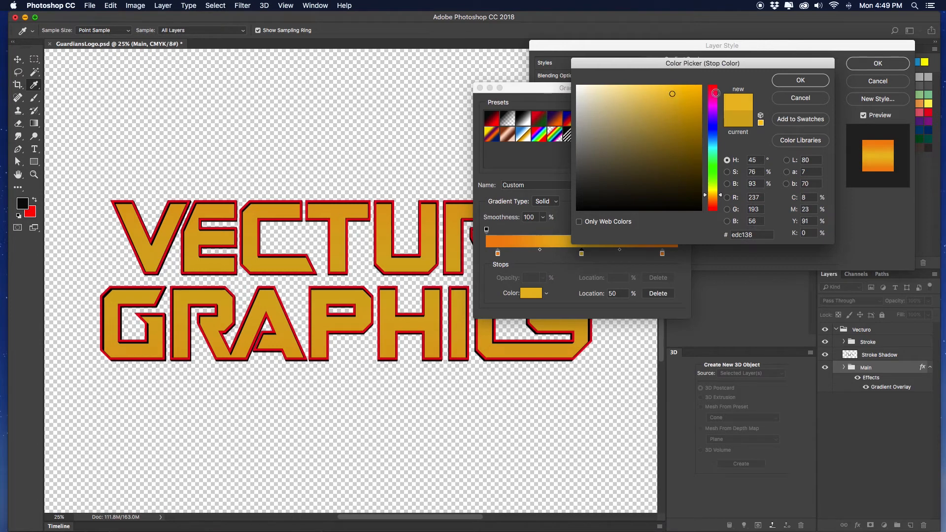
click(790, 82)
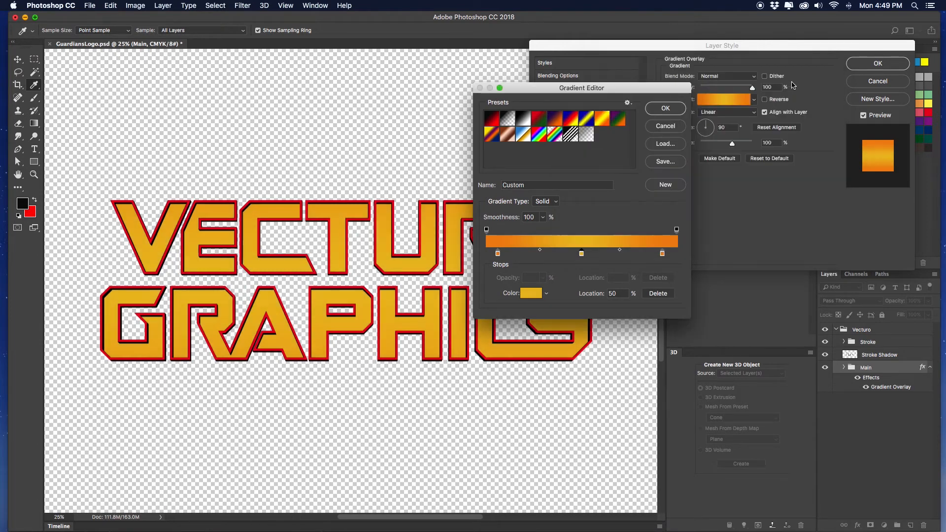
click(665, 108)
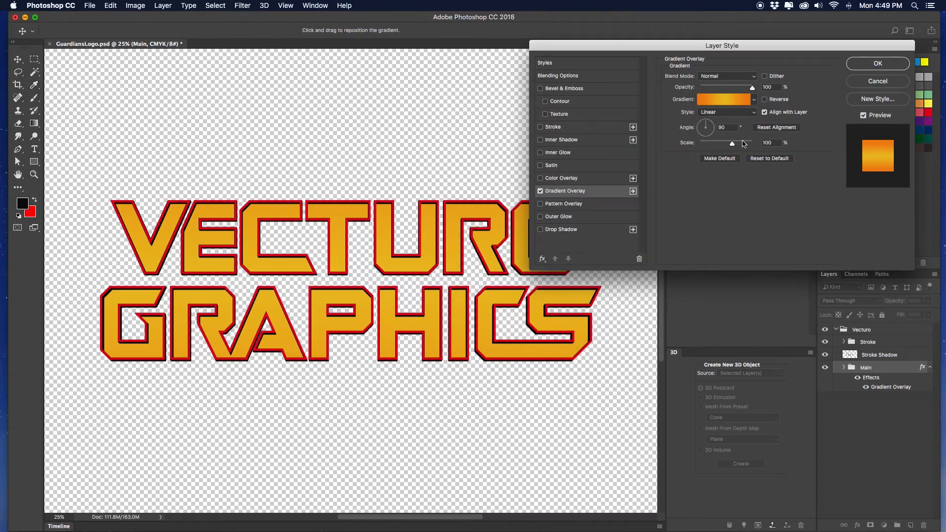
drag(733, 143, 716, 147)
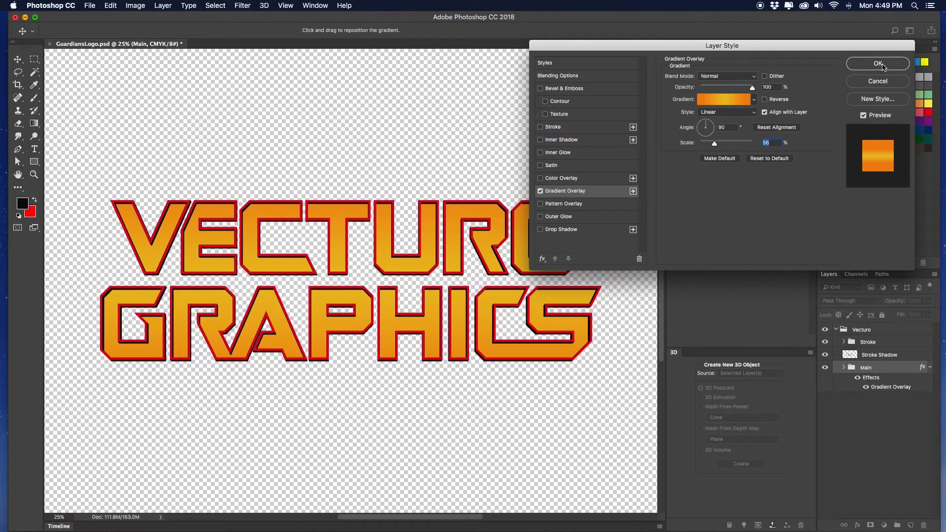
key(Return)
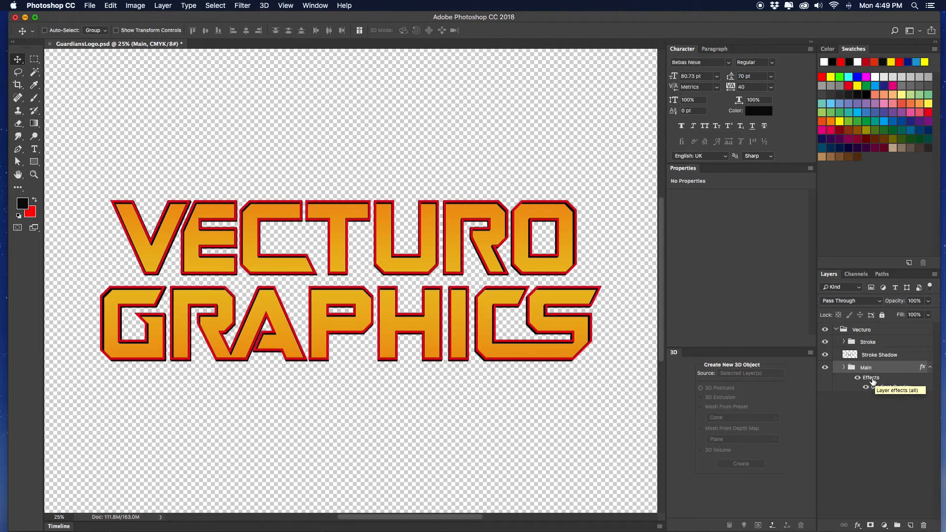
Step: Copy the Main group's layer effects onto the Stroke group
drag(872, 381, 872, 348)
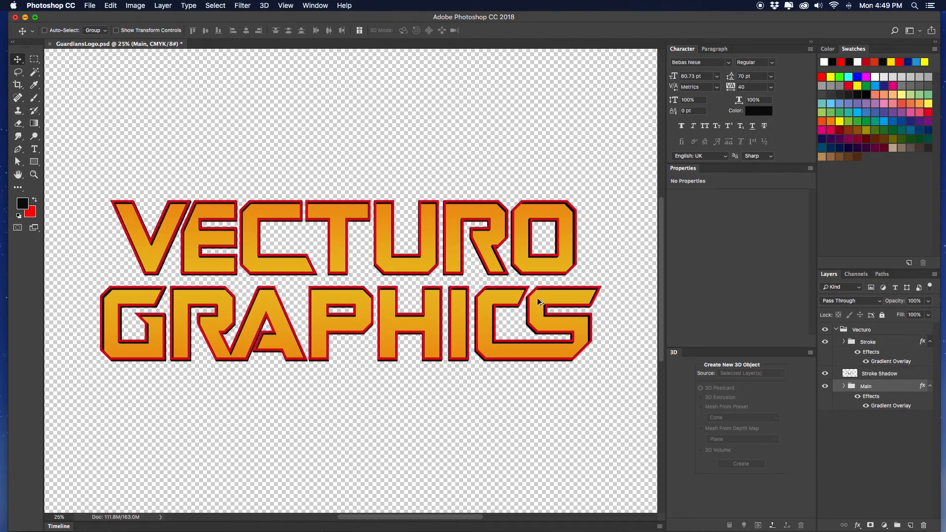
click(887, 362)
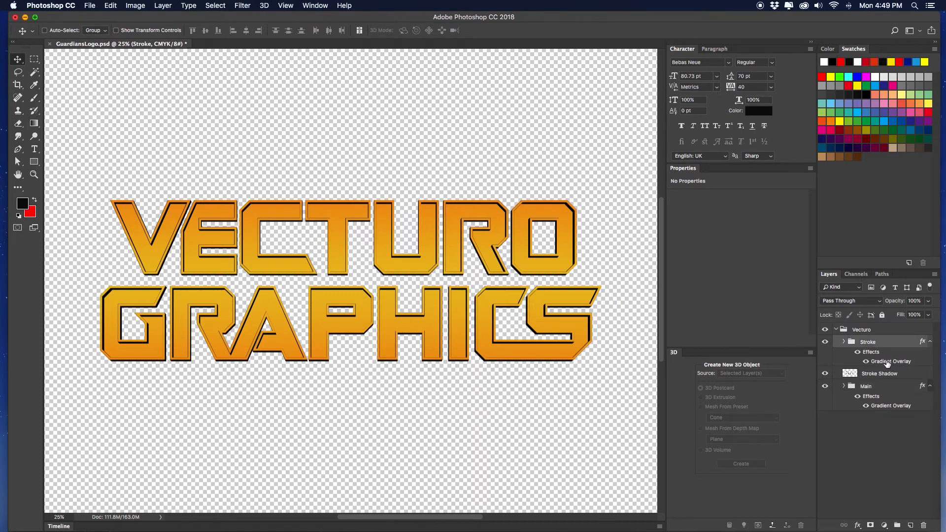
Step: Invert the Stroke group's overlay gradient, with orange at 49% and yellow at about 10% and 92%, removing the leftover orange stops
double_click(887, 363)
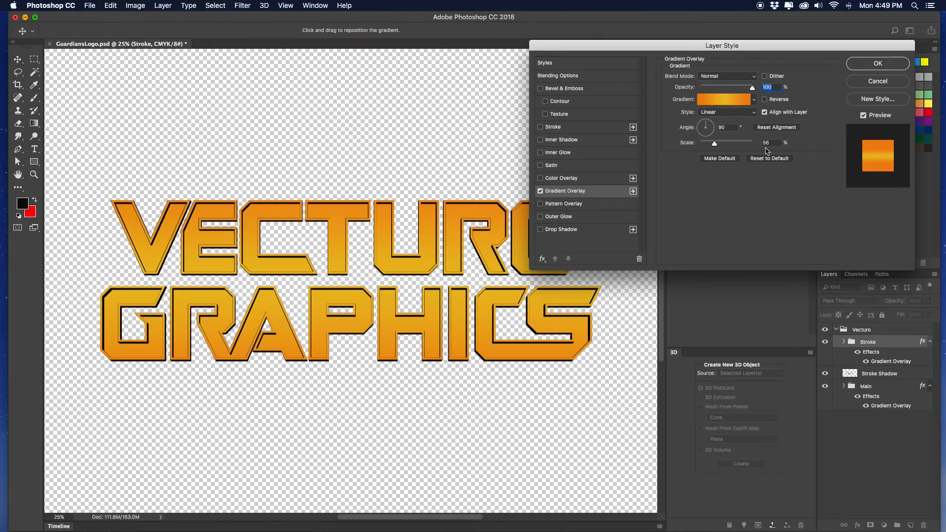
click(723, 100)
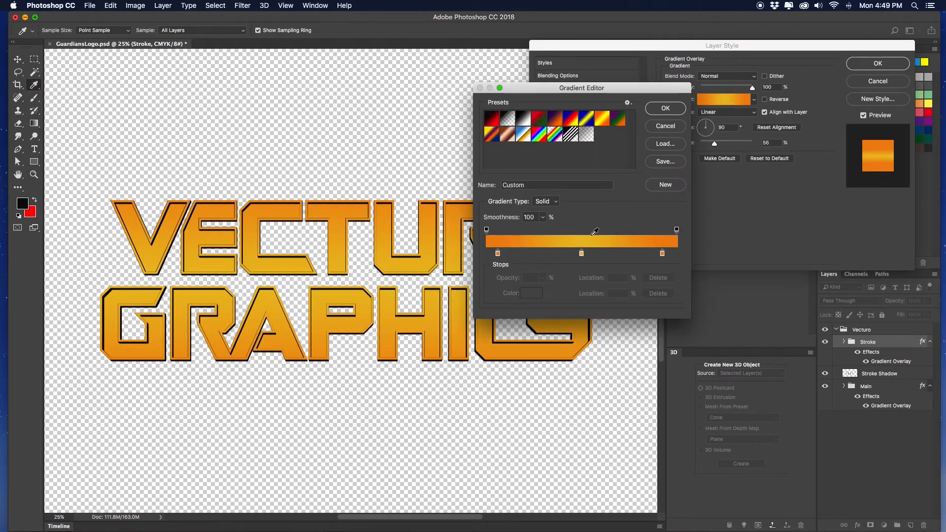
mouse_move(582, 254)
mouse_down()
mouse_move(507, 254)
mouse_move(579, 255)
mouse_up()
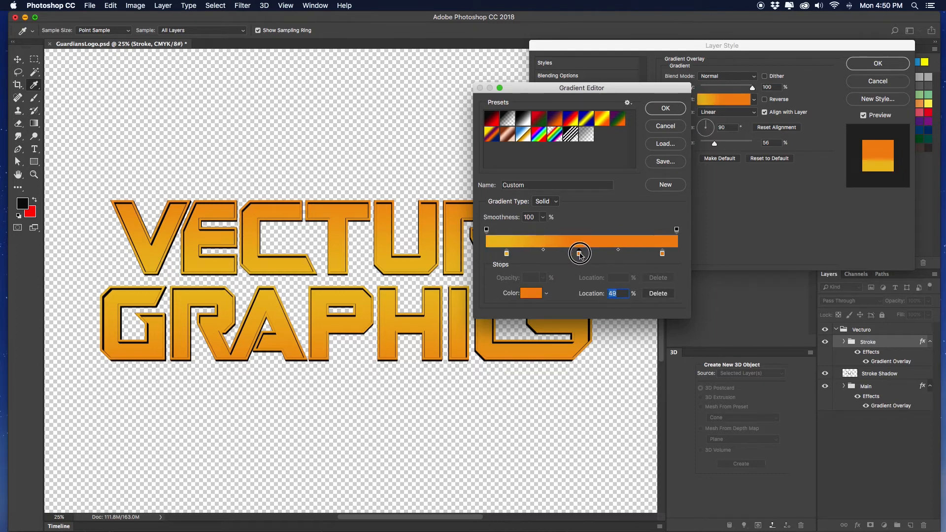
click(663, 254)
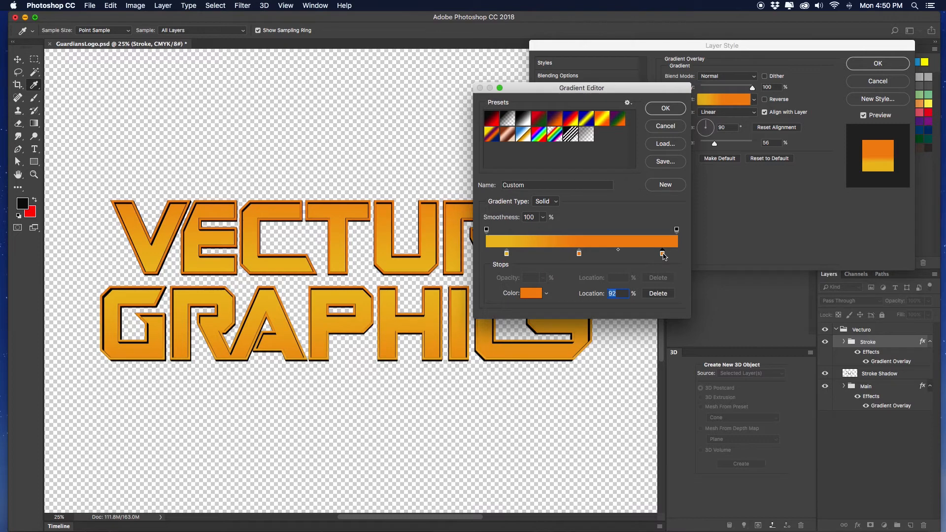
drag(662, 253, 664, 278)
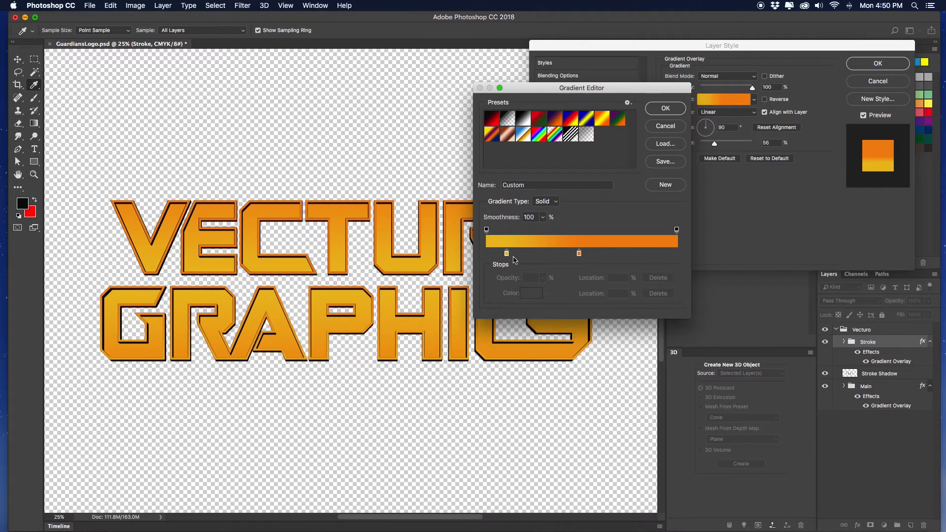
click(495, 254)
drag(495, 253, 494, 310)
click(491, 253)
drag(492, 255, 662, 254)
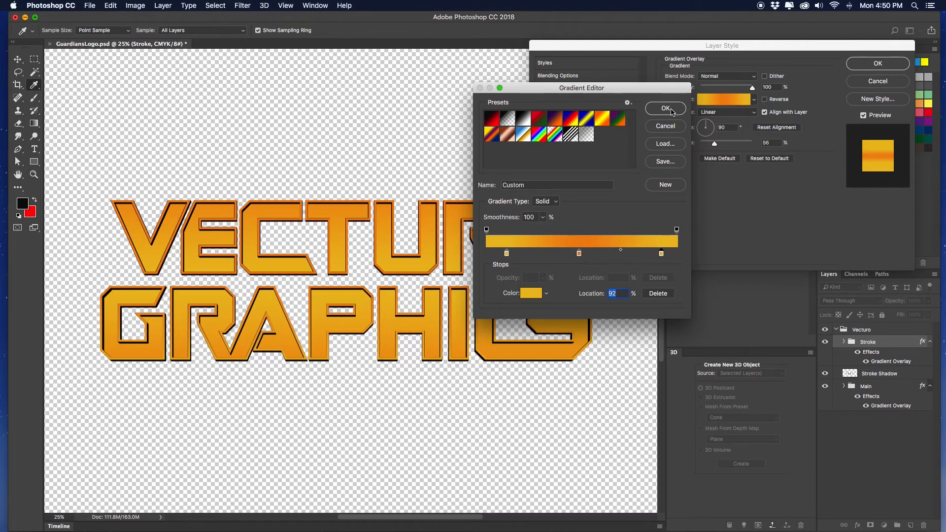
click(666, 109)
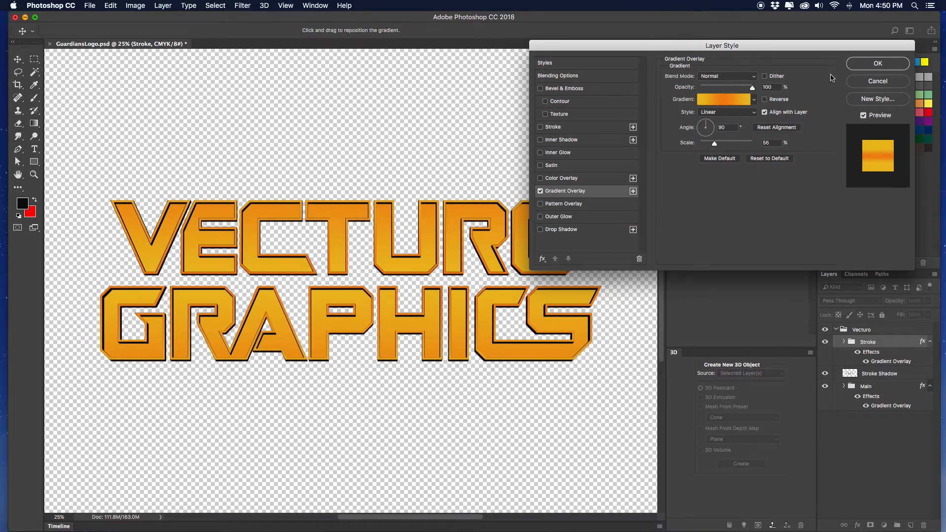
click(883, 66)
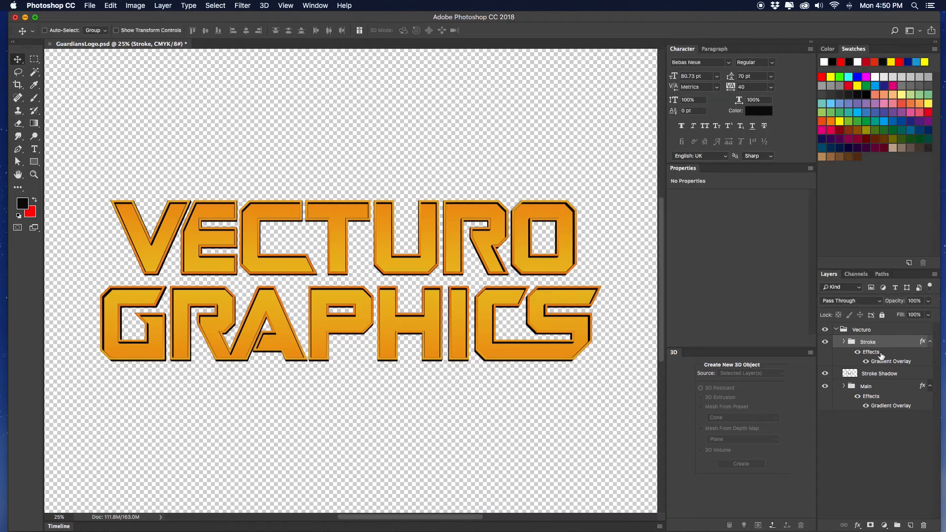
Step: Copy the Stroke group's layer effects onto the Stroke Shadow layer and darken the middle stop of its overlay gradient to ac6315
drag(877, 355, 875, 377)
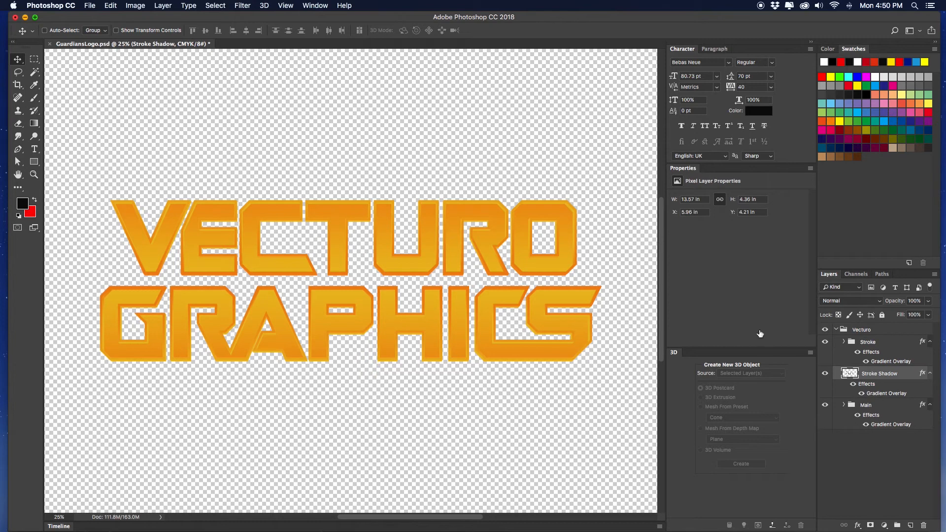
double_click(874, 394)
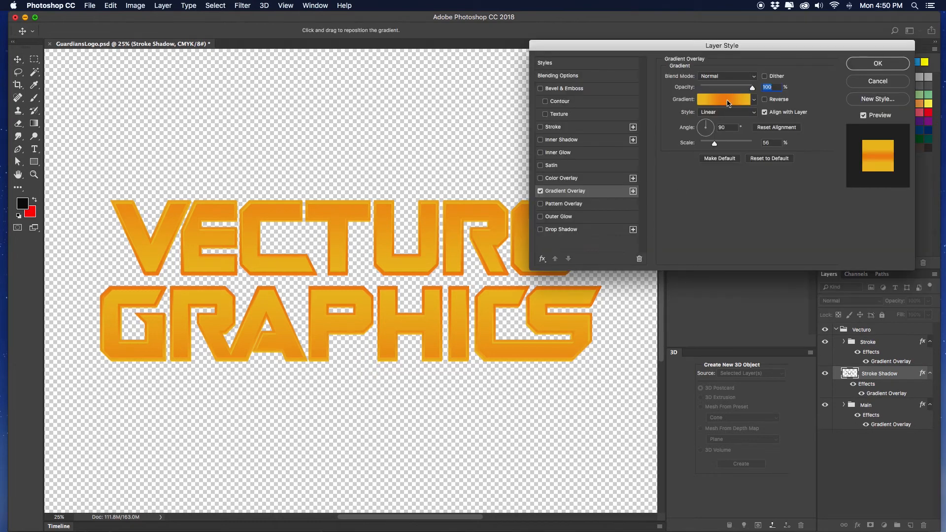
click(728, 101)
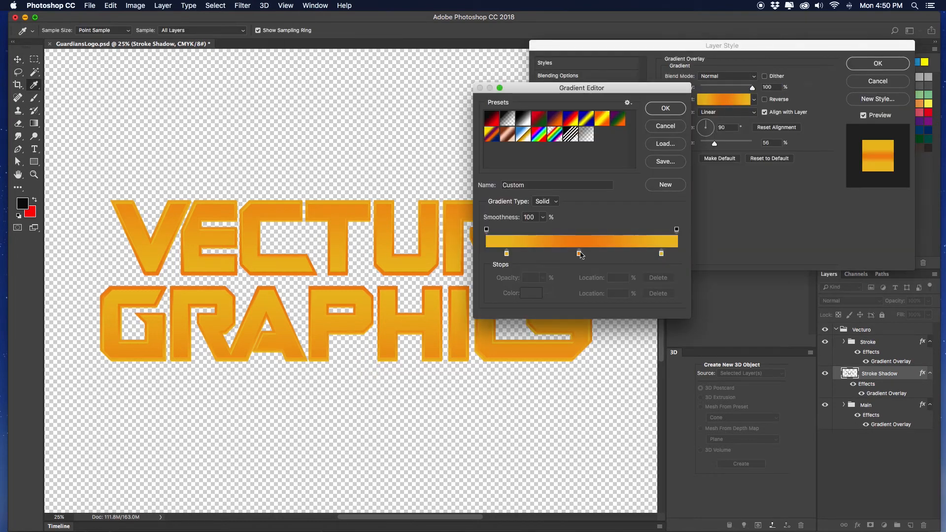
double_click(579, 253)
drag(686, 119, 688, 126)
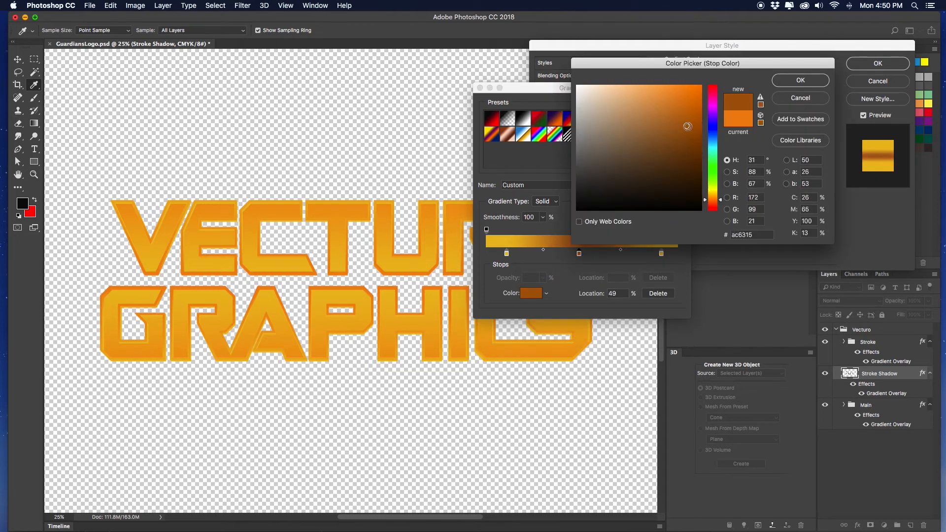
click(800, 81)
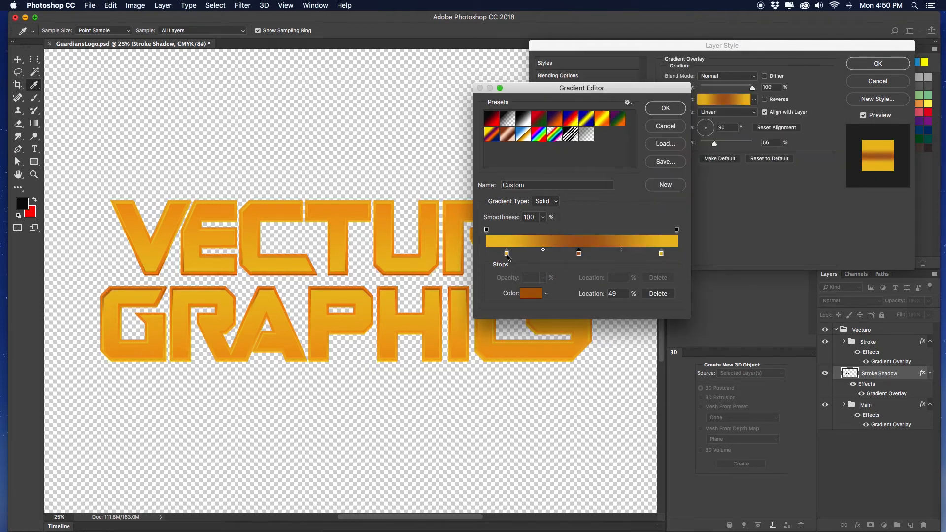
Step: Darken the gradient's 11% stop to 9b812d and replace the yellow end stop with the brown stop moved to 90%
double_click(507, 253)
drag(673, 135, 666, 134)
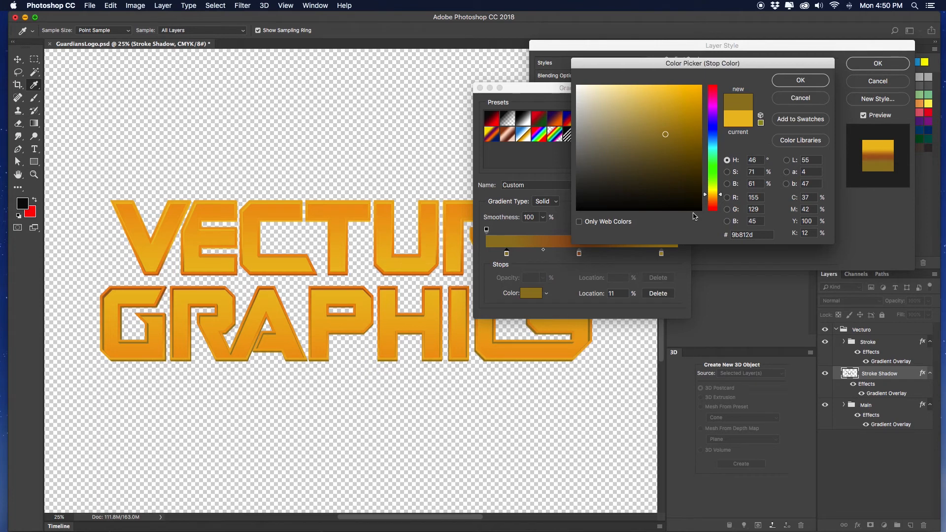
key(Return)
drag(662, 253, 656, 340)
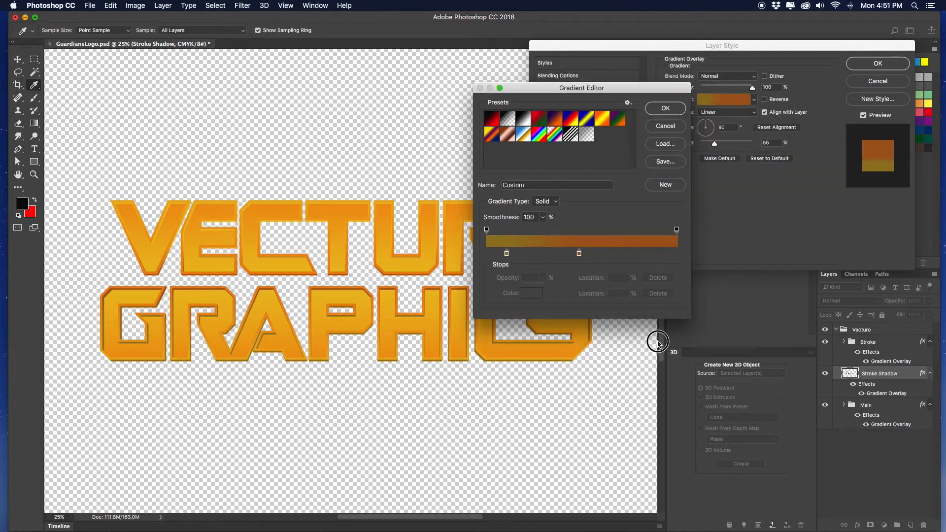
drag(580, 254, 658, 257)
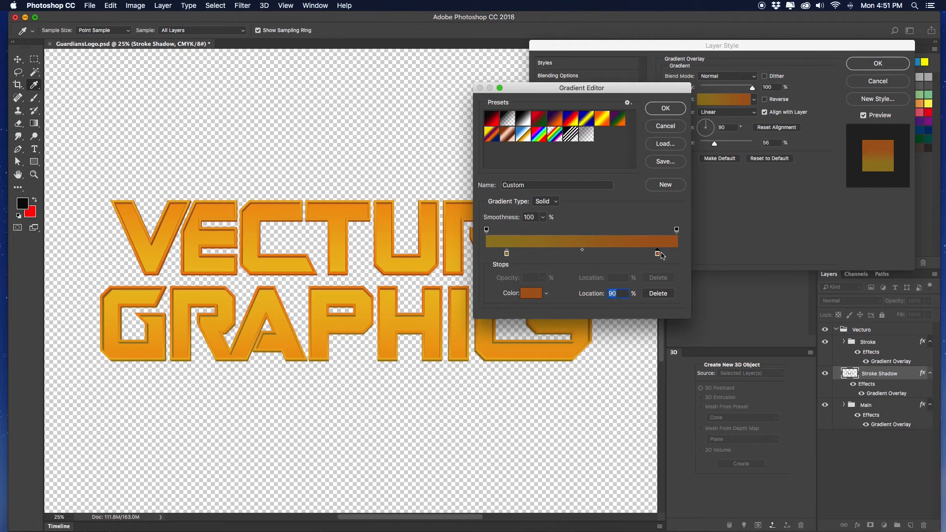
Step: Darken the brown stop at 90% to 8a501f
double_click(659, 255)
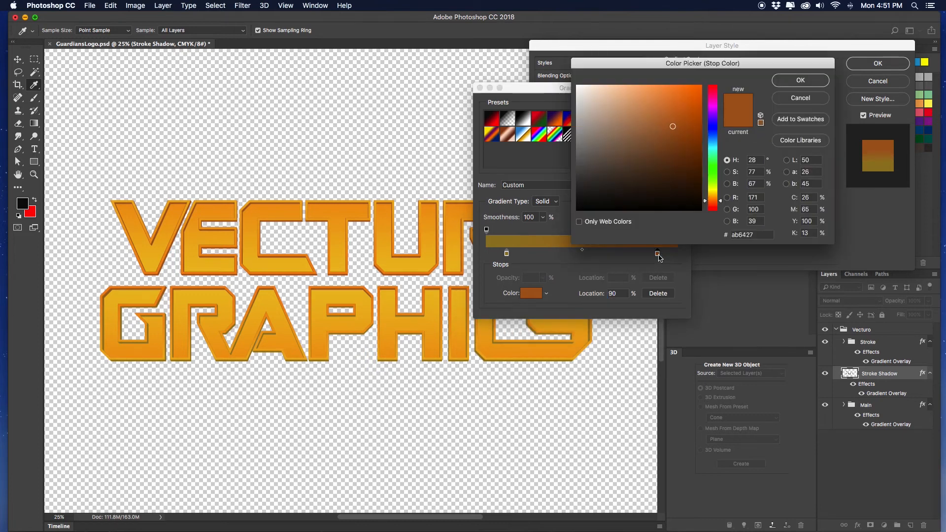
click(677, 148)
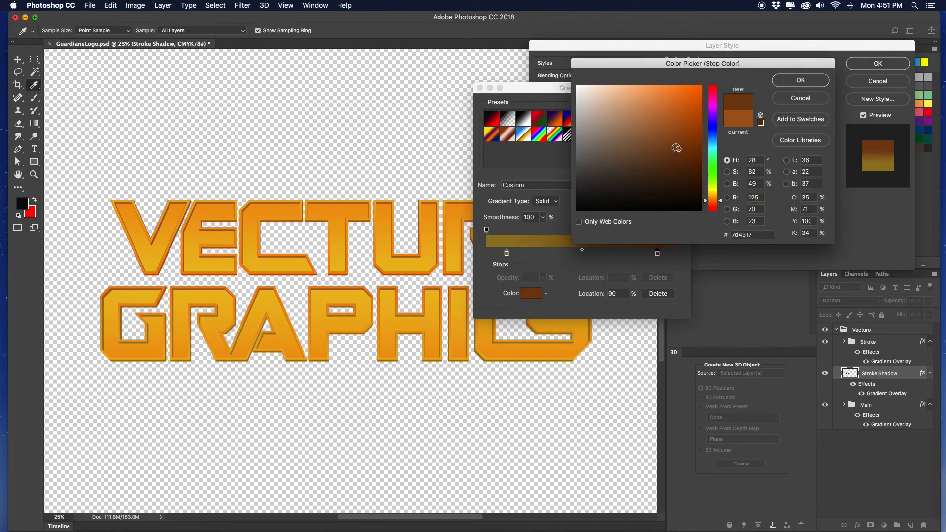
drag(677, 148, 674, 143)
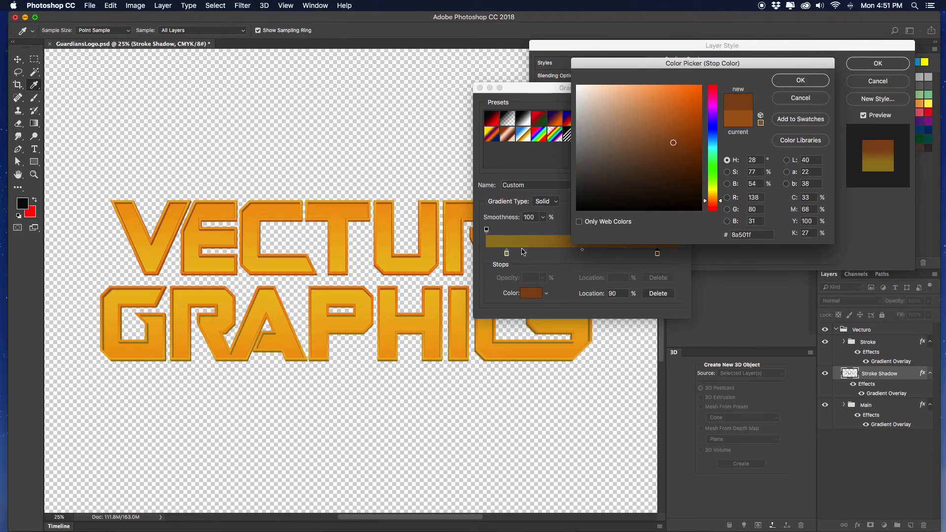
click(800, 80)
Step: Darken the 11% stop to 70602d, accept the gradient and reverse the overlay's direction
double_click(508, 255)
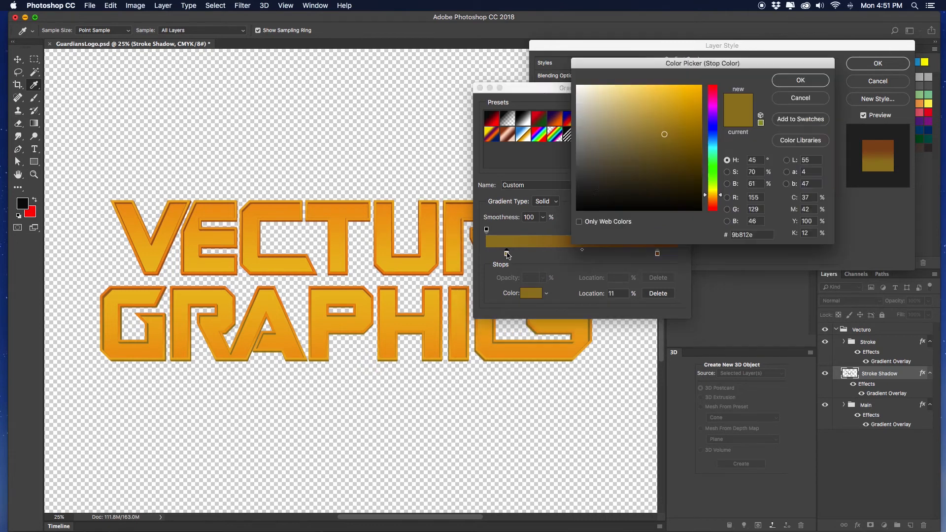
drag(661, 133, 651, 155)
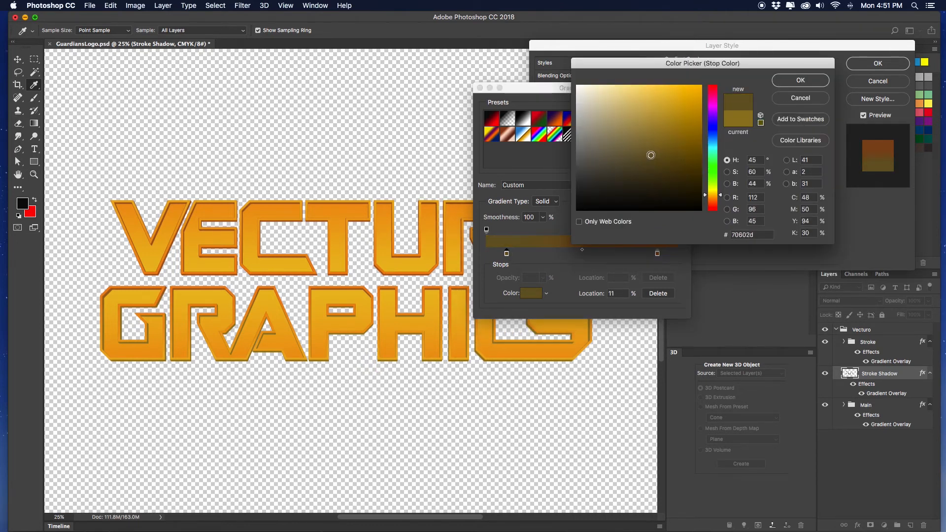
click(794, 83)
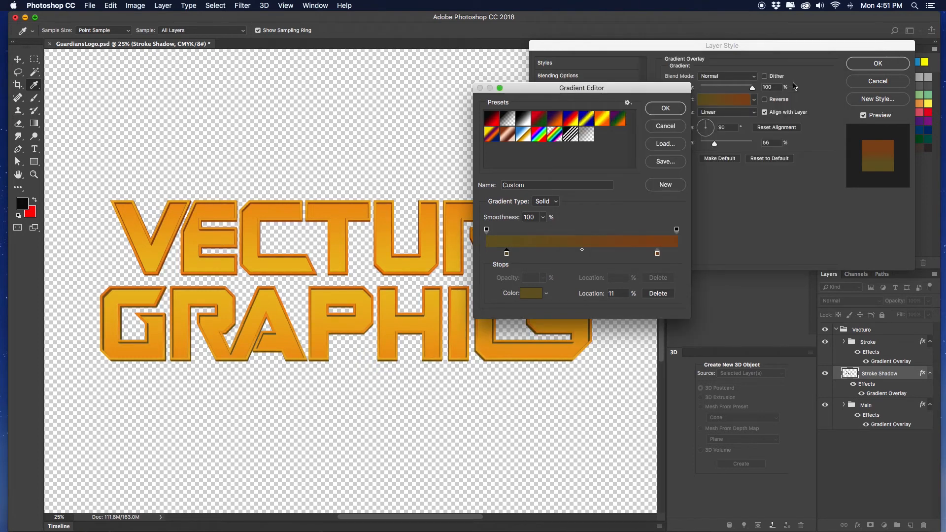
click(676, 112)
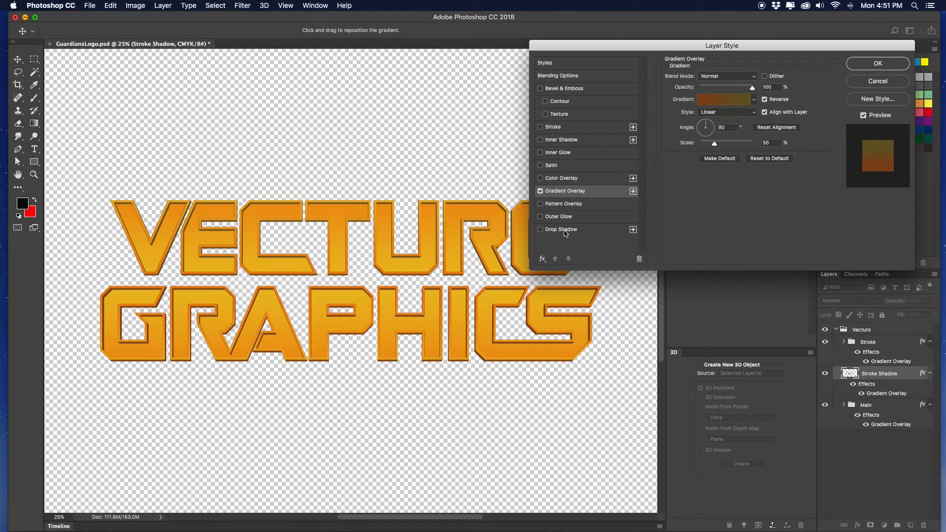
Step: Add a drop shadow to Stroke Shadow at 30% opacity, leaving the inner shadow off
click(571, 141)
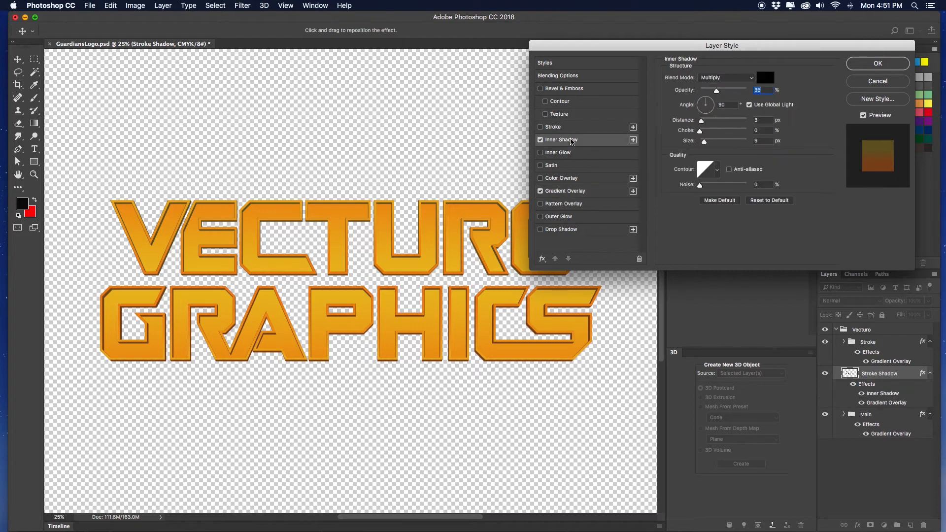
click(541, 140)
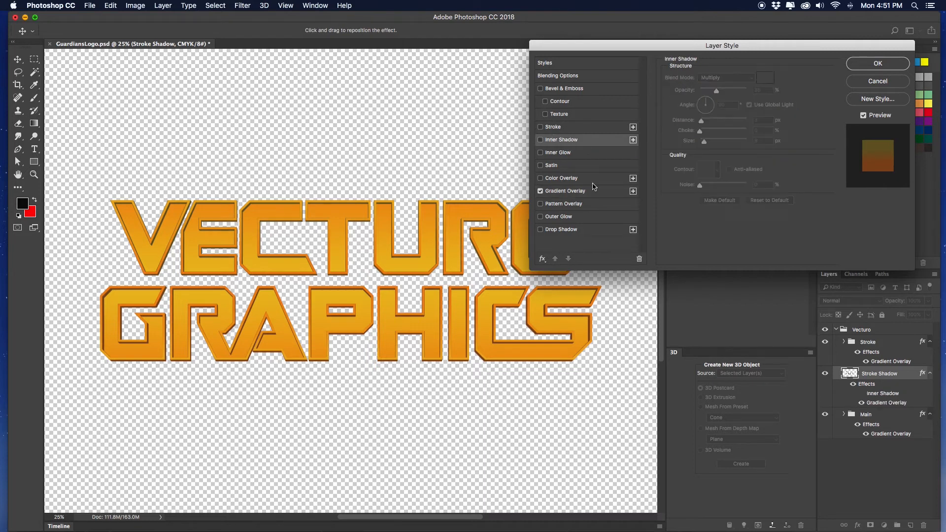
click(562, 230)
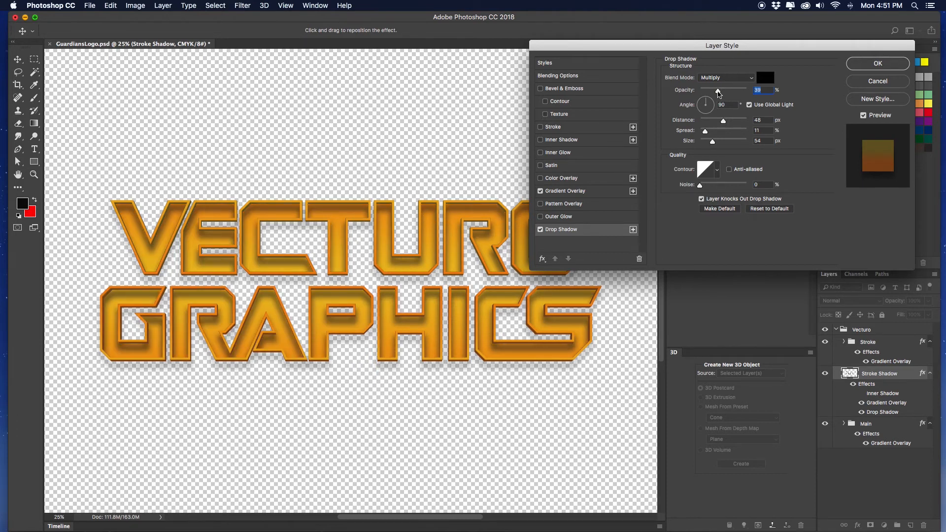
mouse_move(719, 94)
mouse_down()
mouse_move(706, 97)
mouse_move(732, 93)
mouse_move(715, 94)
mouse_up()
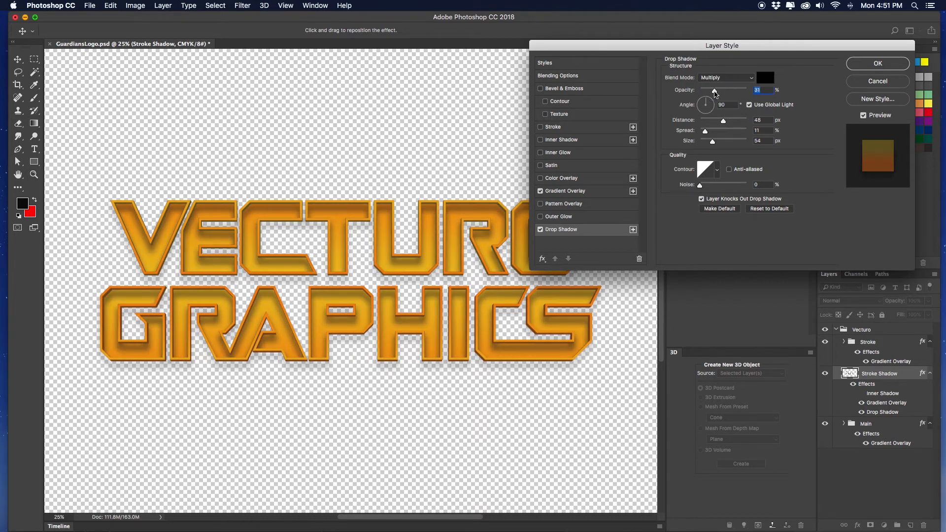
text(30)
Step: Tighten the drop shadow to a distance of 22 px and a size of 13 px, with 14% spread
drag(724, 123, 710, 124)
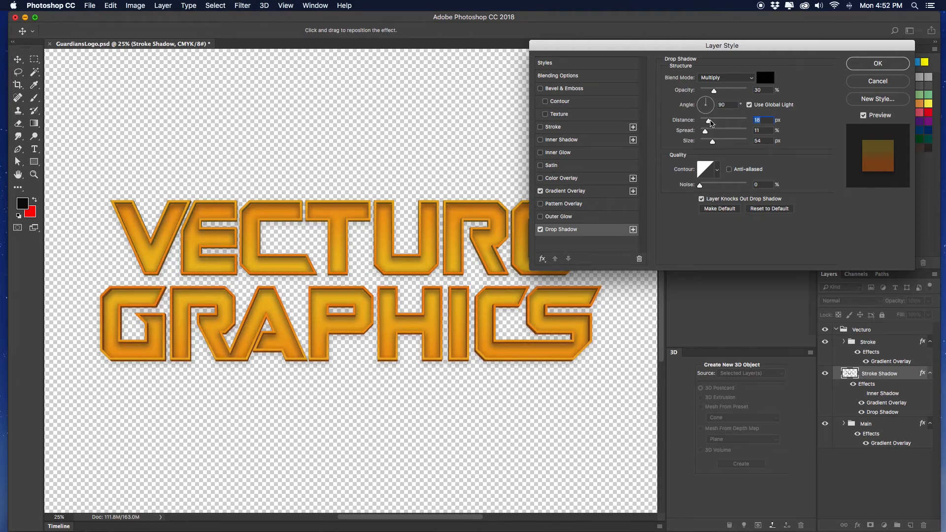
drag(710, 124, 707, 123)
drag(713, 144, 708, 146)
drag(705, 132, 711, 124)
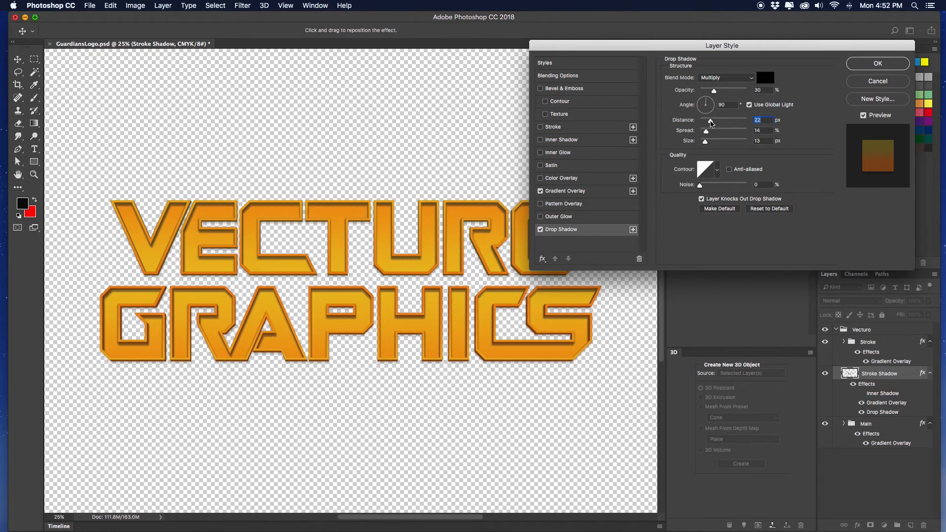
Step: Refine the drop shadow to 0% spread, 18 px size and 40% opacity, and apply the layer style
drag(708, 135, 699, 133)
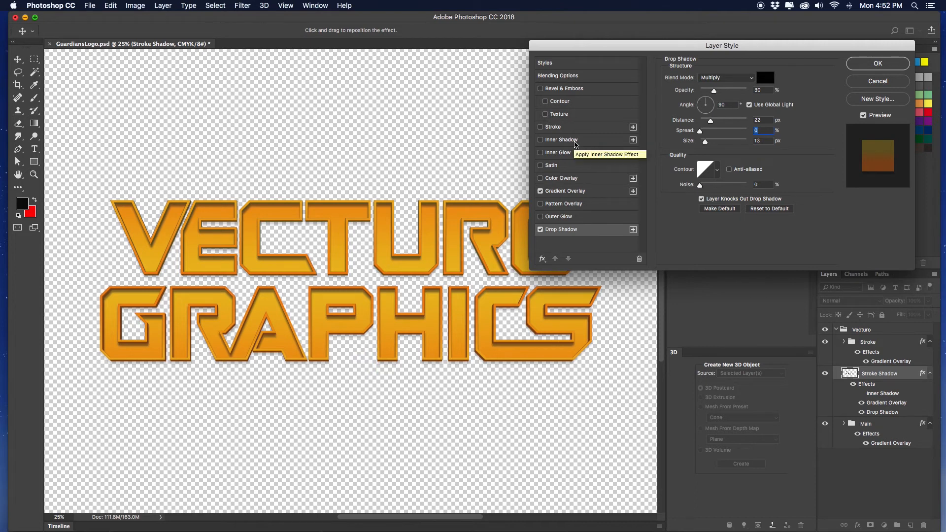
drag(707, 140, 707, 144)
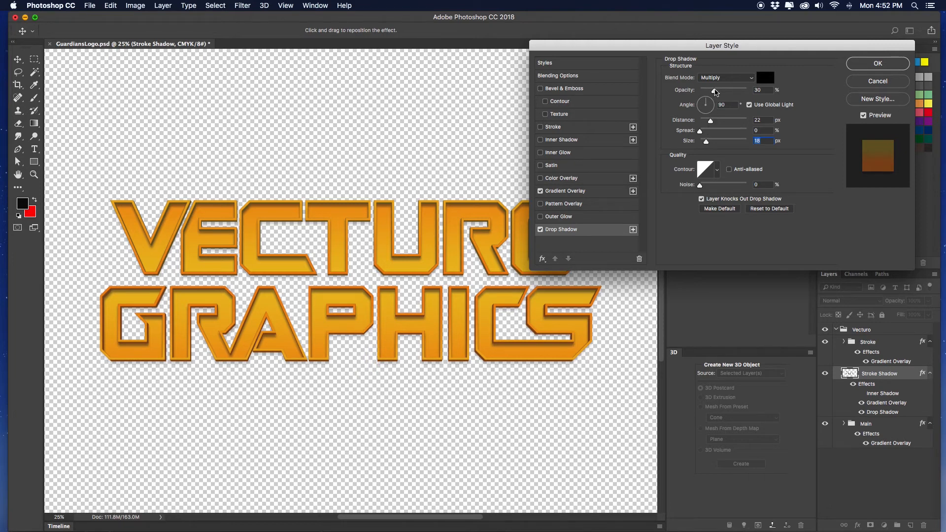
drag(715, 92, 719, 92)
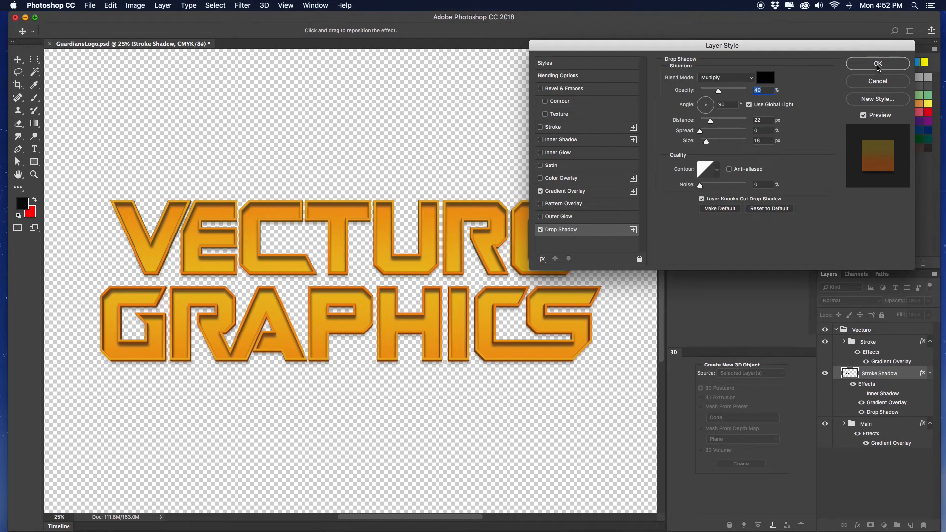
click(878, 64)
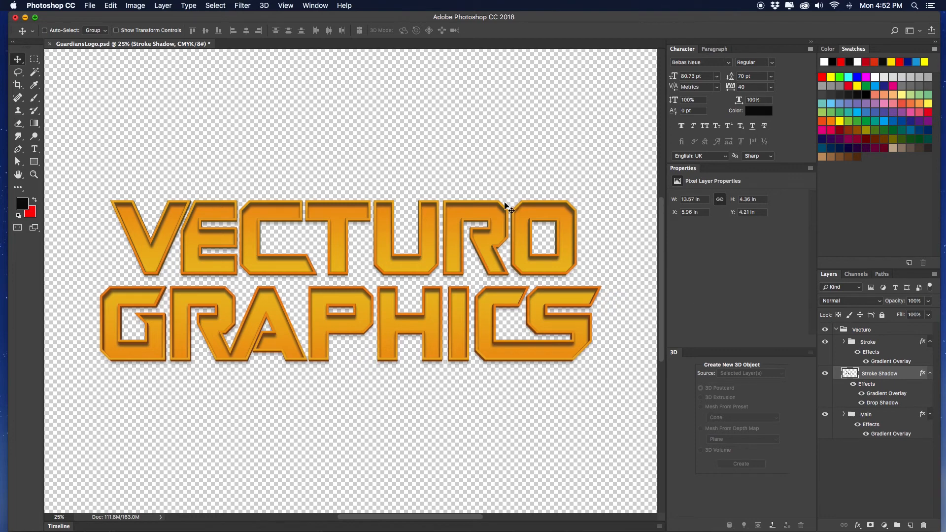
Step: Create a new layer named Background beneath the Vecturo group
key(super+minus)
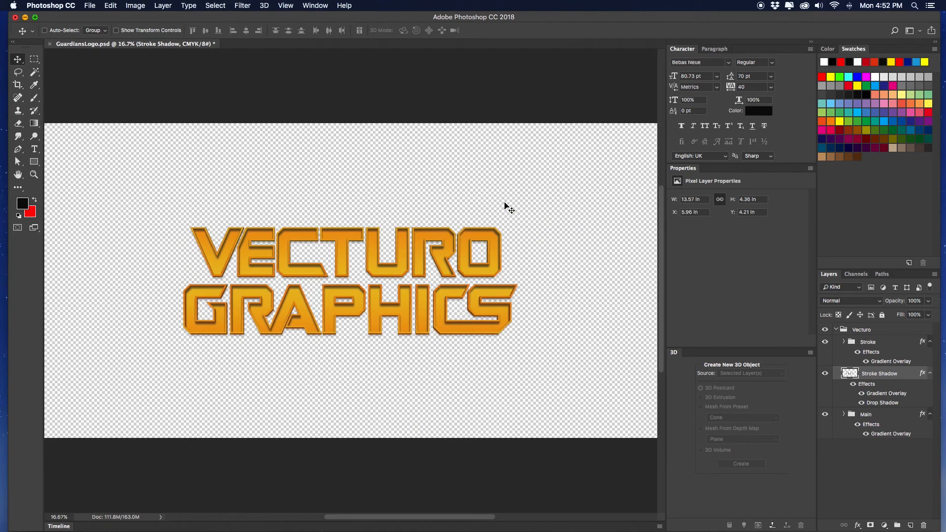
click(910, 525)
drag(886, 375, 873, 456)
double_click(865, 446)
text(B)
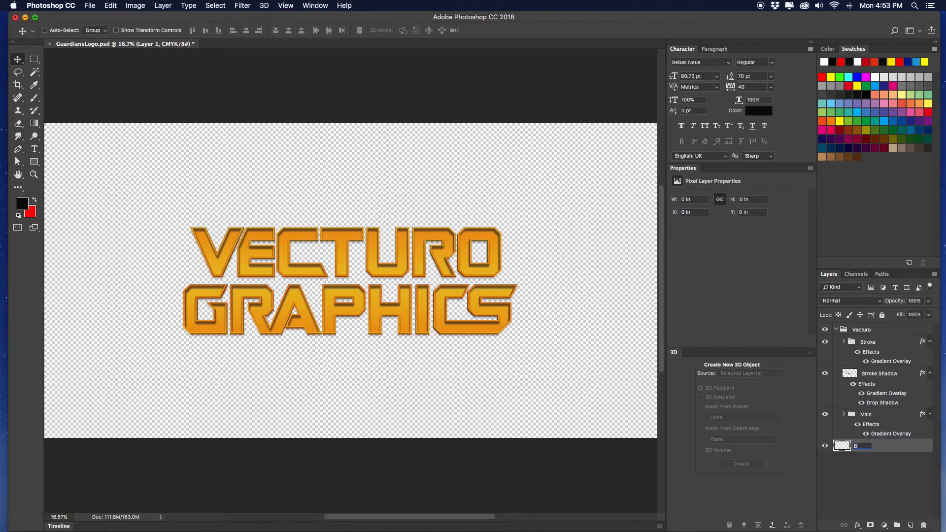
text(ackground)
key(Return)
Step: Fill the Background layer with the black foreground colour using the Paint Bucket tool
click(36, 126)
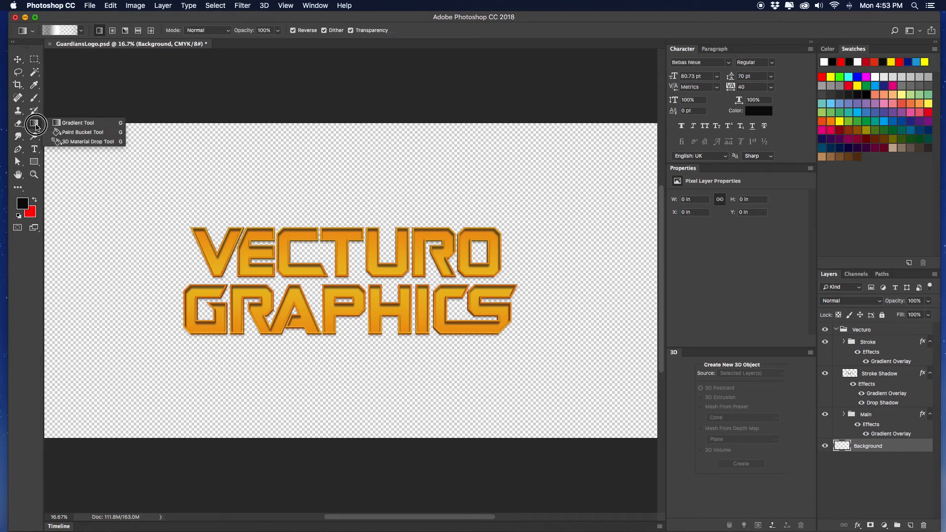
click(69, 130)
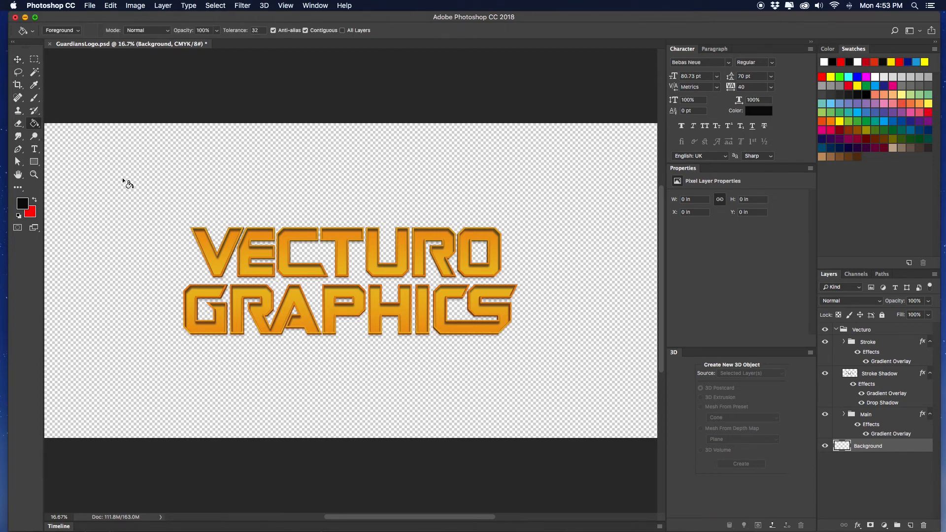
click(340, 205)
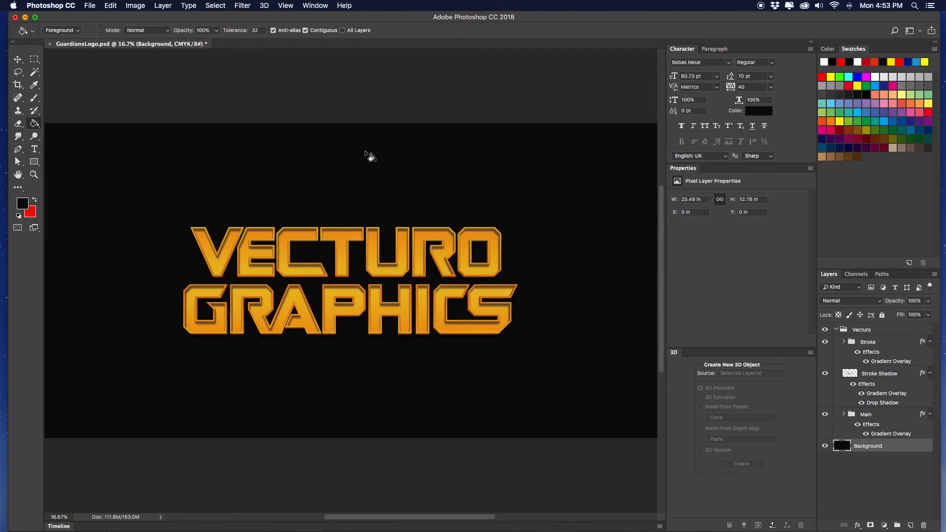
key(v)
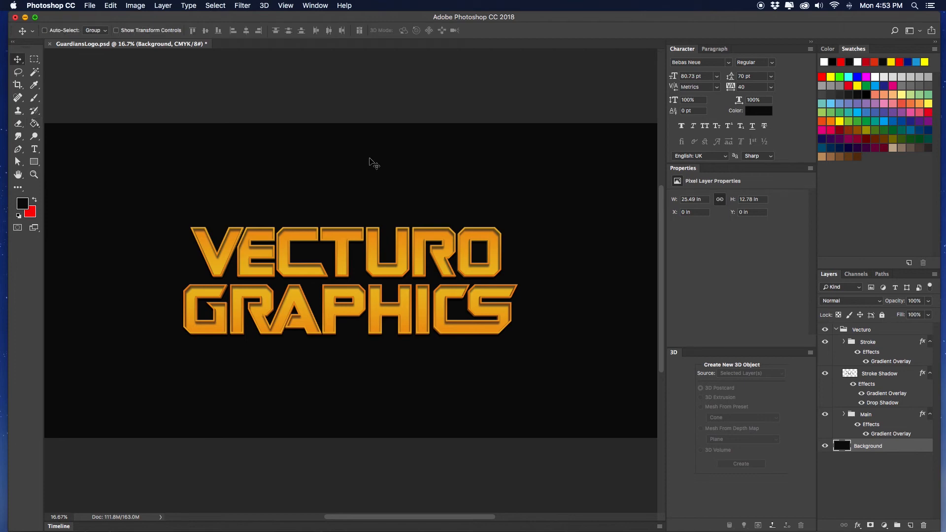
Step: Switch to Finder and preview Rust-Textures.jpg in the Guardians Logo folder
key(ctrl+Up)
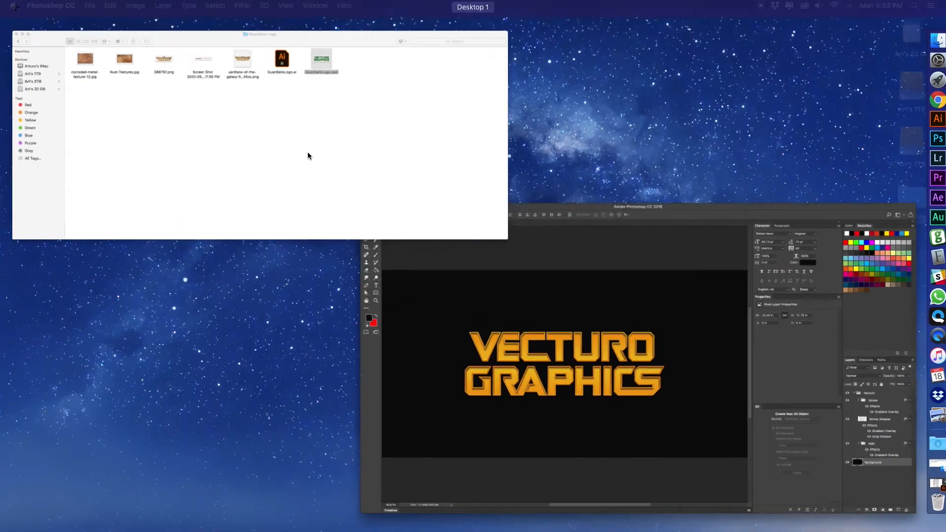
click(307, 152)
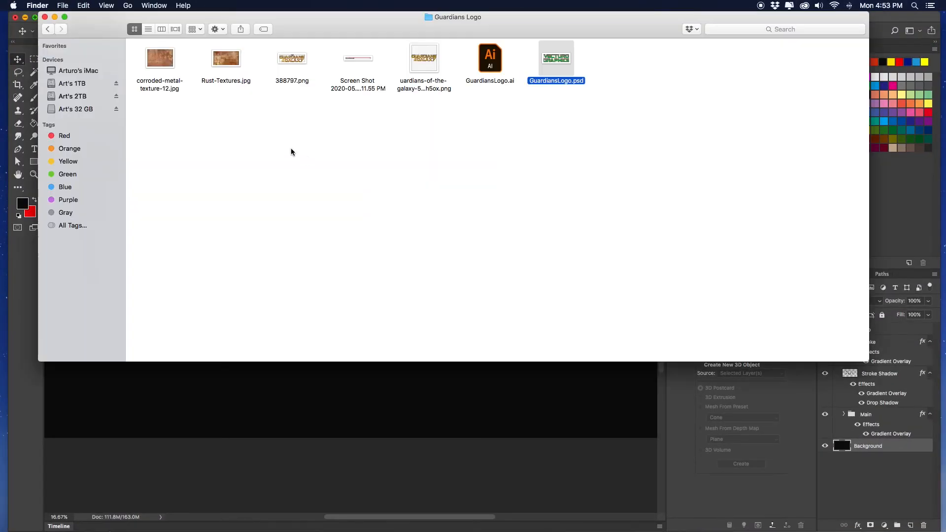
click(224, 60)
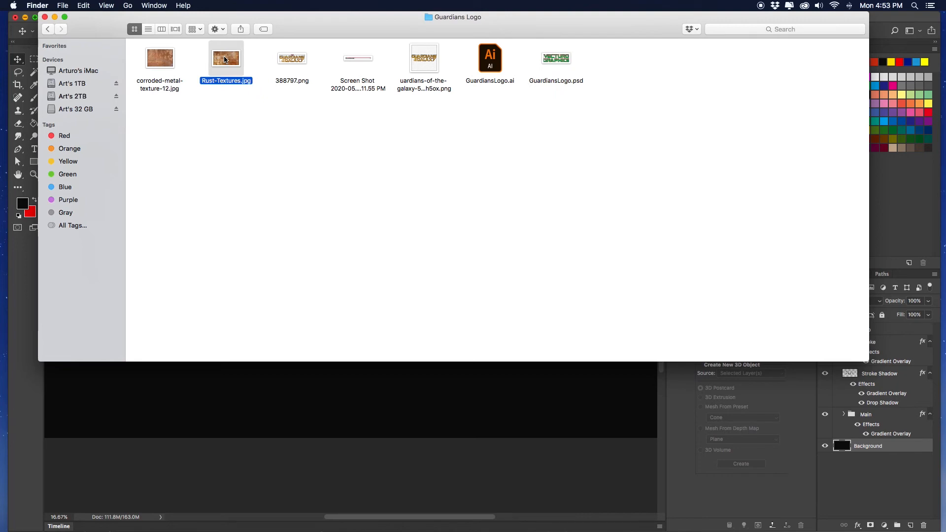
key(space)
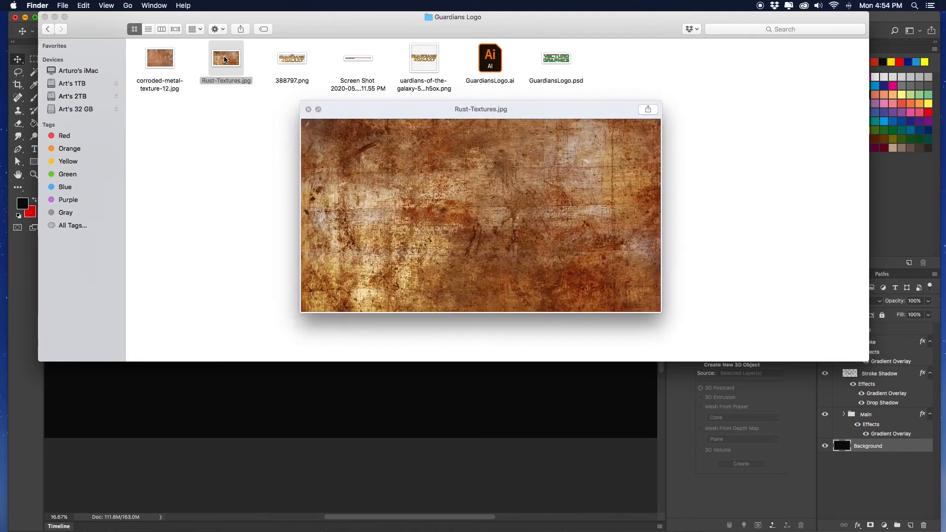
Step: Place Rust-Textures.jpg from the Guardians Logo folder into GuardiansLogo.psd in Photoshop, directly above the Background layer
key(Left)
key(Right)
key(space)
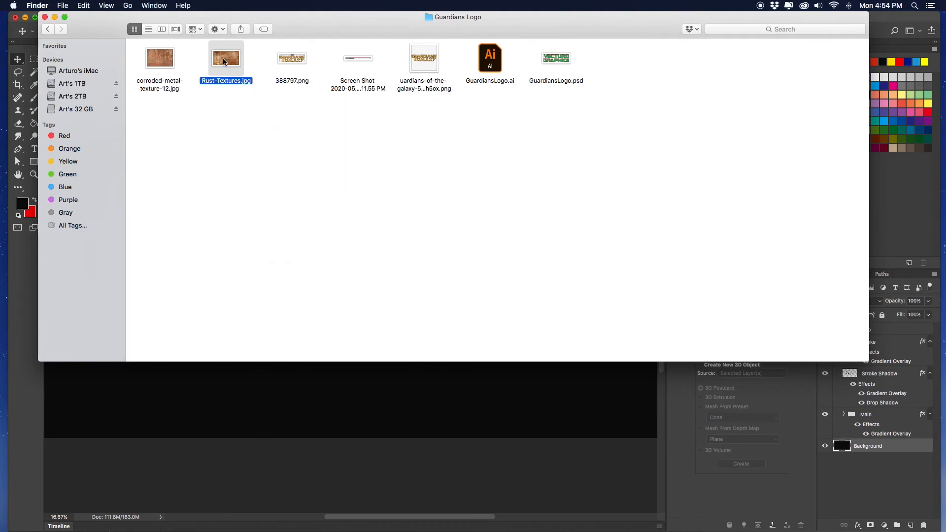
drag(224, 59, 370, 382)
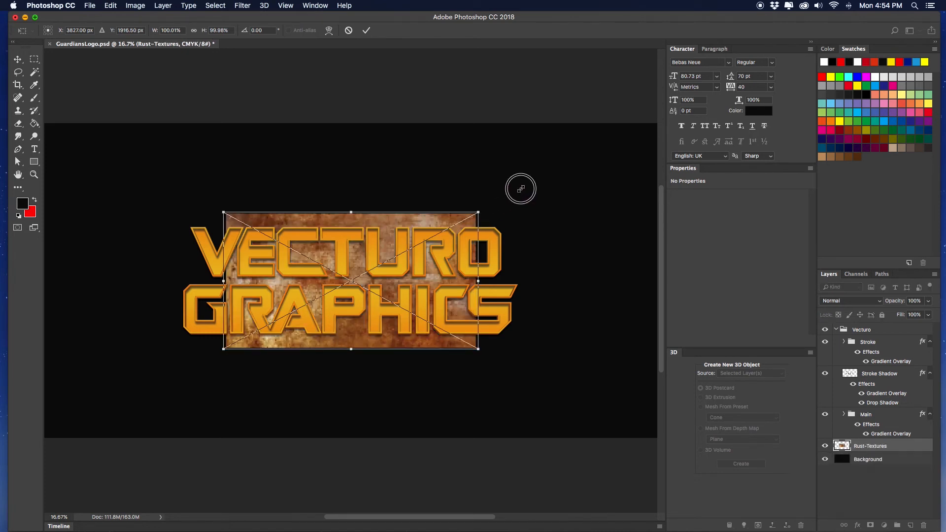
Step: Scale the placed rust texture to about 142% width and 125% height so it covers the whole lettering, and commit the transform
drag(526, 188, 527, 189)
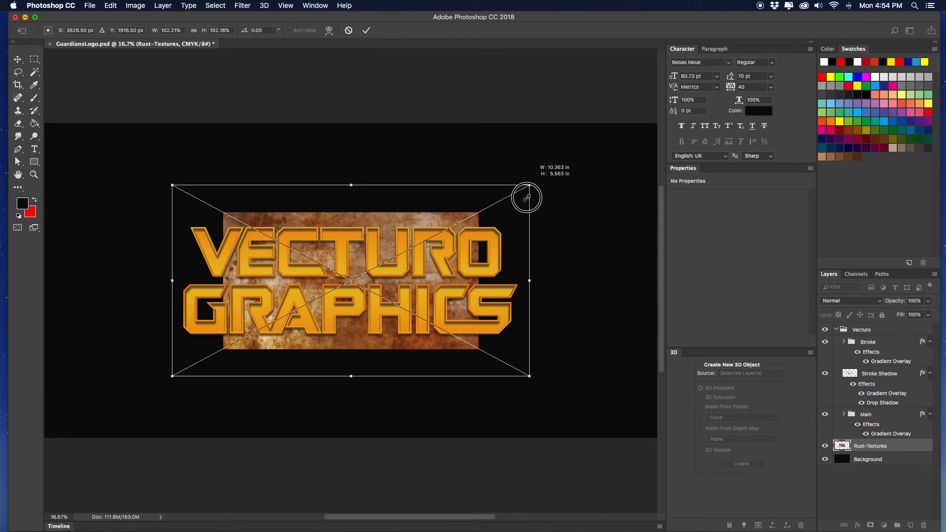
drag(526, 197, 527, 198)
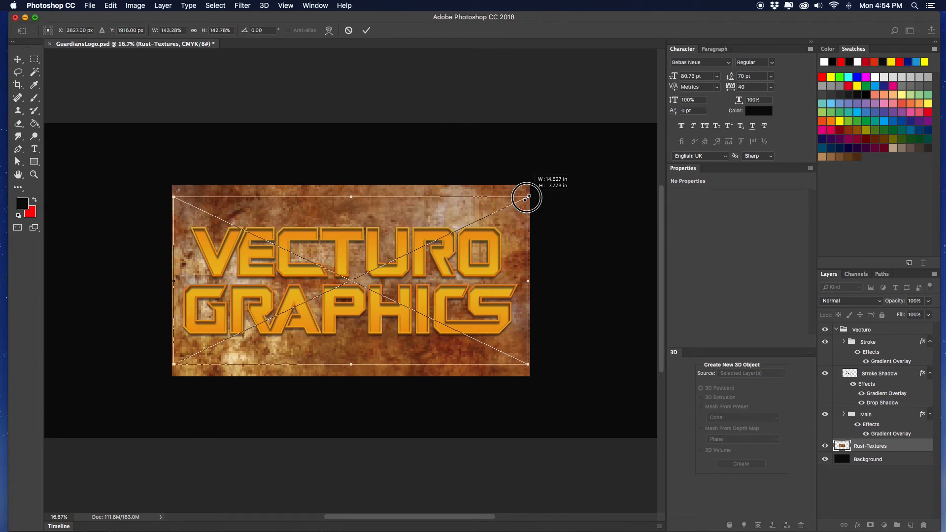
drag(526, 198, 527, 198)
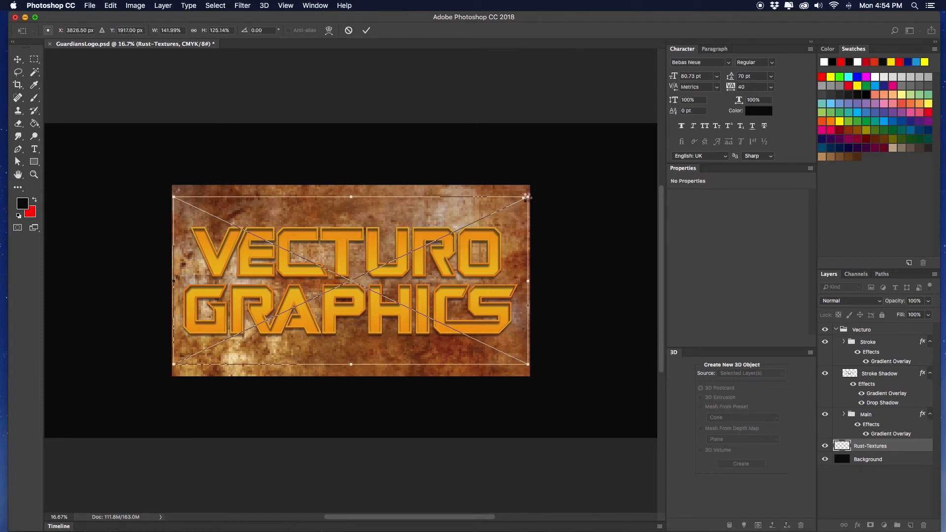
key(Return)
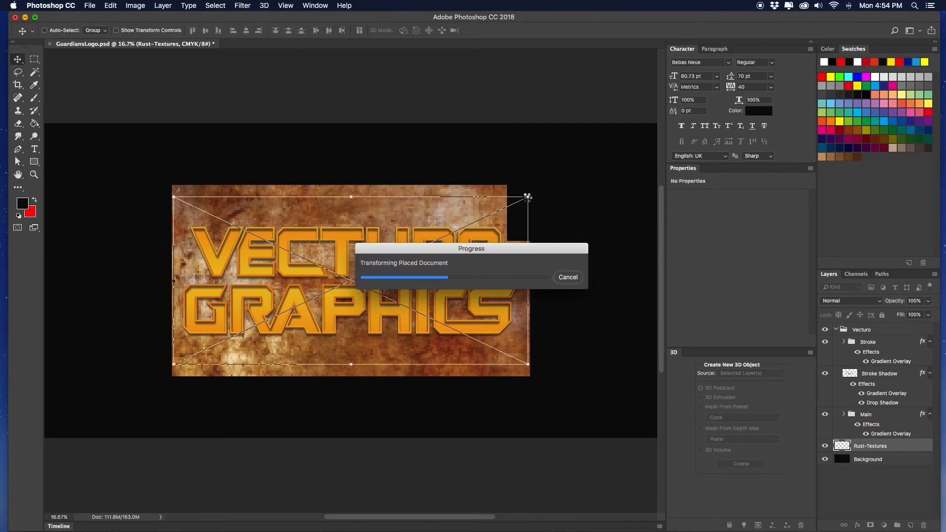
Step: Merge the Stroke group and the Main group into single layers, and collapse the Stroke Shadow layer's effects list
right_click(892, 343)
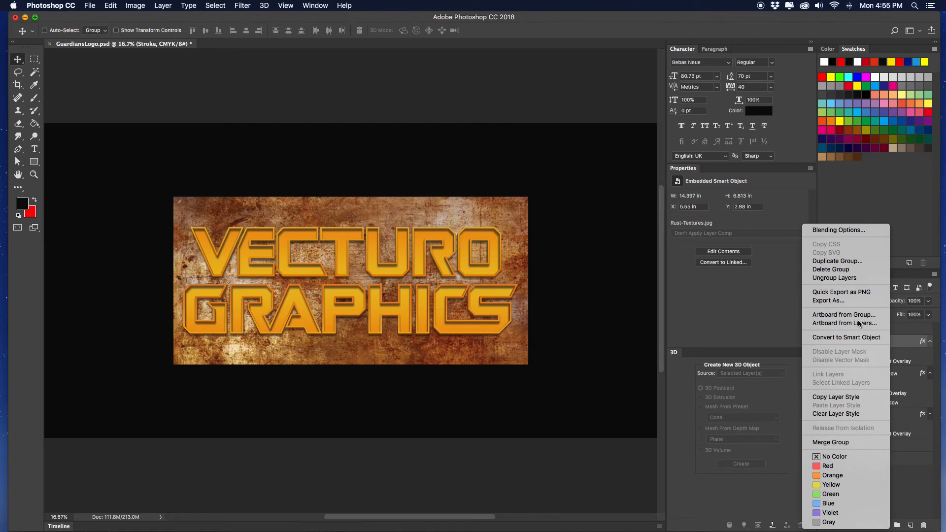
click(844, 443)
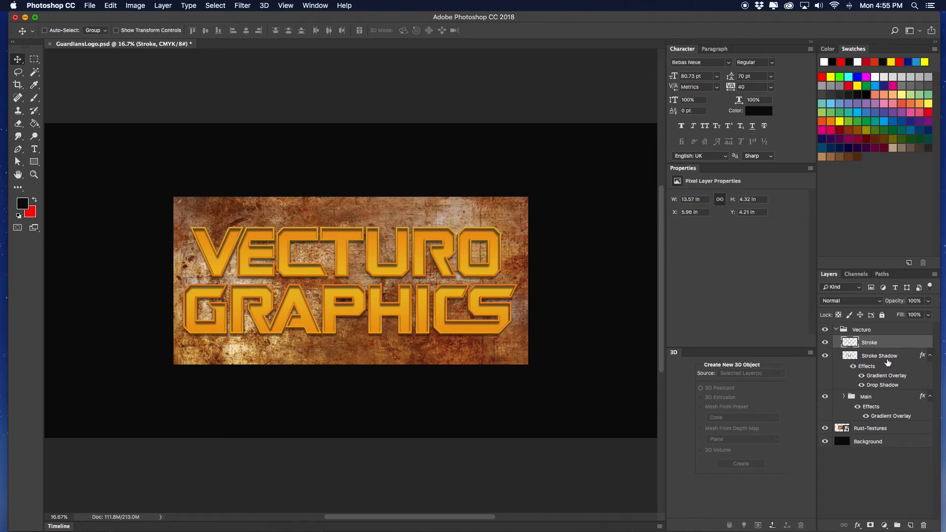
right_click(887, 401)
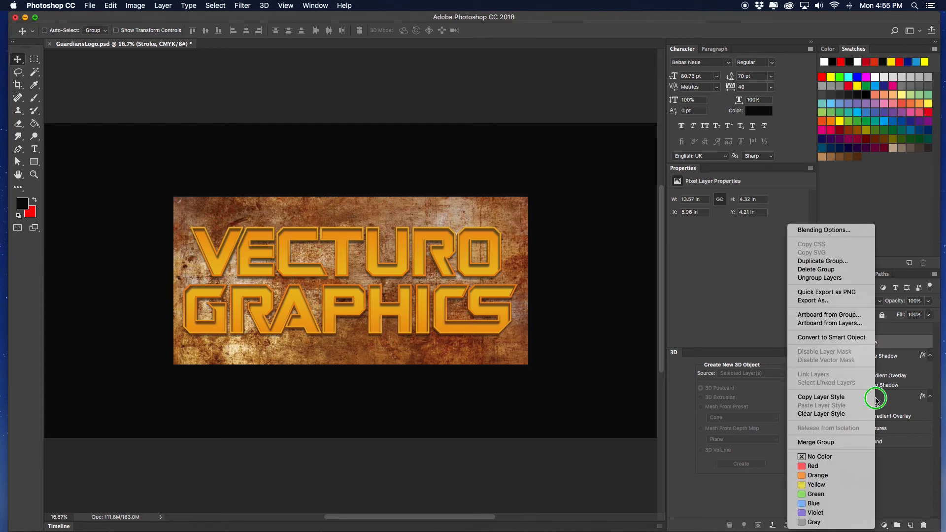
click(828, 443)
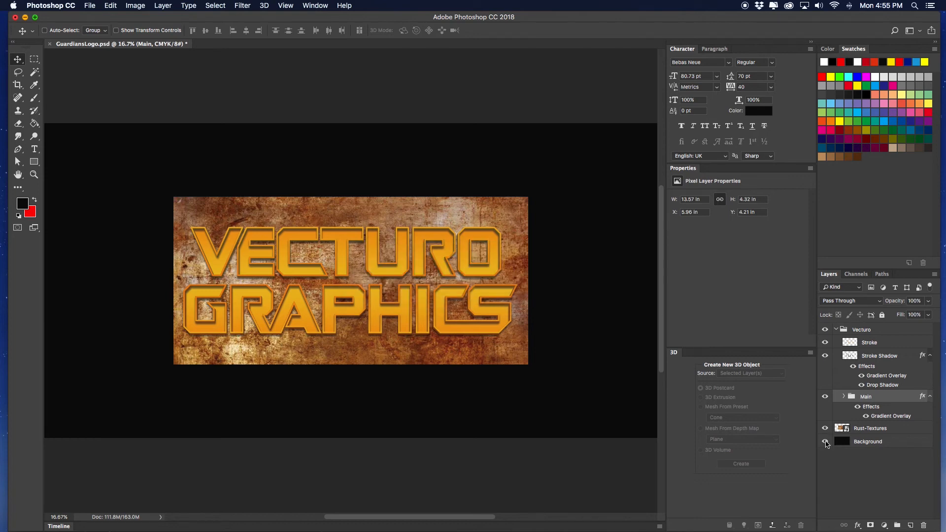
click(929, 356)
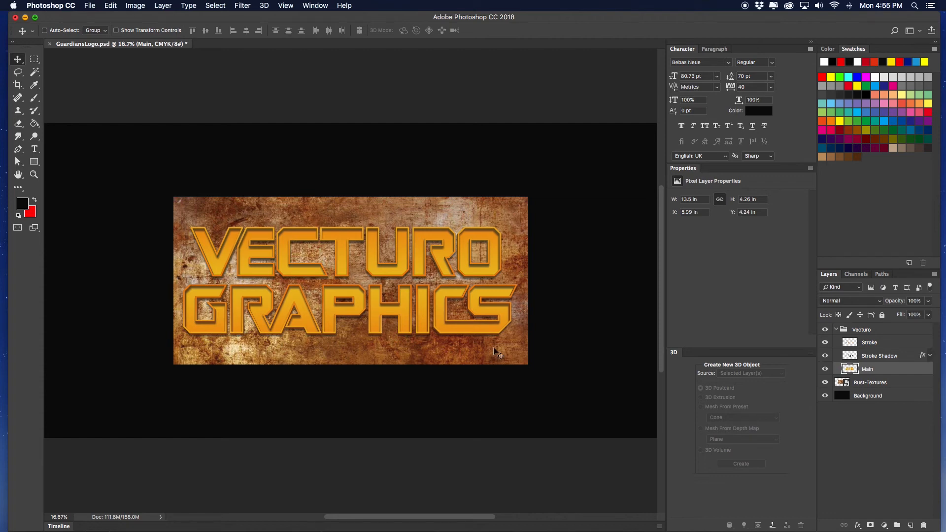
Step: Rasterize the Rust-Textures layer and move it into the Vecturo group directly above the Main layer
key(super+equal)
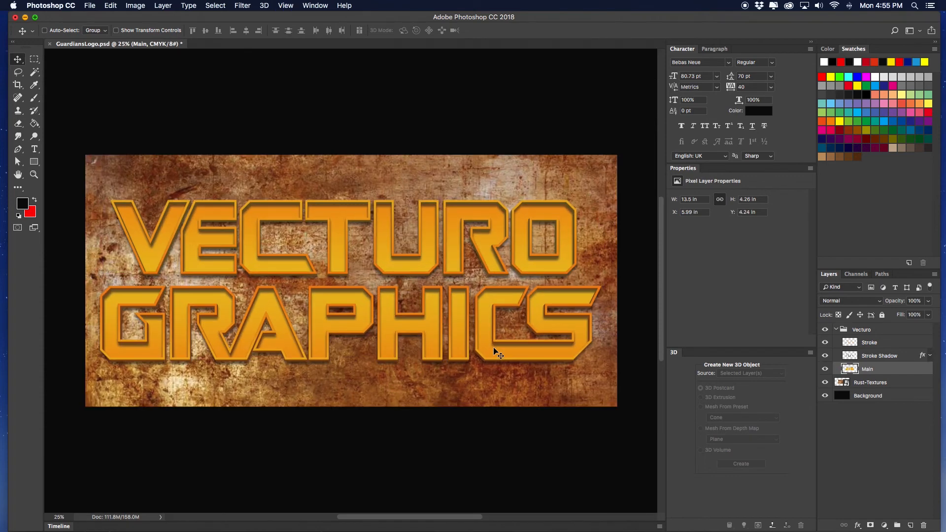
right_click(879, 385)
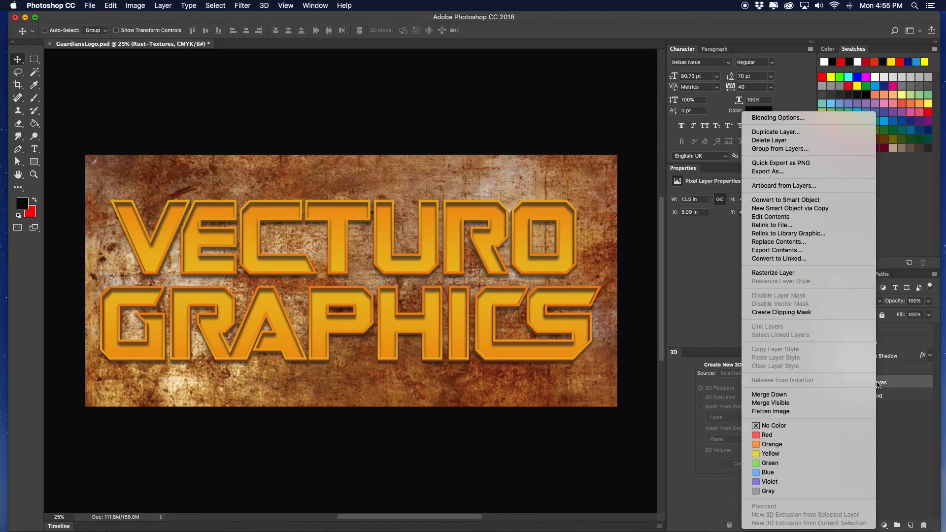
click(779, 274)
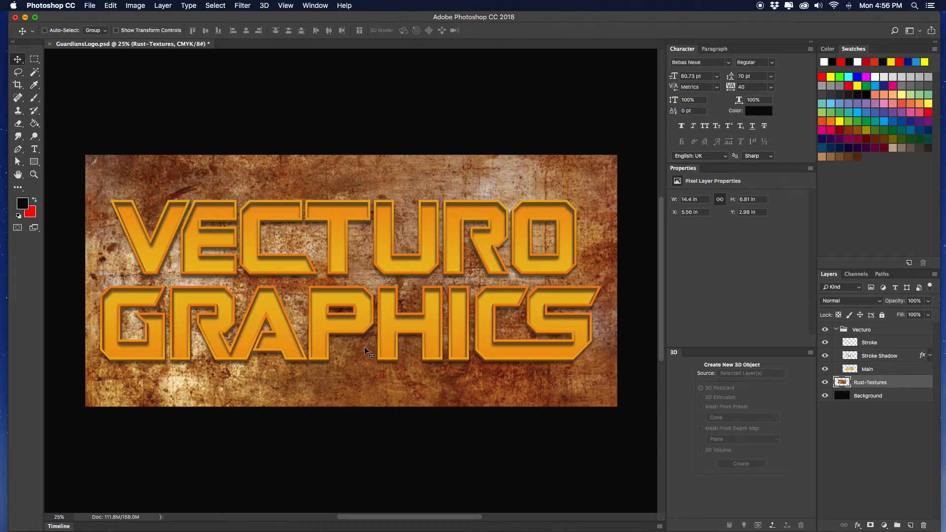
drag(895, 382, 899, 364)
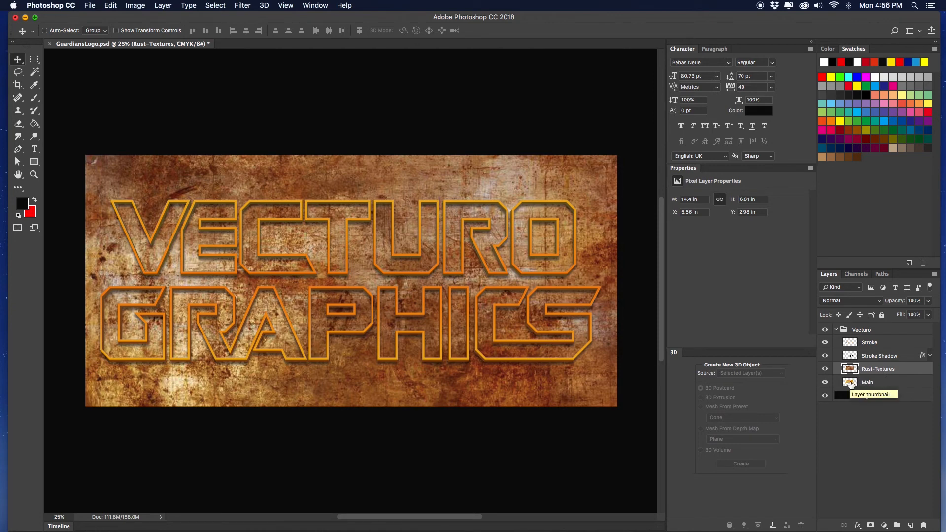
Step: Load the Main layer's outline as a selection and add it as a layer mask on the Rust-Textures layer
key(super)
super+click(849, 382)
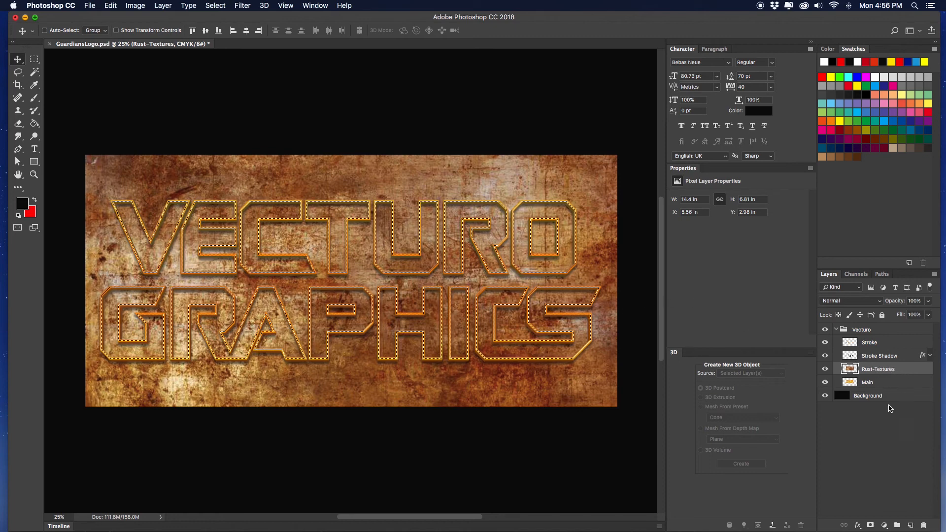
click(871, 526)
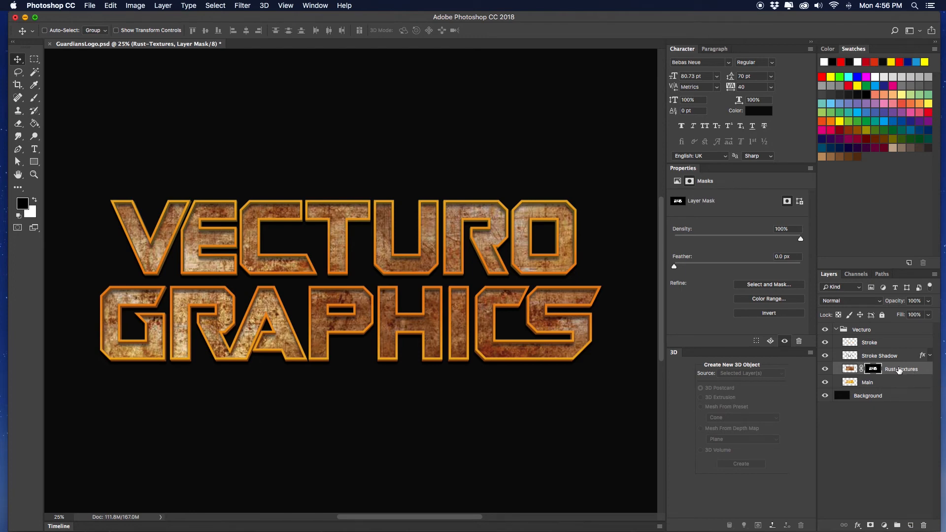
Step: Try the Darken, Multiply and Color Burn blend modes on the Rust-Textures layer
click(18, 60)
click(850, 301)
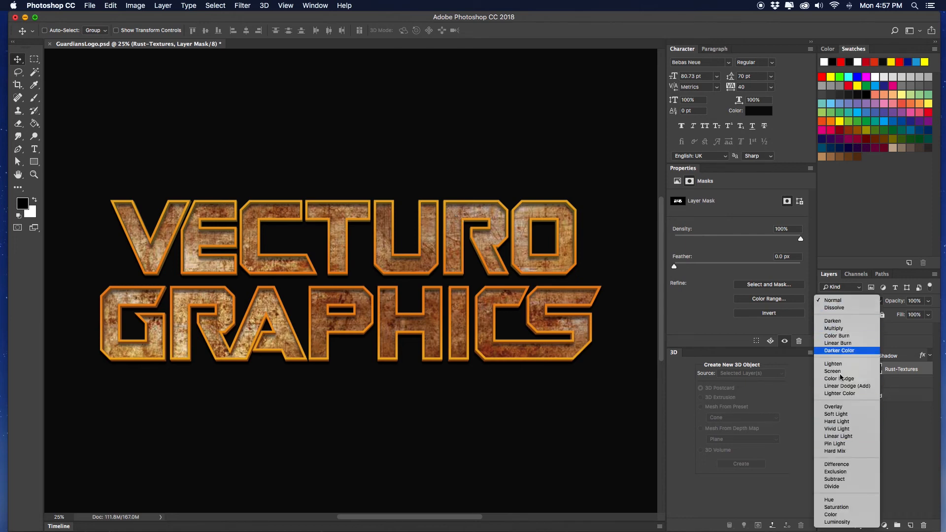
click(912, 470)
click(848, 302)
click(844, 321)
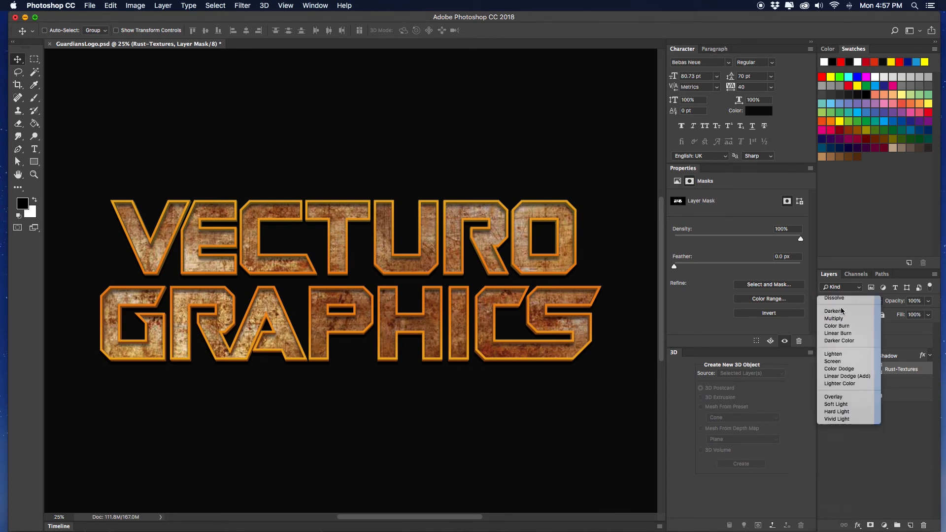
click(841, 301)
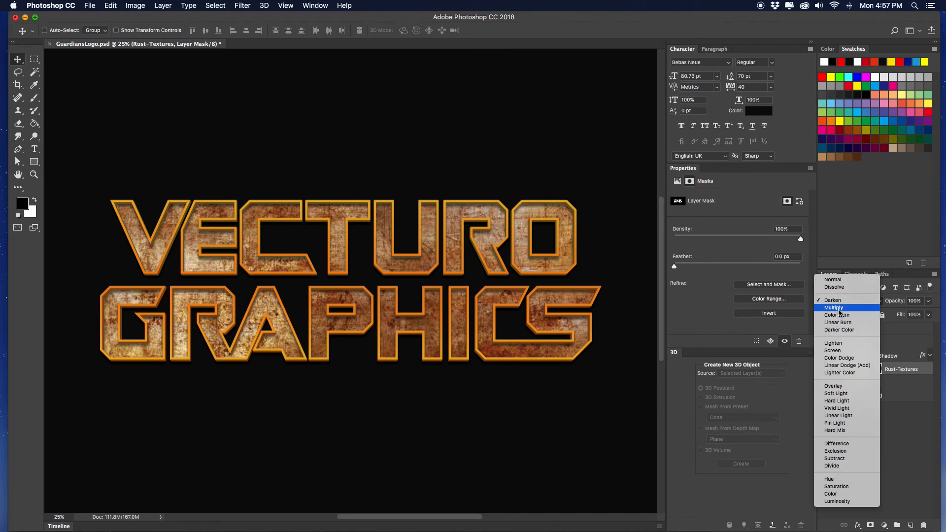
click(839, 309)
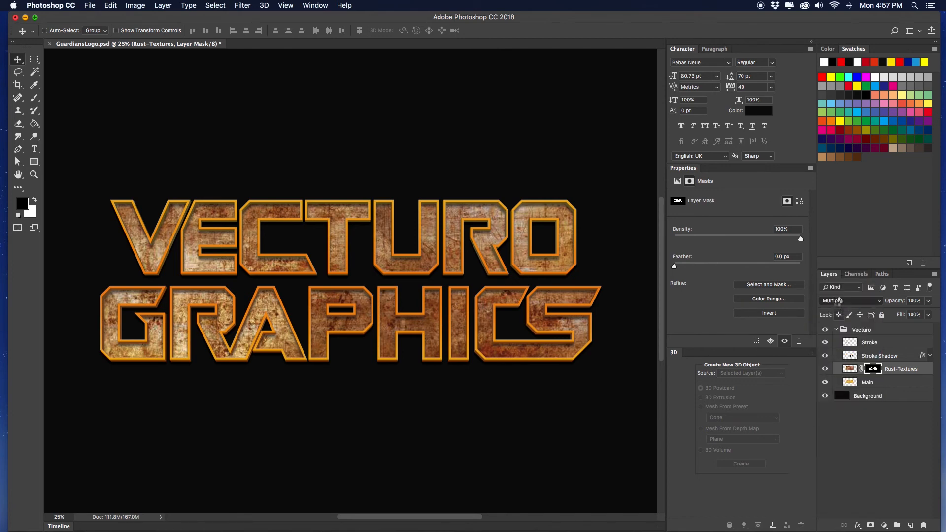
click(841, 301)
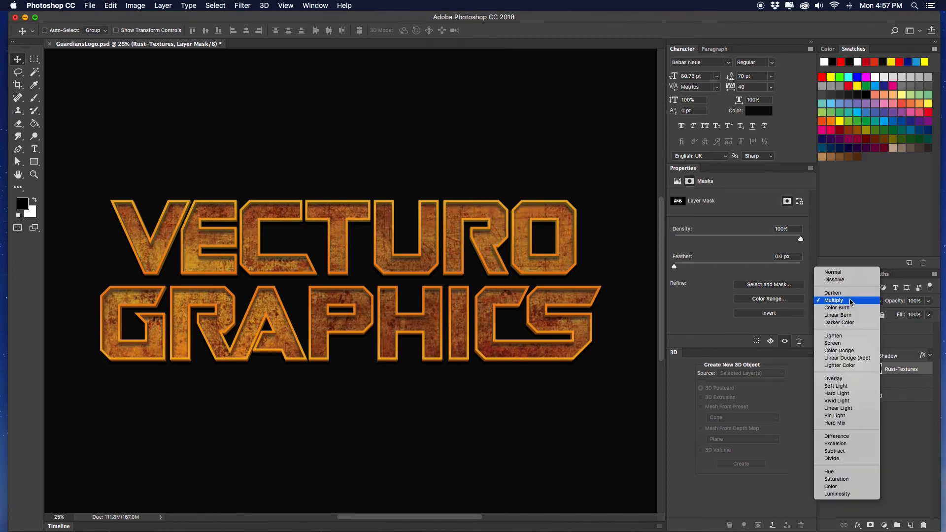
click(845, 309)
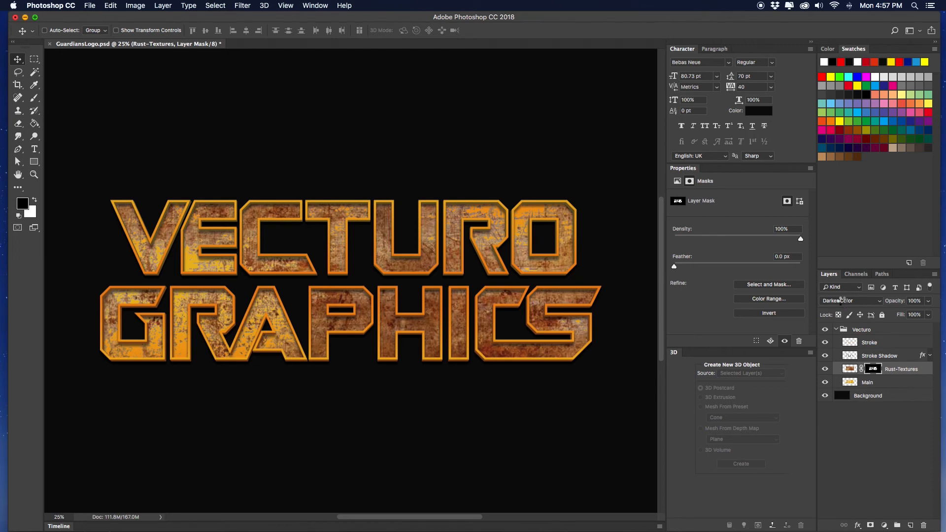
Step: Cycle the Rust-Textures layer through the blend modes from Lighten to Exclusion to compare their looks
scroll(840, 302, down, 1)
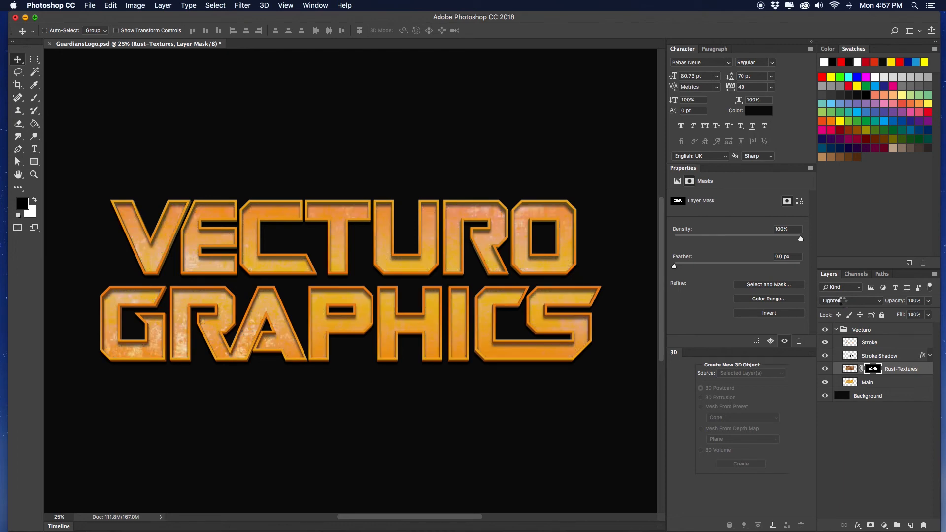
scroll(840, 302, down, 1)
scroll(841, 301, down, 1)
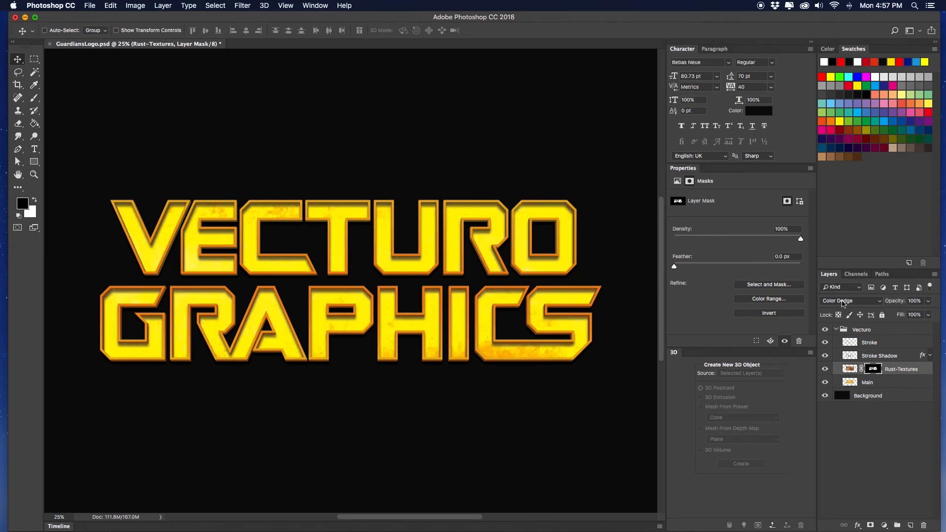
scroll(843, 301, down, 1)
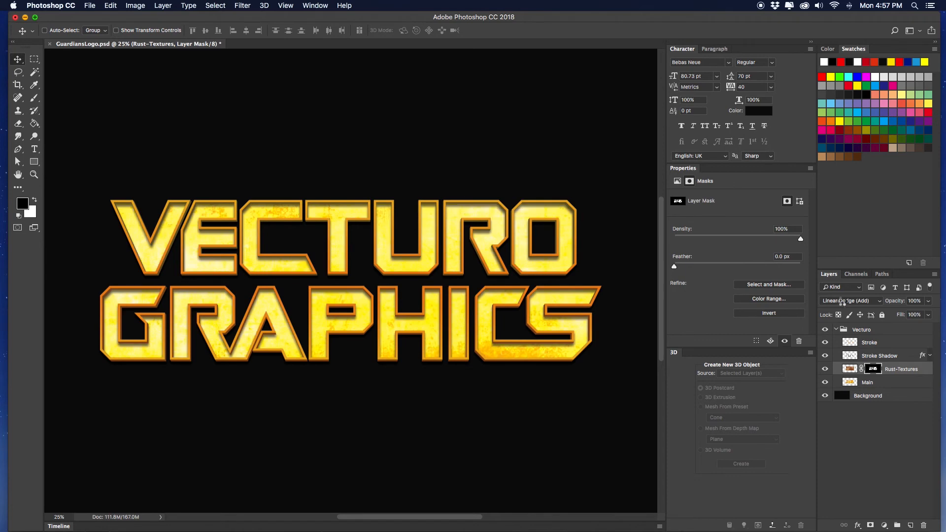
scroll(841, 301, down, 1)
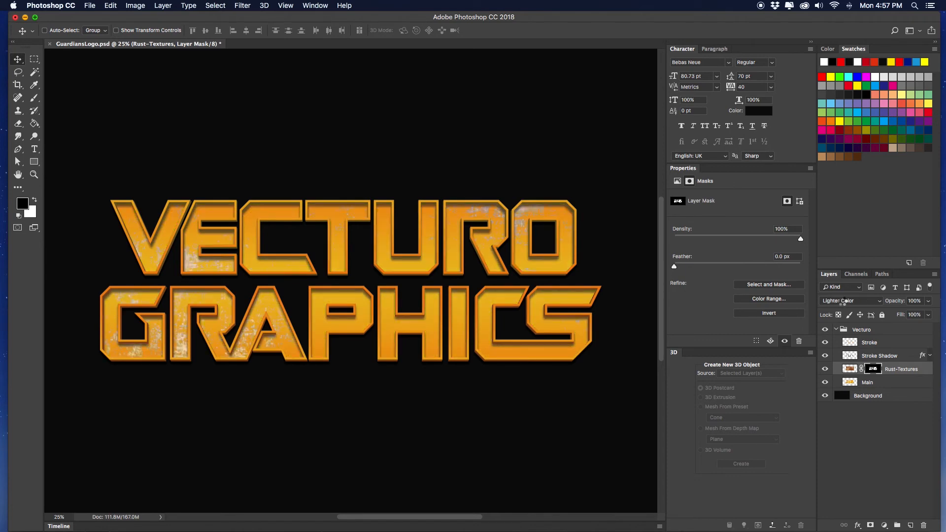
scroll(842, 302, down, 1)
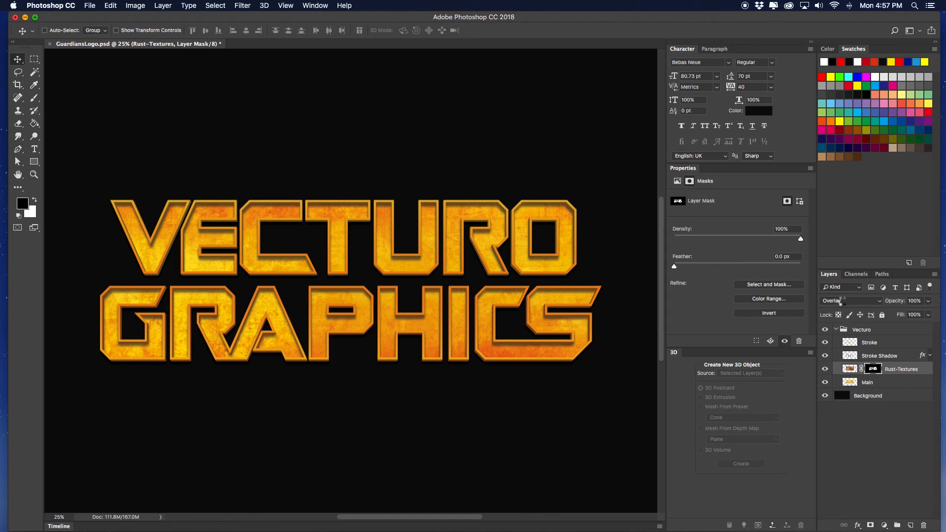
scroll(842, 302, down, 1)
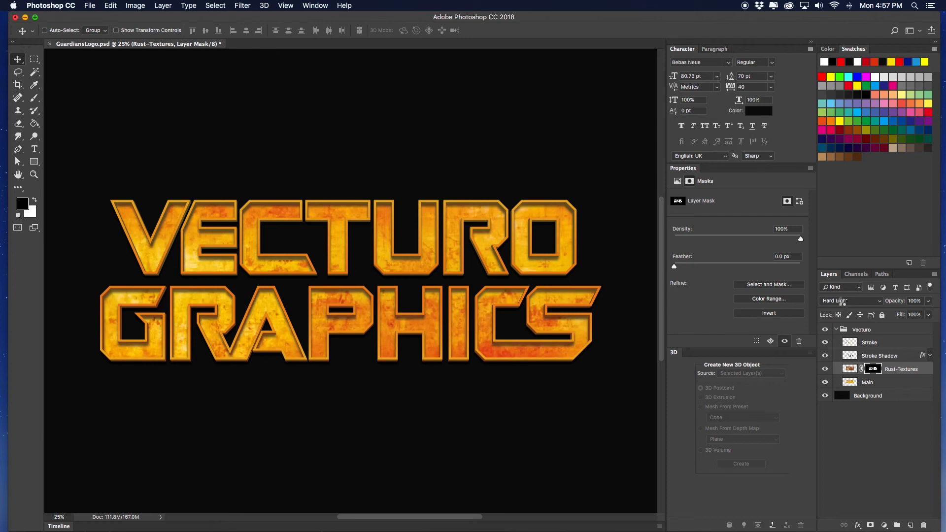
scroll(842, 302, down, 1)
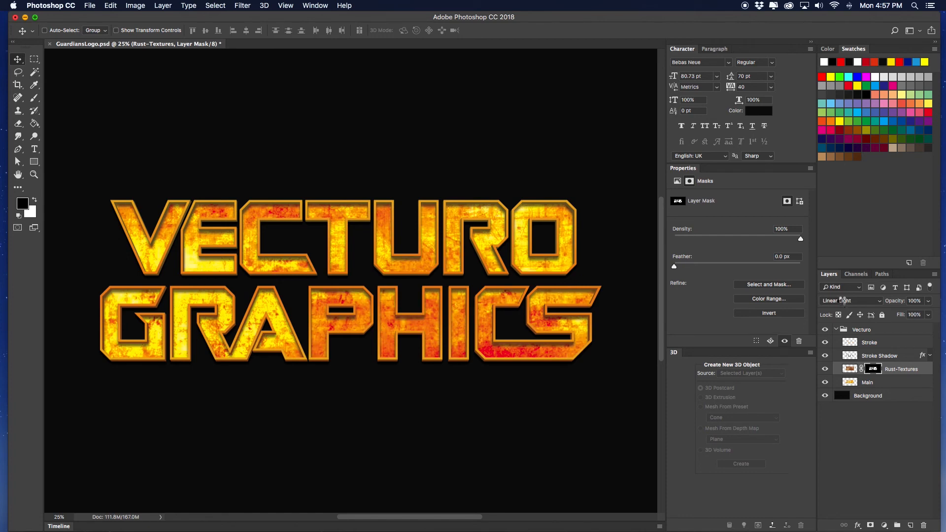
scroll(842, 303, down, 1)
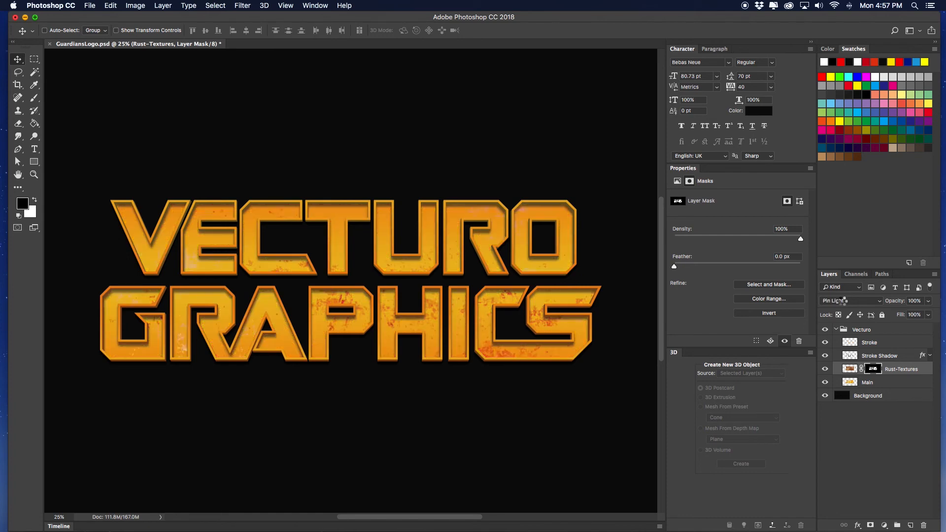
scroll(840, 301, down, 1)
scroll(842, 302, down, 1)
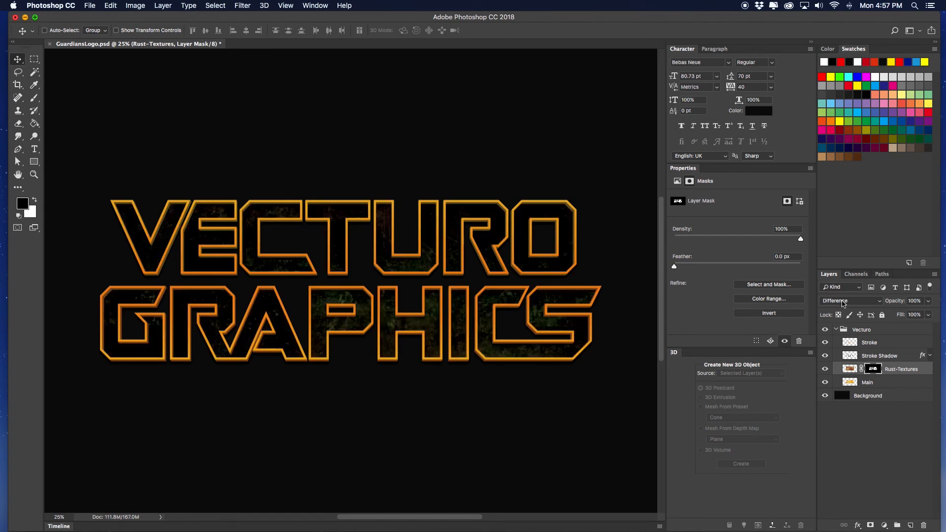
scroll(844, 303, down, 1)
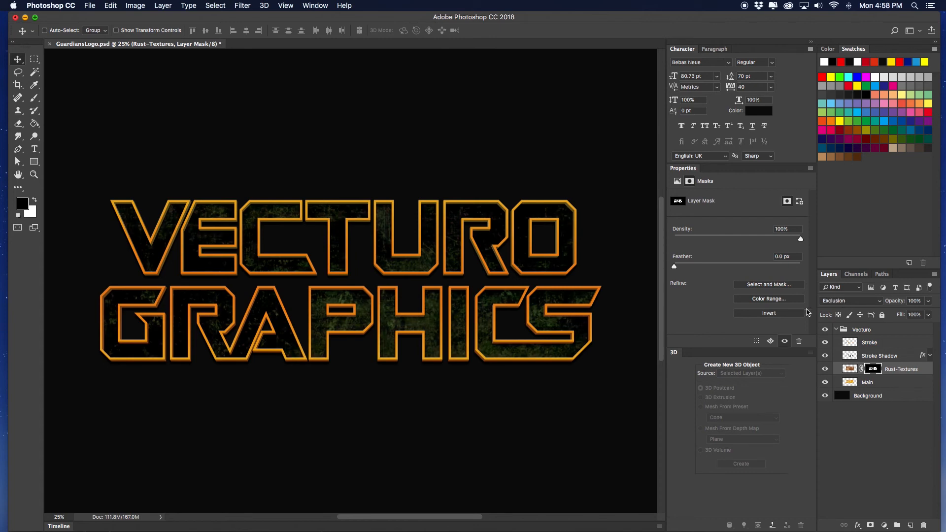
Step: Set the Rust-Textures layer's blend mode to Darken
click(841, 303)
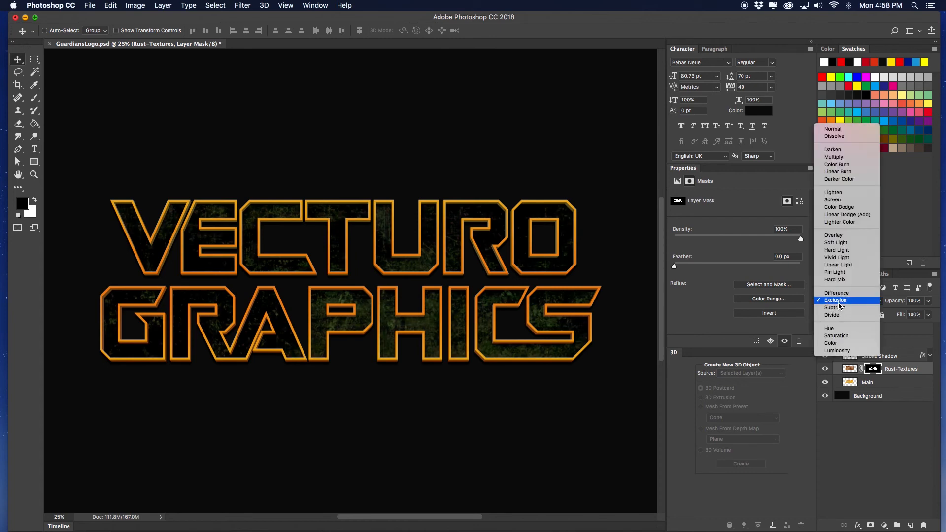
click(838, 150)
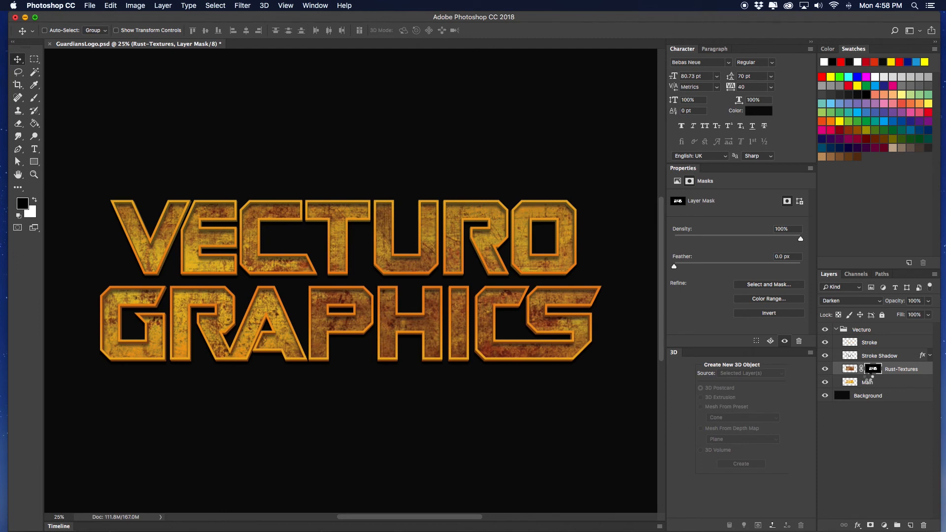
Step: Compare the Multiply and Color Burn blend modes on the Rust-Textures layer and settle on Multiply
key(shift+plus)
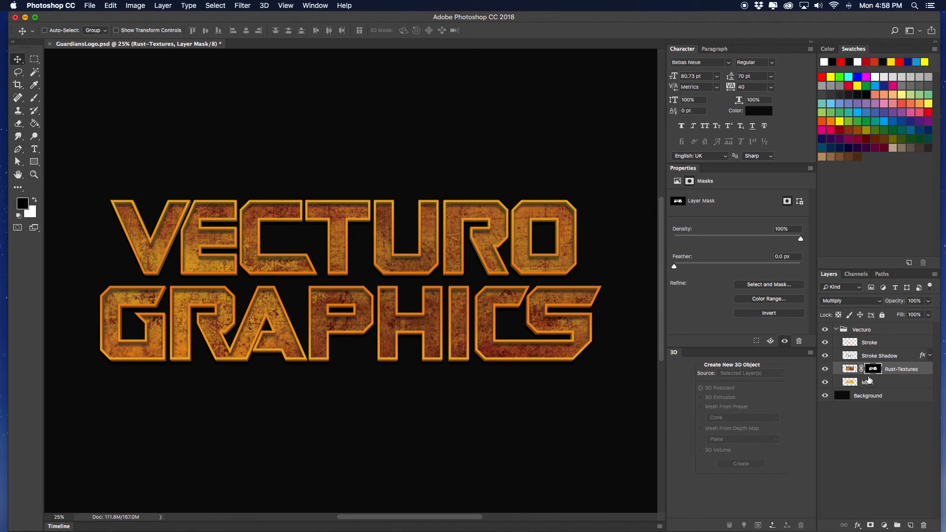
key(shift+plus)
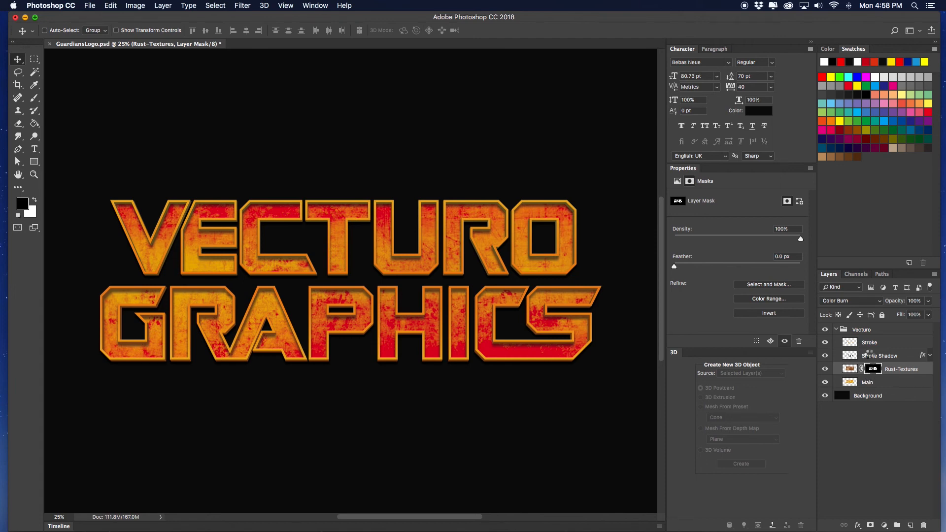
key(shift+minus)
click(891, 370)
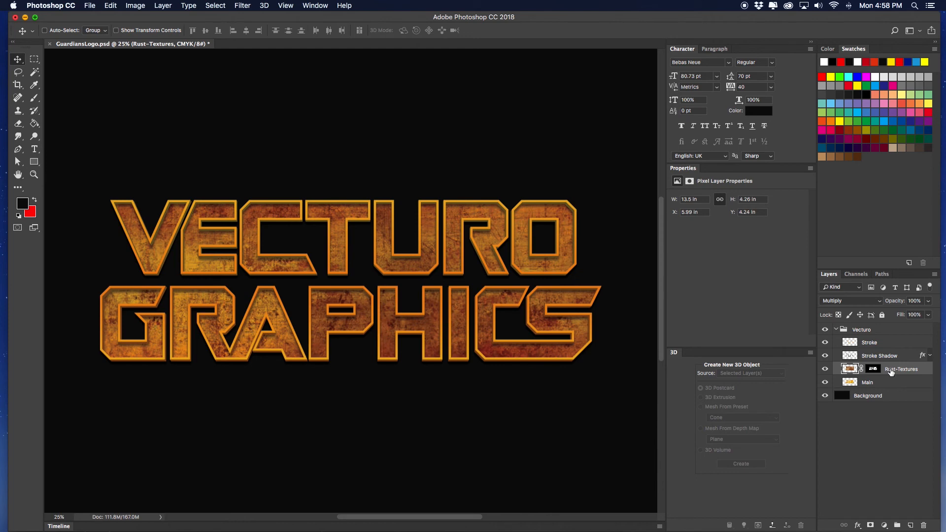
Step: Duplicate the Rust-Textures layer above the Stroke layer and delete the copy's layer mask without applying it
mouse_move(889, 372)
mouse_down()
mouse_move(887, 336)
mouse_move(883, 359)
mouse_move(900, 369)
mouse_up()
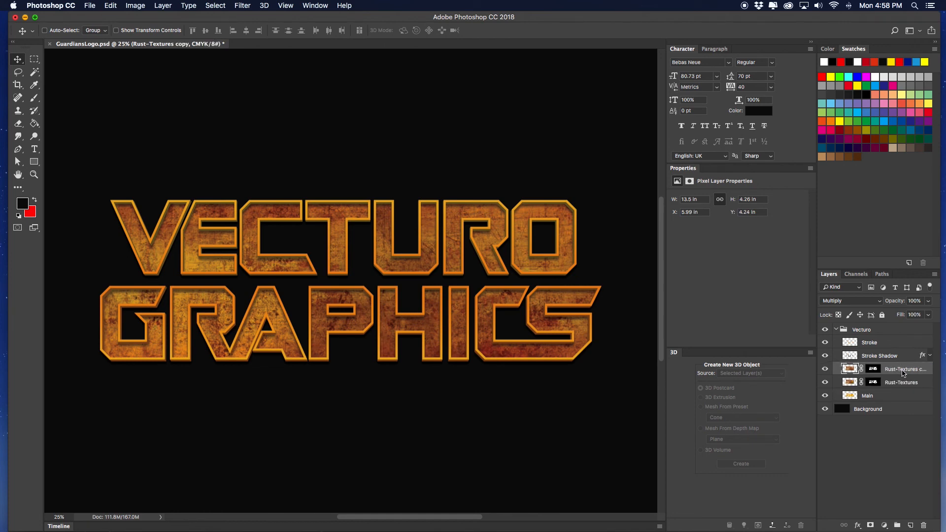
key(super+z)
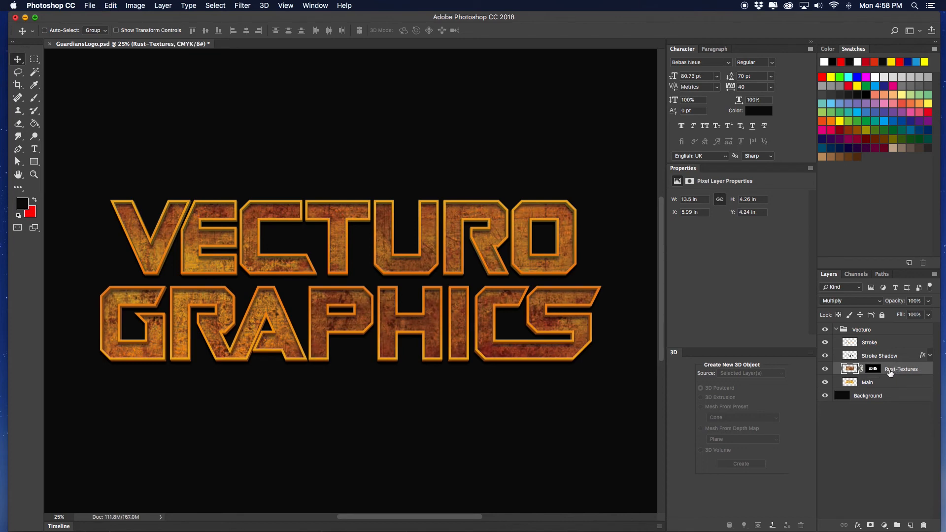
drag(889, 367, 884, 339)
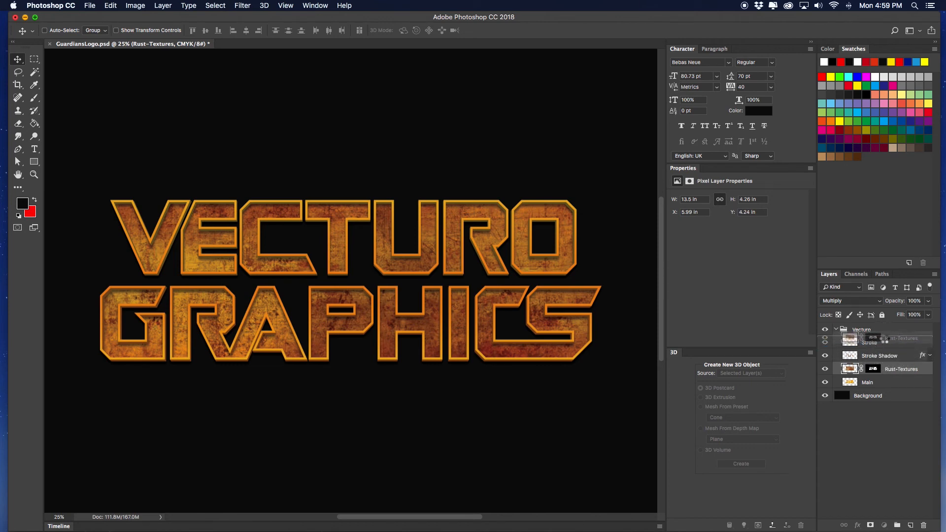
drag(883, 340, 882, 341)
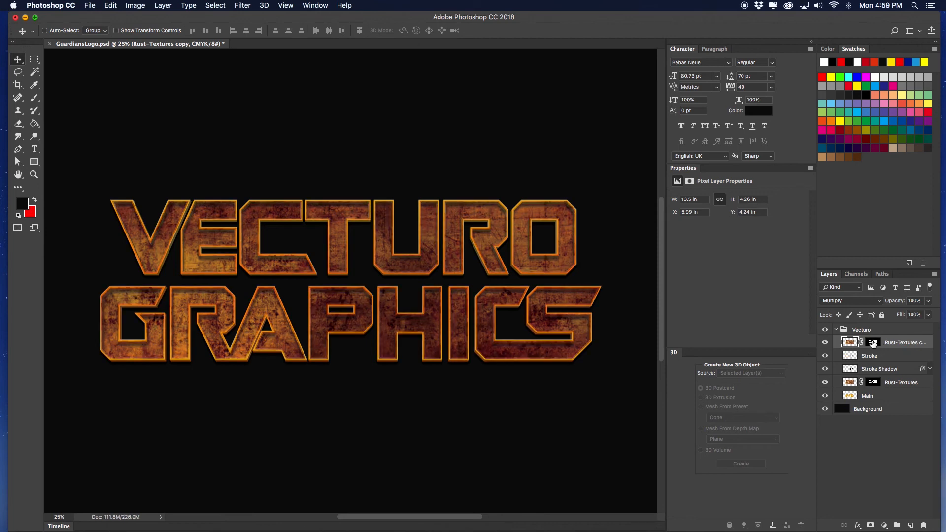
drag(874, 343, 924, 528)
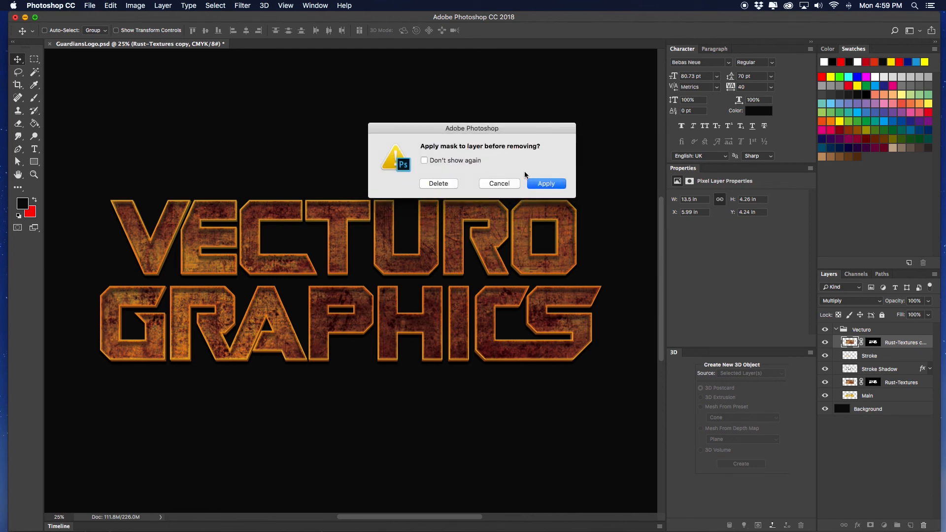
click(439, 183)
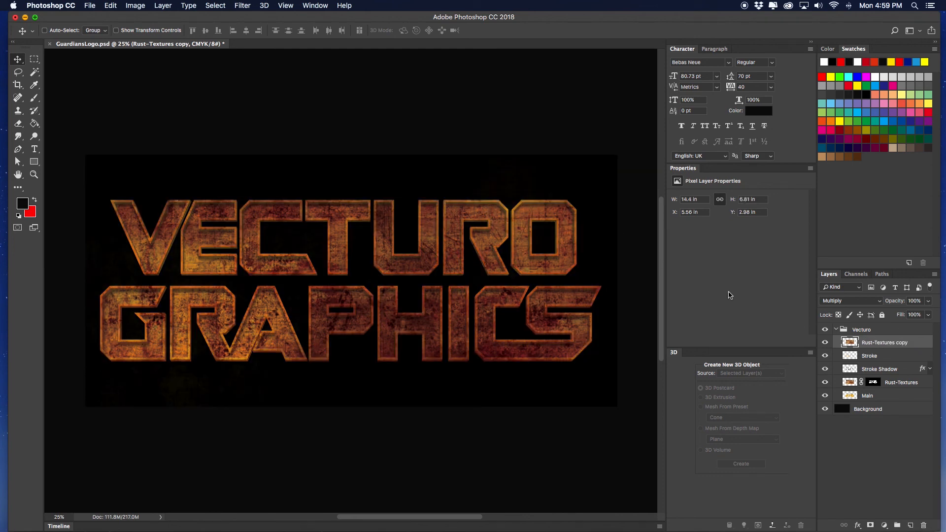
Step: Rotate the unmasked Rust-Textures copy by 180 degrees with Free Transform
key(super+t)
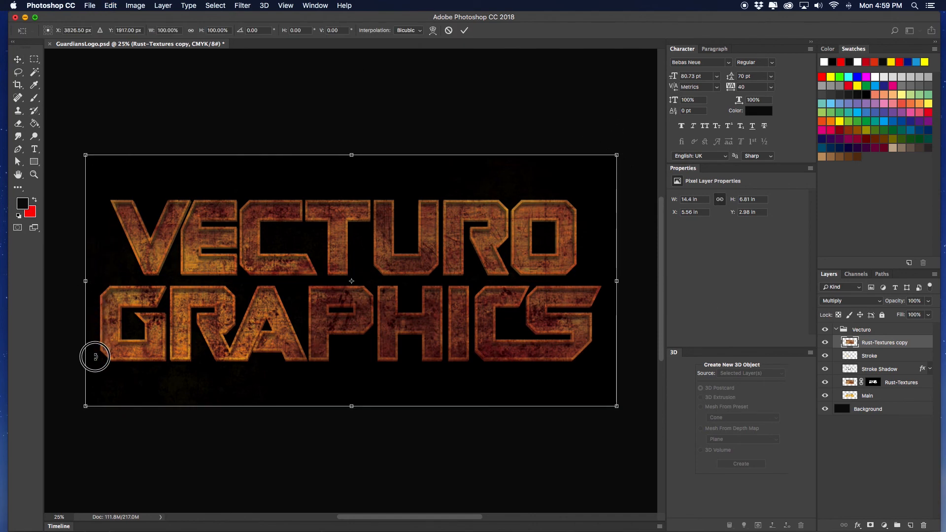
drag(95, 387, 94, 404)
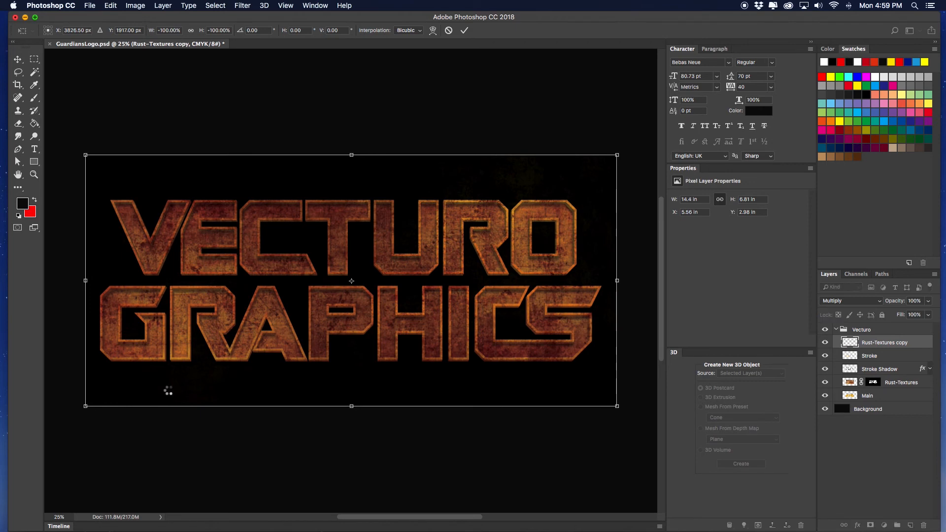
key(Return)
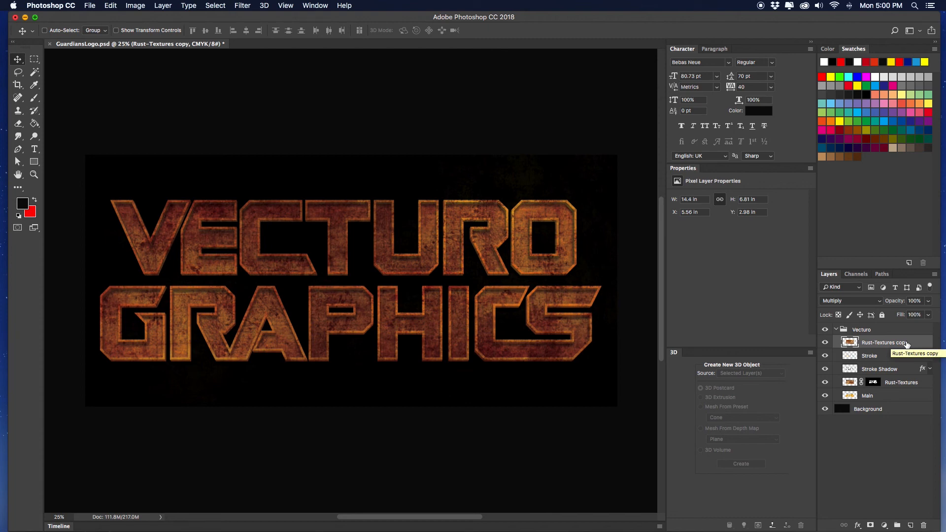
Step: Load the Stroke layer's outline as a selection and add it as a layer mask on the Rust-Textures copy
key(super)
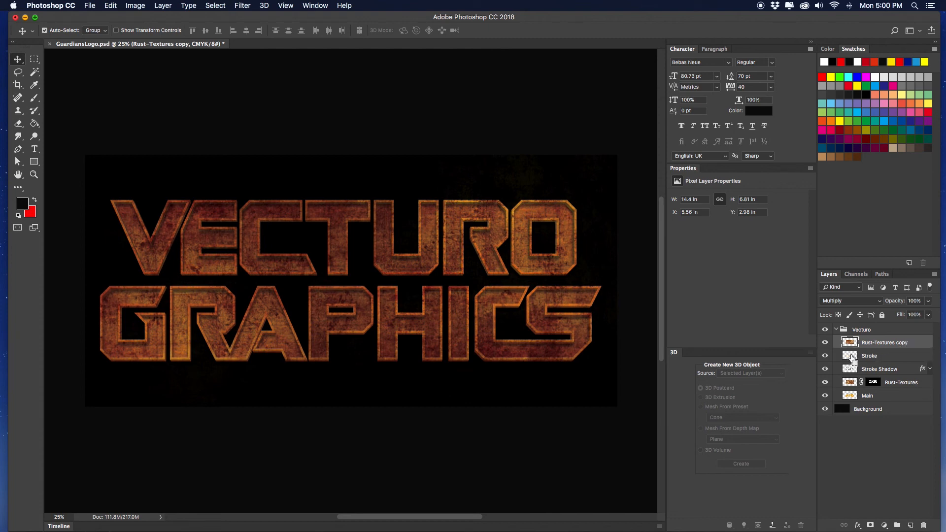
super+click(852, 358)
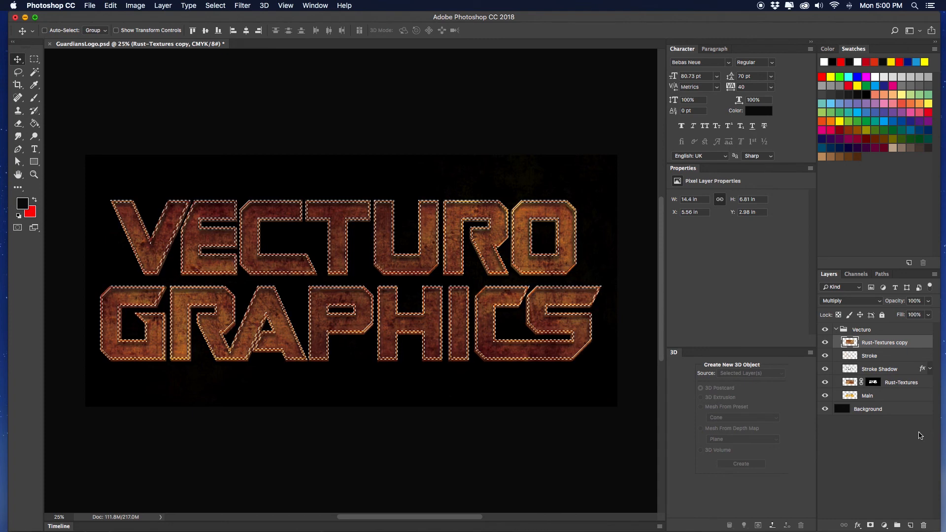
click(870, 526)
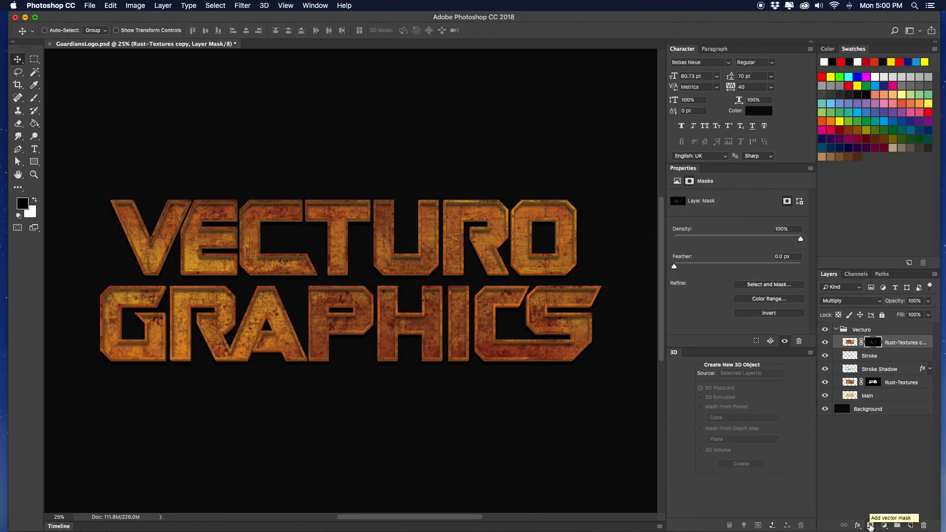
key(super+minus)
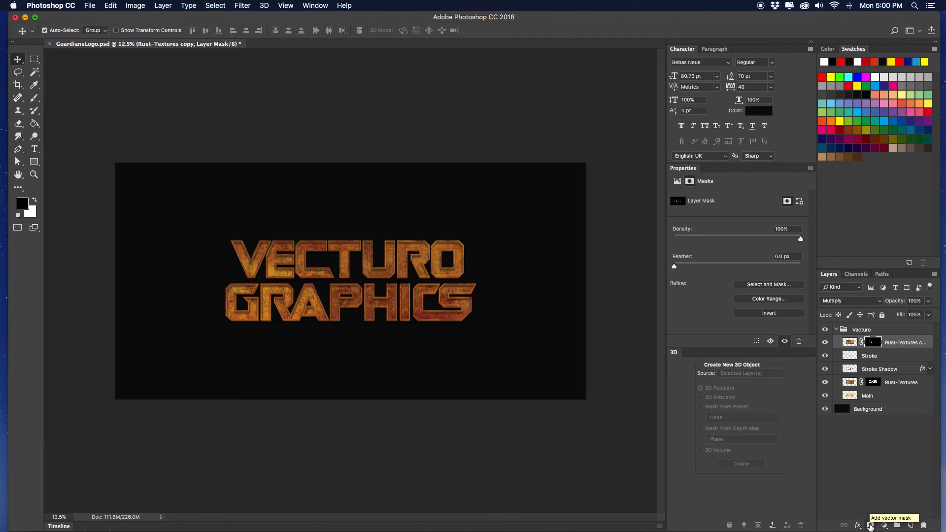
key(super+plus)
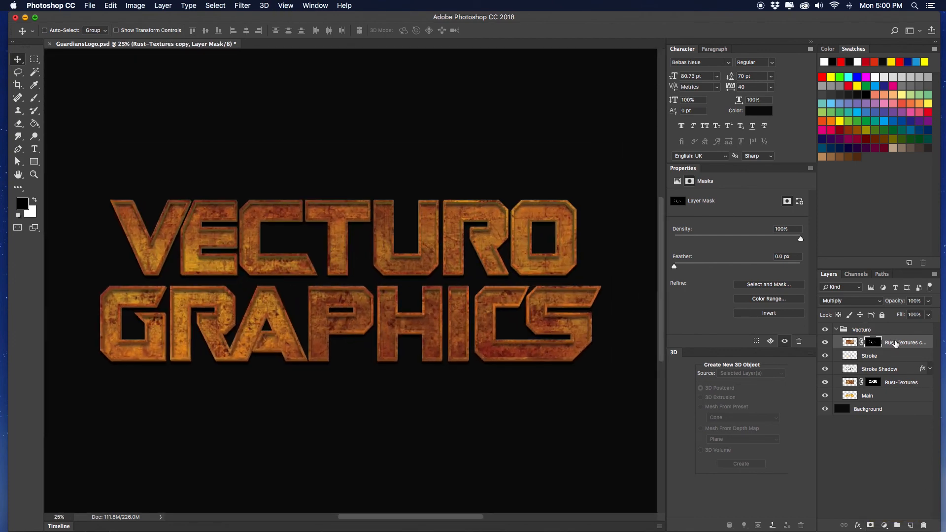
Step: Duplicate the masked Rust-Textures copy above the Stroke layer and set the duplicate's opacity to 80%
drag(895, 345, 894, 351)
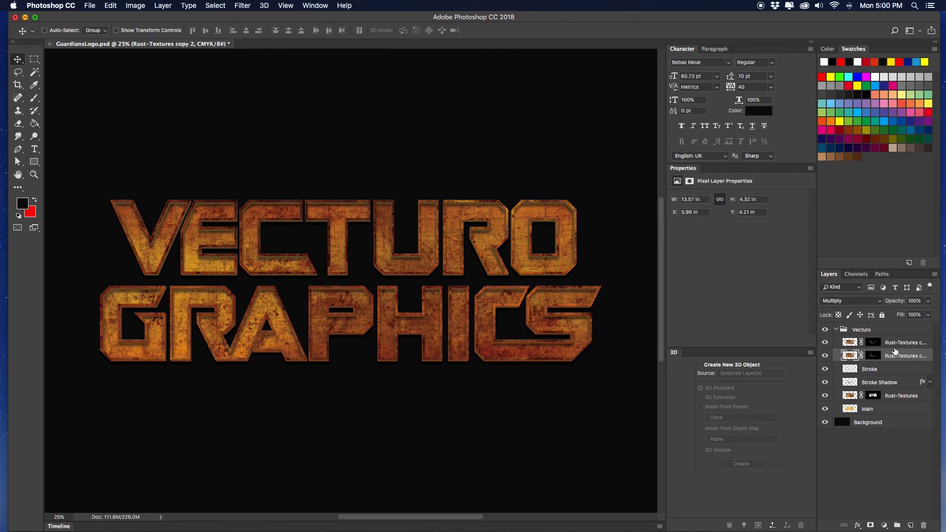
click(930, 304)
mouse_move(925, 314)
mouse_down()
mouse_move(893, 315)
mouse_move(919, 314)
mouse_up()
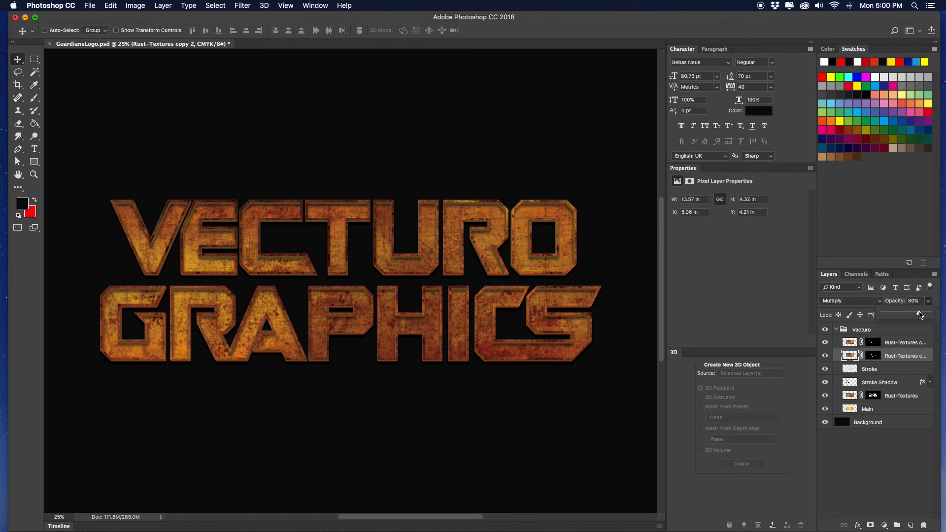
drag(920, 315, 920, 314)
Step: Open the Stroke Shadow layer's Gradient Overlay gradient and set its olive color stop to dark gray #4f4f4d
click(890, 386)
click(930, 383)
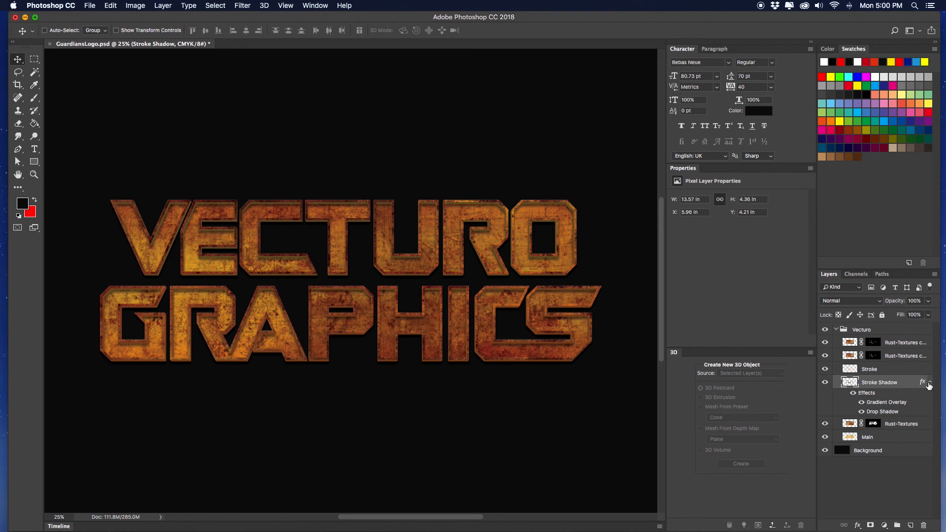
double_click(887, 403)
click(719, 100)
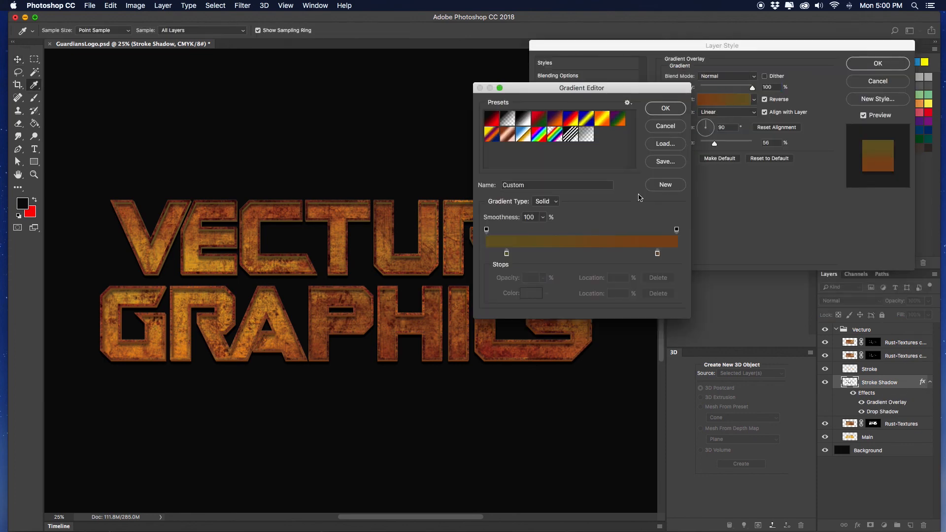
click(507, 254)
double_click(507, 253)
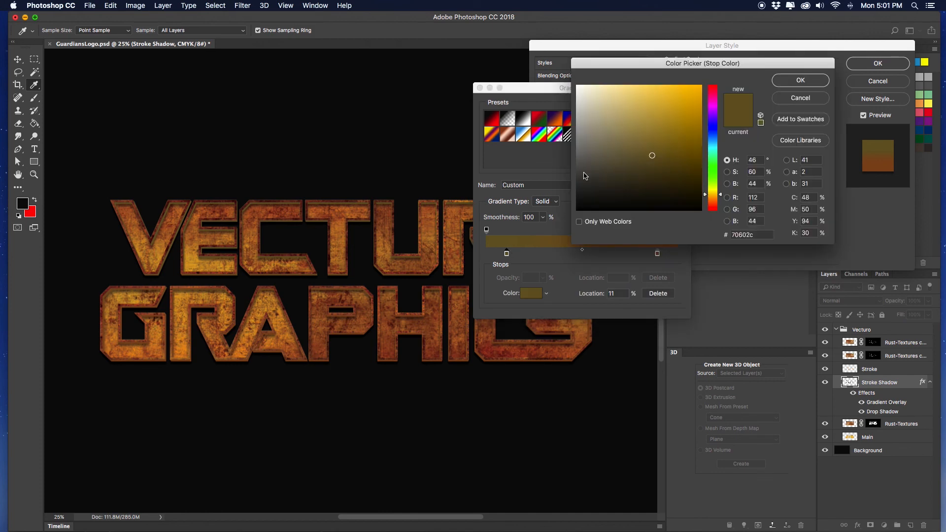
click(580, 171)
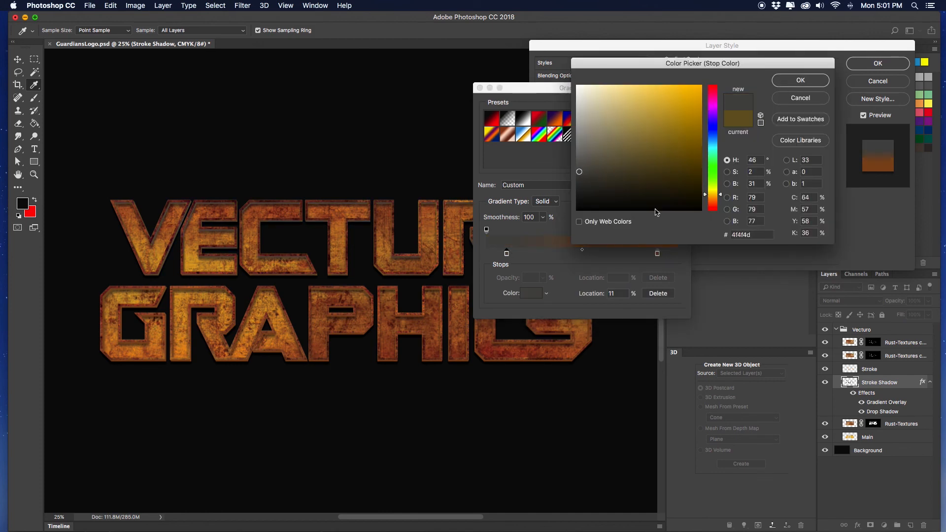
click(793, 84)
Step: Darken the gradient's orange-brown stop at 90% and recolor the stop at 11% to dark olive #574c1f
double_click(658, 253)
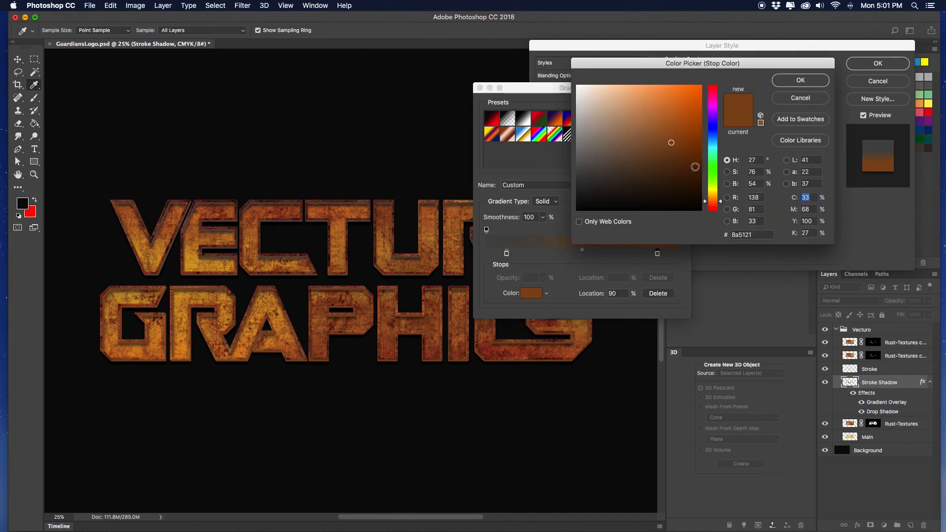
drag(695, 167, 656, 168)
click(802, 78)
click(507, 253)
double_click(507, 254)
click(806, 81)
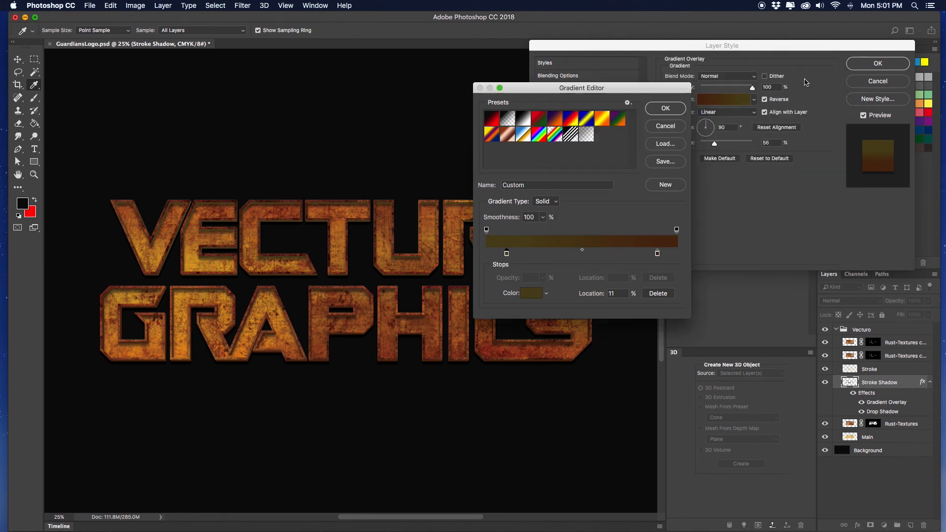
Step: Darken the gradient's olive stop further, set the brown stop to #301907, and apply the Stroke Shadow layer style
double_click(507, 254)
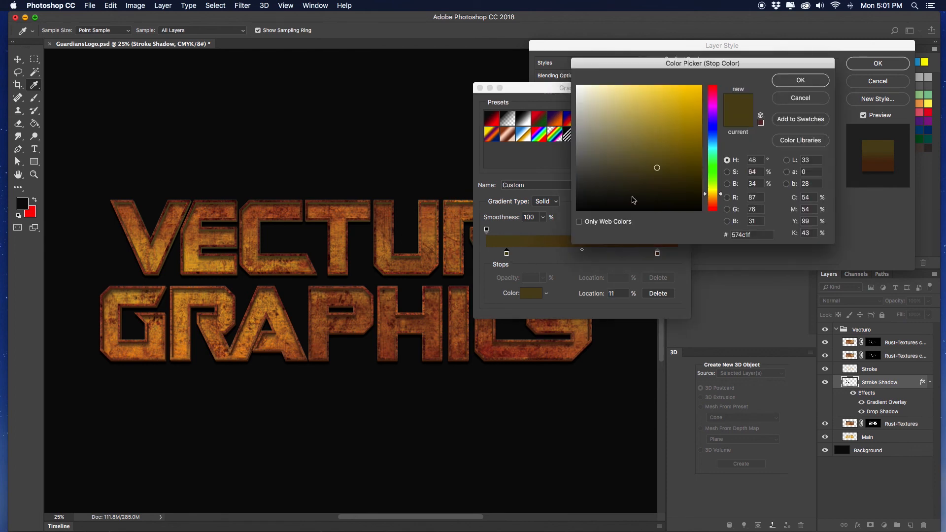
click(800, 80)
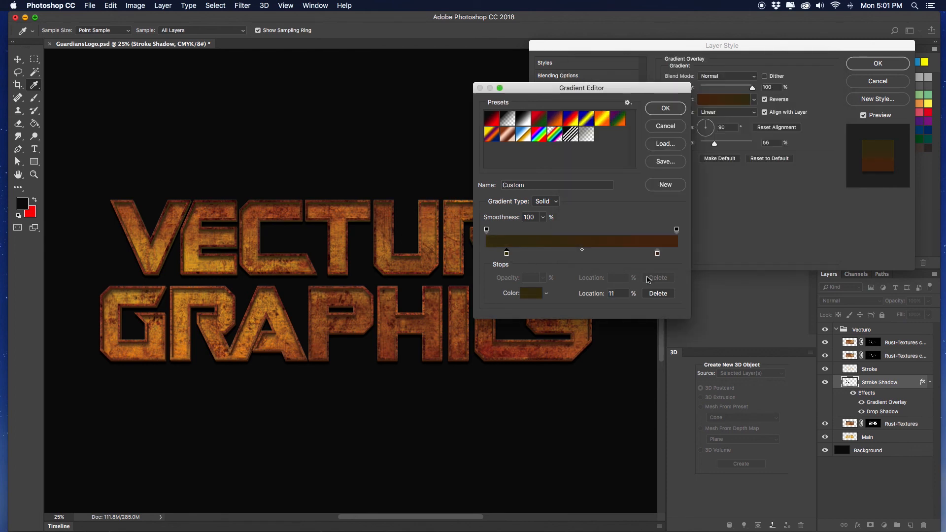
double_click(657, 254)
click(684, 187)
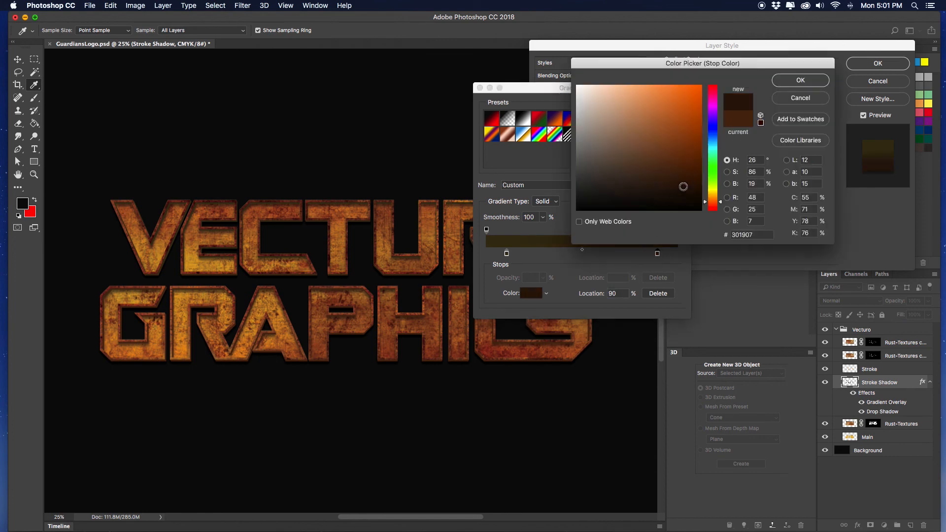
click(788, 83)
click(666, 109)
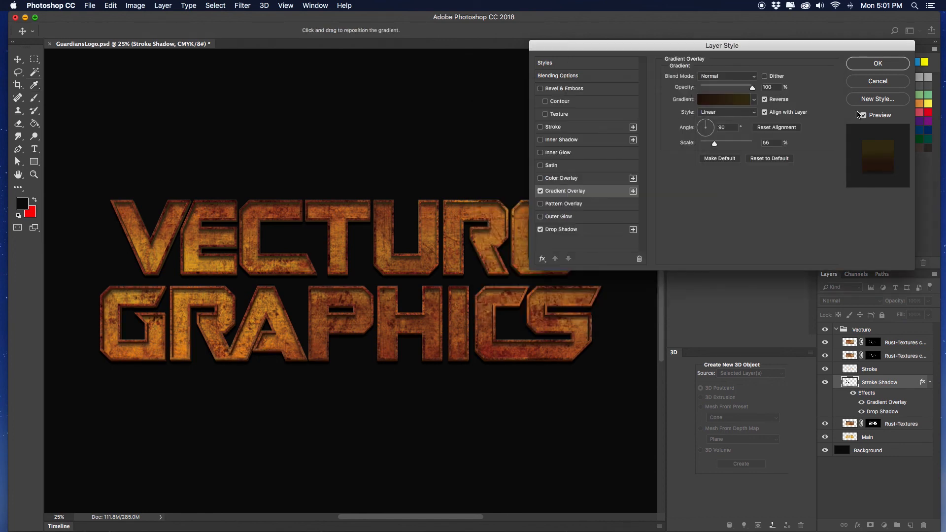
key(Return)
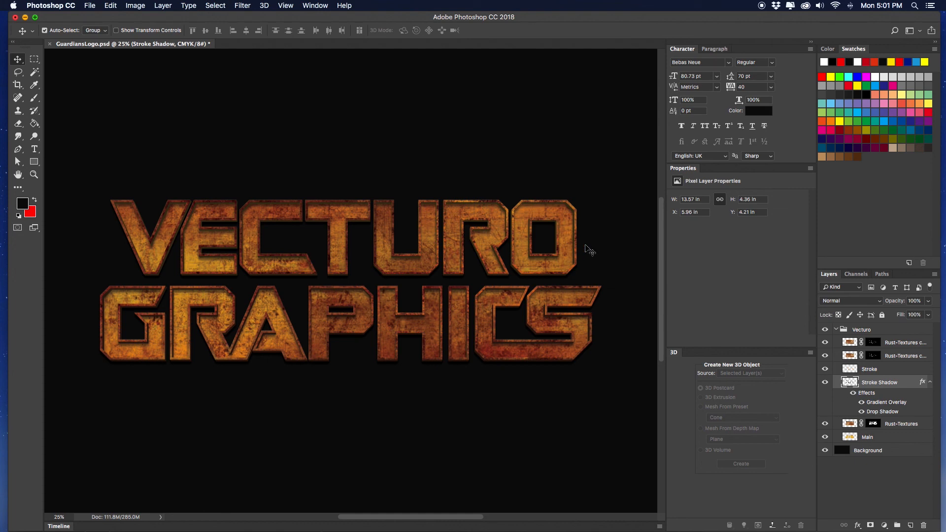
Step: Lower the Rust-Textures layer's opacity to 65% and collapse the Stroke Shadow layer's effects list
key(super+minus)
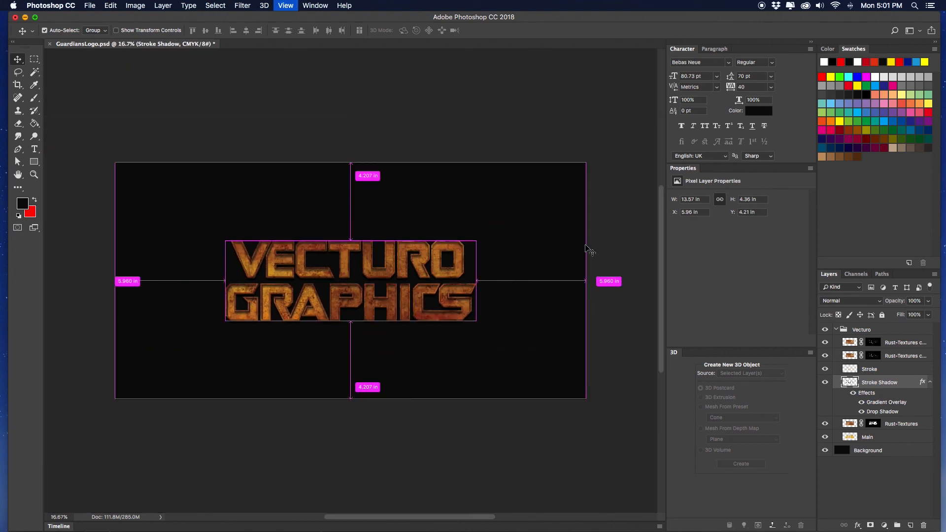
click(921, 428)
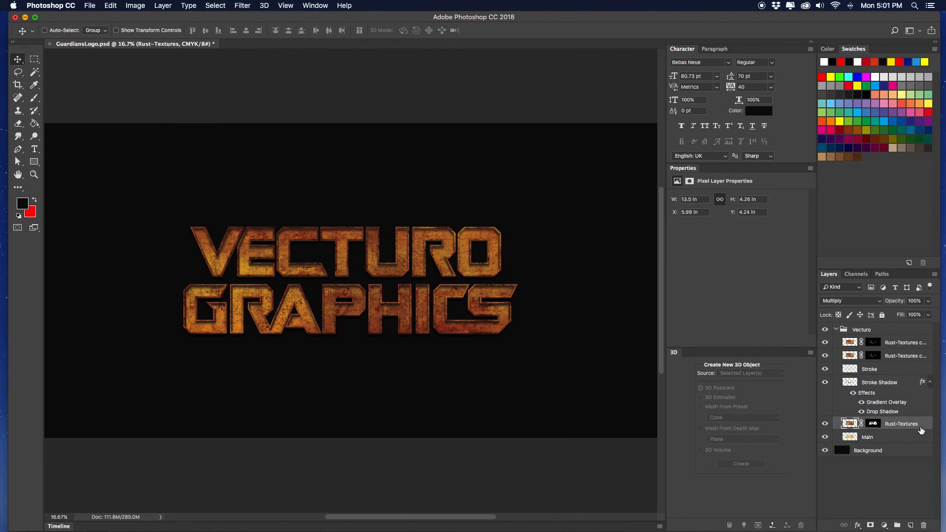
key(super+equal)
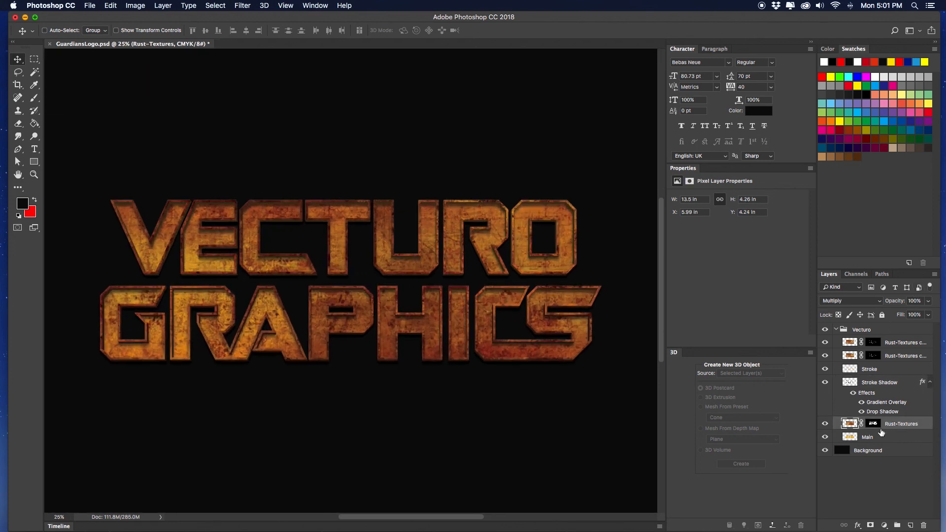
click(929, 301)
drag(922, 314, 912, 314)
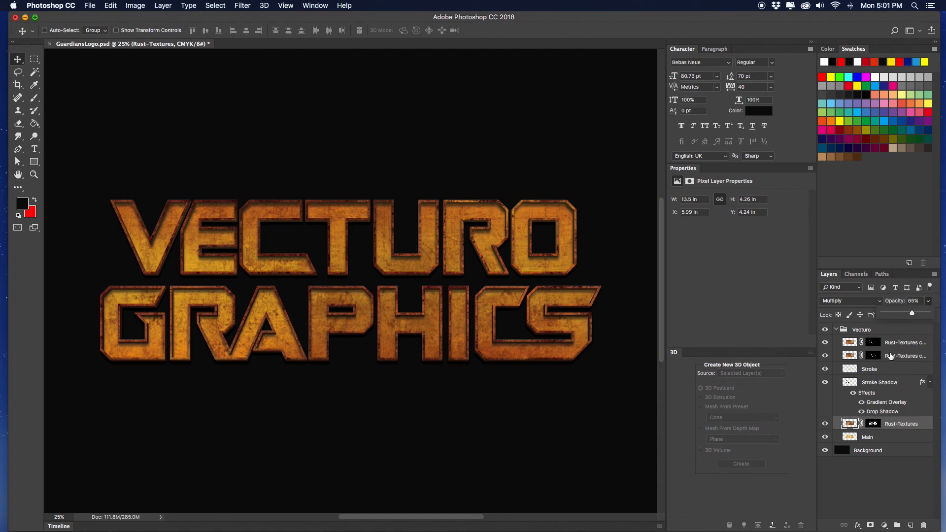
click(929, 382)
key(super+minus)
key(super+minus)
key(super+minus)
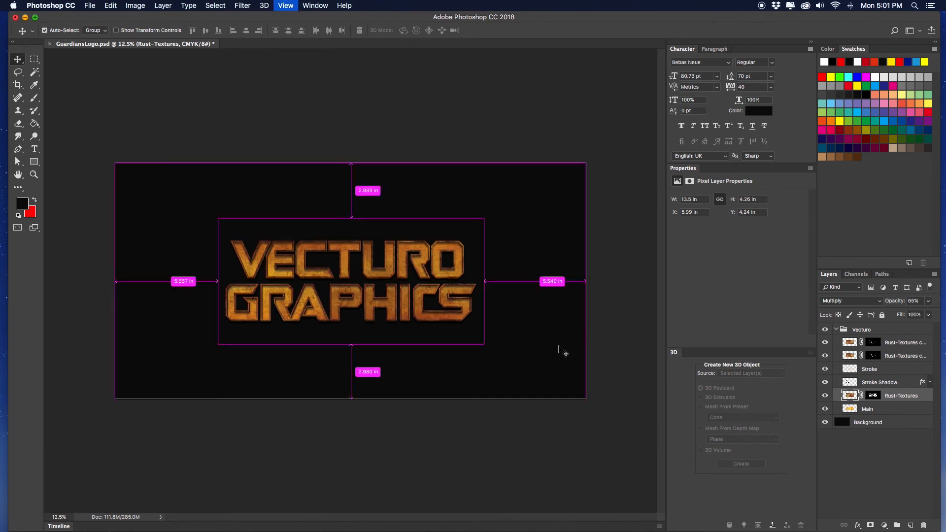
key(super+plus)
key(super+plus)
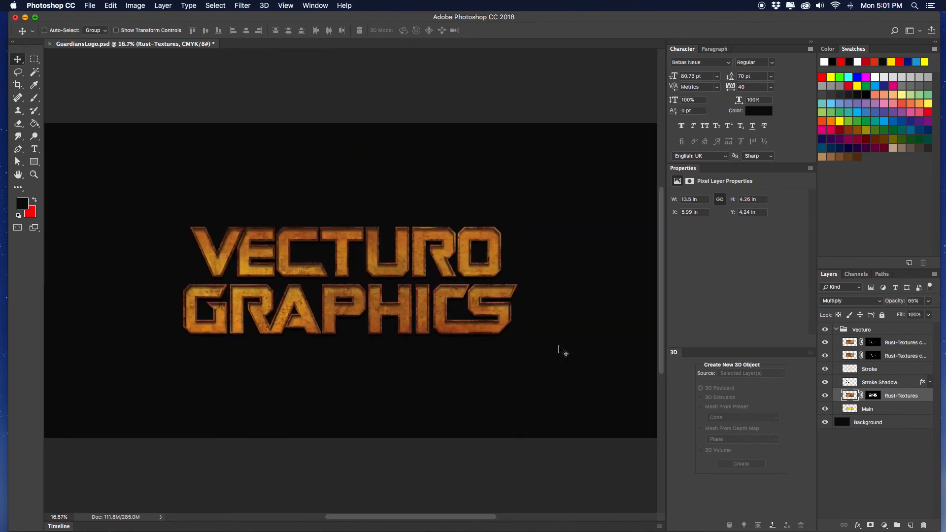
key(super+minus)
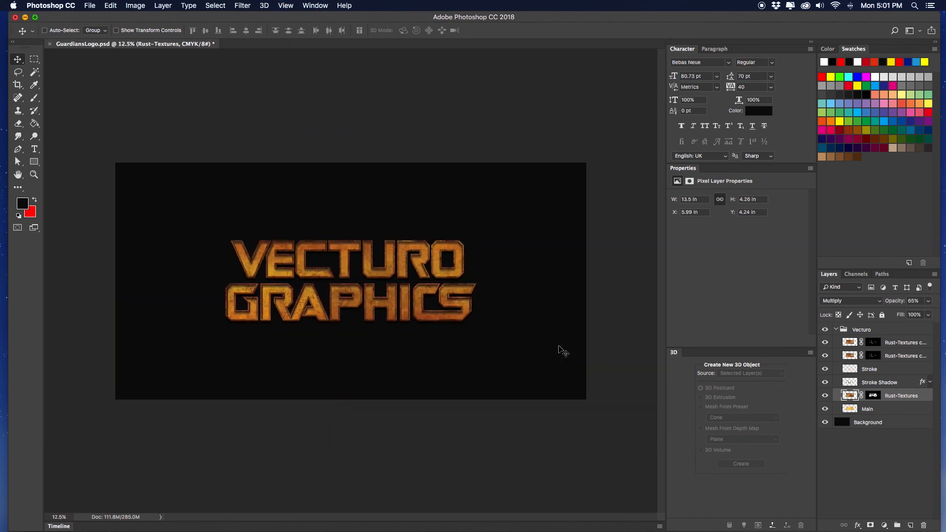
key(super+plus)
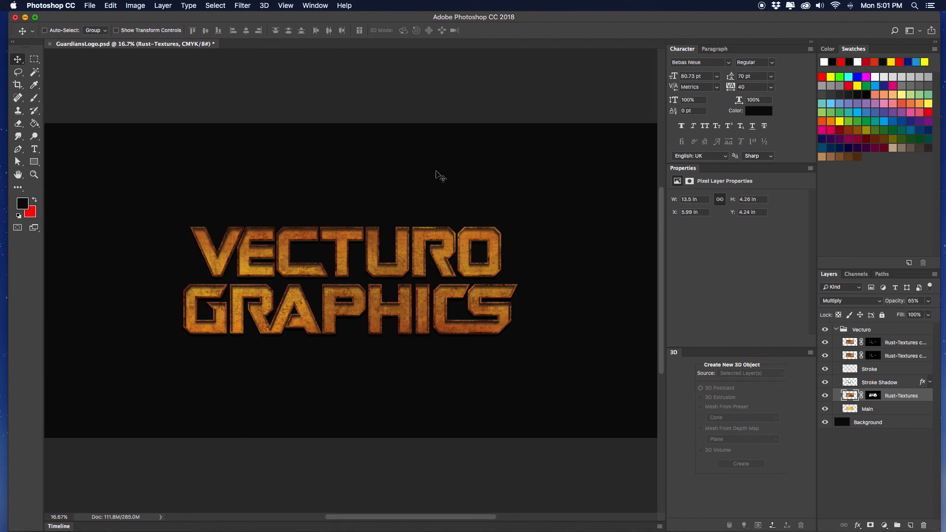
Step: Switch to Finder and, in a new tab, open the Licensed Images folder inside _VECTURO GFX on the 1TB drive
key(ctrl+Up)
click(264, 131)
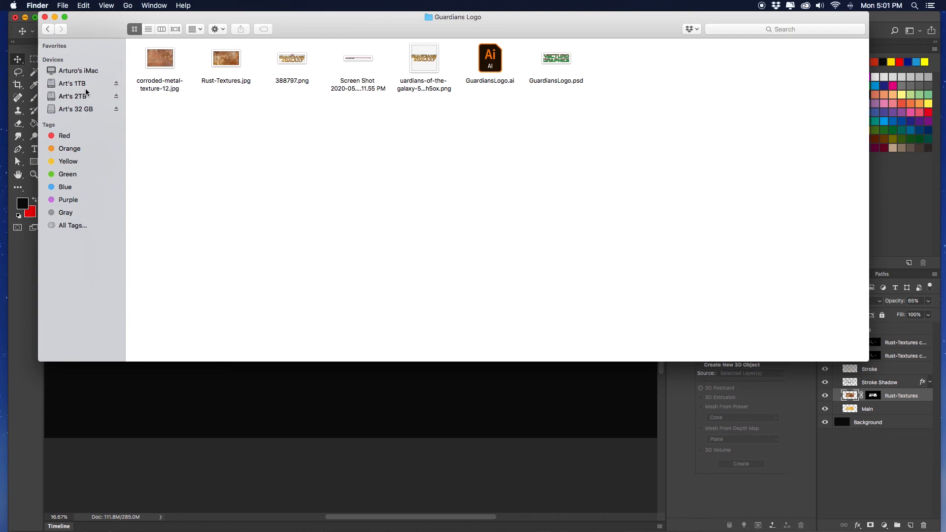
key(super+t)
click(69, 96)
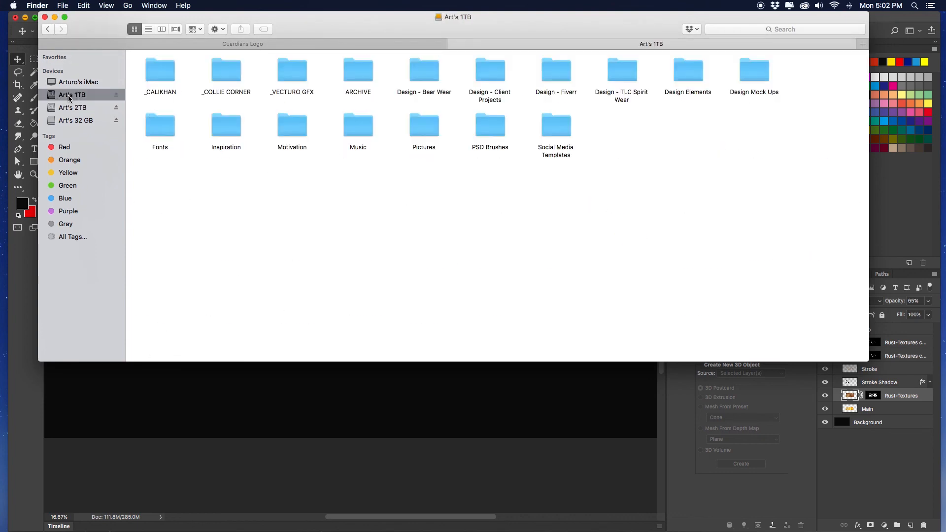
double_click(301, 71)
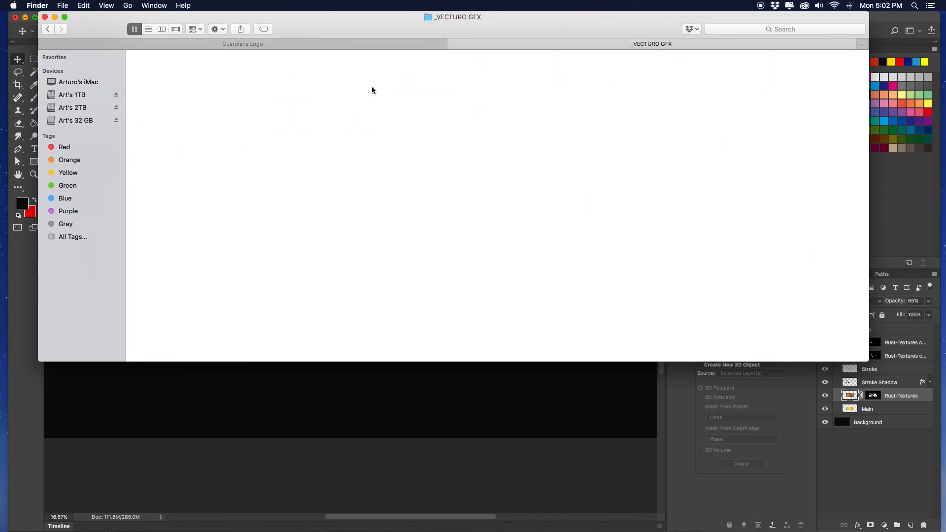
click(420, 128)
double_click(419, 128)
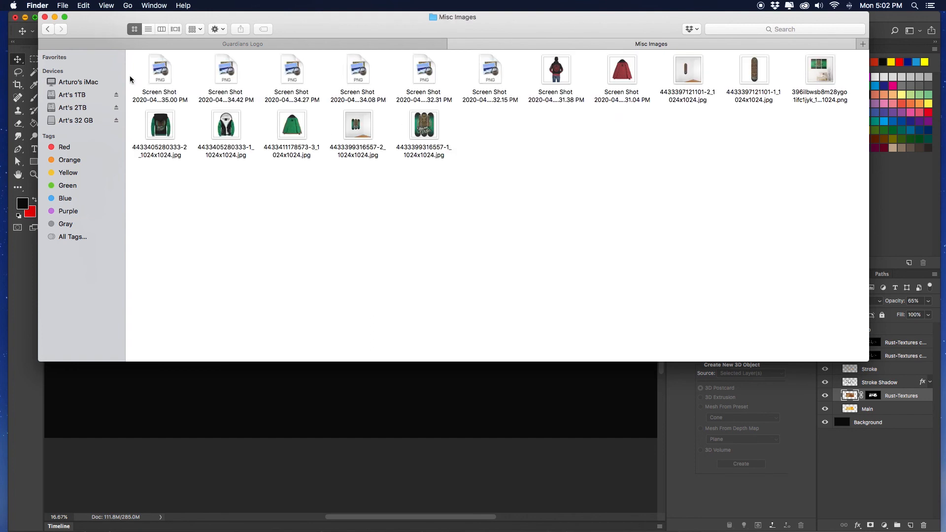
click(47, 28)
double_click(297, 132)
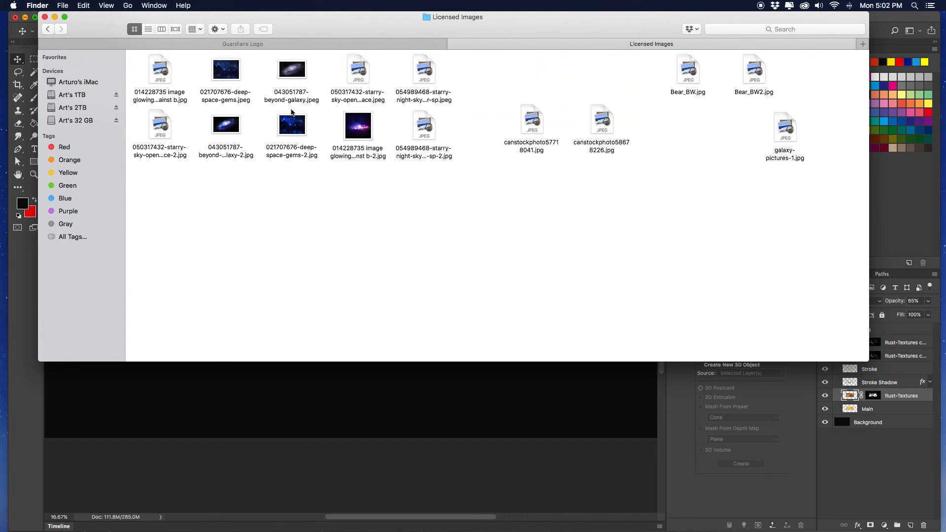
Step: Try to place the second starry-night-sky image, whose file name starts with 054989468, into GuardiansLogo.psd
click(415, 71)
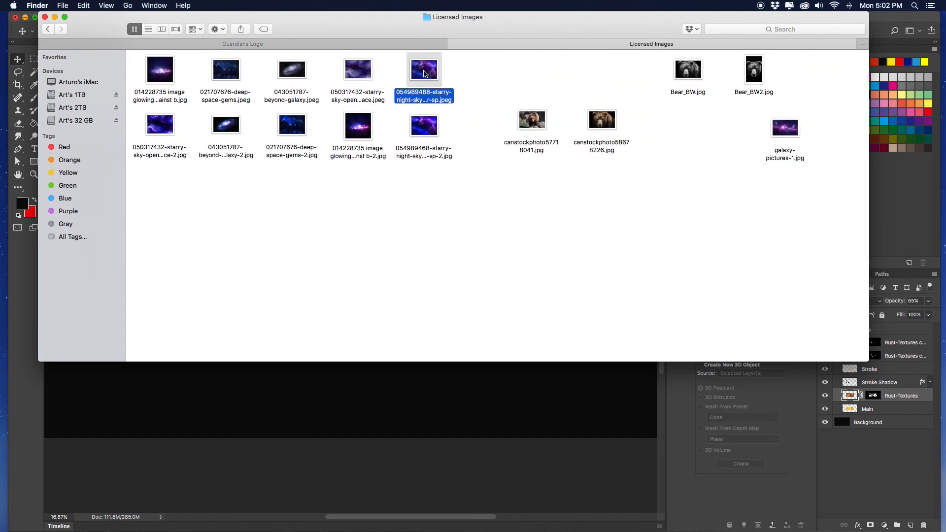
click(428, 129)
key(super+Tab)
drag(430, 130, 348, 401)
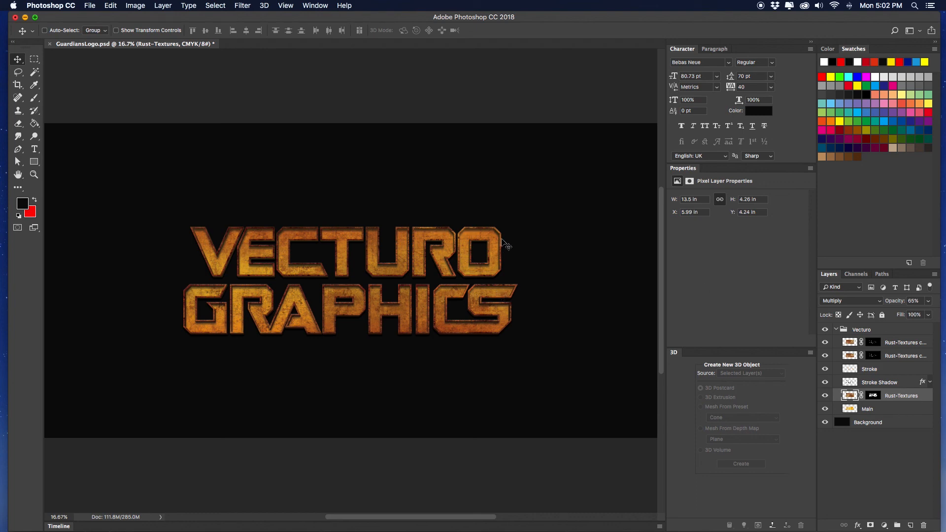
Step: Place galaxy-pictures-1.jpg from the Licensed Images folder into GuardiansLogo.psd and scale it to 68% so it covers the whole canvas
key(ctrl+Up)
click(354, 182)
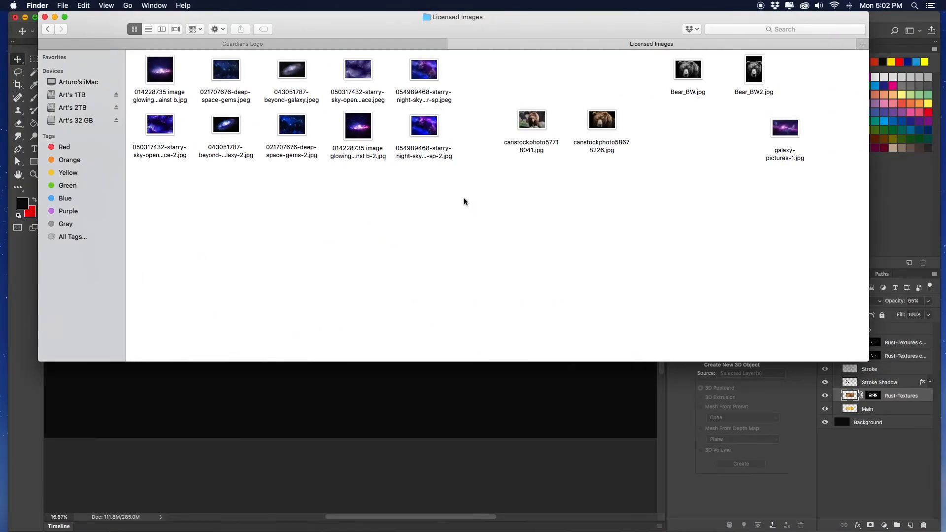
drag(785, 127, 469, 402)
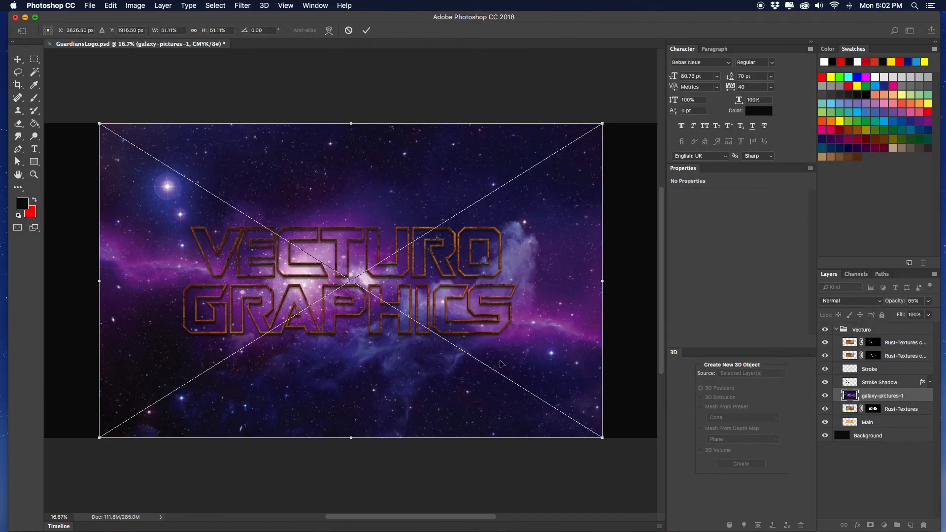
key(super+minus)
key(super+minus)
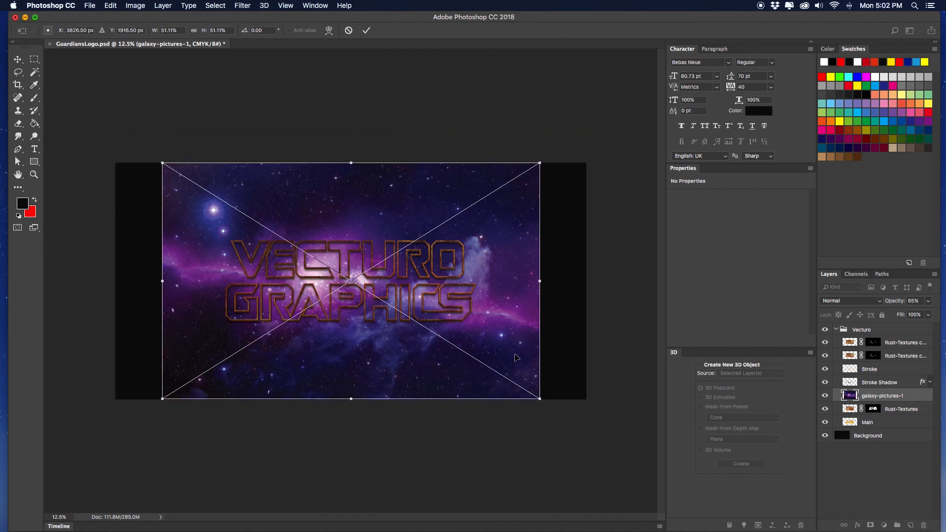
drag(477, 202, 519, 176)
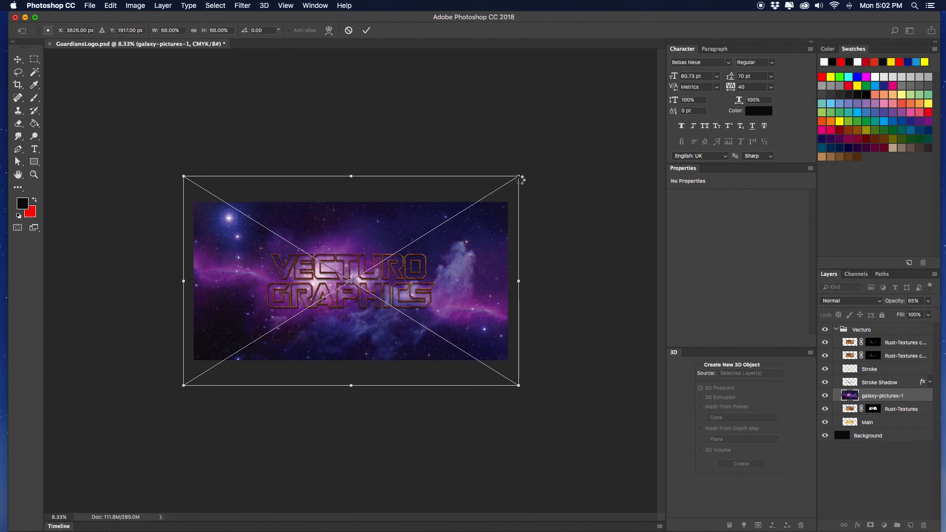
key(Return)
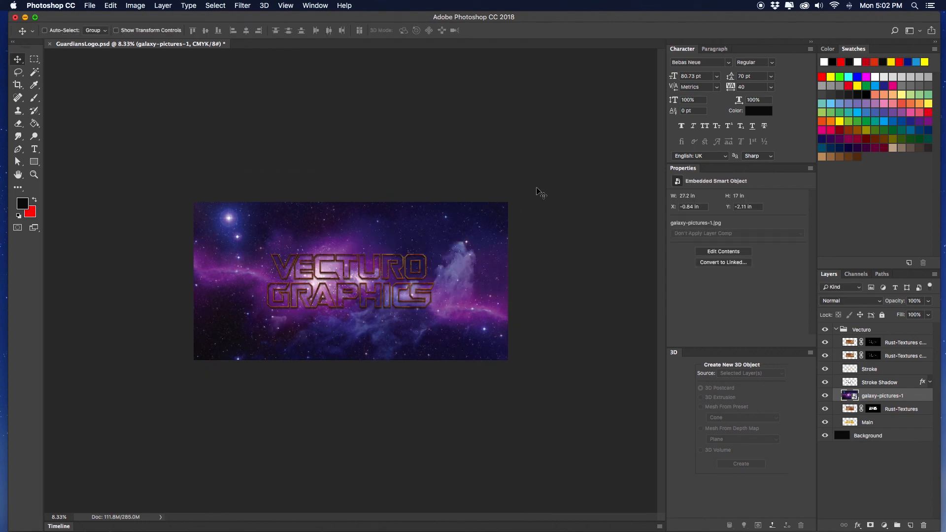
Step: Move the galaxy-pictures-1 layer out of the Vecturo group to sit directly above the Background layer
key(super+plus)
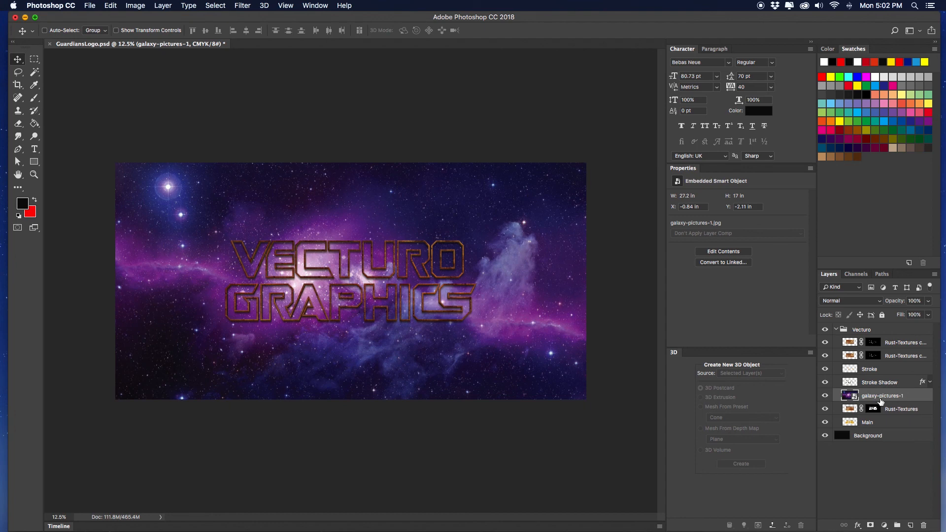
drag(896, 398, 867, 433)
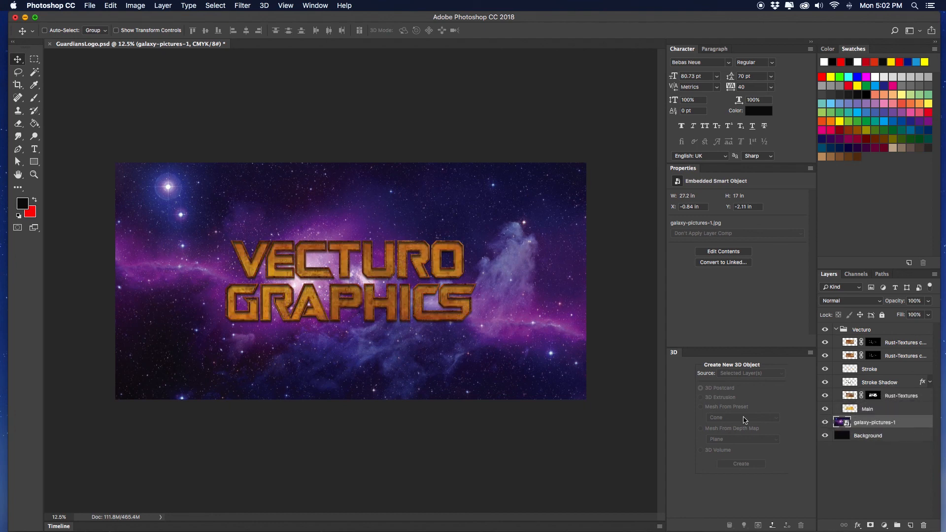
key(super+plus)
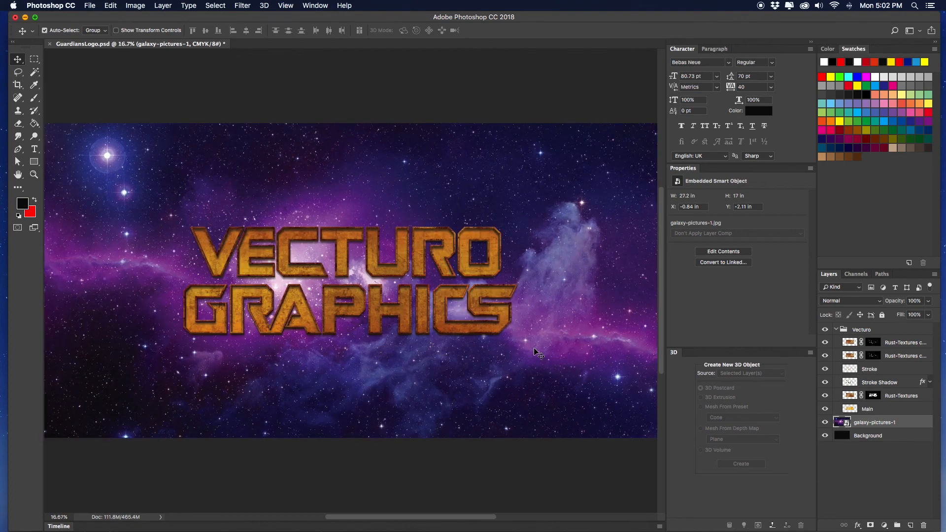
key(super+minus)
key(super+plus)
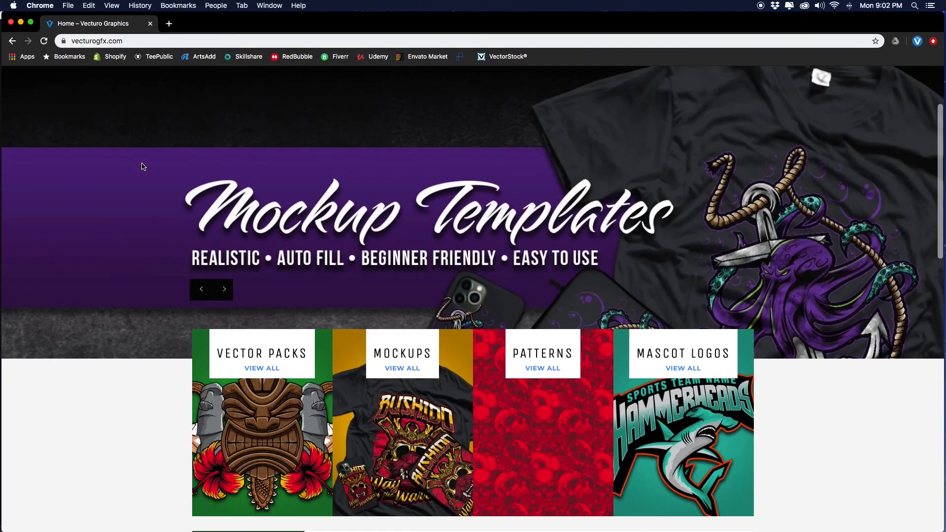
Step: In Chrome on vecturogfx.com, browse the Vector Packs collection and view the Aztec Vector Pack product page
scroll(142, 167, down, 5)
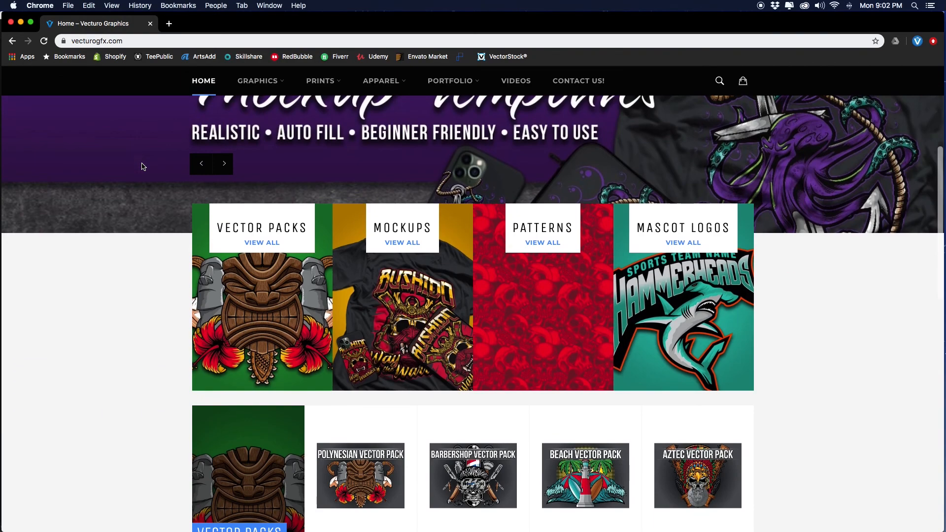
click(284, 297)
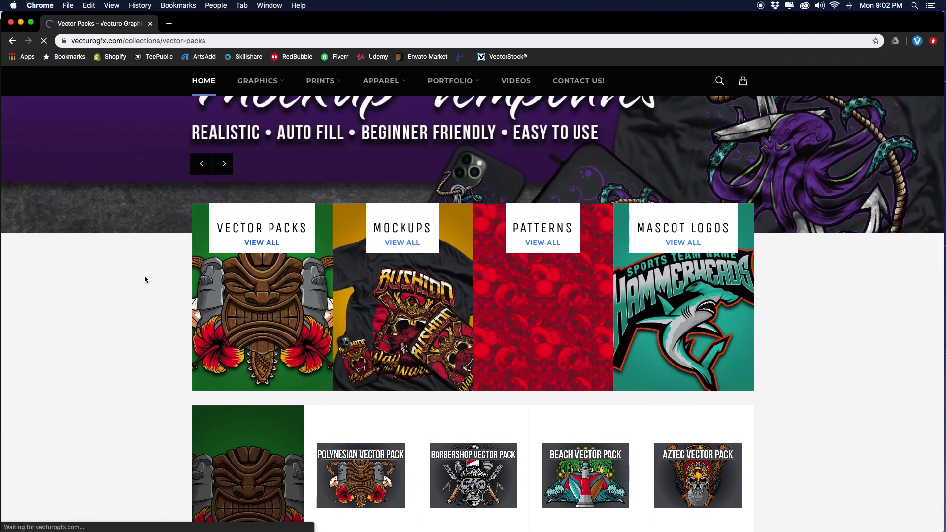
scroll(144, 275, down, 4)
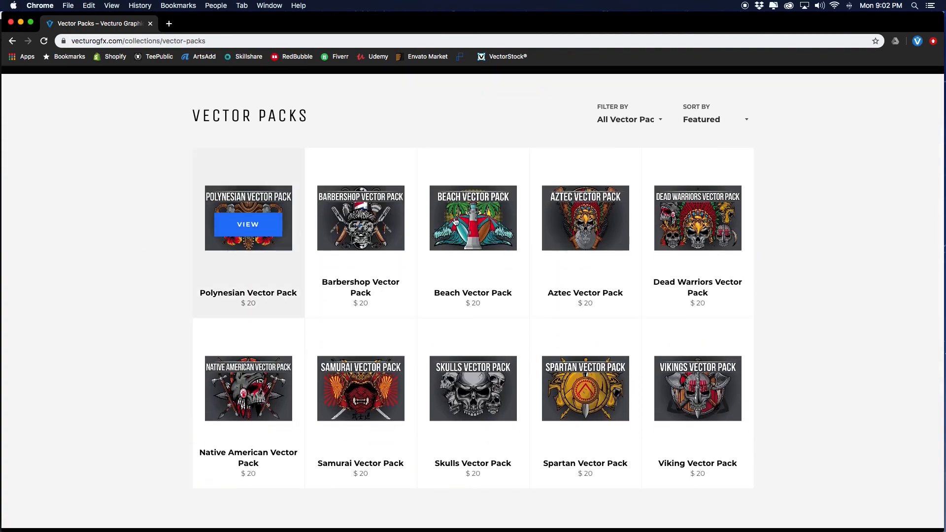
click(584, 224)
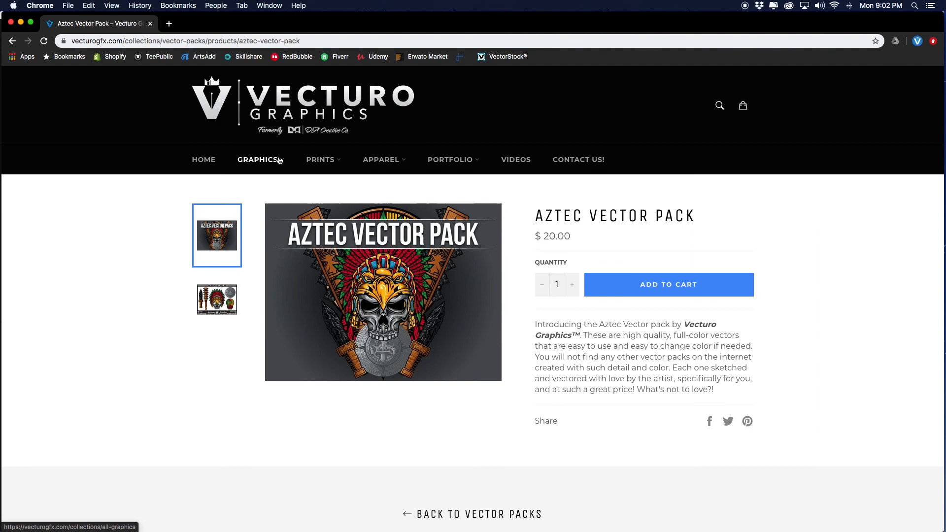
Step: Browse the Mockups collection and view the Unisex Wrinkle Tee Mockup's second product image
mouse_move(279, 160)
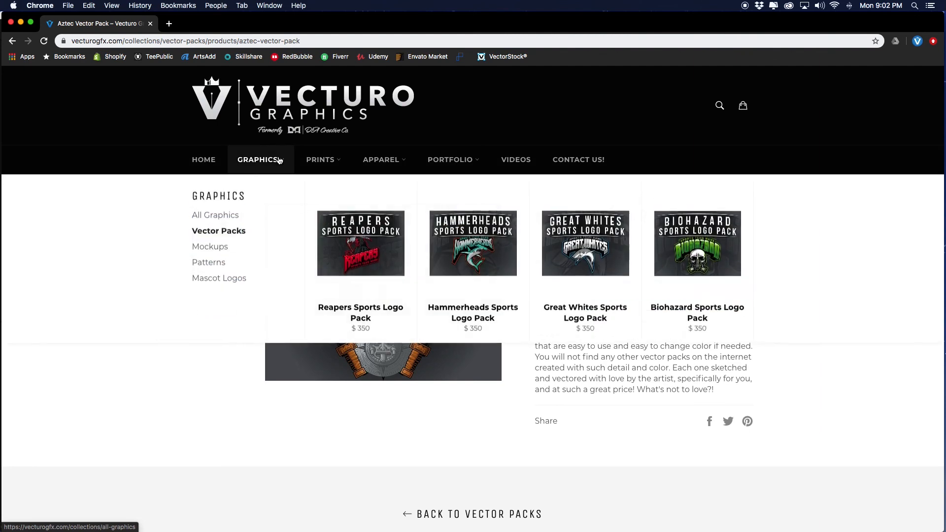
click(210, 247)
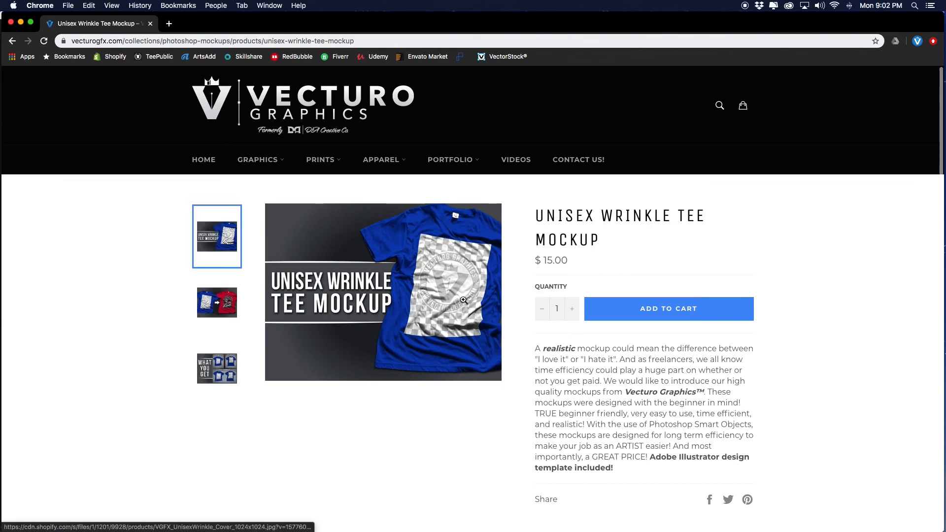
click(227, 313)
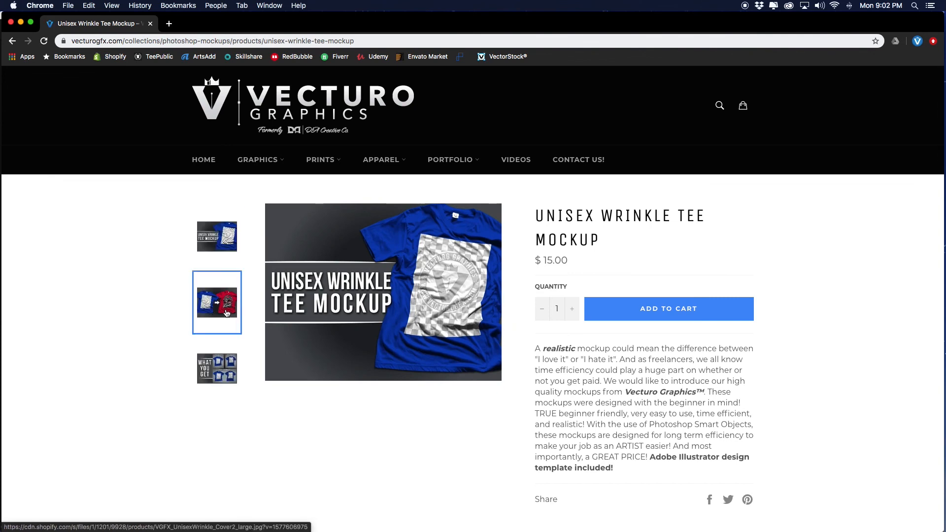
Step: Browse the Patterns collection and view the Skulls Seamless Vector Pattern product page
mouse_move(261, 163)
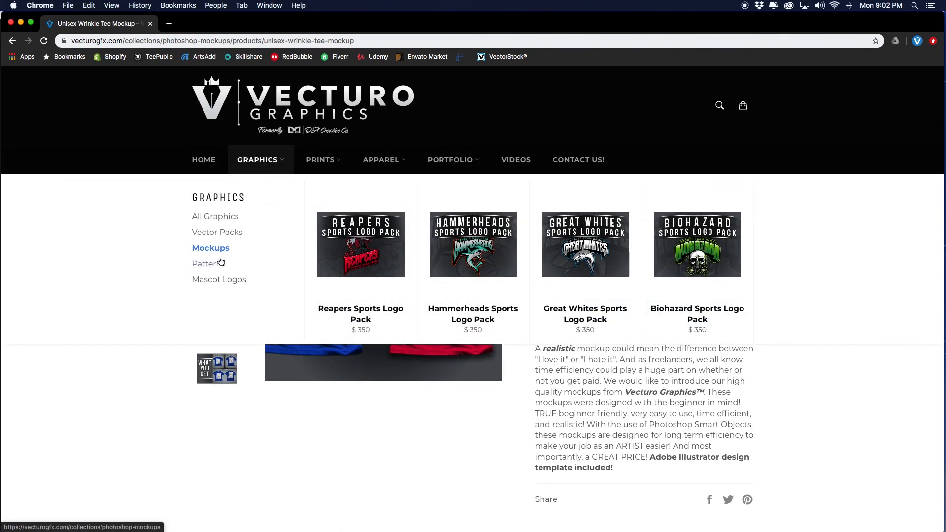
click(220, 279)
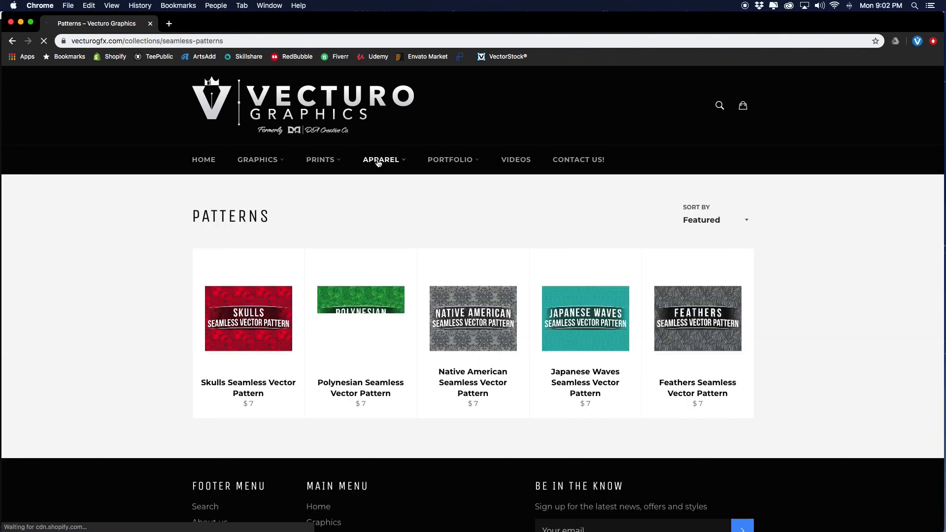
click(257, 334)
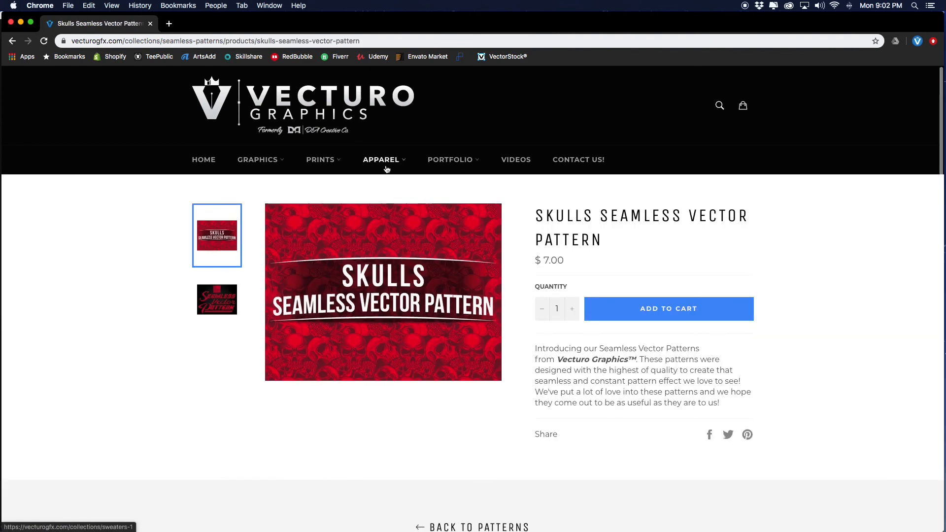
Step: View the "Mana Vibes" Polynesian 1 Skateboard Wall Art print and the "Mana Vibes" Polynesian AOP Hoodie Sweater
mouse_move(329, 166)
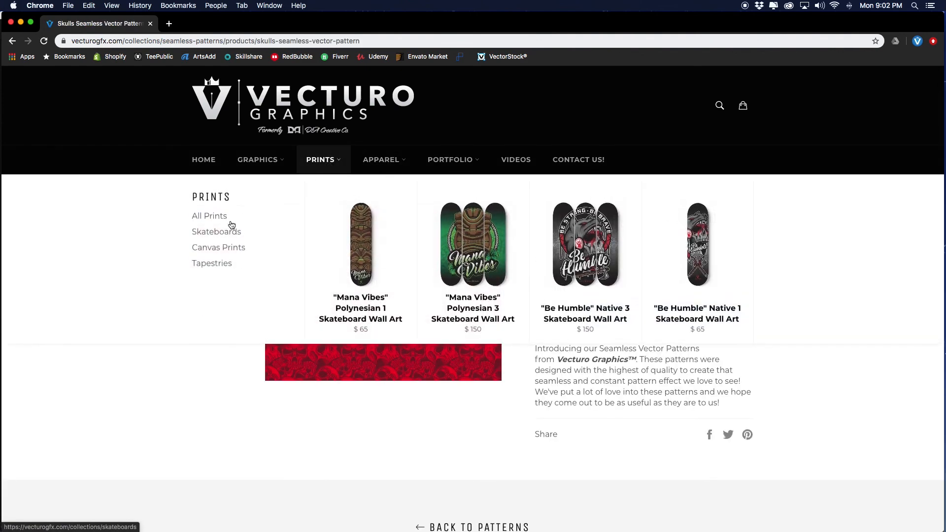
click(355, 253)
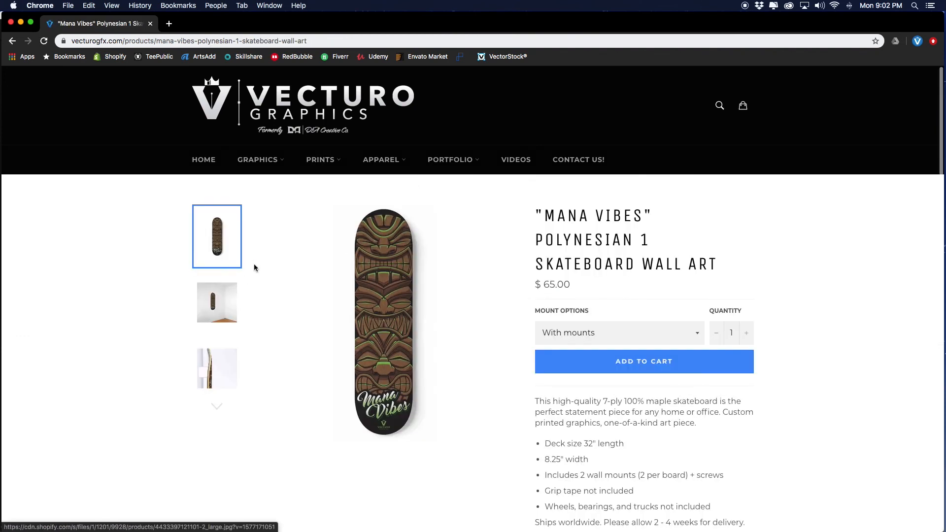
mouse_move(380, 163)
click(366, 251)
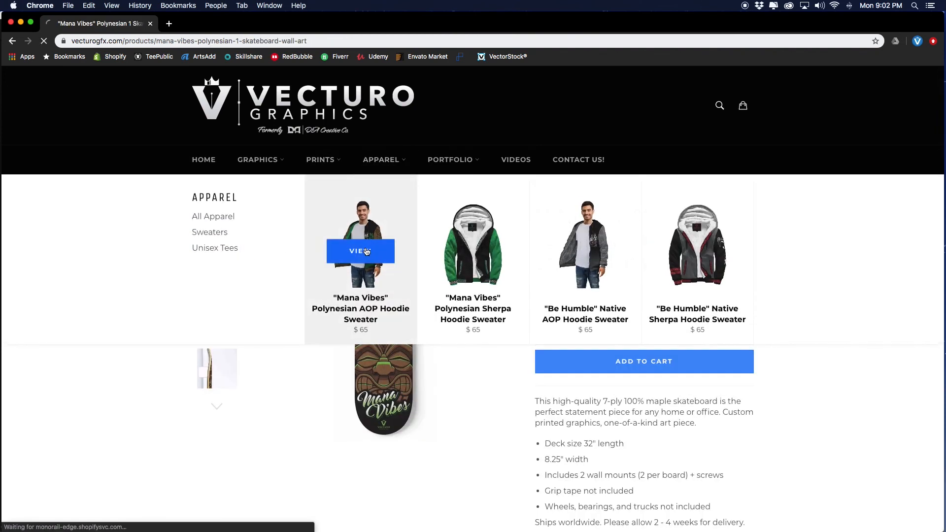